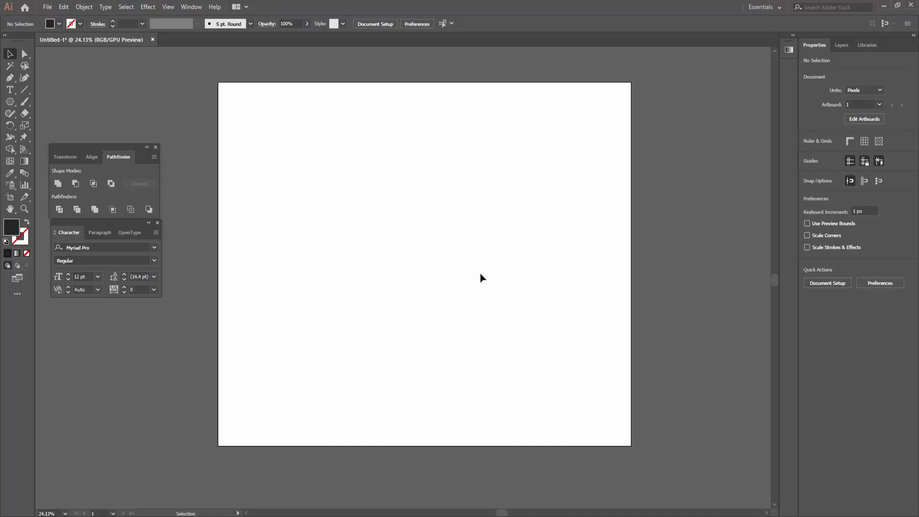
Step: Zoom in slightly on the blank Illustrator artboard
drag(430, 248, 453, 248)
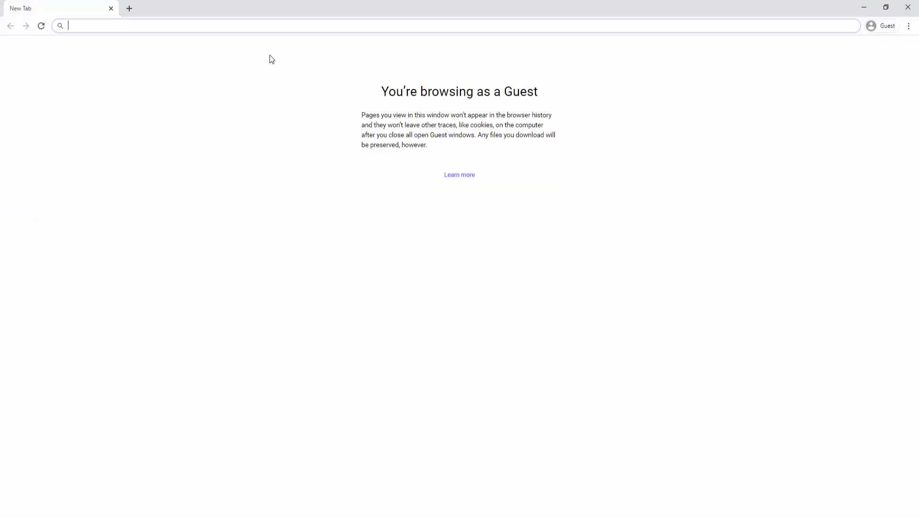
Step: Open Google Images and search for 'polygon logo'
text(googl)
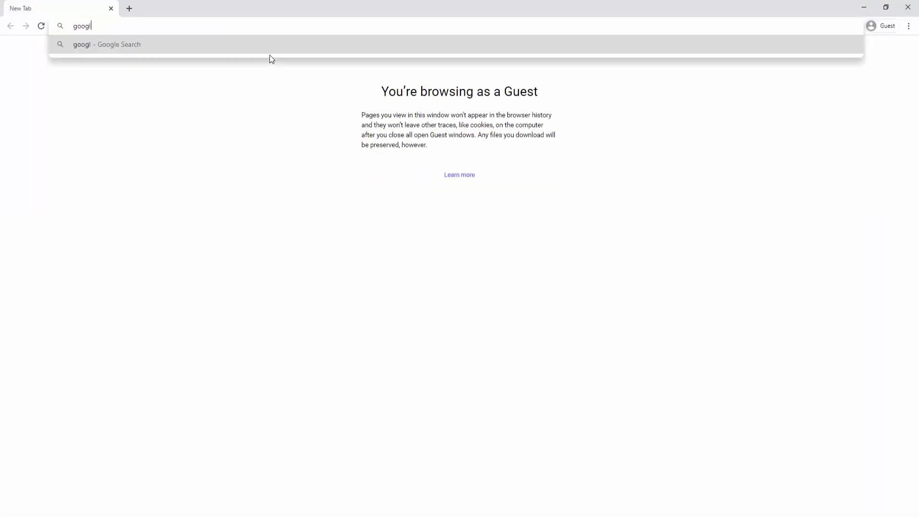
text(e)
key(Return)
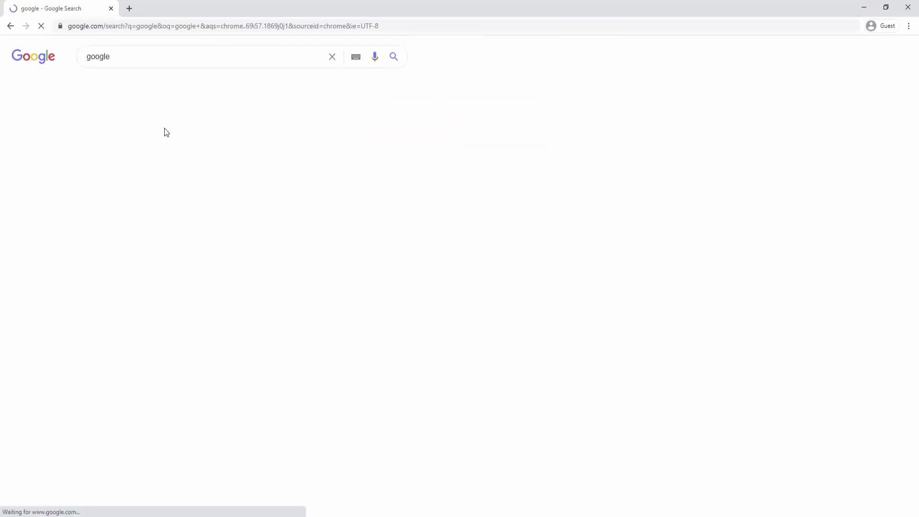
click(129, 131)
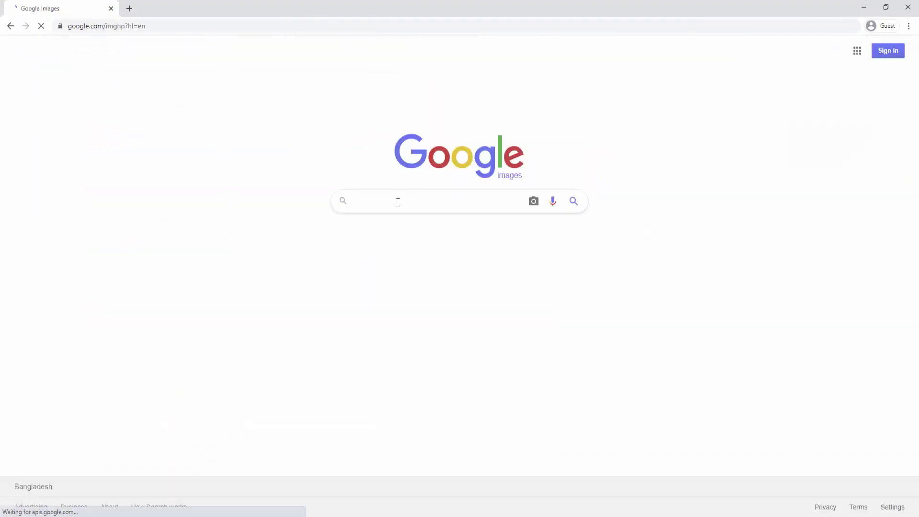
text(polygo)
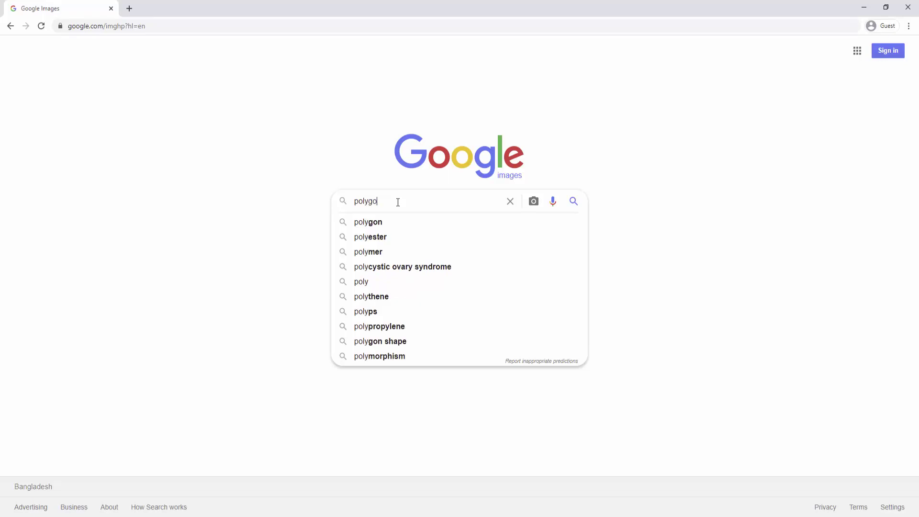
text(n l)
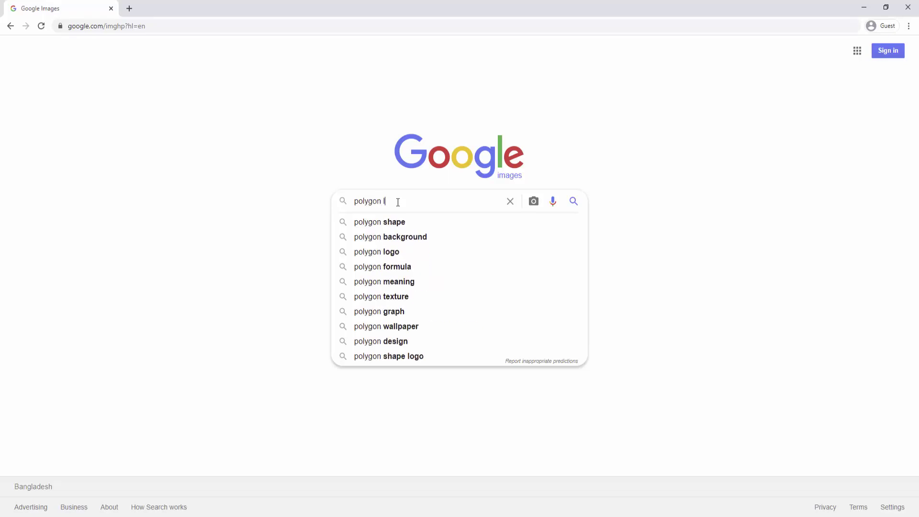
text(ogo)
key(Return)
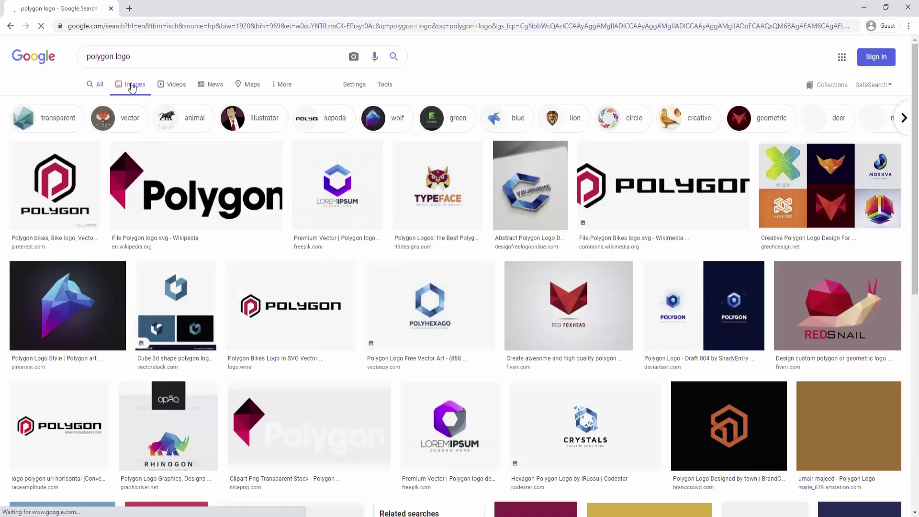
Step: Preview the purple LOREM IPSUM hexagon, cube, POLYGON wordmark and Polygon bike logos
click(333, 179)
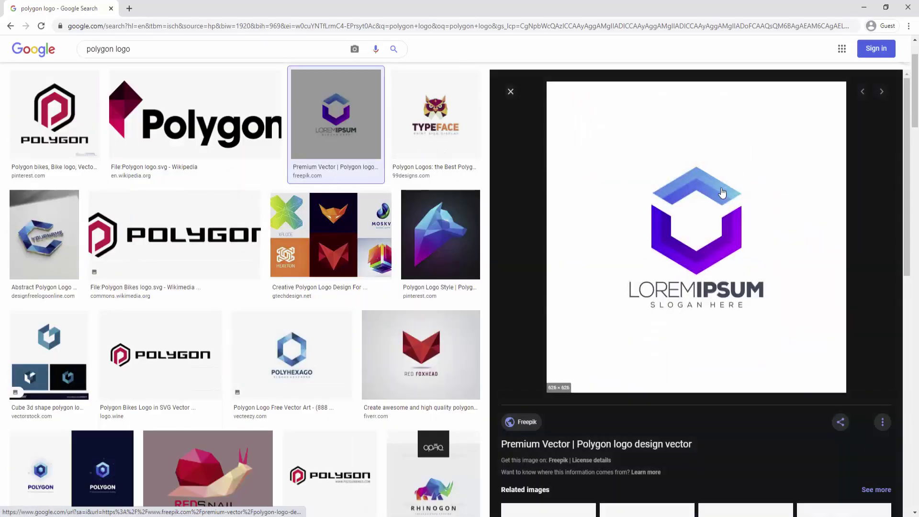
mouse_move(49, 352)
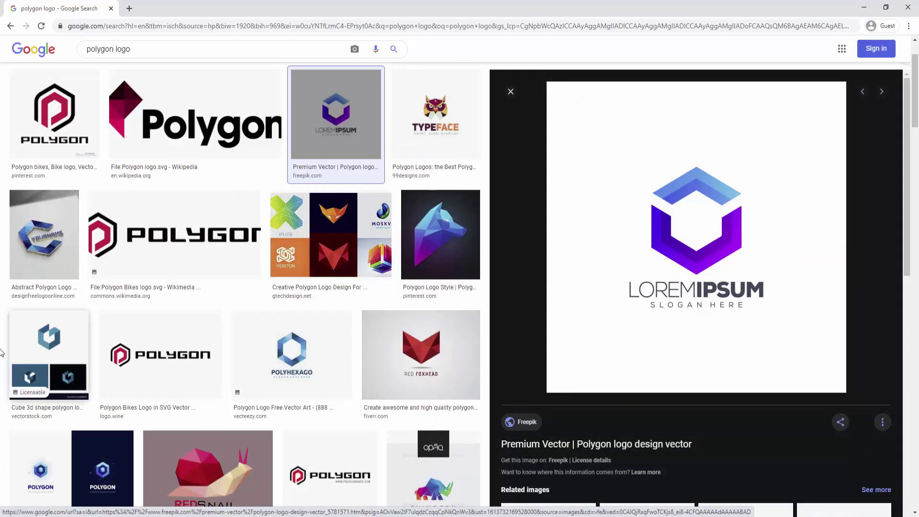
click(22, 353)
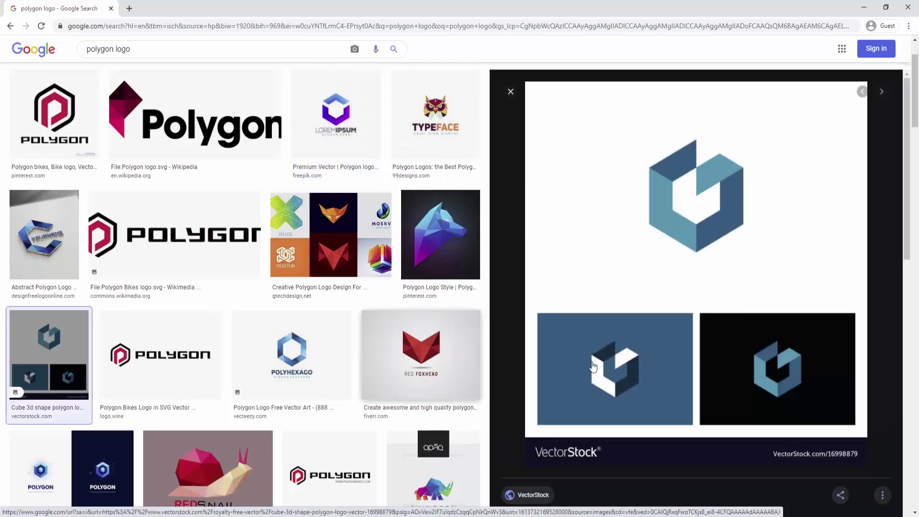
scroll(593, 366, down, 4)
scroll(306, 431, down, 3)
click(317, 319)
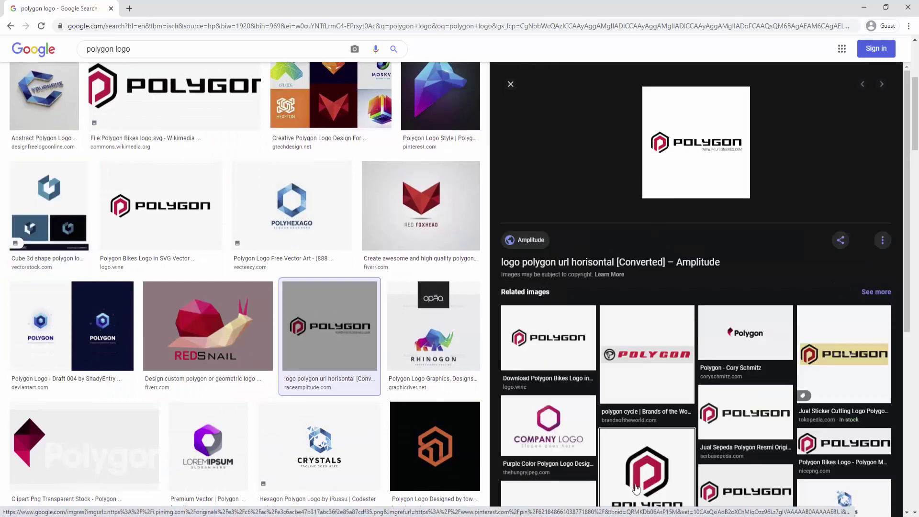
click(635, 488)
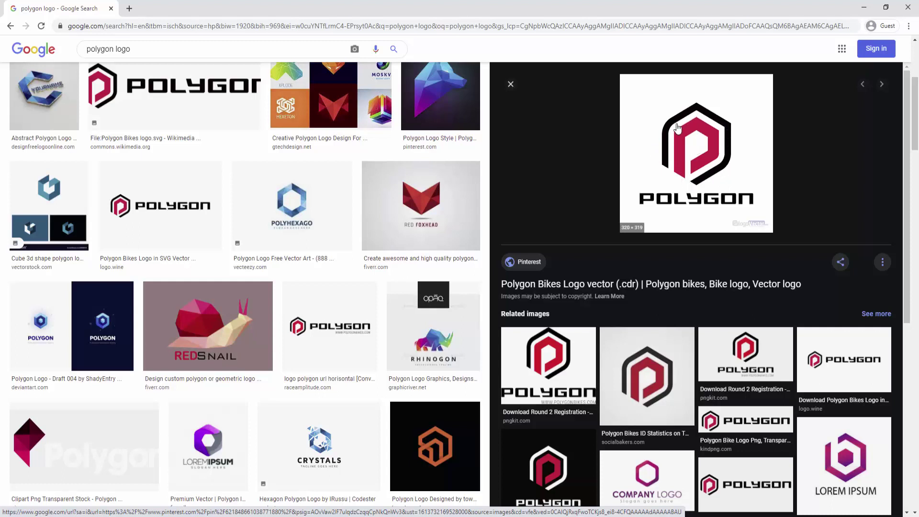
Step: Preview the blue glowing POLYGON hexagon logo and the orange hexagon logo on black
click(68, 328)
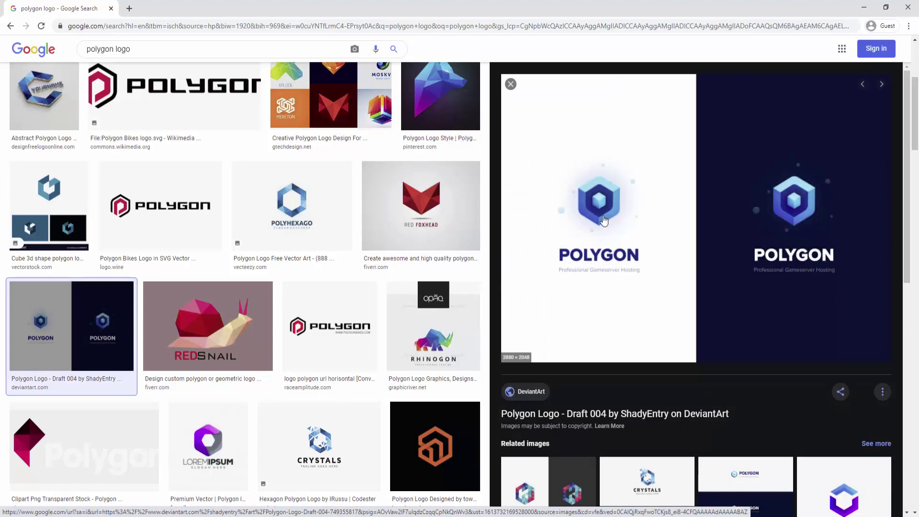
click(434, 443)
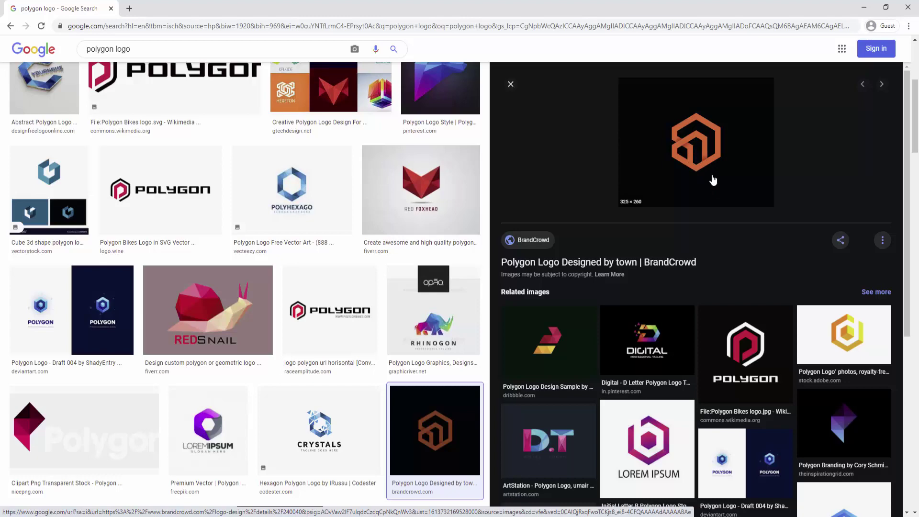
scroll(273, 251, down, 6)
scroll(273, 252, down, 5)
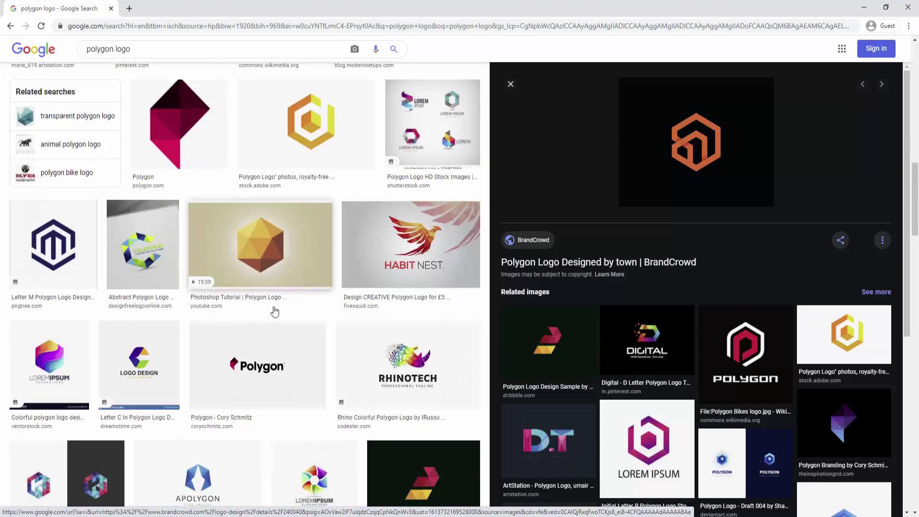
scroll(273, 311, up, 8)
scroll(195, 194, up, 3)
triple_click(135, 52)
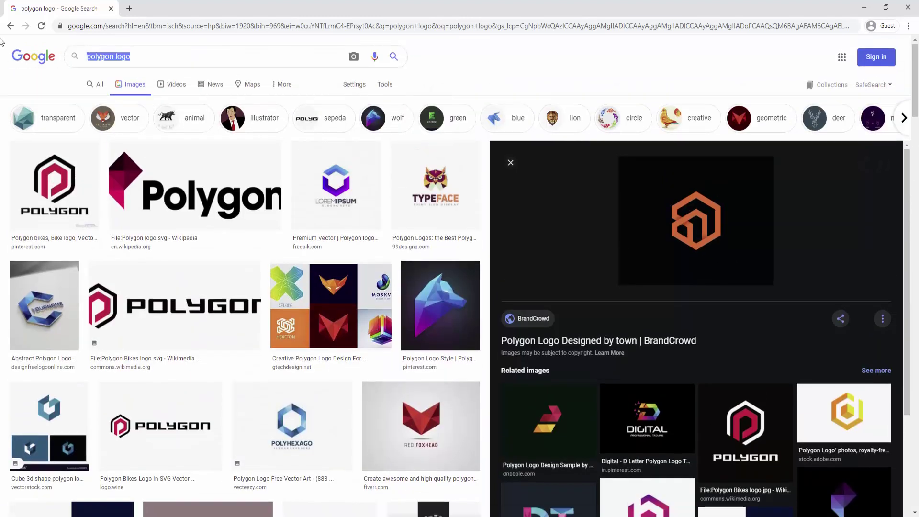
Step: Search Google Images for 's letter logo'
text(a let)
key(BackSpace)
key(BackSpace)
key(BackSpace)
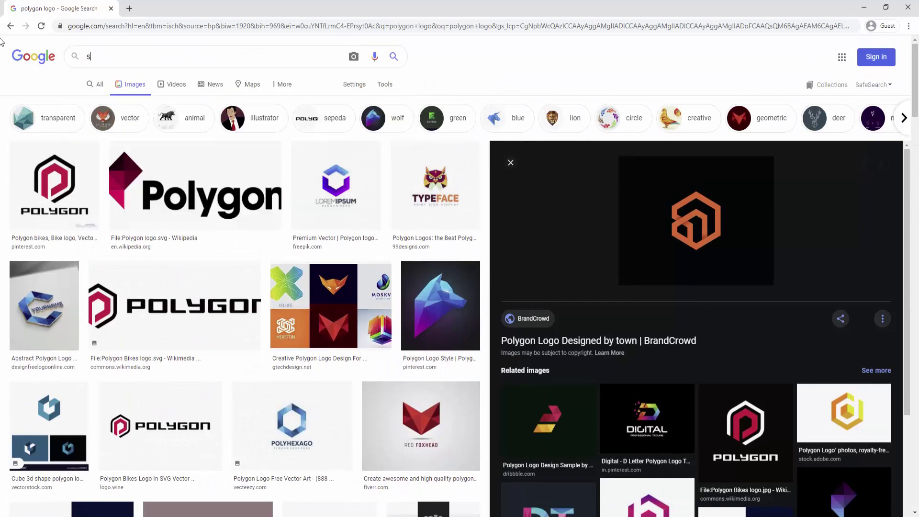
text(s letter logo)
key(Return)
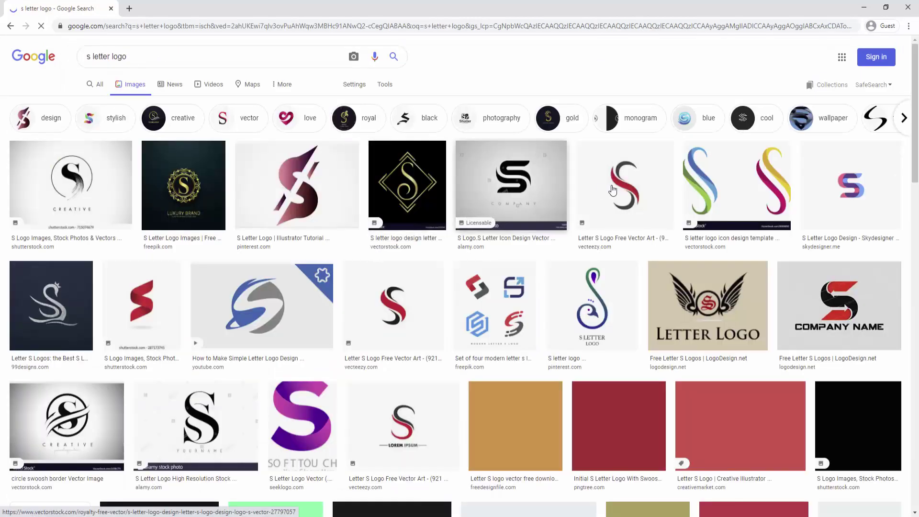
Step: Preview the set of four modern S logos and the hexagonal SOLID S logo
click(484, 330)
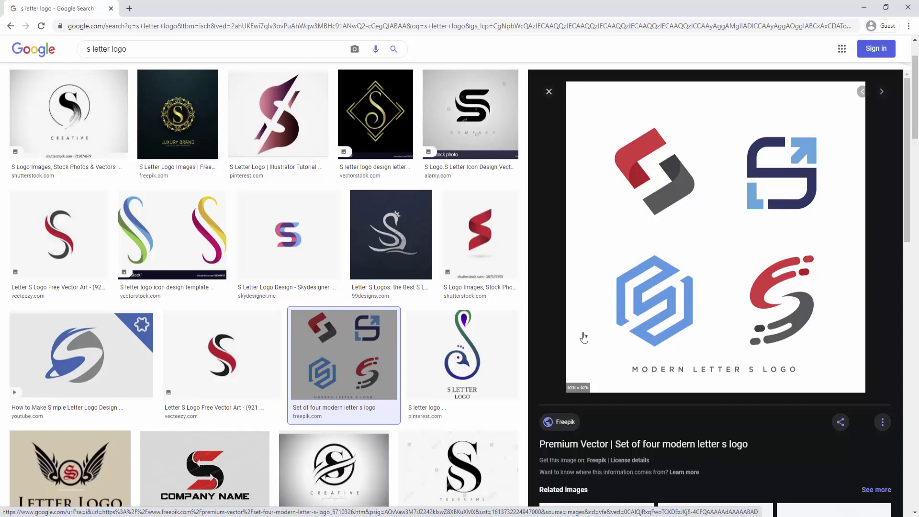
scroll(412, 427, down, 5)
scroll(412, 428, down, 7)
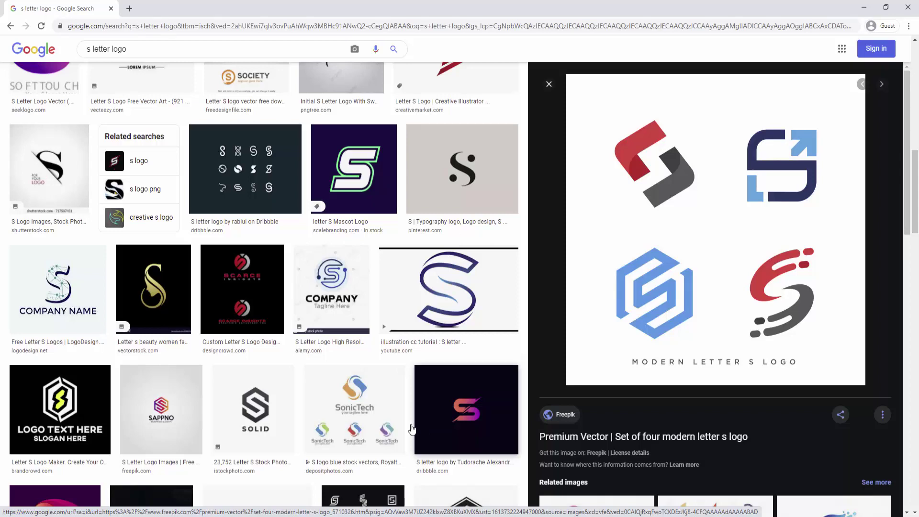
click(262, 410)
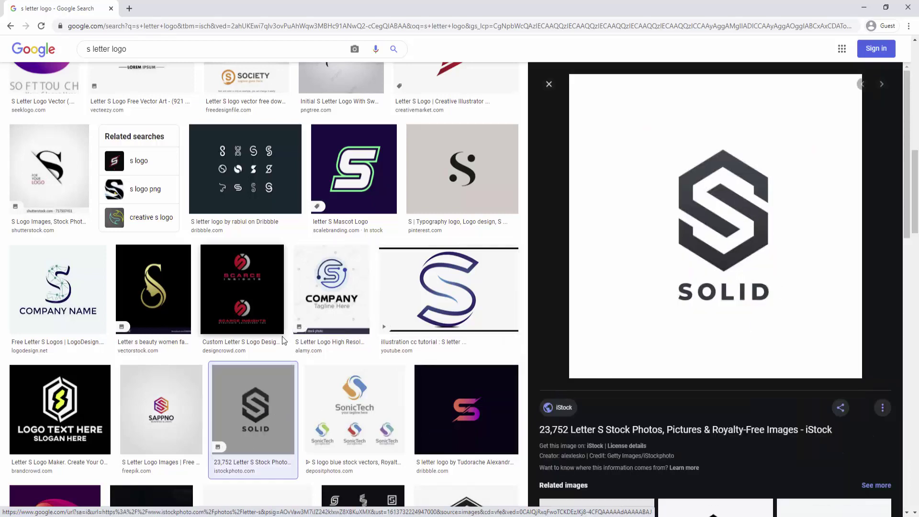
scroll(195, 353, down, 4)
scroll(180, 381, down, 4)
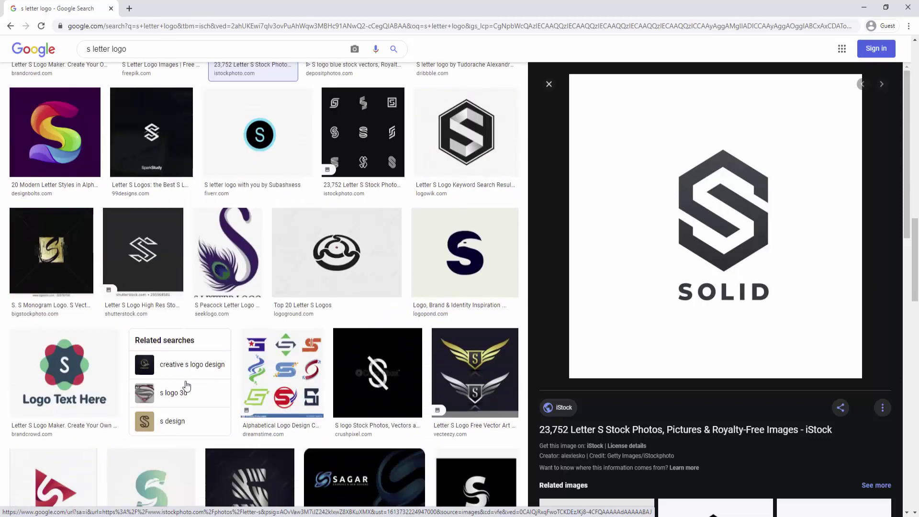
scroll(184, 381, down, 4)
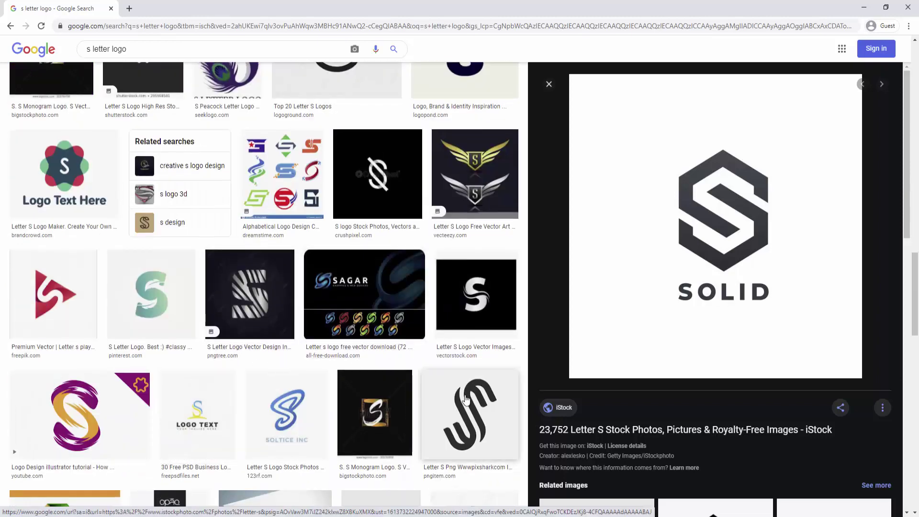
mouse_move(342, 404)
mouse_down()
mouse_move(317, 484)
mouse_move(375, 252)
mouse_move(331, 235)
mouse_up()
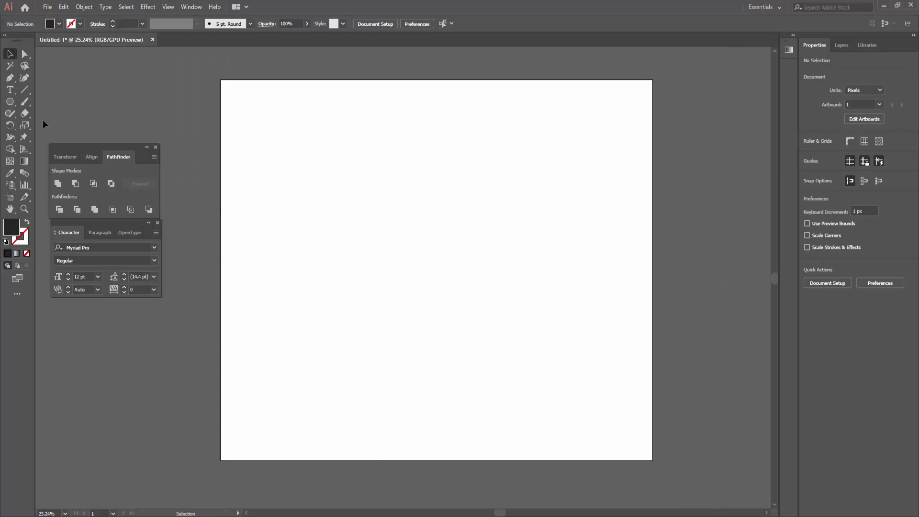
click(9, 101)
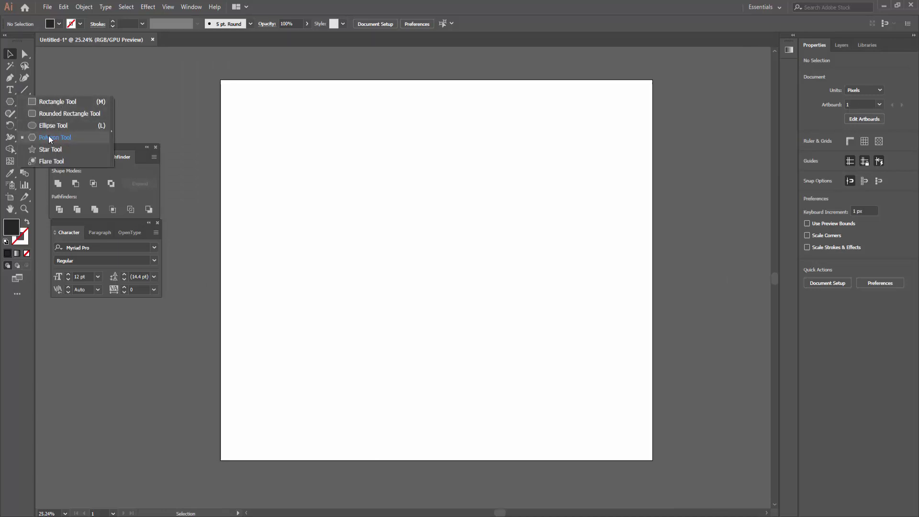
drag(10, 102, 57, 102)
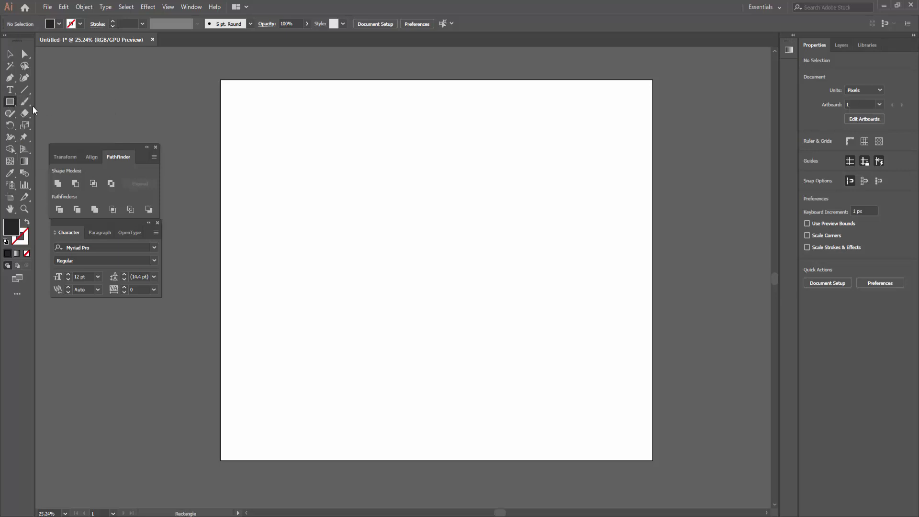
click(8, 102)
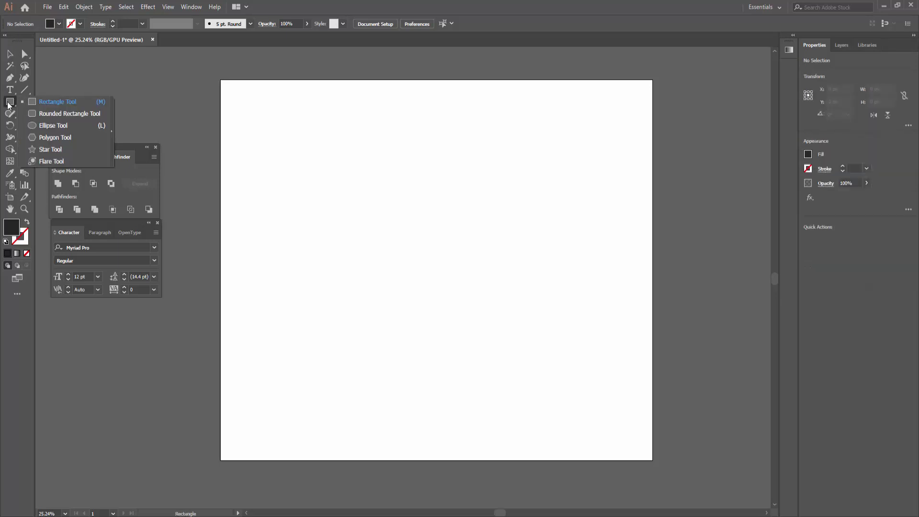
click(55, 137)
drag(361, 223, 436, 248)
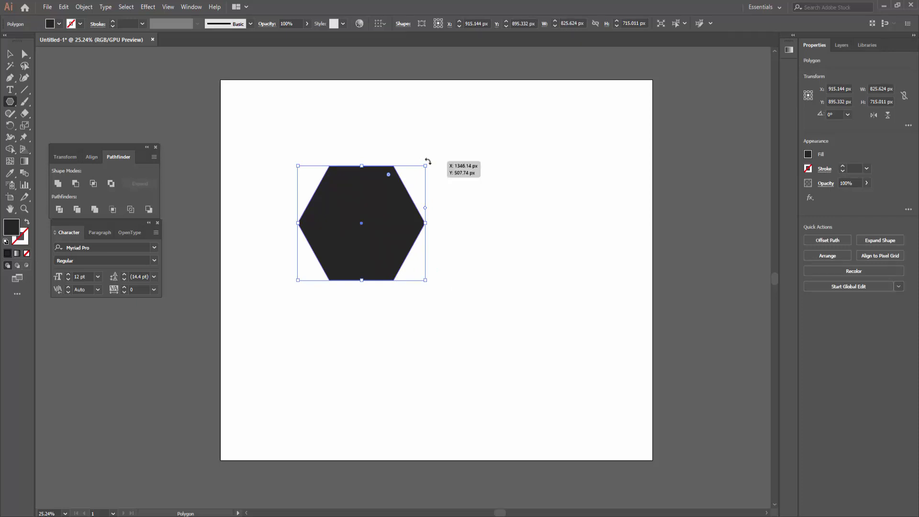
drag(428, 162, 436, 286)
click(469, 311)
click(484, 284)
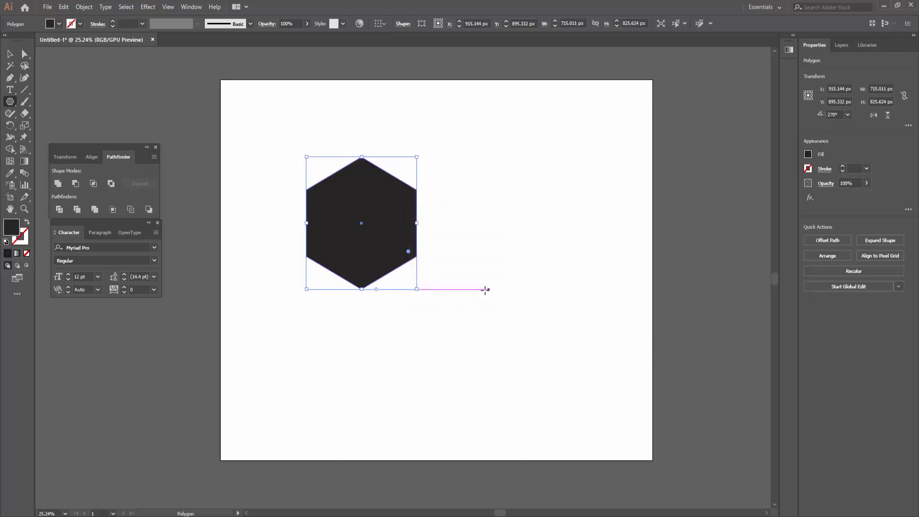
key(v)
click(485, 286)
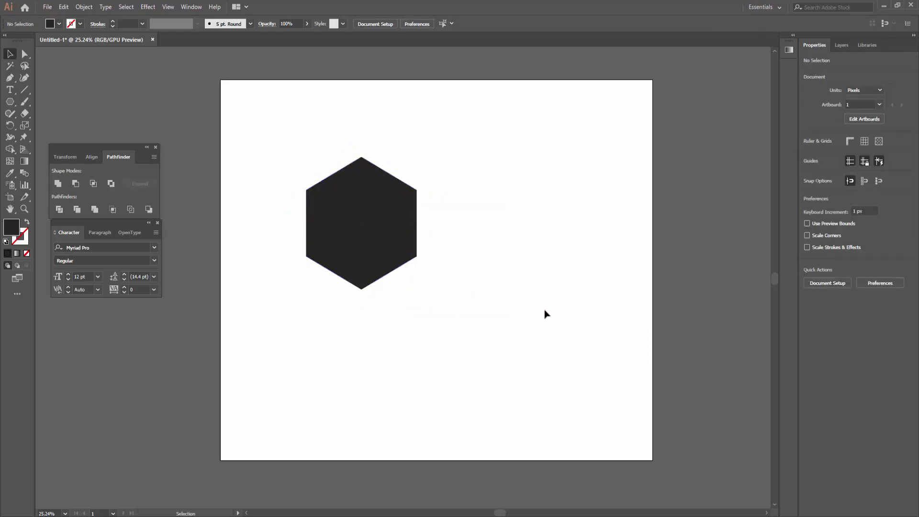
click(376, 237)
key(Delete)
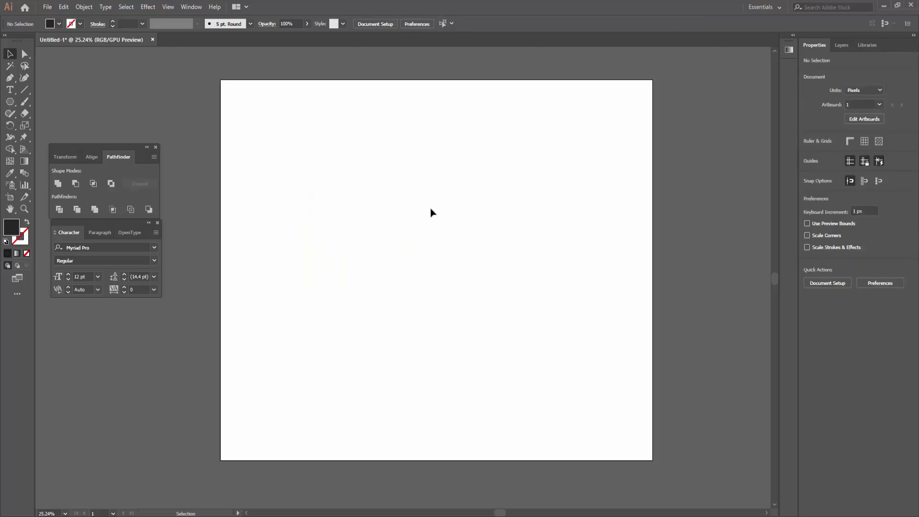
Step: Draw a long straight vertical line on the artboard with the Line Segment tool
scroll(354, 210, up, 1)
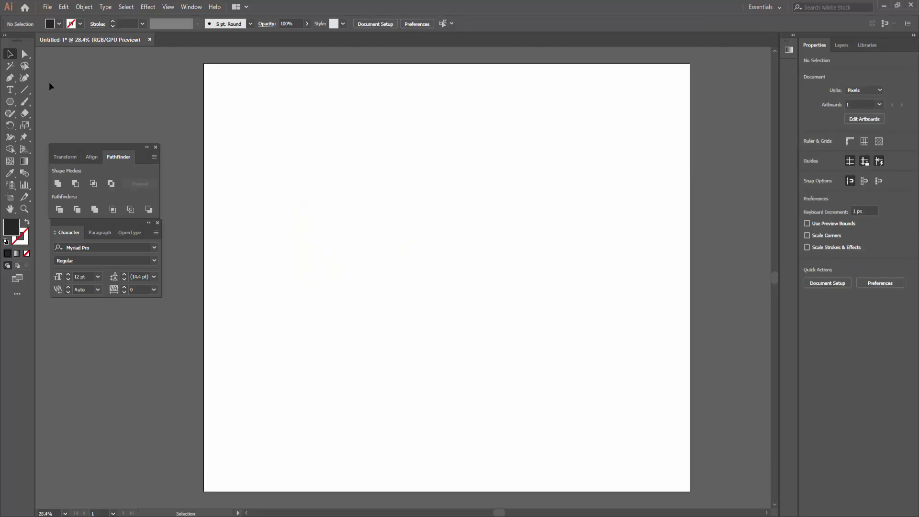
click(24, 91)
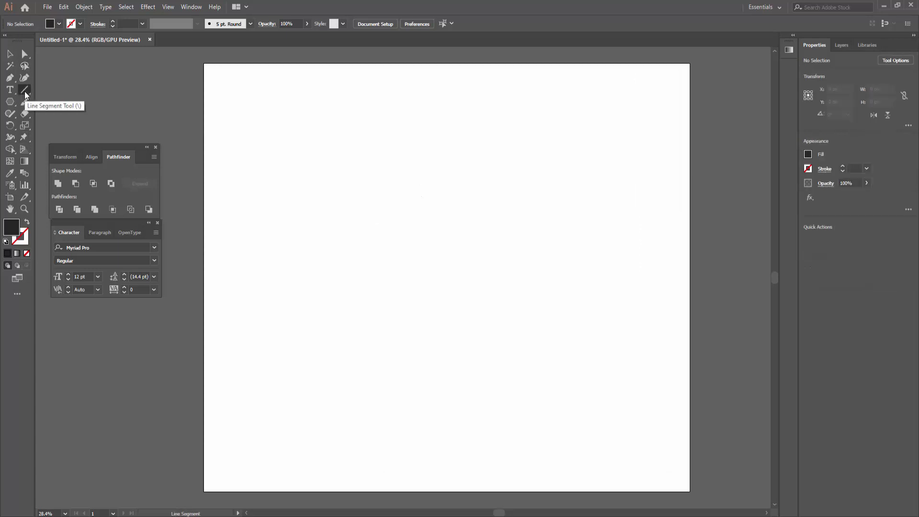
click(59, 25)
click(59, 25)
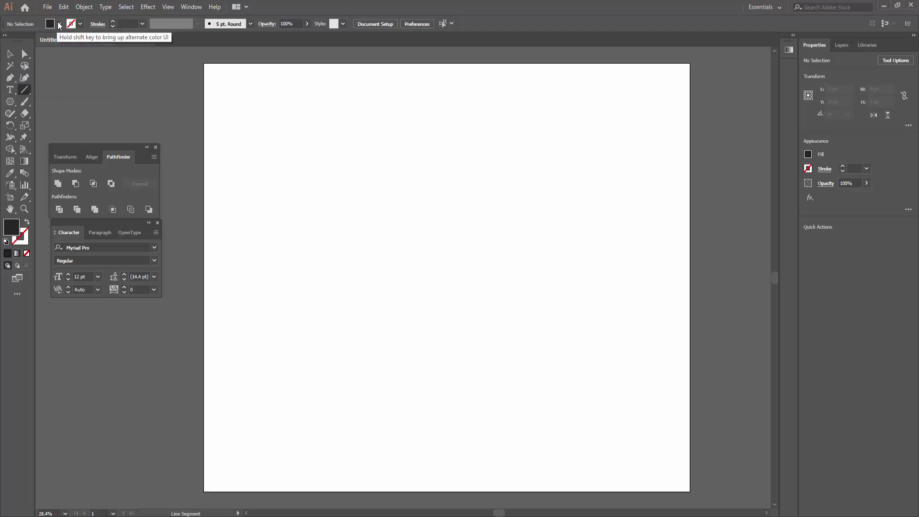
click(79, 26)
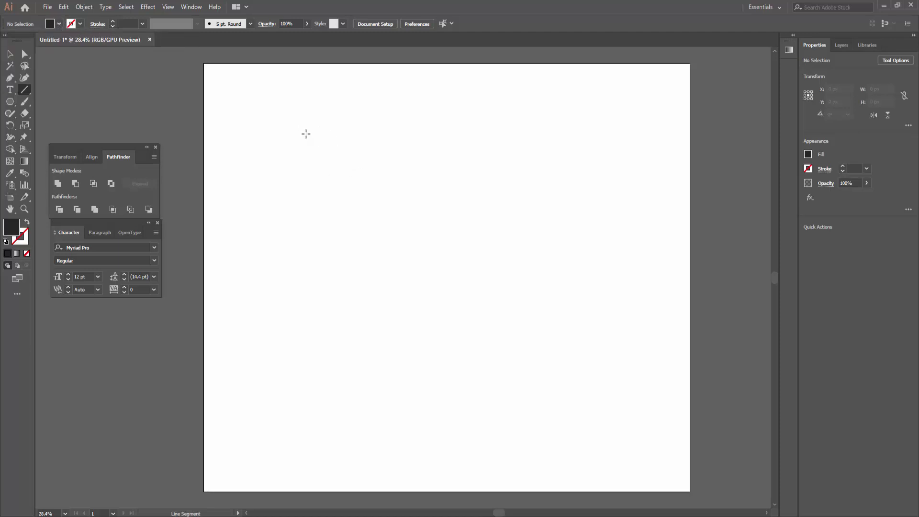
mouse_move(343, 144)
mouse_down()
mouse_move(359, 398)
mouse_move(342, 409)
mouse_up()
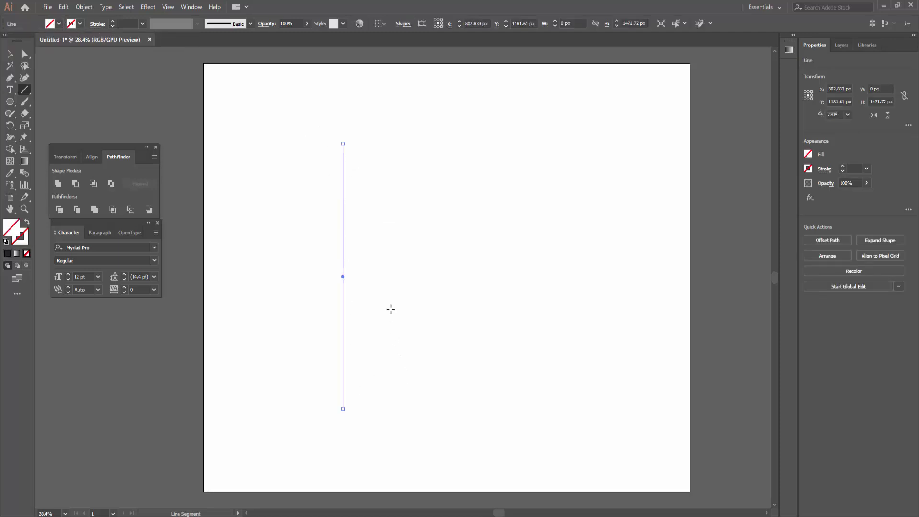
Step: Make the line black, fit the artboard in view, and select the line
click(71, 25)
click(27, 41)
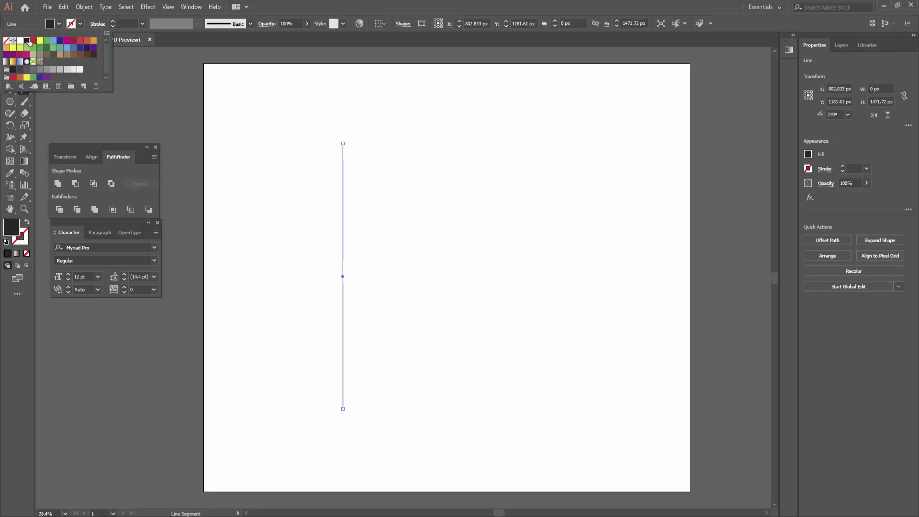
key(v)
click(403, 264)
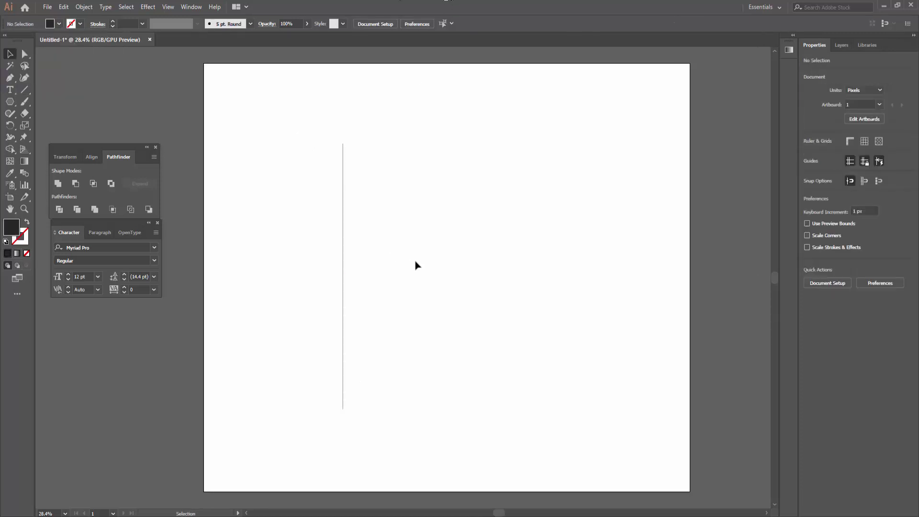
key(ctrl+0)
click(340, 274)
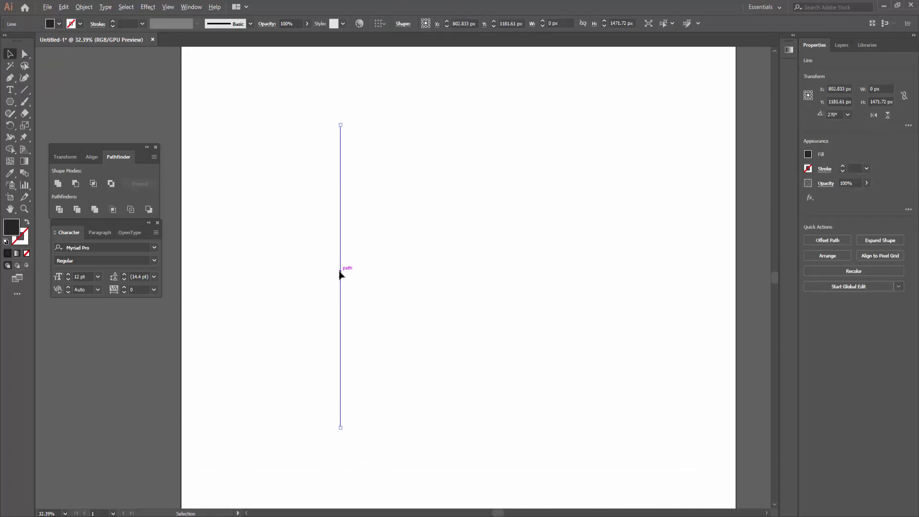
Step: Drag a copy of the vertical line a short distance to its right
drag(340, 274, 357, 275)
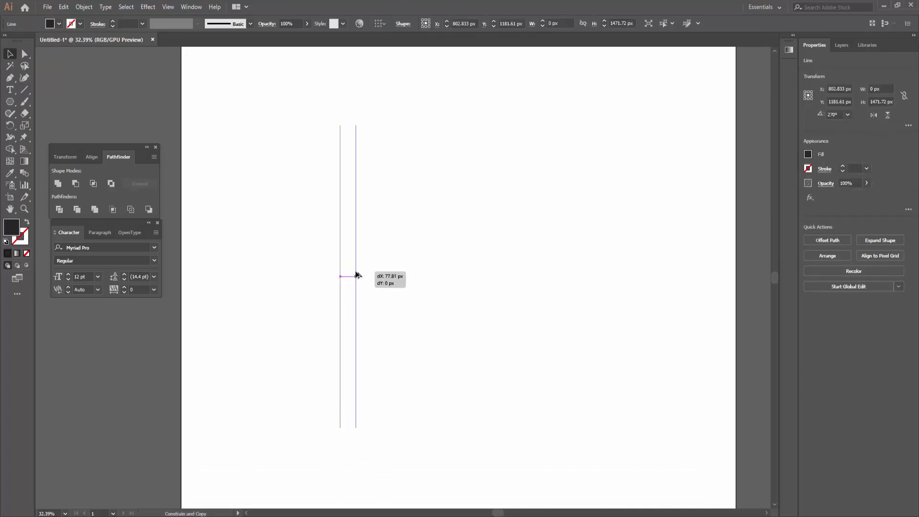
drag(357, 275, 356, 276)
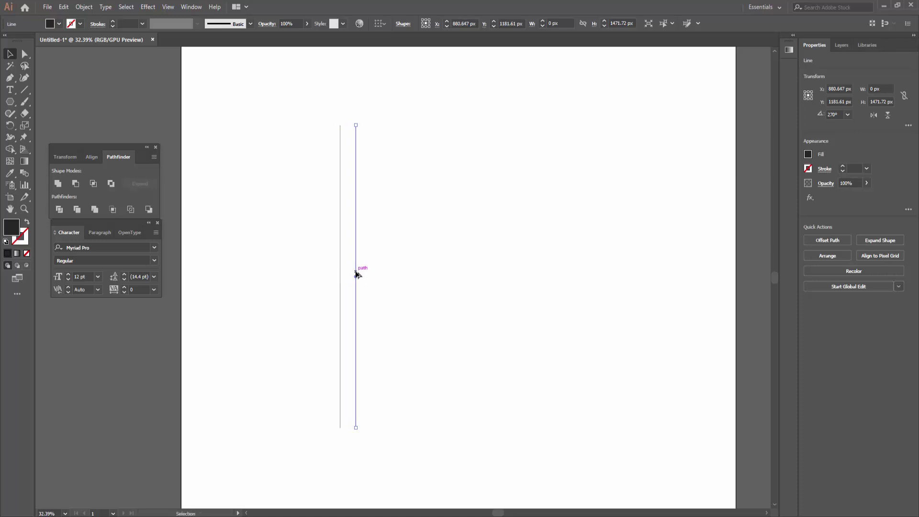
key(a)
key(v)
key(a)
key(a)
key(v)
Step: Repeat the copy with Ctrl+D until ten evenly spaced vertical lines form a row
key(ctrl+d)
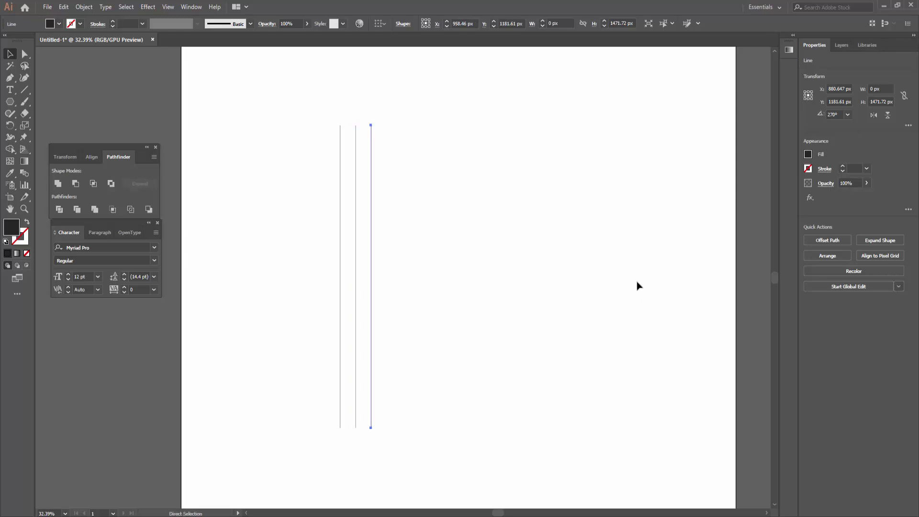
key(ctrl+d)
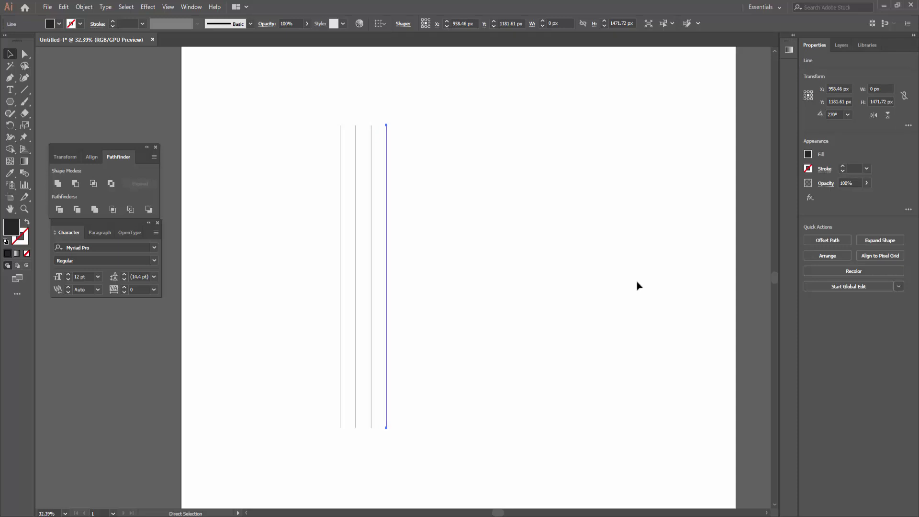
key(a)
key(ctrl+d)
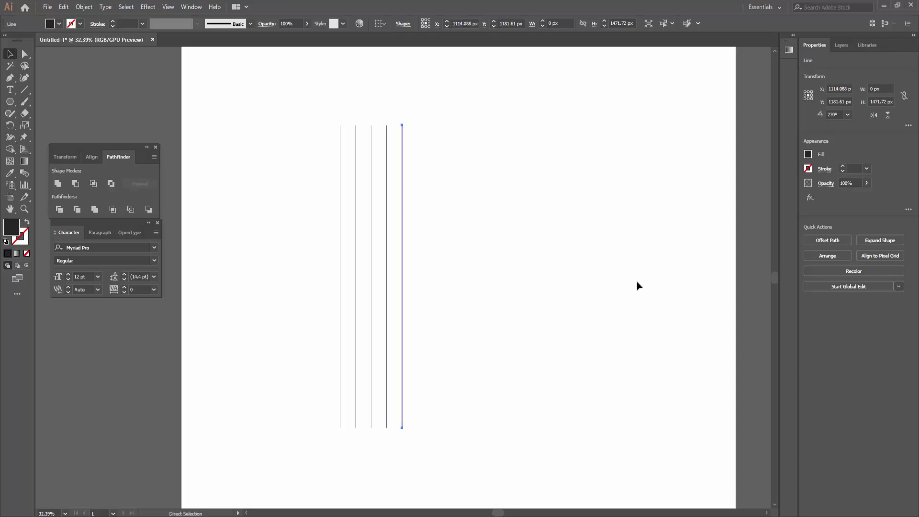
key(ctrl+d)
key(ctrl+d)
key(ctrl+d)
key(ctrl+d)
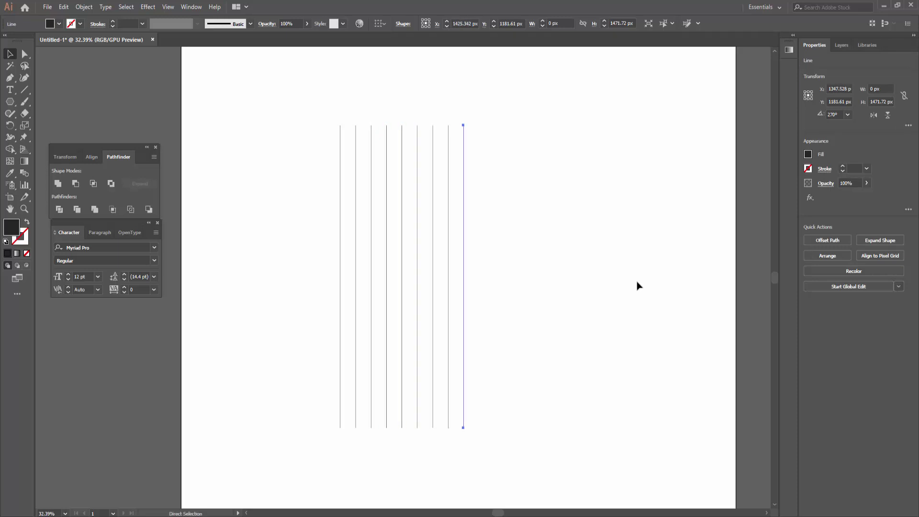
key(ctrl+d)
click(627, 302)
scroll(477, 281, up, 1)
Step: Draw a filled hexagon with the Polygon tool to the right of the lines
scroll(490, 280, up, 2)
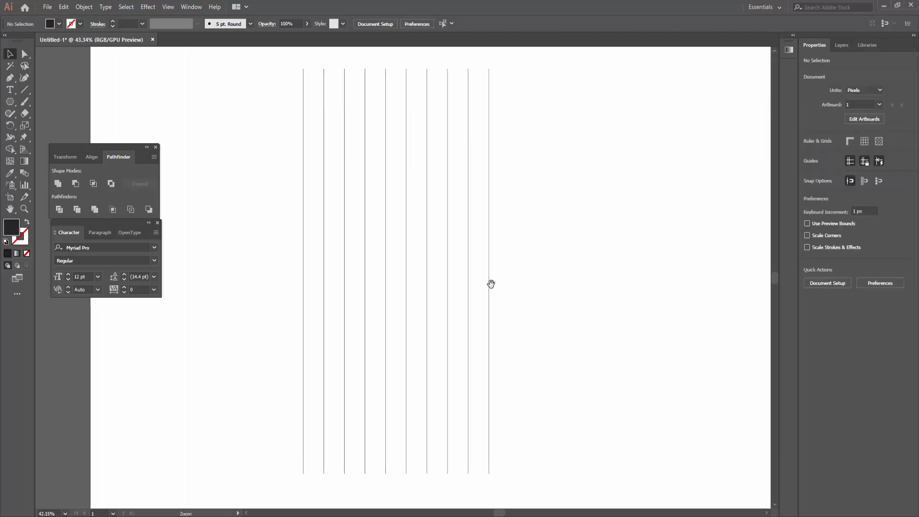
drag(570, 149, 268, 306)
click(601, 332)
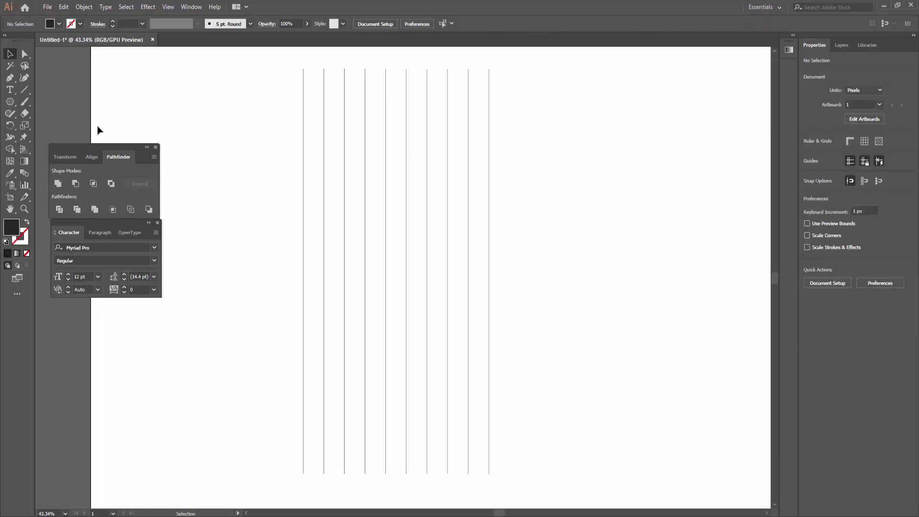
alt+click(10, 102)
drag(550, 222, 589, 285)
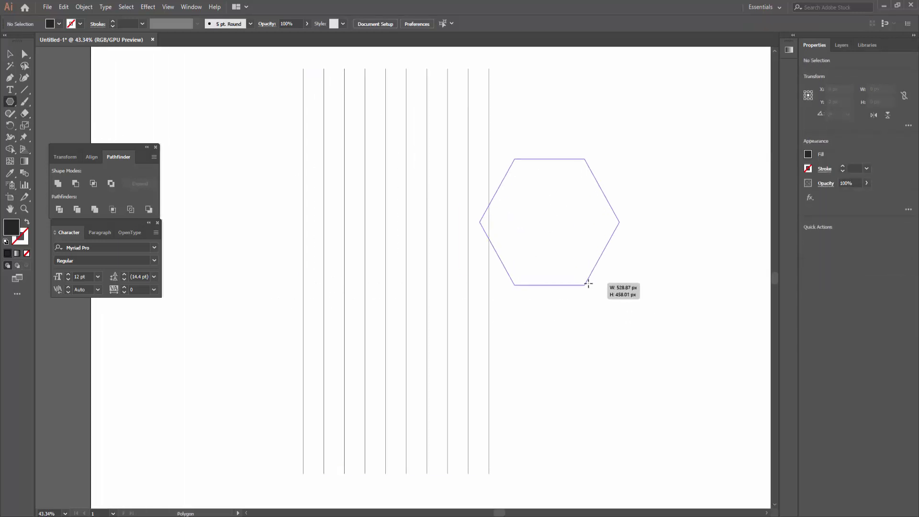
key(v)
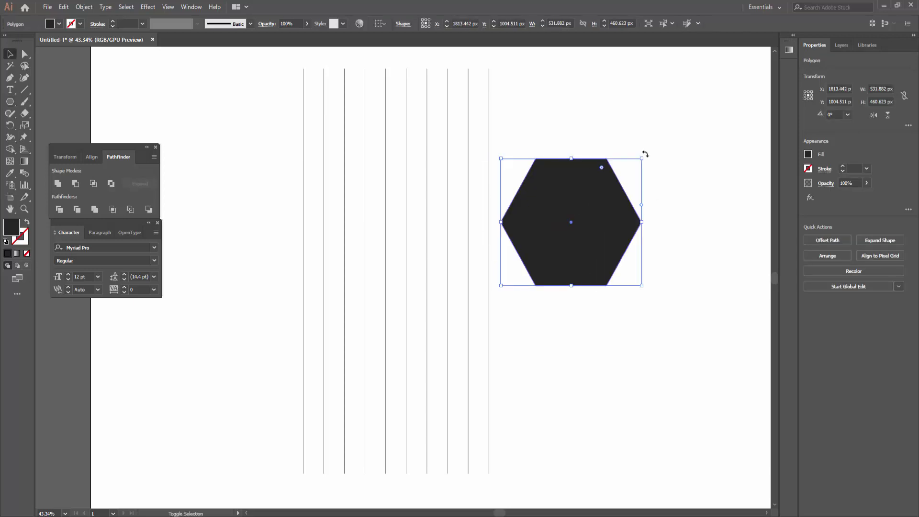
Step: Rotate the hexagon 270° so a corner points up
drag(645, 154, 649, 292)
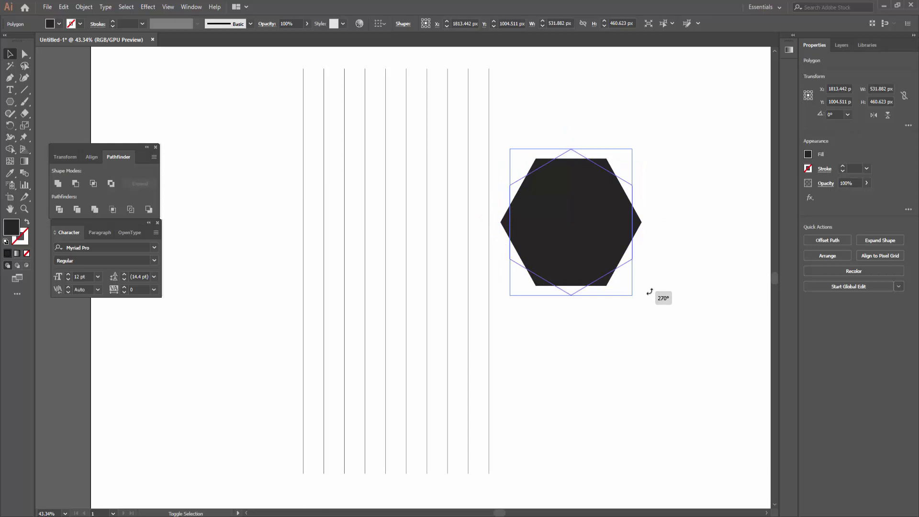
click(651, 309)
key(ctrl+z)
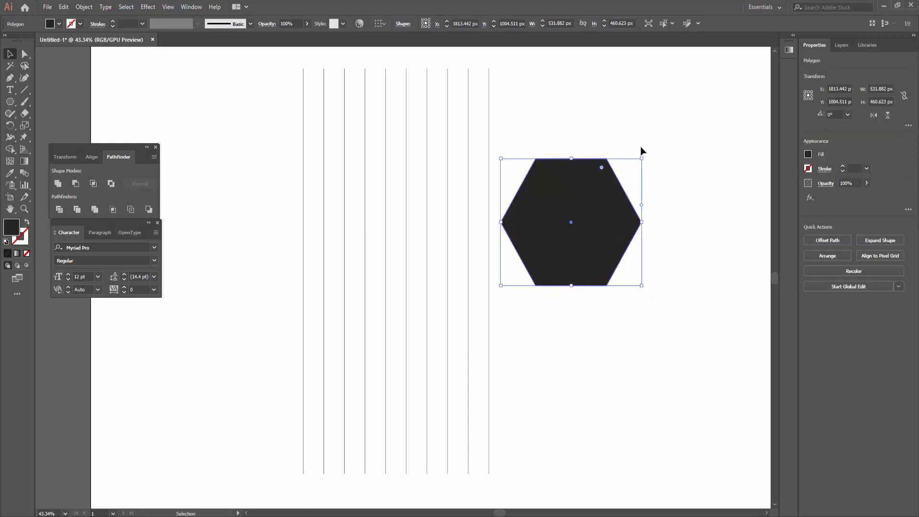
drag(644, 154, 677, 312)
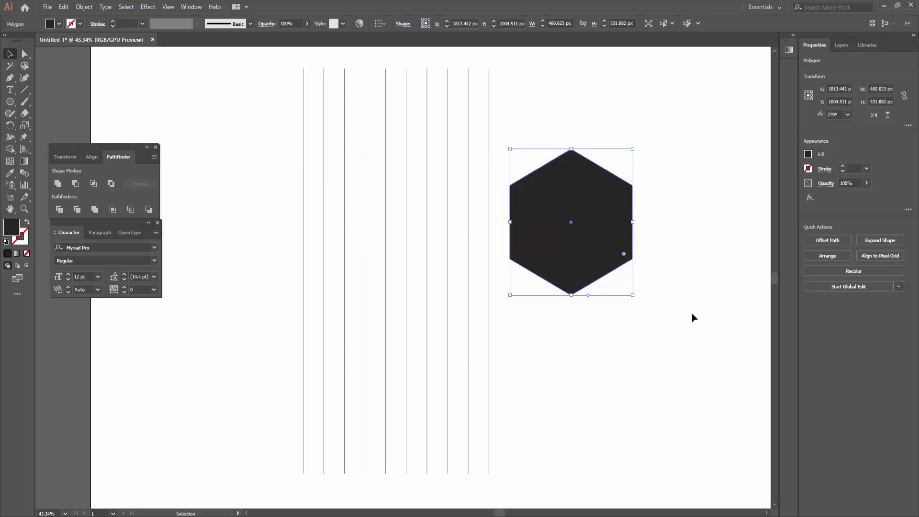
Step: Remove the hexagon's fill and give it a 2 pt outline
click(692, 316)
click(587, 241)
click(59, 24)
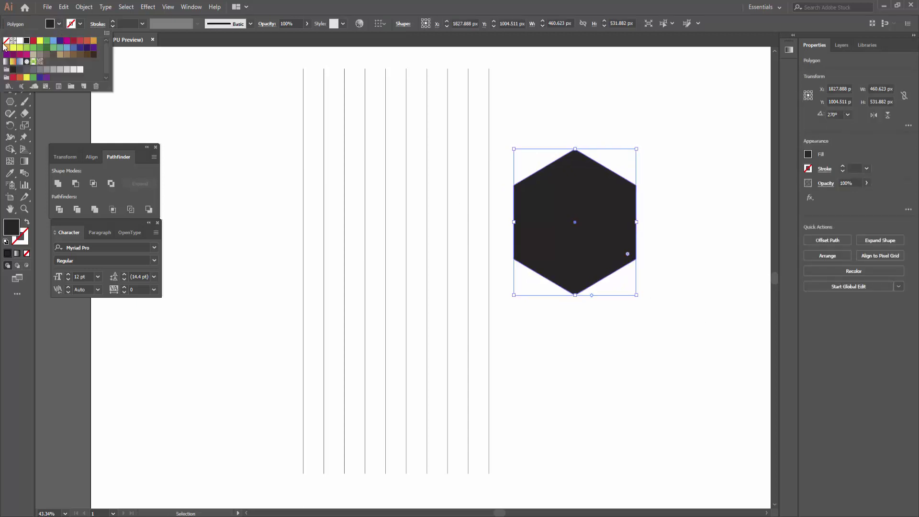
click(6, 40)
click(134, 24)
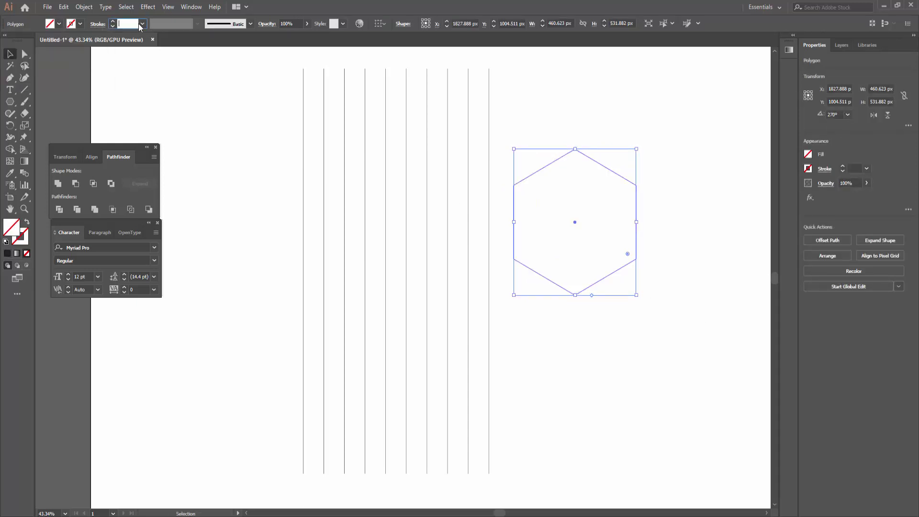
text(1)
key(Return)
click(602, 467)
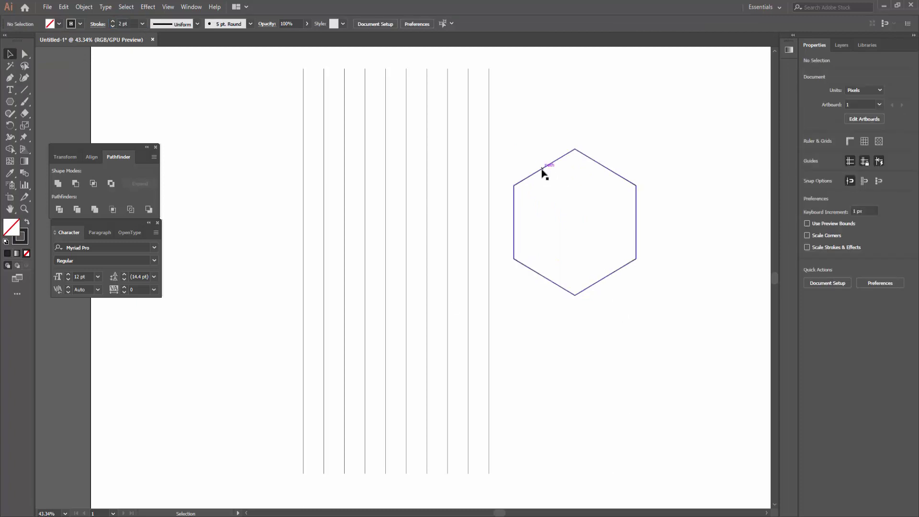
Step: Move the hexagon over the lines and enlarge it to 700 × 808 px
drag(539, 174, 329, 205)
mouse_move(244, 254)
mouse_down()
mouse_move(410, 238)
mouse_move(592, 253)
mouse_move(339, 258)
mouse_up()
key(v)
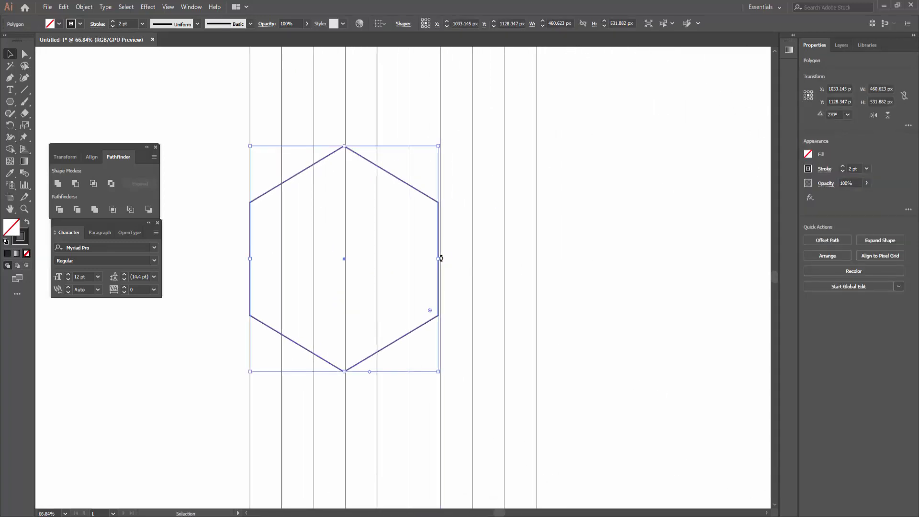
scroll(438, 261, up, 2)
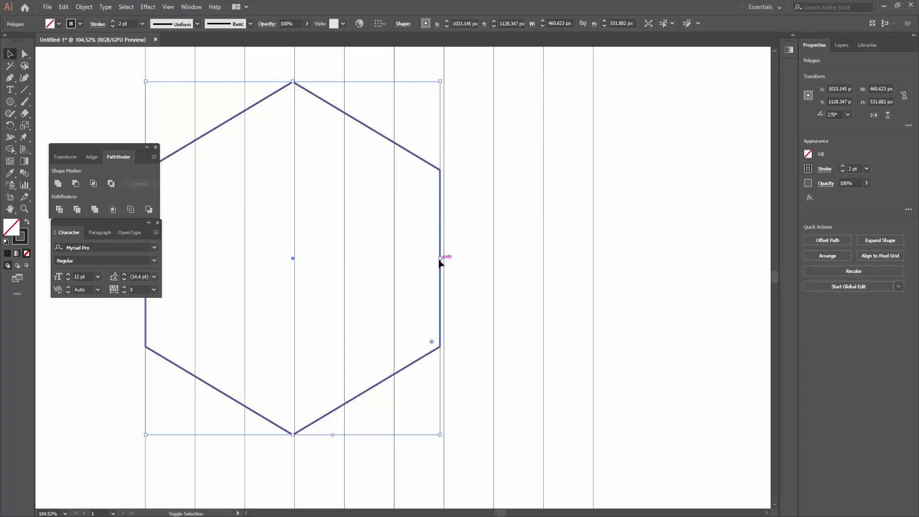
drag(439, 261, 593, 271)
drag(600, 225, 447, 240)
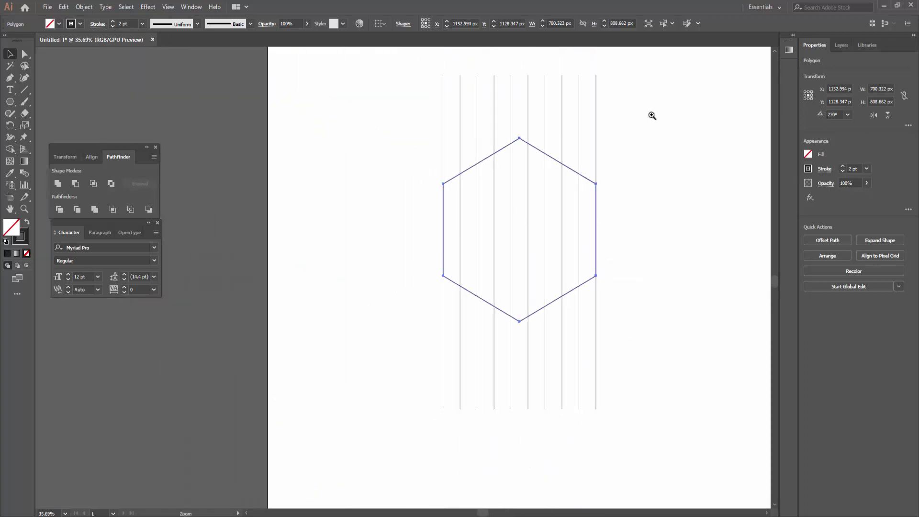
Step: Vertically centre the hexagon on the lines, then select only the vertical lines
drag(652, 115, 361, 363)
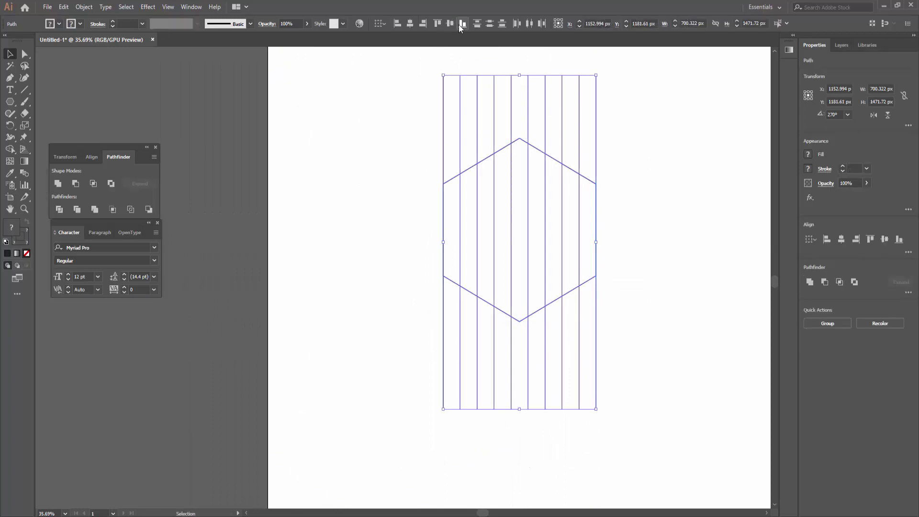
click(449, 24)
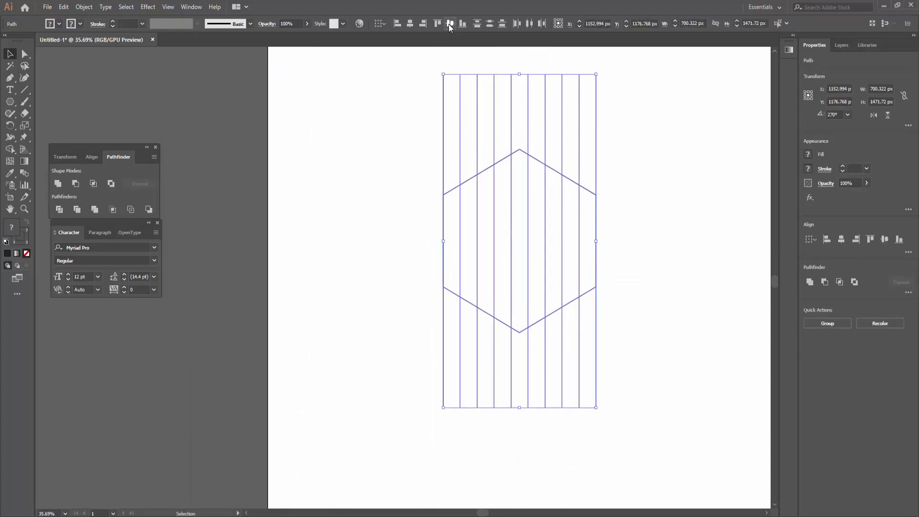
click(658, 160)
drag(670, 128, 322, 353)
click(640, 238)
scroll(626, 119, up, 2)
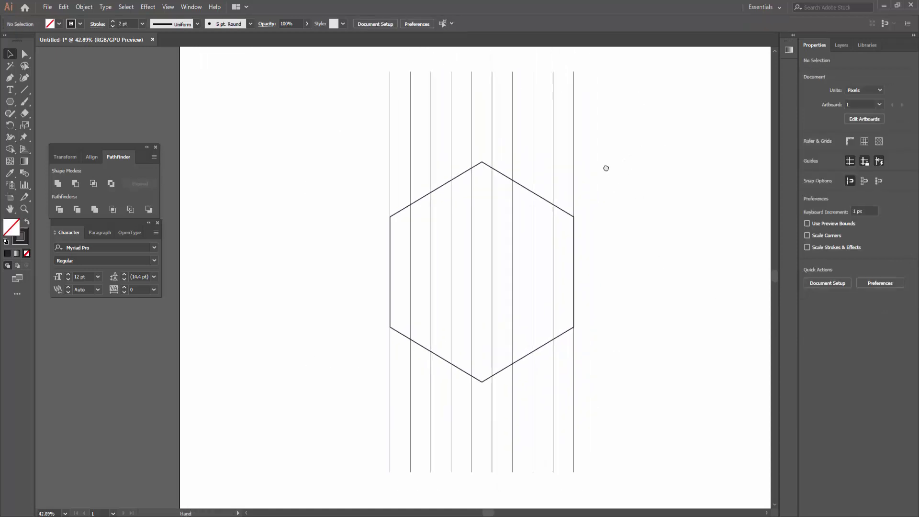
scroll(591, 189, down, 1)
scroll(621, 190, up, 2)
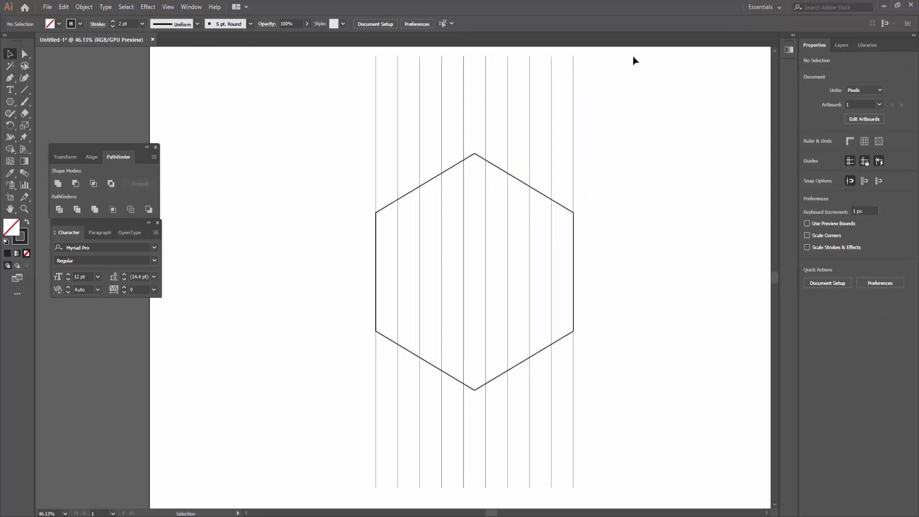
drag(631, 57, 324, 107)
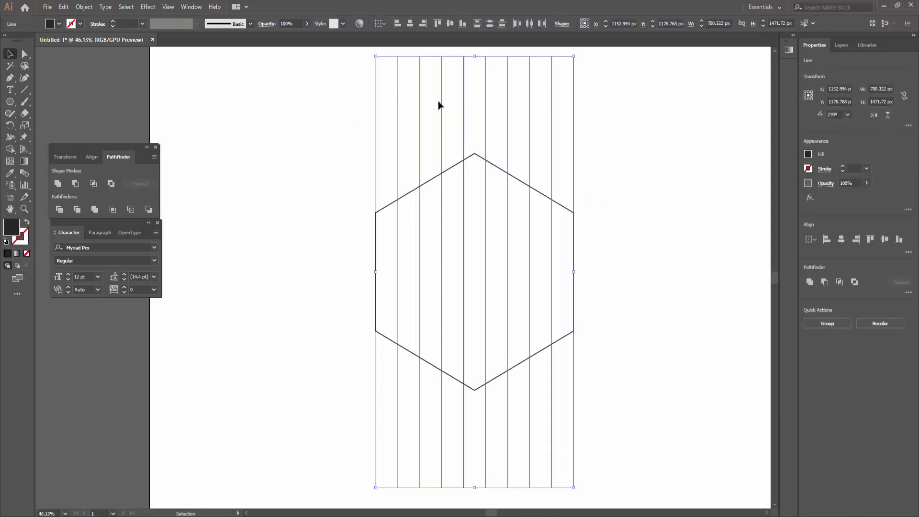
Step: Make a copy of the vertical lines reflected at a 60° angle, crossing the hexagon diagonally
drag(631, 71, 366, 122)
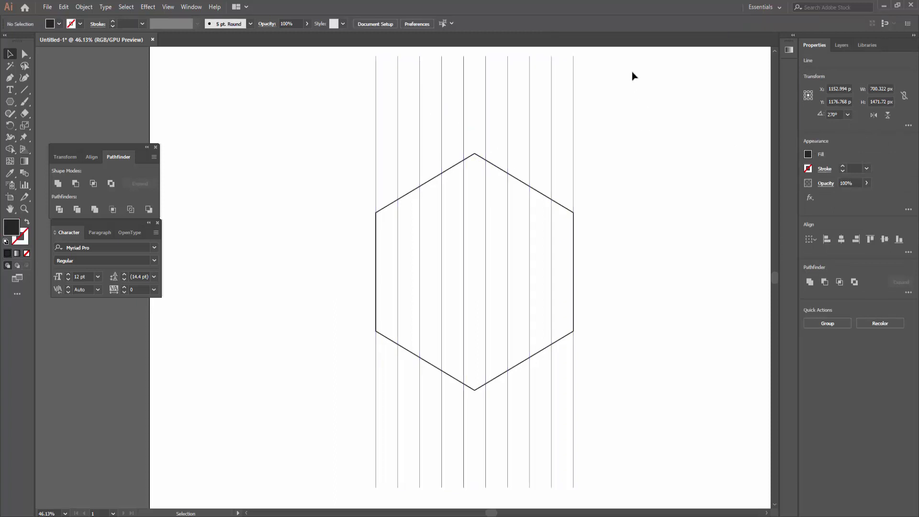
right_click(376, 114)
mouse_move(403, 248)
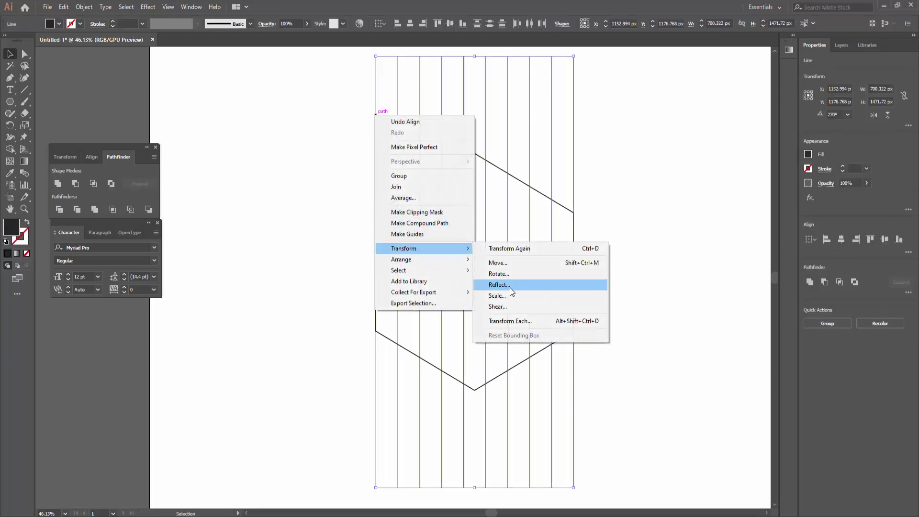
click(508, 286)
click(376, 246)
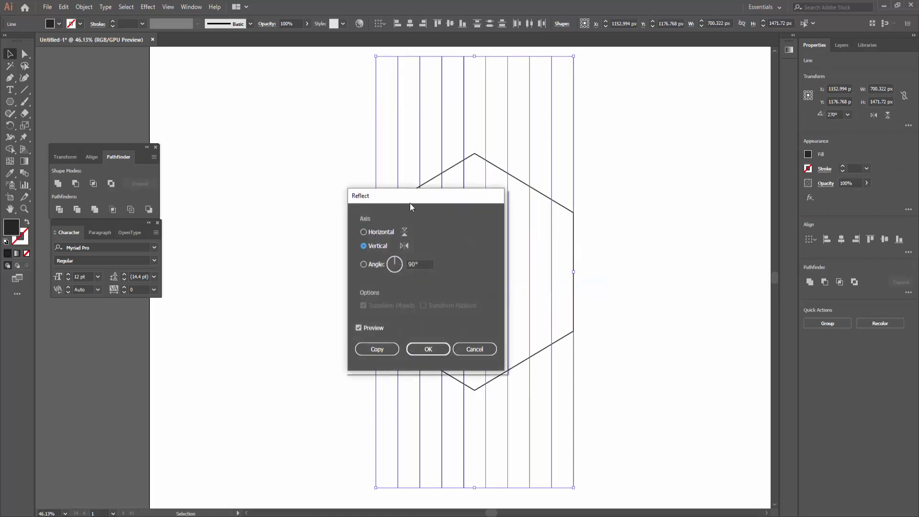
drag(412, 197, 613, 206)
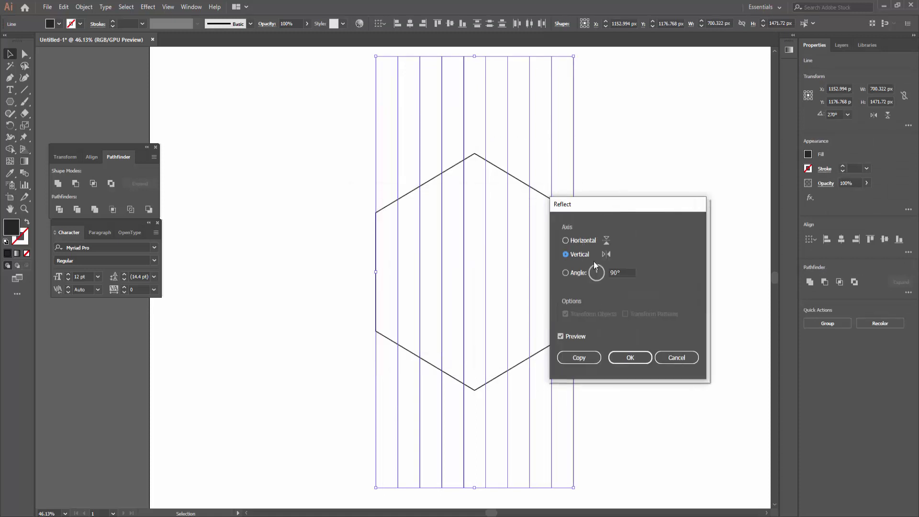
click(621, 273)
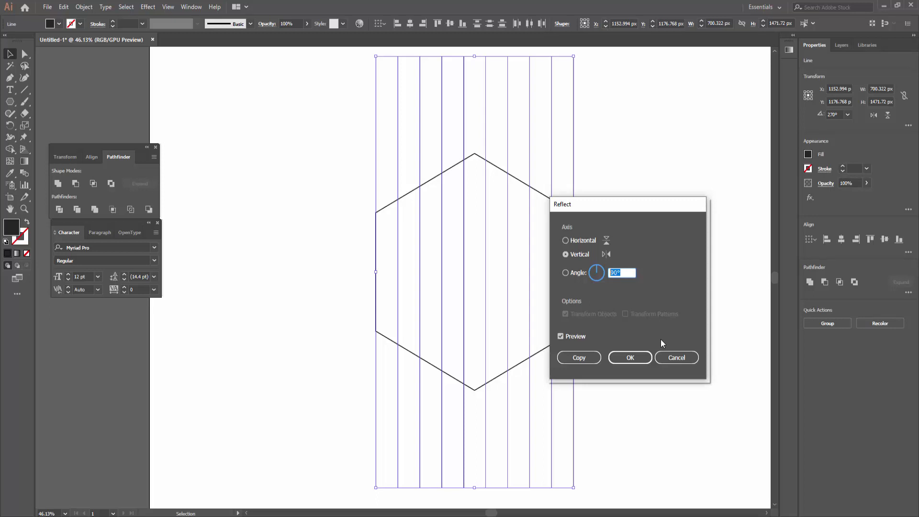
text(60)
click(565, 335)
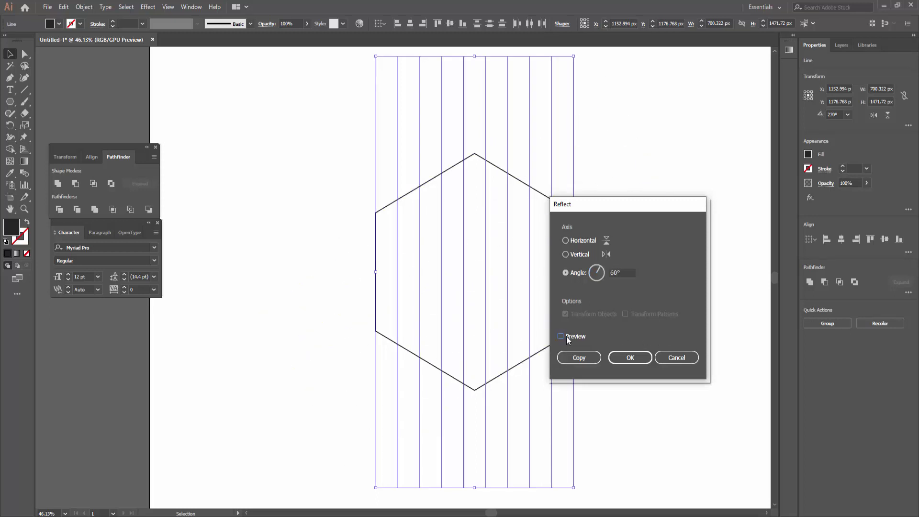
click(578, 357)
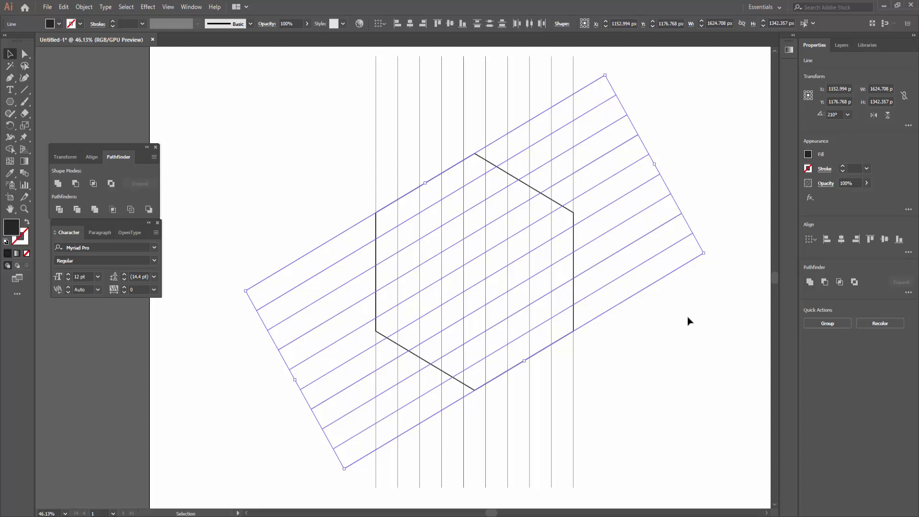
drag(697, 376, 595, 67)
Step: Copy the diagonal lines reflected across the horizontal axis to add the opposite diagonal set
right_click(613, 203)
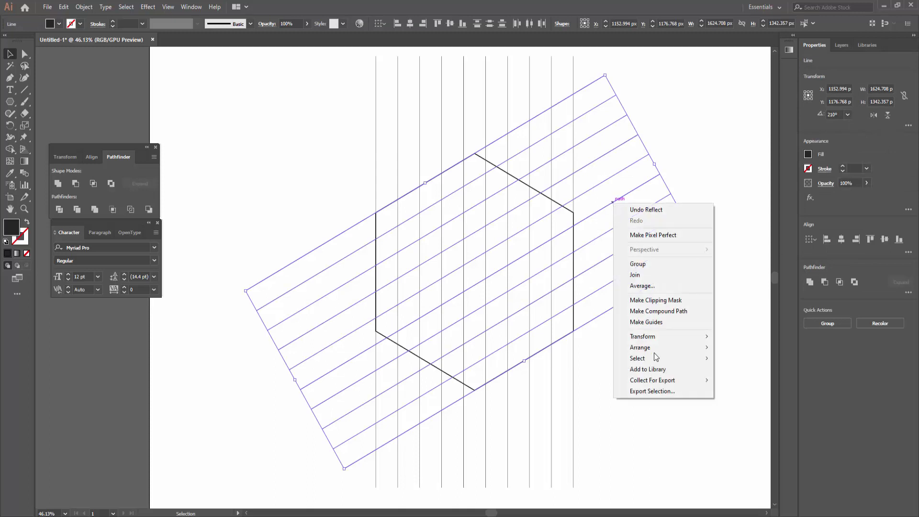
click(750, 371)
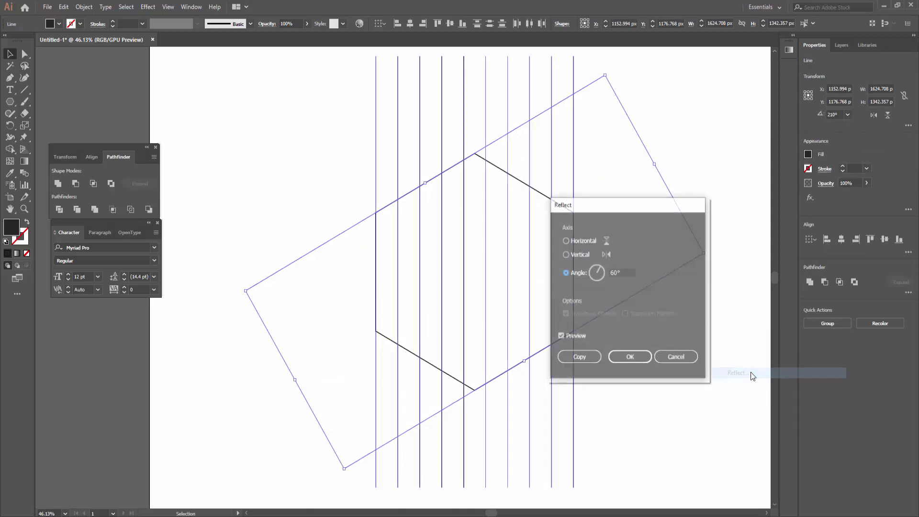
click(581, 241)
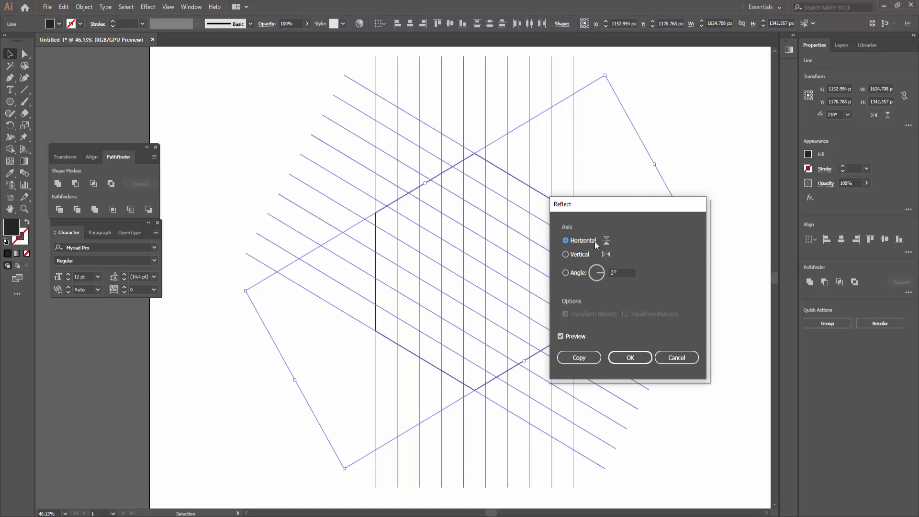
click(575, 360)
click(689, 473)
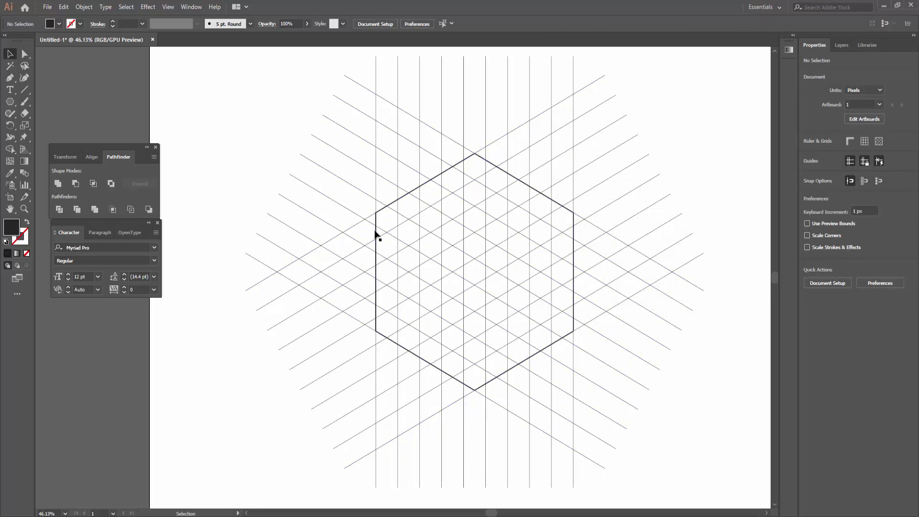
Step: Move the hexagon outline aside, off the line grid
drag(377, 233, 104, 346)
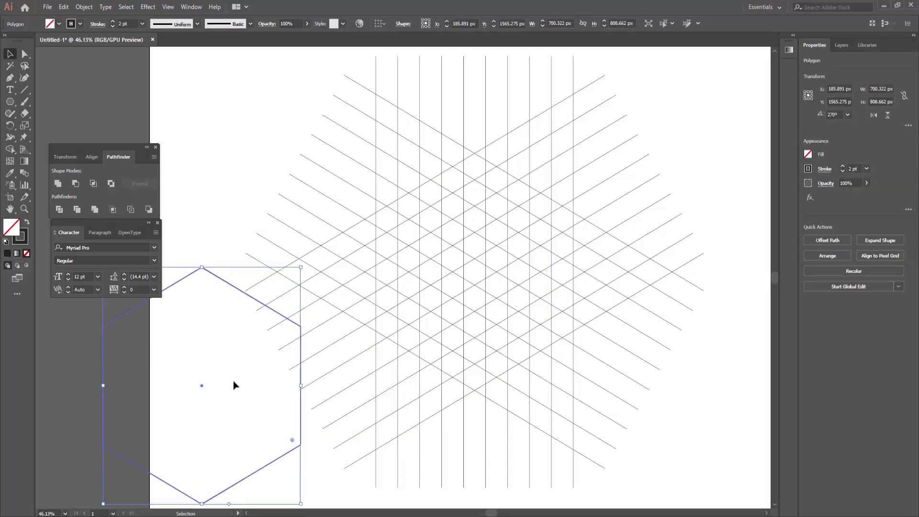
key(ctrl+z)
scroll(335, 232, up, 5)
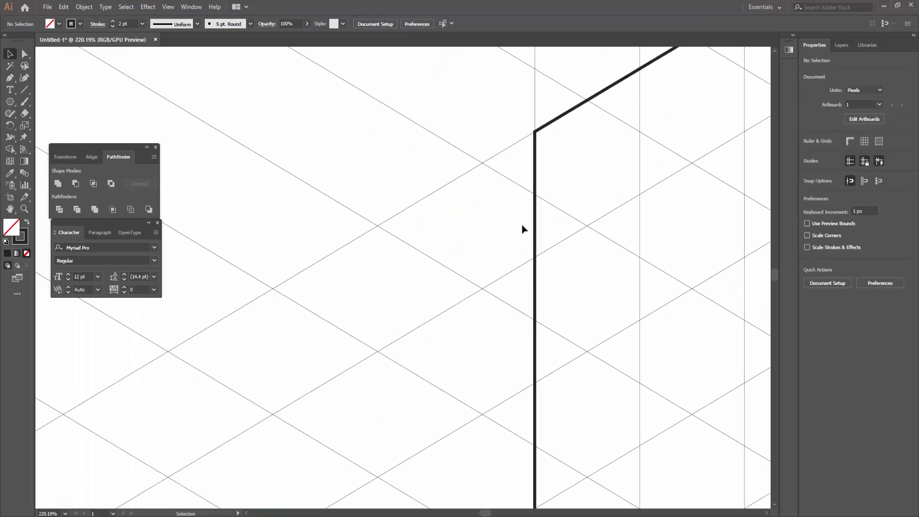
drag(538, 216, 282, 272)
scroll(233, 322, down, 8)
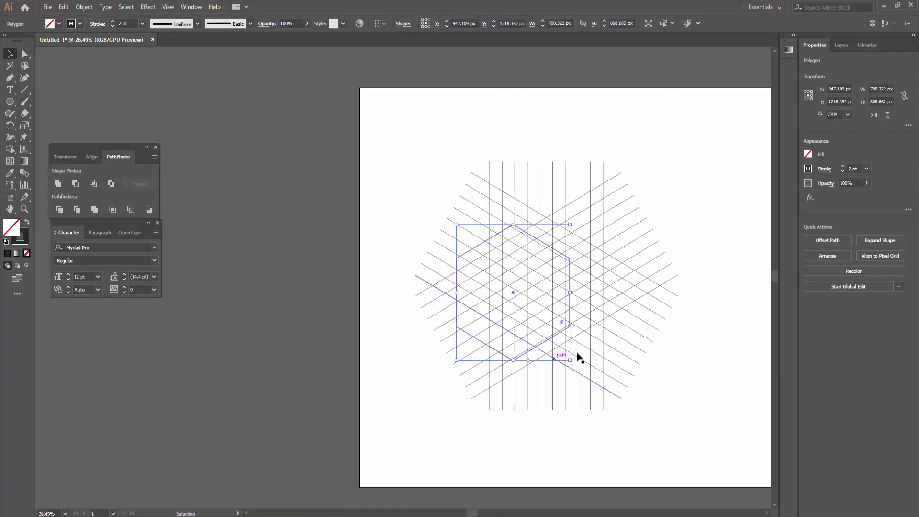
click(693, 371)
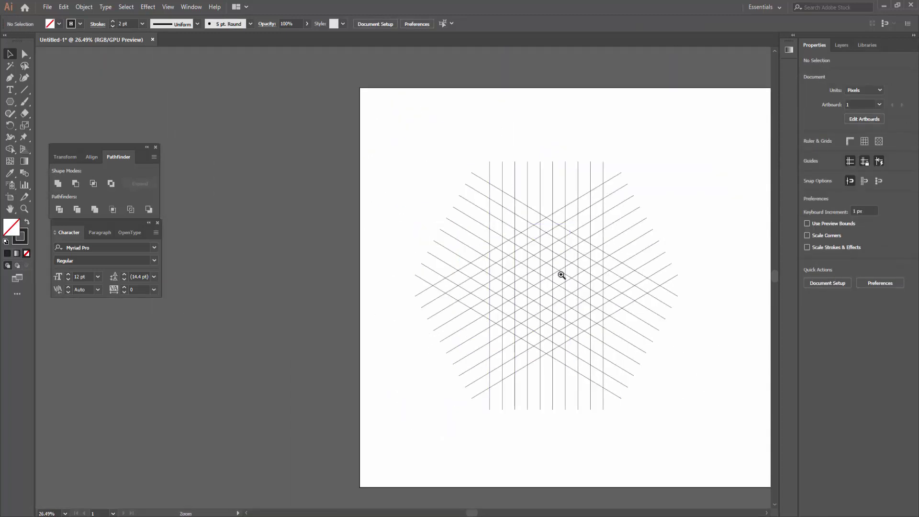
Step: Marquee-select all three sets of crossing grid lines
scroll(558, 273, up, 2)
scroll(675, 352, up, 1)
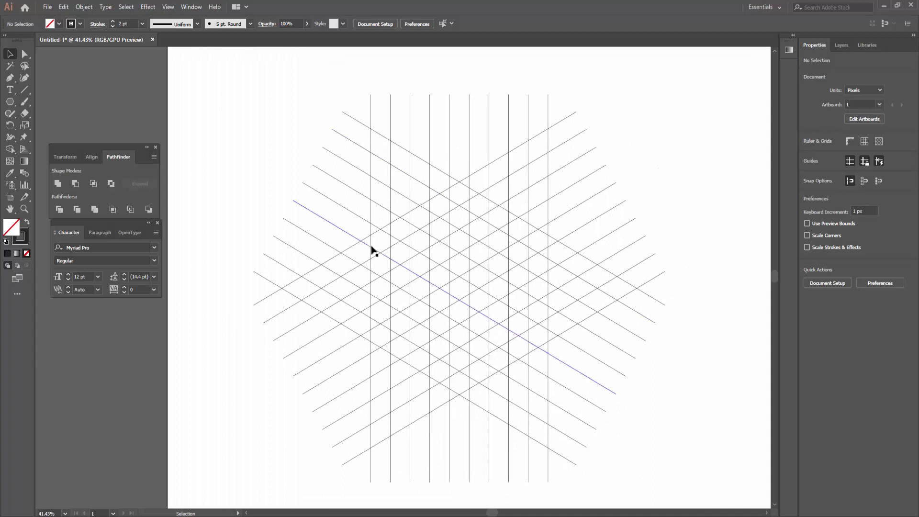
mouse_move(669, 454)
mouse_down()
mouse_move(712, 383)
mouse_move(706, 441)
mouse_up()
drag(708, 484, 234, 63)
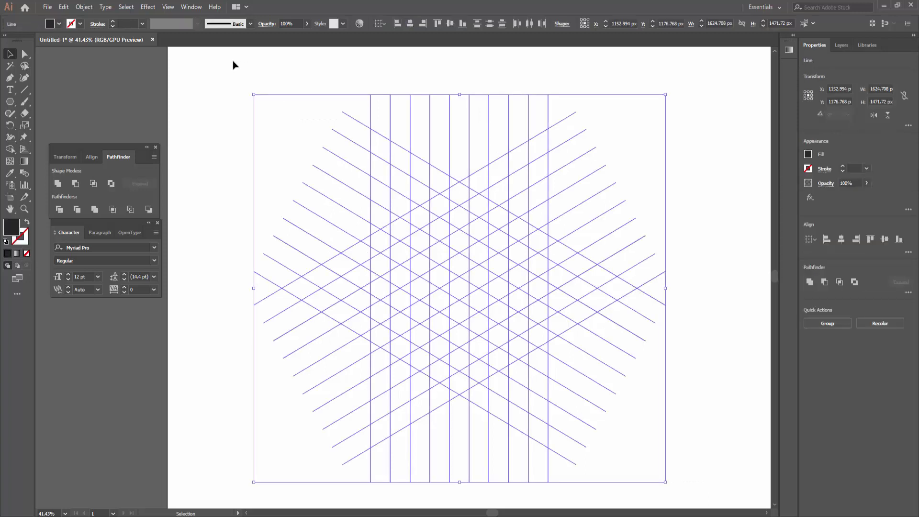
Step: Merge the grid cells along all six hexagon edges into one thick black frame with Shape Builder
click(10, 150)
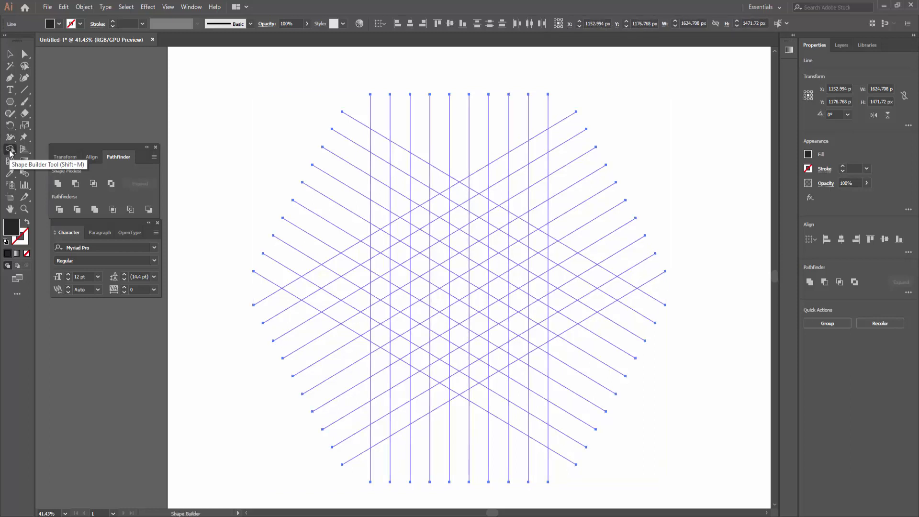
click(58, 24)
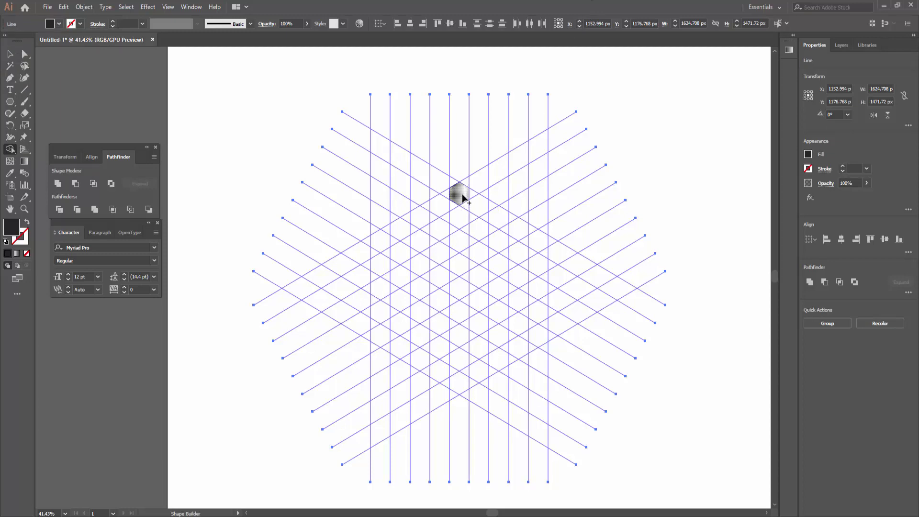
alt+scroll(463, 194, up, 2)
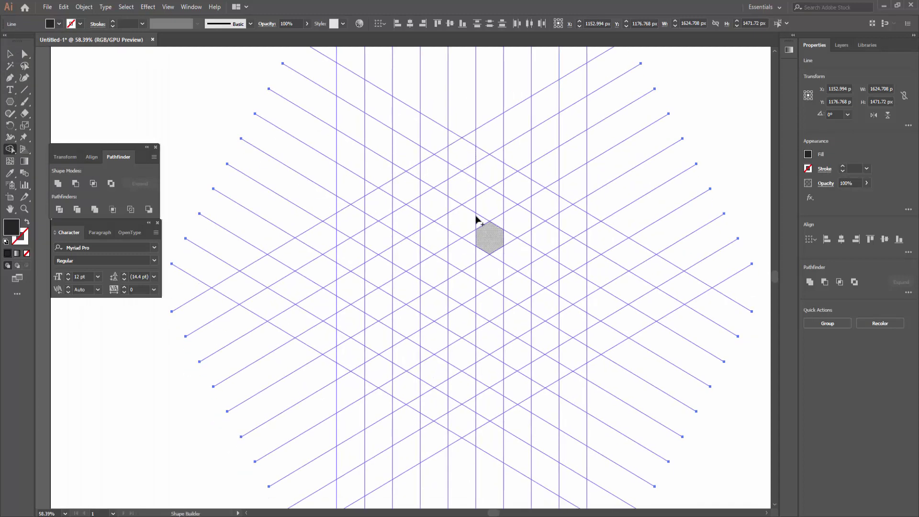
drag(465, 155, 396, 191)
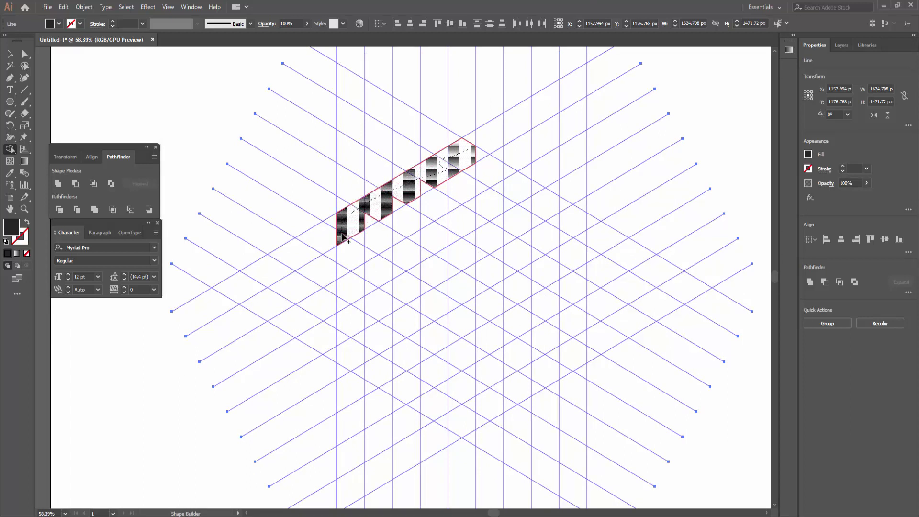
mouse_move(396, 191)
mouse_down()
mouse_move(349, 362)
mouse_move(463, 423)
mouse_move(505, 399)
mouse_up()
mouse_move(570, 356)
mouse_down()
mouse_move(476, 158)
mouse_move(580, 247)
mouse_move(580, 329)
mouse_up()
drag(571, 369, 533, 376)
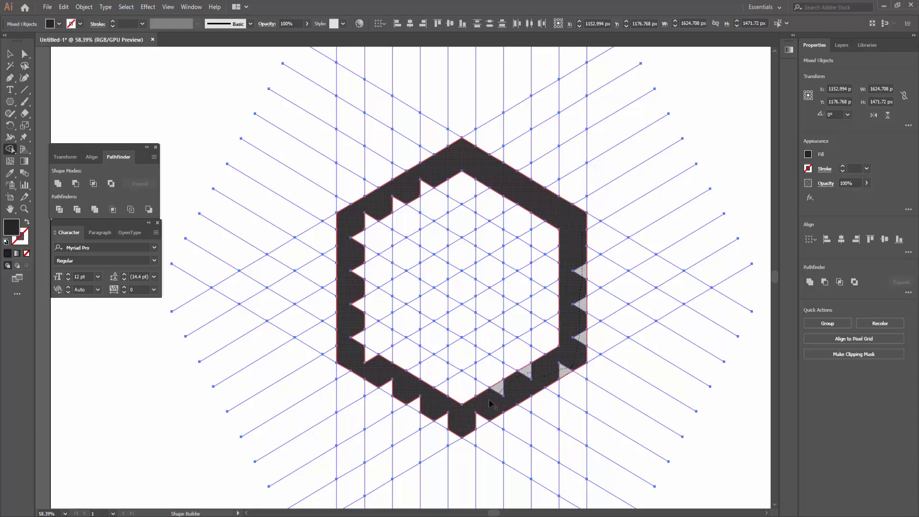
mouse_move(430, 414)
mouse_down()
mouse_move(380, 385)
mouse_move(356, 353)
mouse_up()
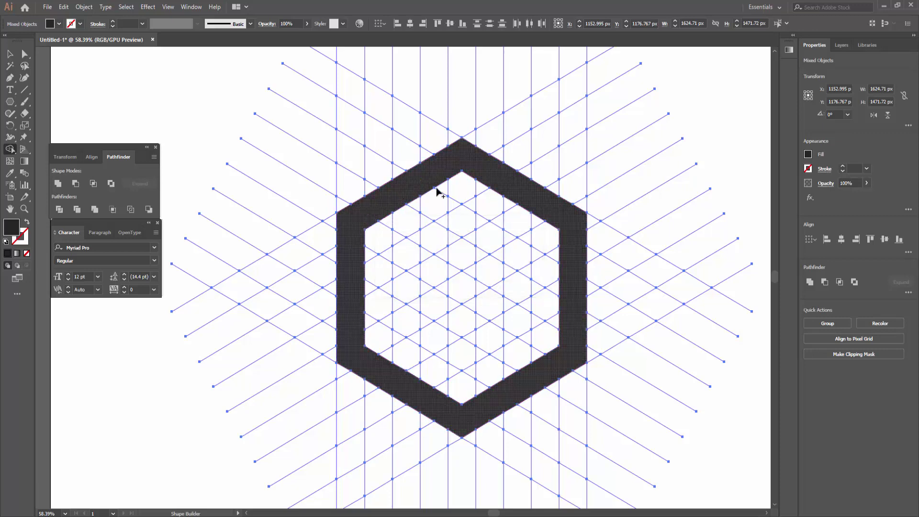
drag(359, 226, 437, 192)
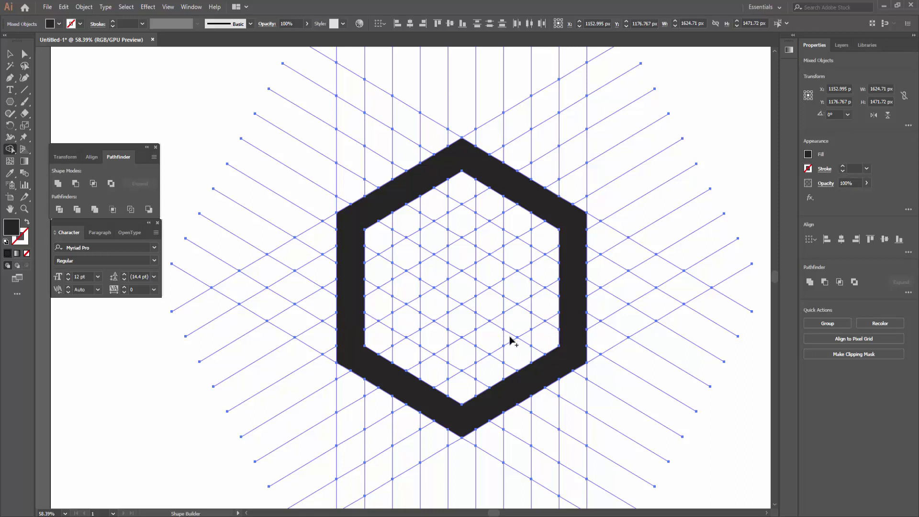
Step: Merge cells into left and right vertical bars joined by a diagonal top strip
drag(510, 331, 522, 271)
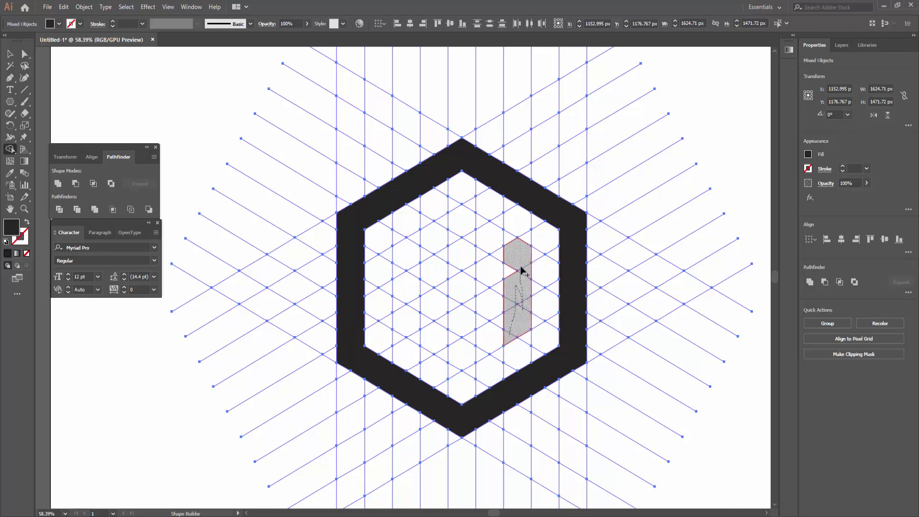
drag(508, 260, 505, 285)
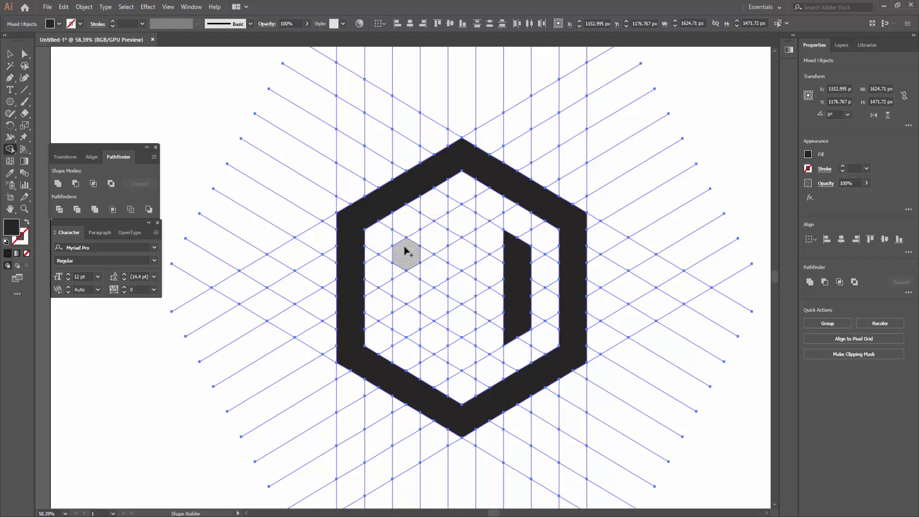
drag(403, 275, 420, 344)
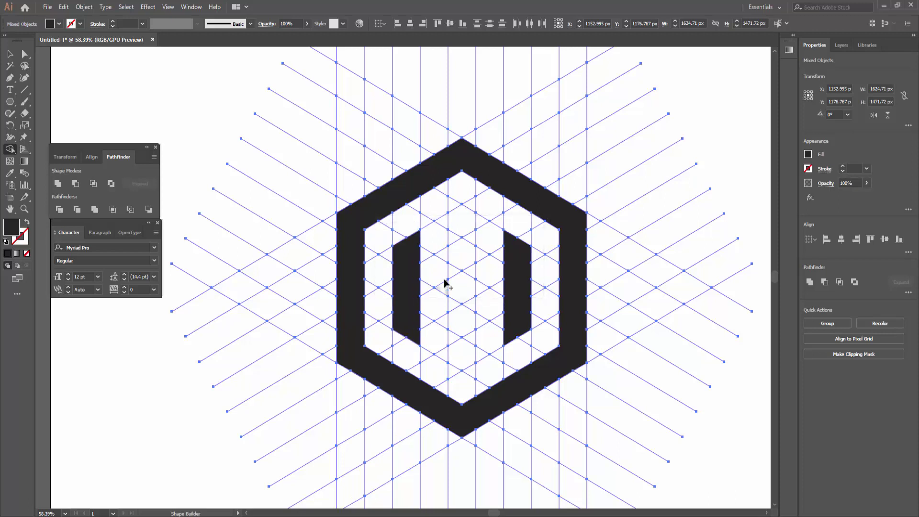
mouse_move(421, 253)
mouse_down()
mouse_move(430, 235)
mouse_move(475, 242)
mouse_move(457, 306)
mouse_up()
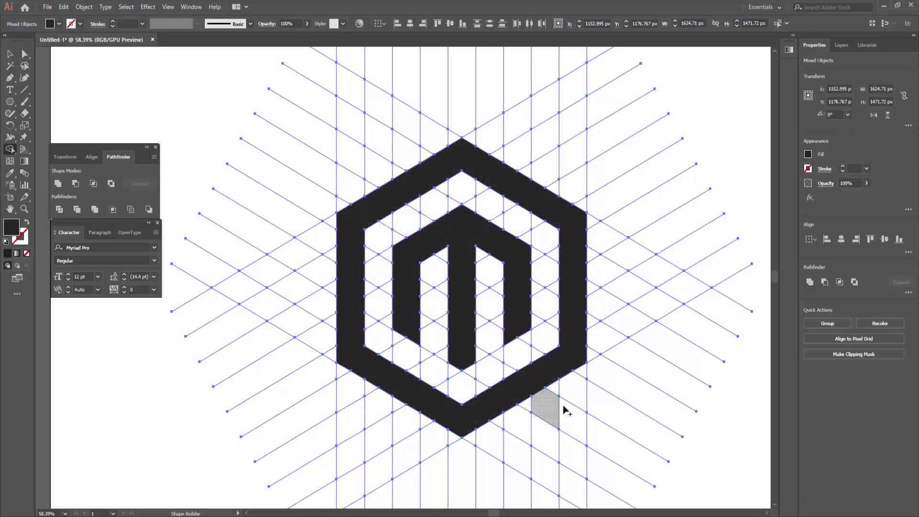
alt+scroll(459, 326, down, 2)
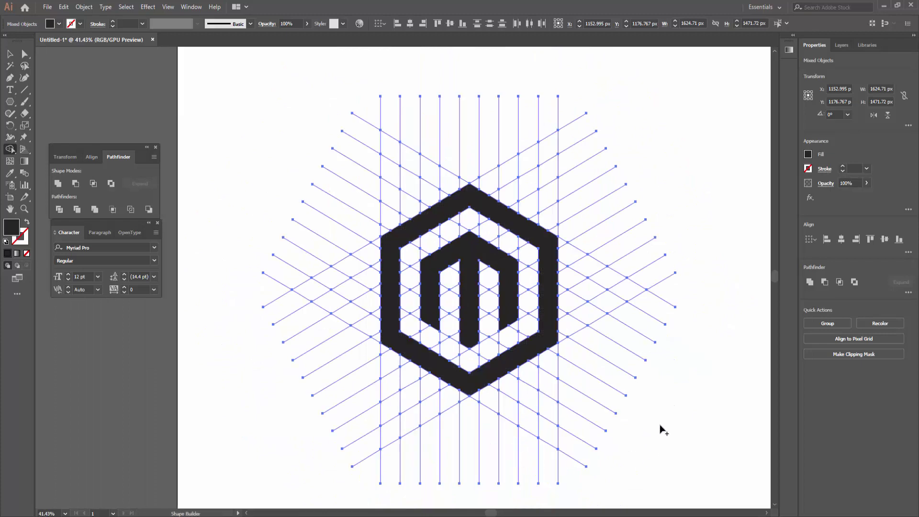
Step: Hide the grid lines and drag the logo pieces off the grid to the right
key(v)
click(665, 376)
drag(665, 376, 599, 385)
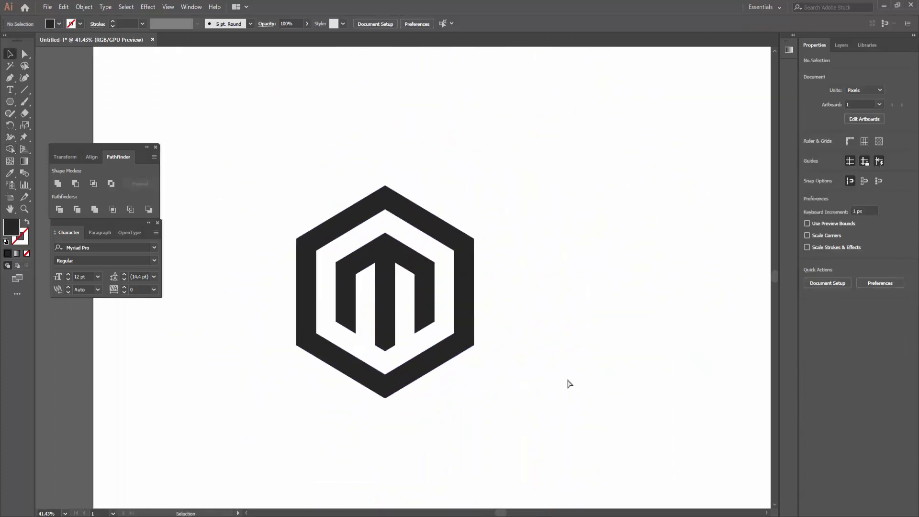
key(ctrl+z)
key(v)
key(ctrl+3)
click(422, 361)
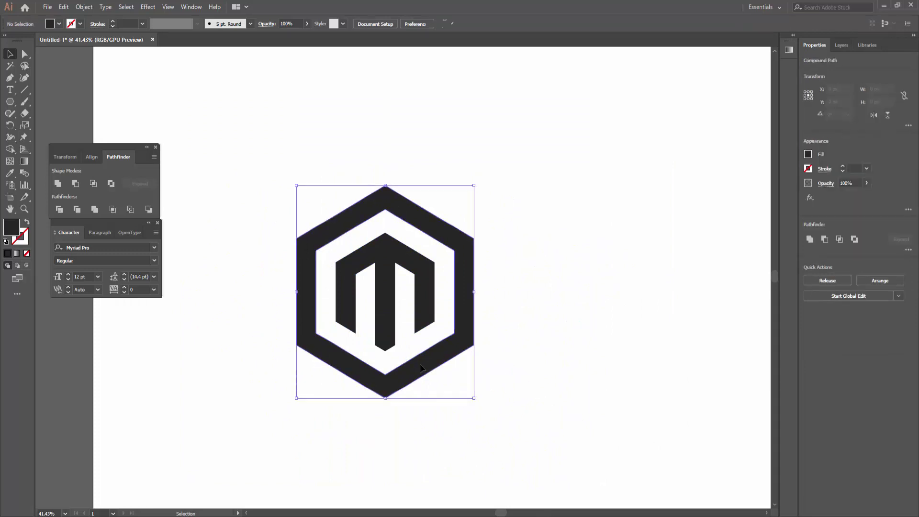
shift+click(382, 256)
mouse_move(383, 257)
mouse_down()
mouse_move(273, 257)
mouse_move(585, 243)
mouse_up()
click(492, 220)
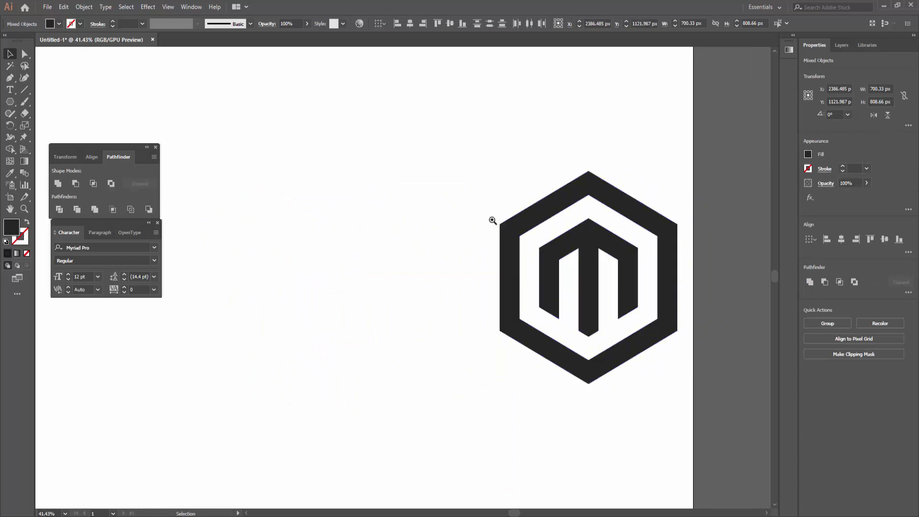
Step: Delete the leftover grid lines and move the logo back to the artboard centre
scroll(492, 220, down, 2)
drag(198, 108, 481, 441)
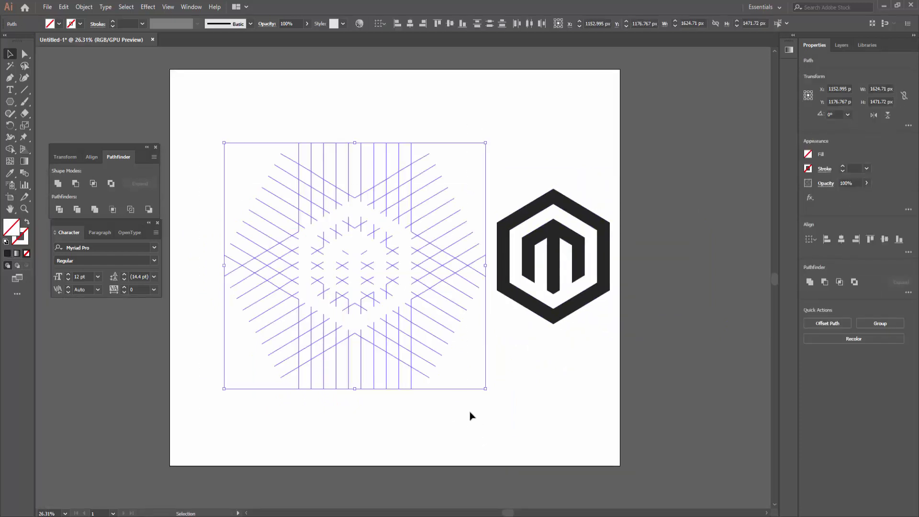
key(Delete)
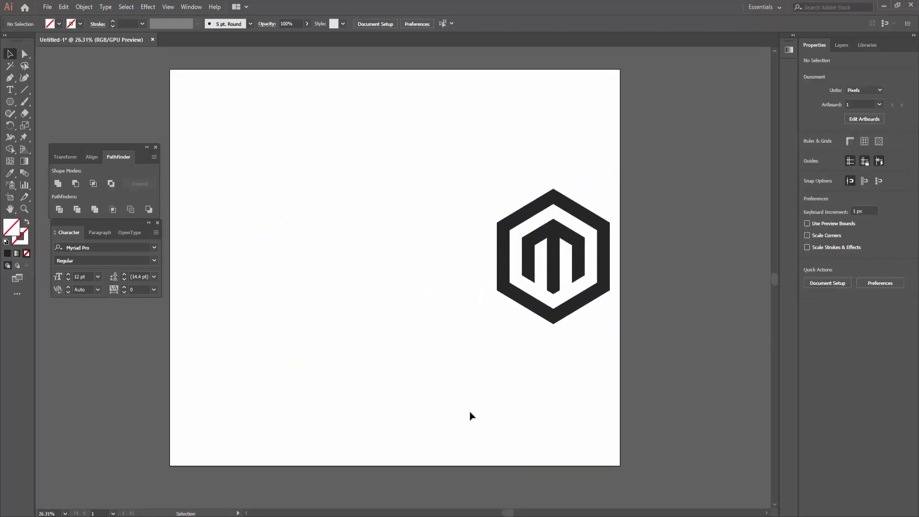
drag(551, 311, 420, 340)
click(349, 174)
scroll(349, 175, up, 3)
scroll(431, 243, up, 2)
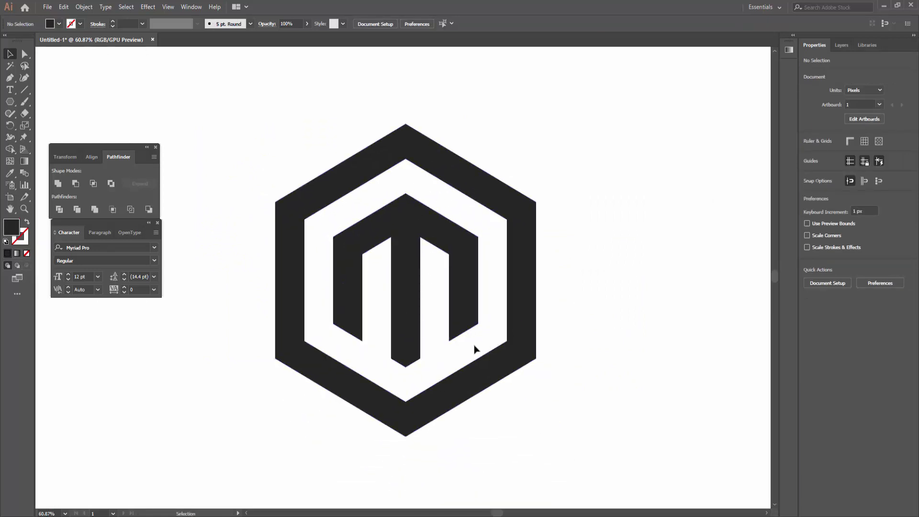
Step: Give the logo a linear gradient with a light blue left stop, drawn diagonally
drag(567, 122, 269, 408)
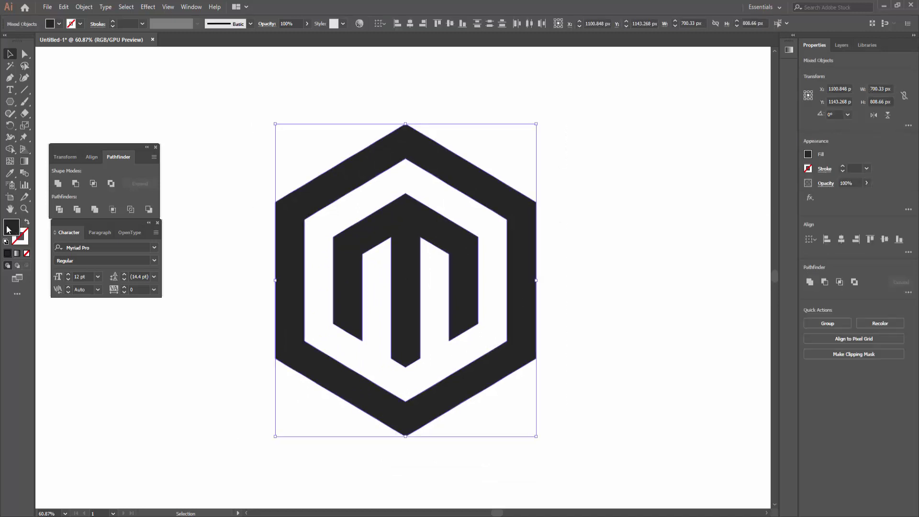
click(24, 161)
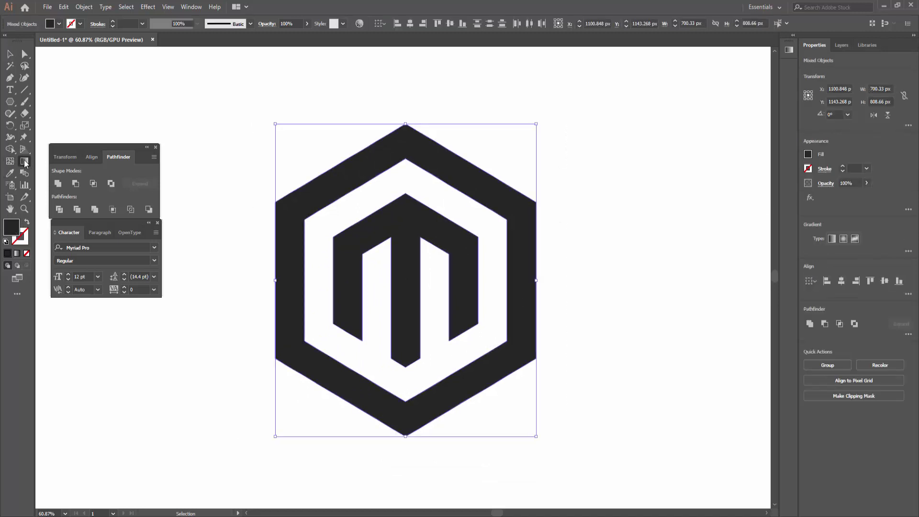
click(831, 238)
double_click(810, 328)
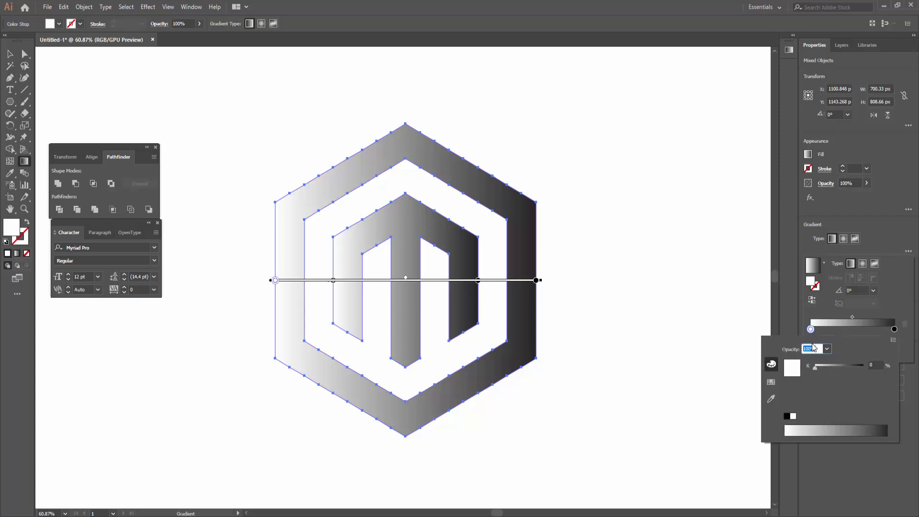
click(771, 381)
click(824, 365)
drag(304, 164, 472, 345)
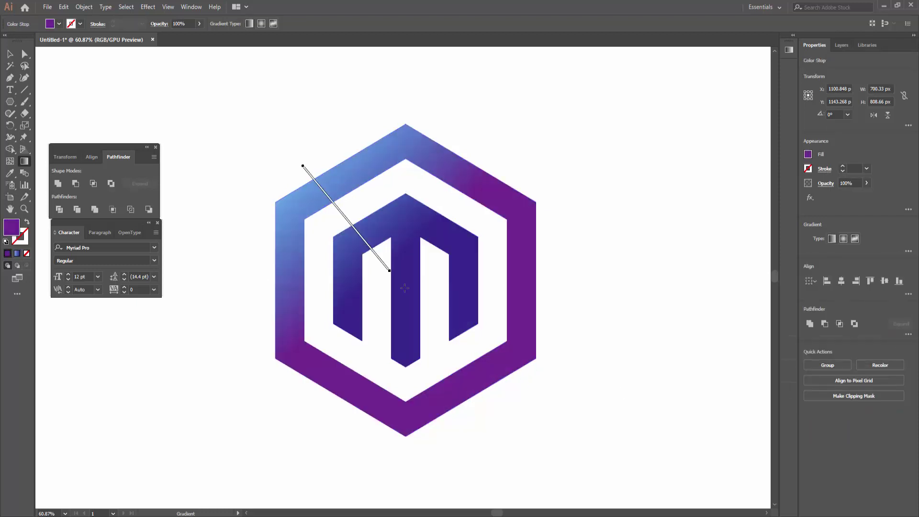
Step: Reselect the logo and redraw the gradient from upper left to lower right
key(v)
click(595, 441)
click(292, 208)
key(g)
drag(211, 164, 488, 335)
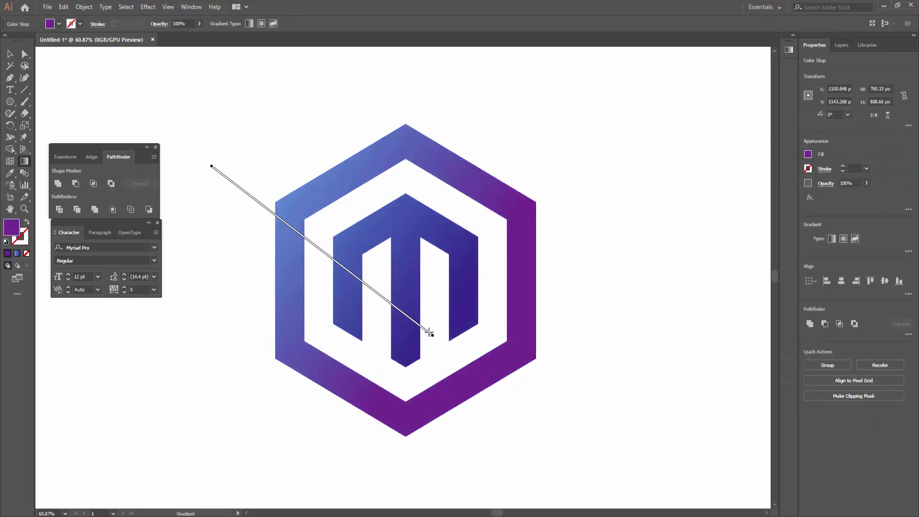
mouse_move(308, 152)
mouse_down()
mouse_move(411, 288)
mouse_move(574, 365)
mouse_up()
scroll(580, 364, down, 3)
scroll(574, 365, down, 2)
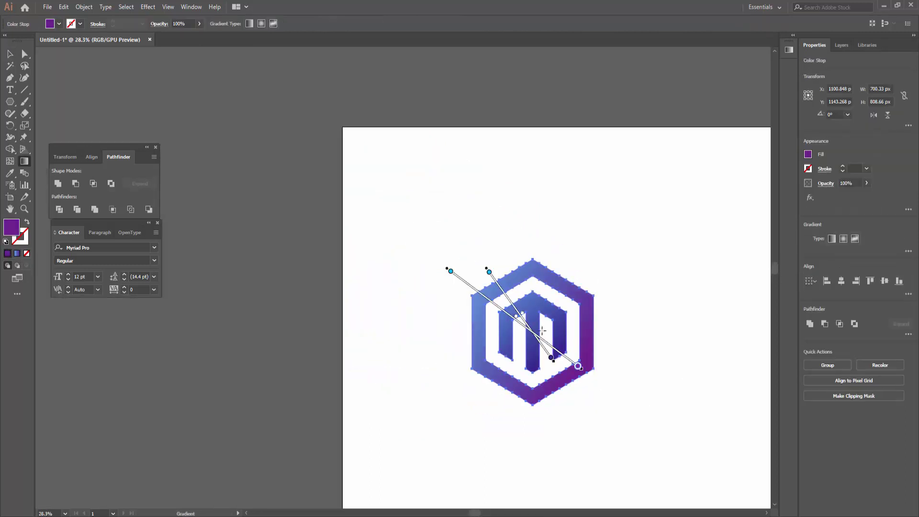
scroll(581, 384, up, 2)
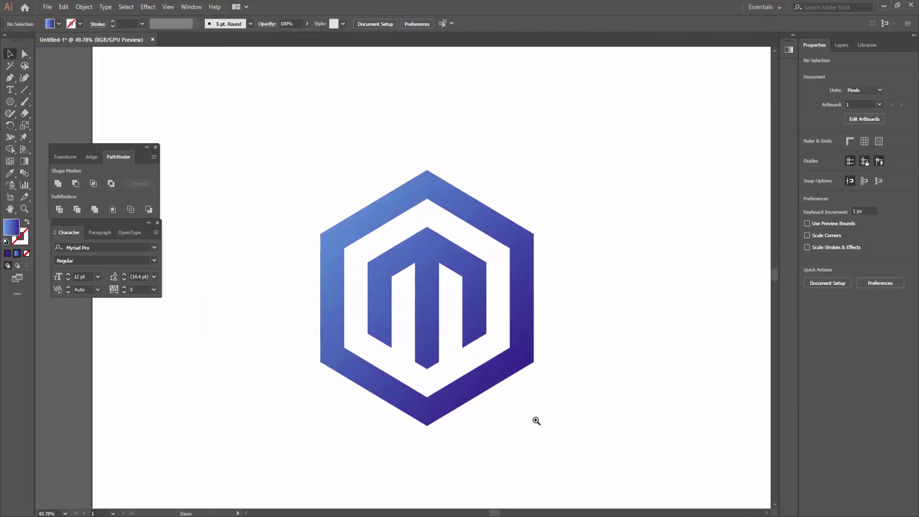
Step: Move the logo up-left and redraw the gradient light top-left to dark bottom-right
scroll(536, 421, down, 1)
key(v)
drag(488, 311, 408, 219)
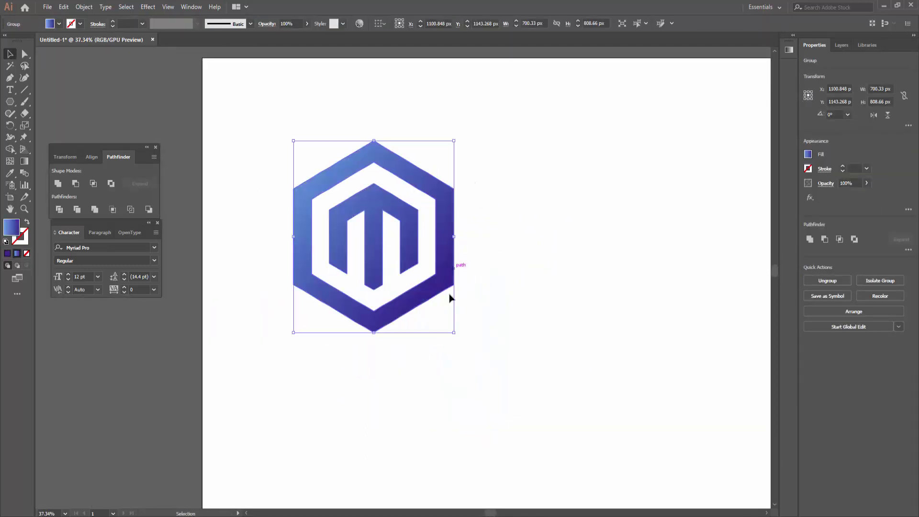
key(g)
drag(437, 318, 323, 201)
drag(293, 158, 389, 280)
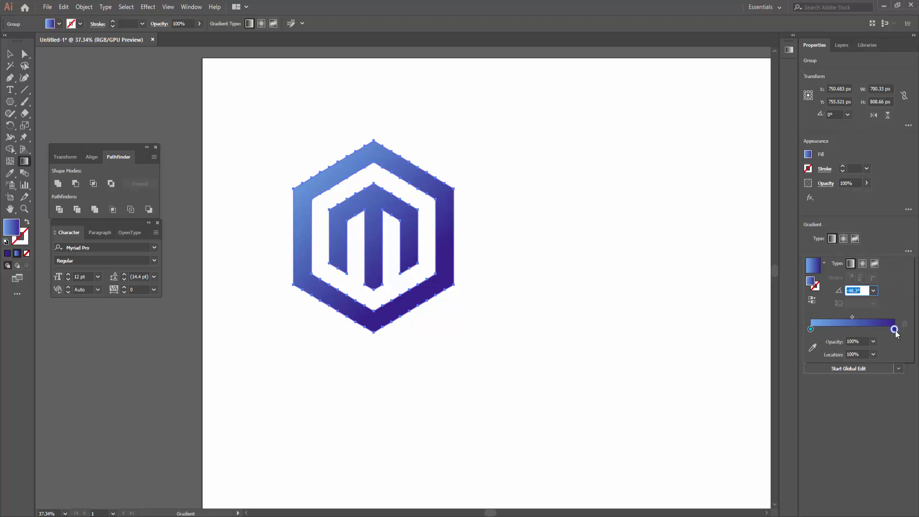
Step: Raise the right gradient stop's R value to 137 for a magenta-purple end
double_click(894, 329)
drag(829, 366, 841, 370)
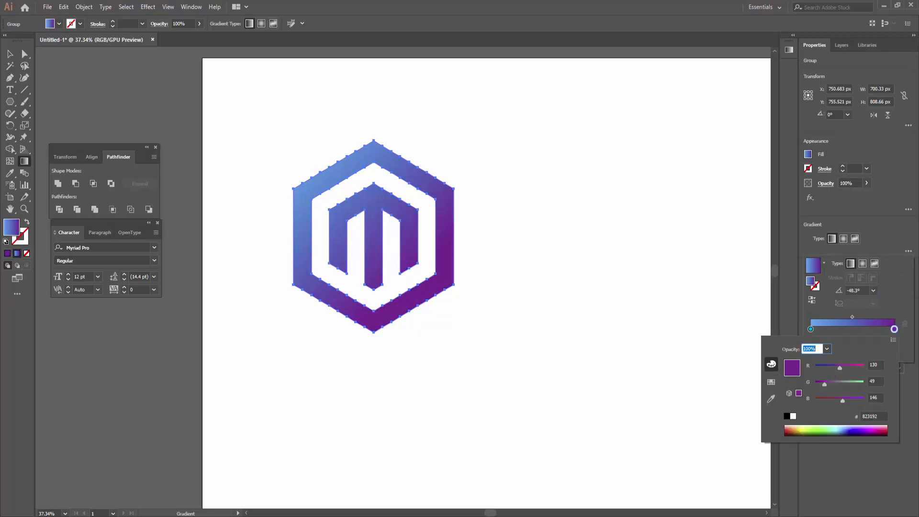
key(Return)
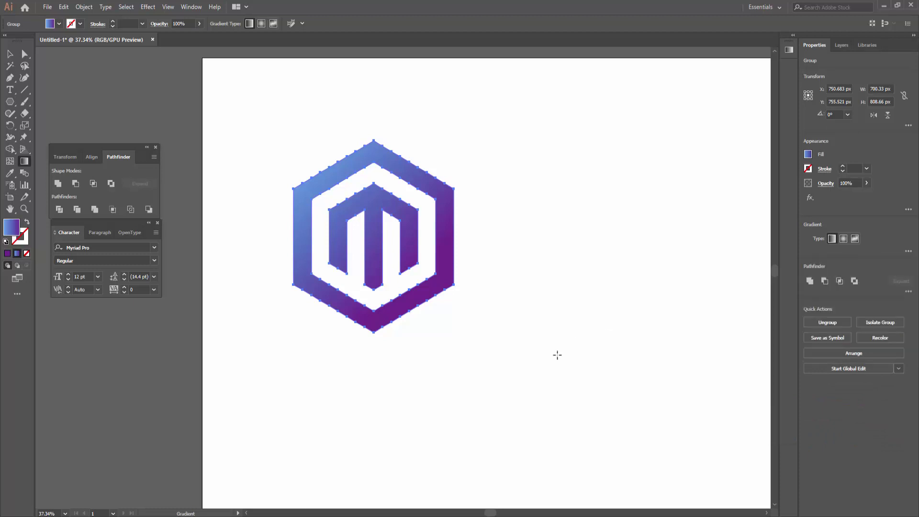
click(537, 371)
scroll(492, 331, up, 1)
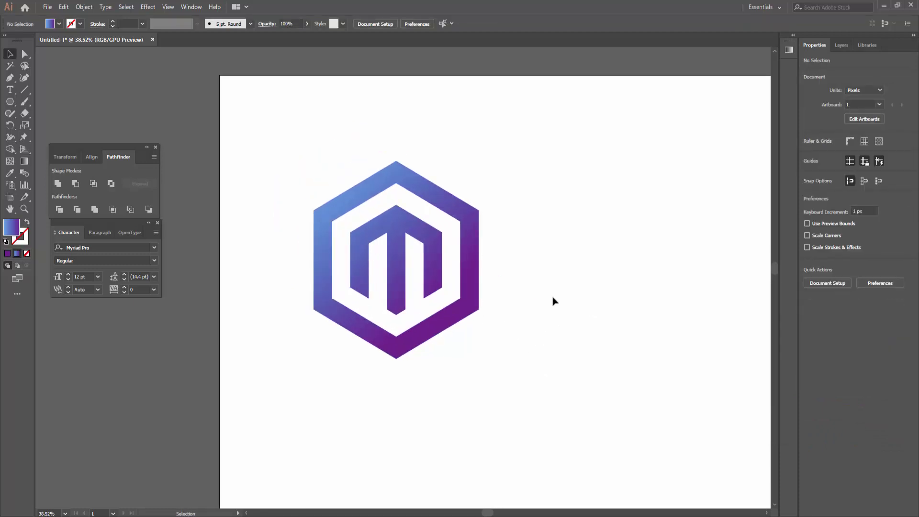
scroll(454, 323, down, 1)
Step: Move the gradient logo off the artboard to the lower left
click(441, 327)
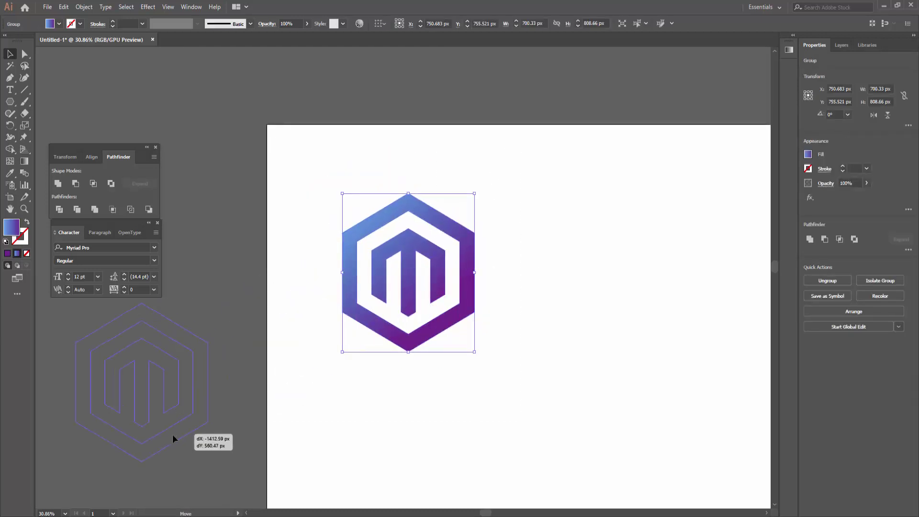
drag(442, 327, 158, 460)
click(381, 448)
scroll(330, 407, down, 1)
scroll(361, 394, down, 1)
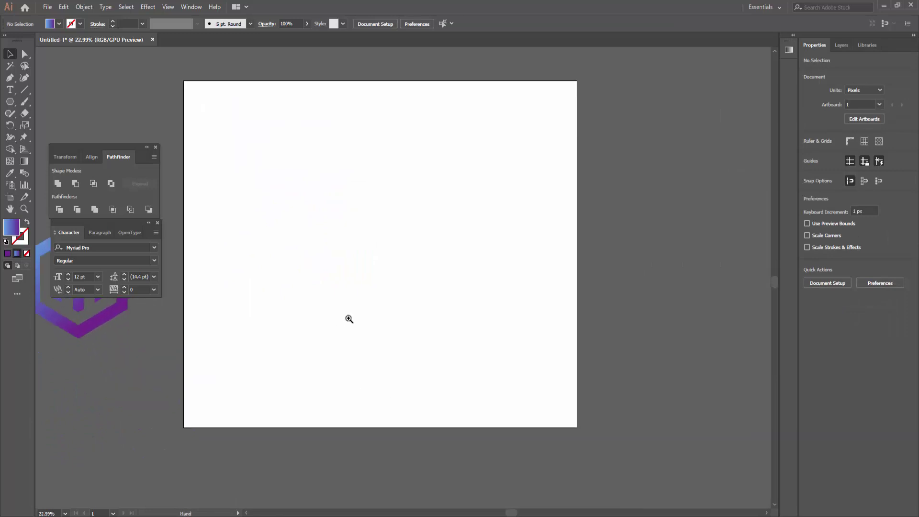
scroll(349, 318, up, 1)
Step: Open the 'Set of four modern letter s logo' result and copy its preview image
scroll(457, 307, down, 1)
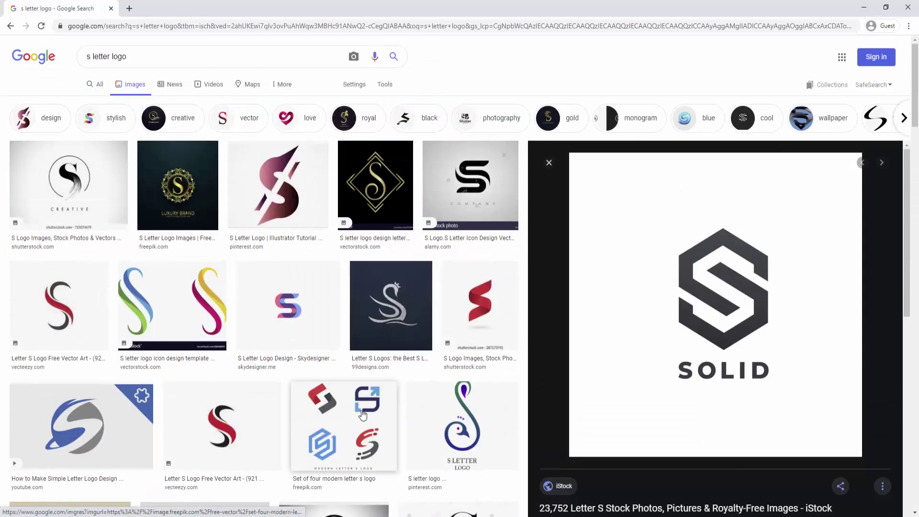
click(331, 436)
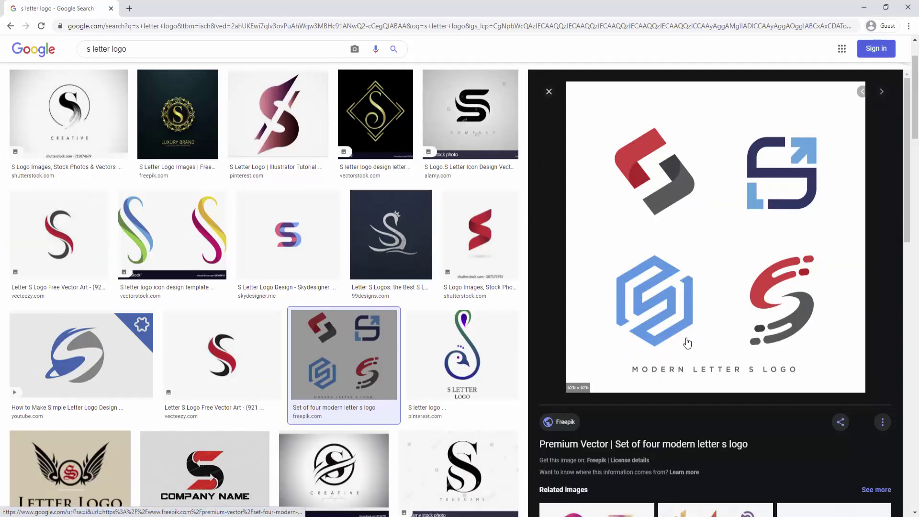
right_click(641, 277)
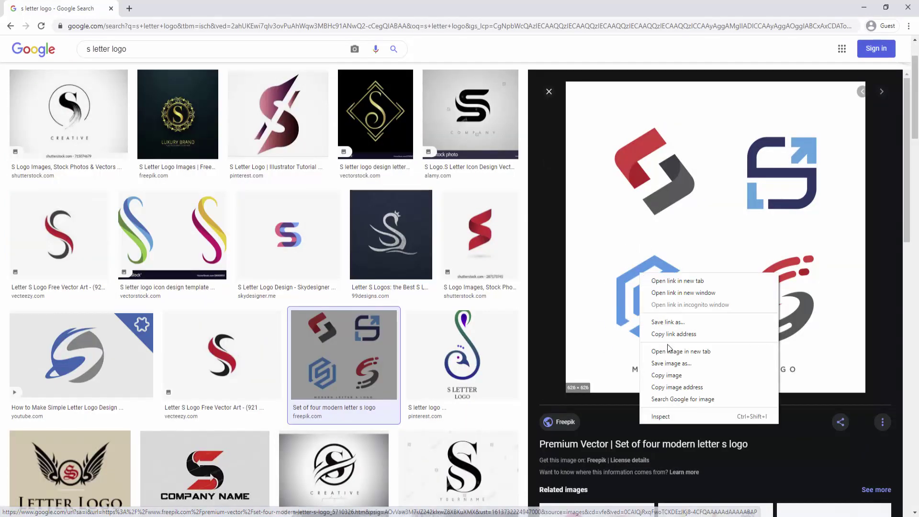
click(663, 375)
Step: Paste the copied four-logo image into Illustrator
key(alt+Tab)
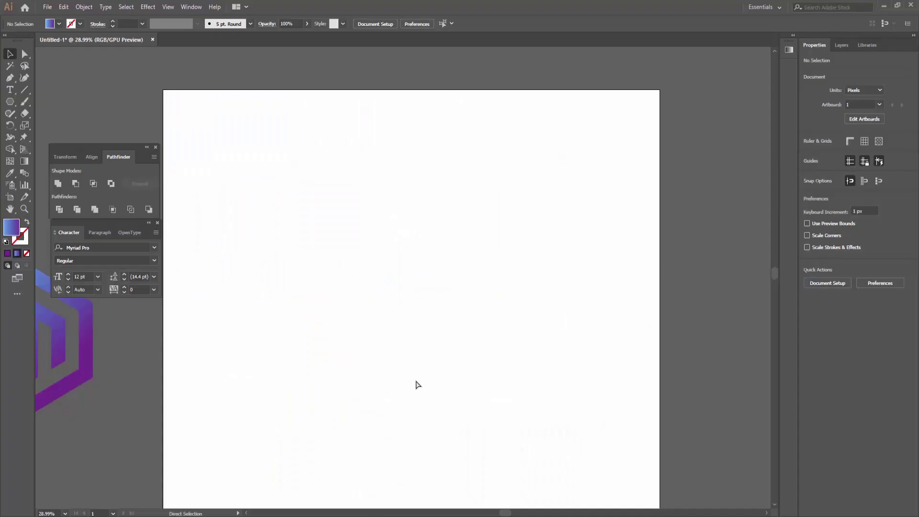
key(ctrl+v)
scroll(471, 317, up, 3)
scroll(471, 317, up, 2)
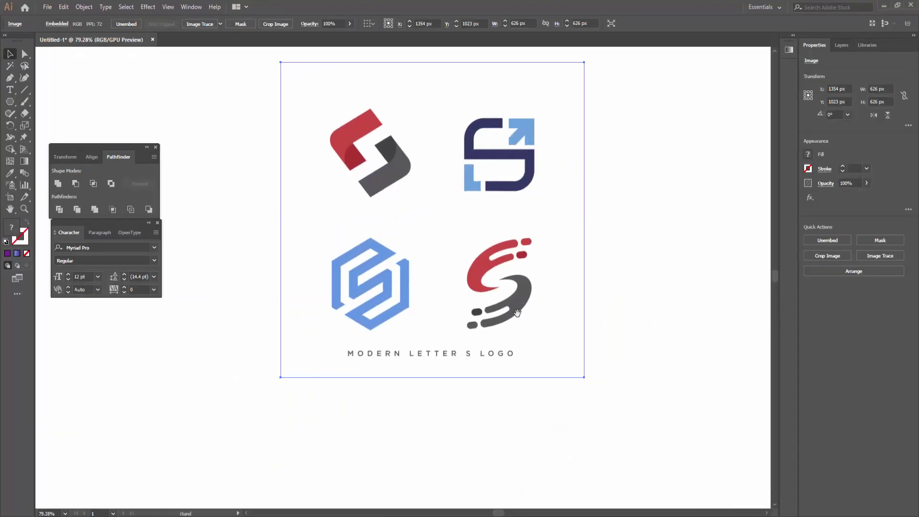
Step: Clip the pasted image with a rectangle drawn over the blue hexagonal S
click(10, 101)
drag(304, 213, 426, 343)
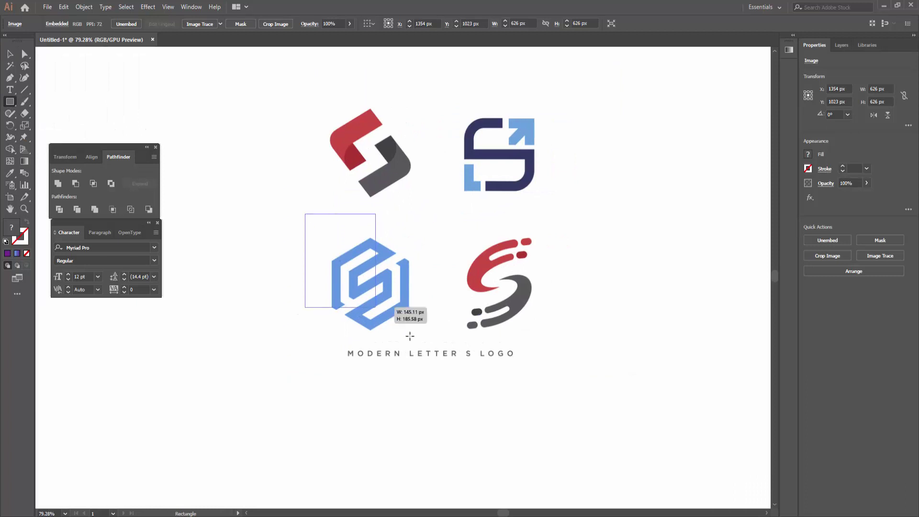
right_click(409, 279)
click(451, 344)
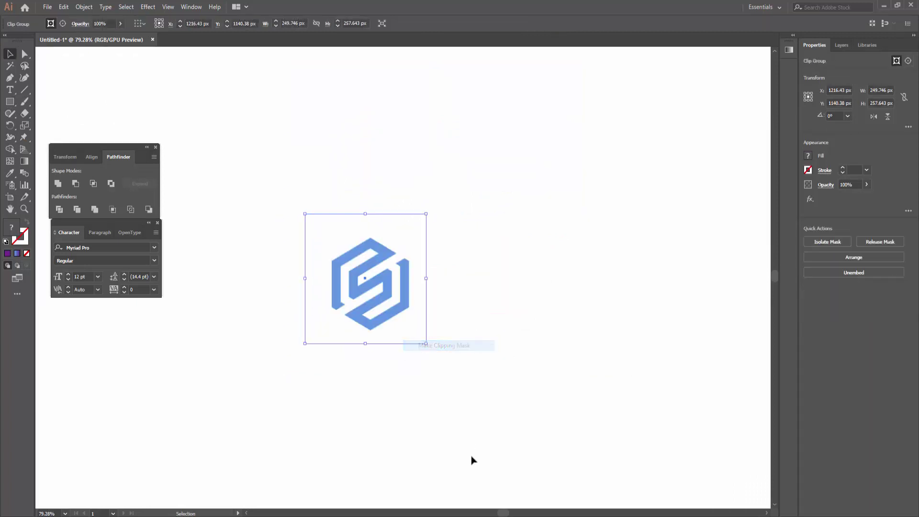
click(472, 459)
scroll(431, 271, up, 3)
click(429, 317)
click(511, 352)
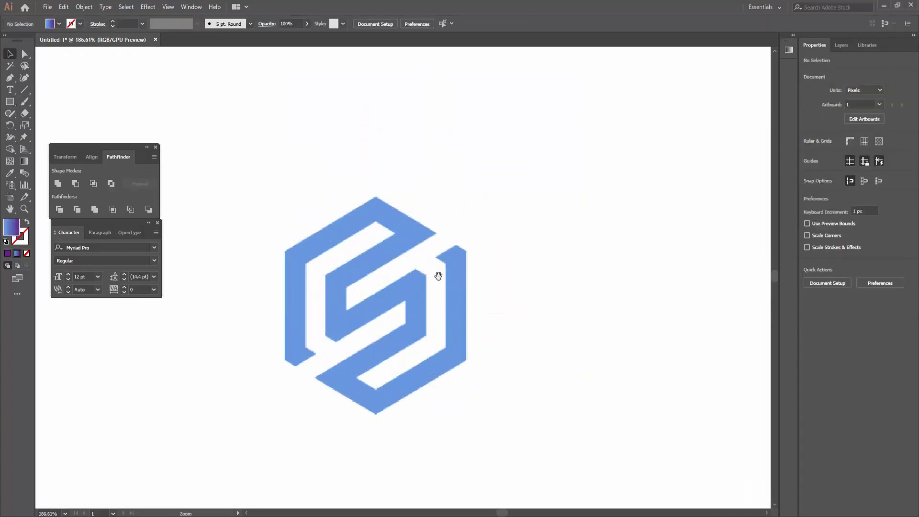
scroll(360, 321, up, 2)
scroll(330, 324, up, 2)
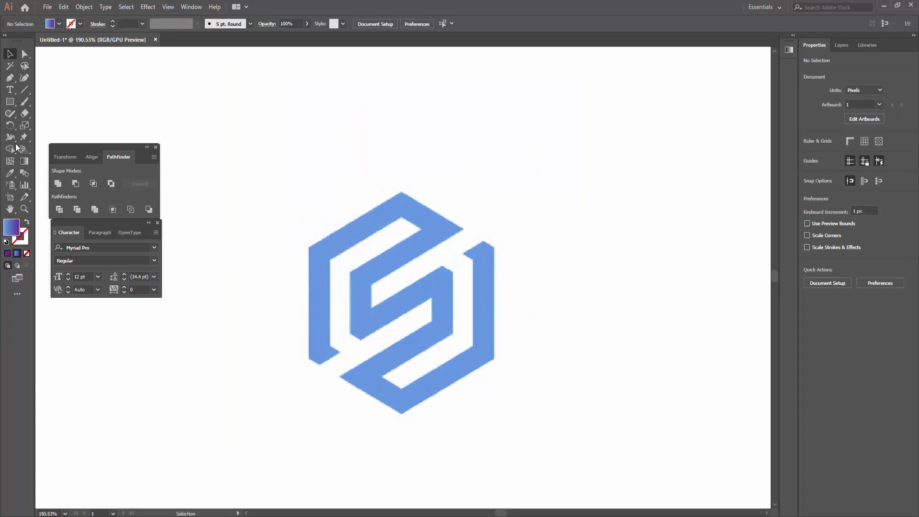
Step: Draw a 2 pt vertical line at the reference logo's left edge
click(24, 90)
drag(314, 170, 314, 404)
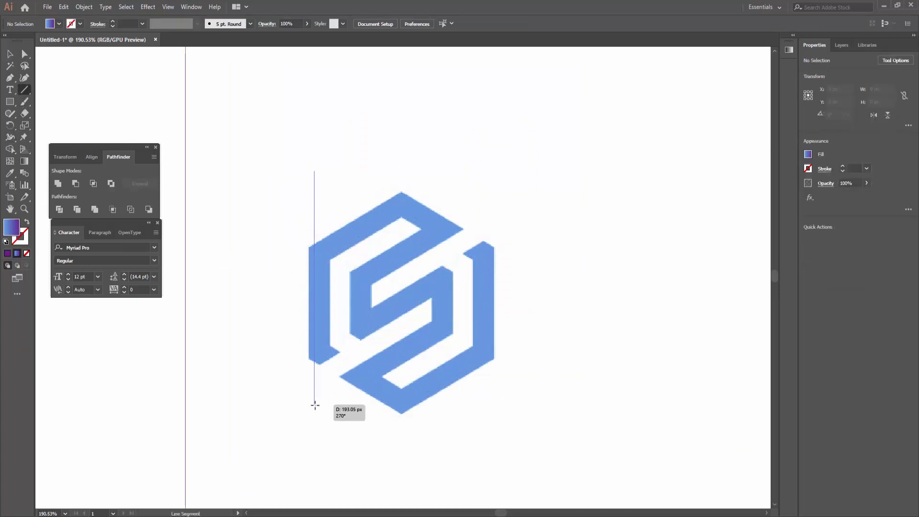
click(128, 24)
text(2)
key(Return)
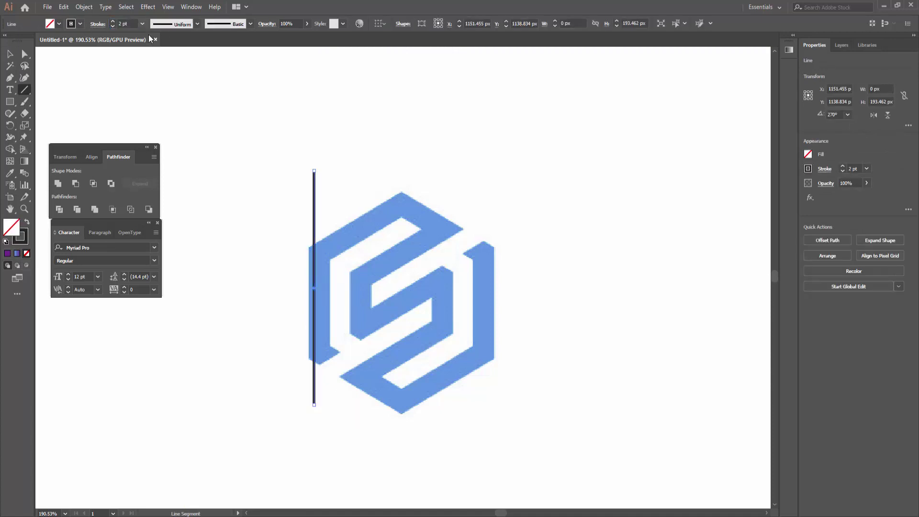
key(v)
click(484, 460)
drag(318, 309, 326, 279)
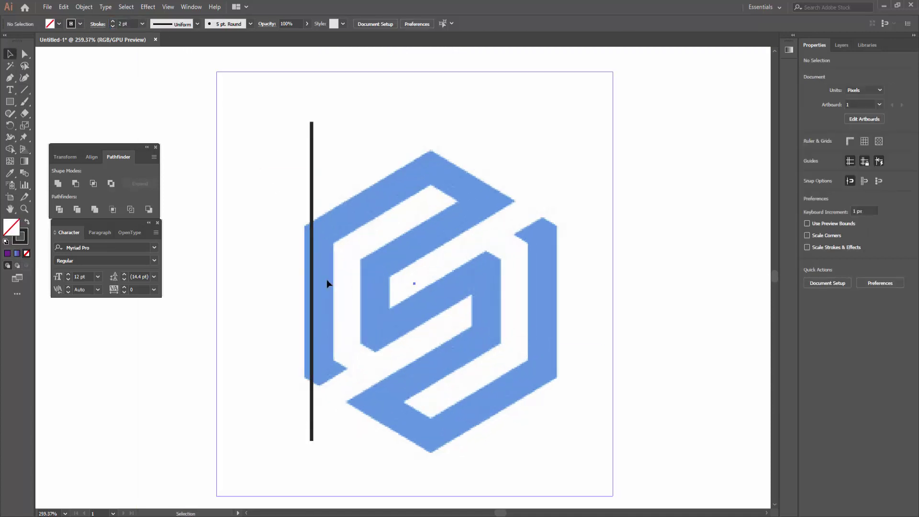
click(327, 279)
key(ctrl+shift+a)
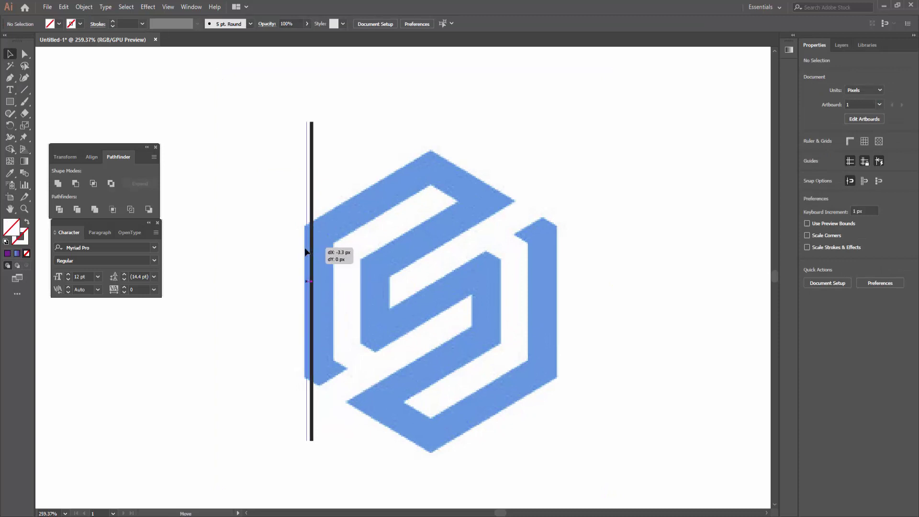
Step: Duplicate the line rightward and repeat with Ctrl+D for ten evenly spaced lines
mouse_move(313, 248)
mouse_down()
mouse_move(306, 249)
mouse_move(333, 255)
mouse_up()
key(ctrl+d)
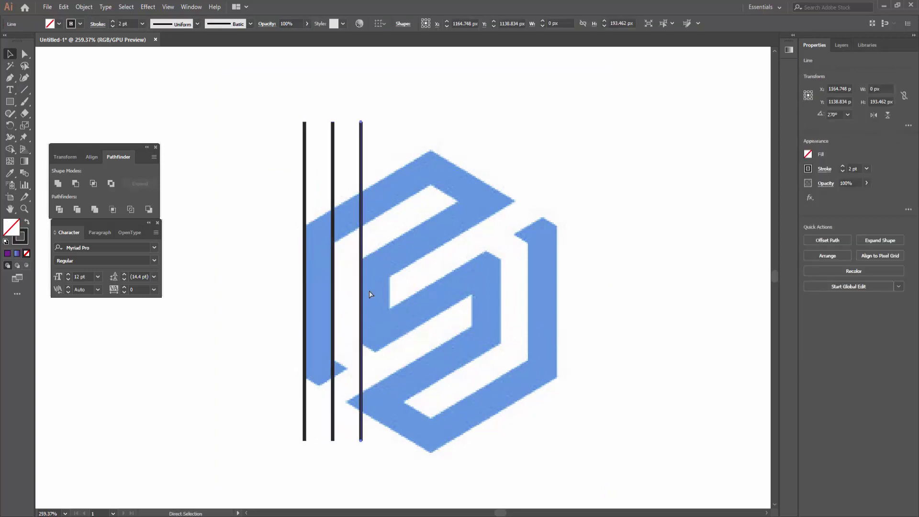
key(ctrl+d)
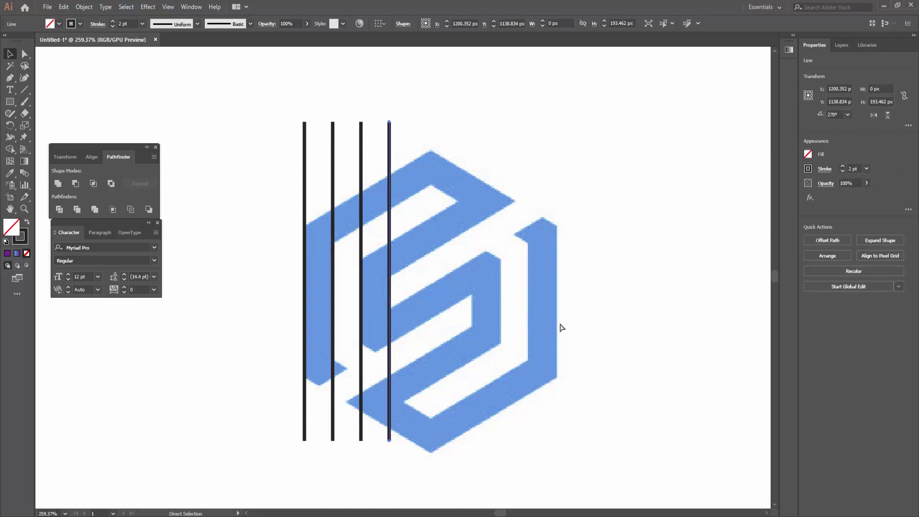
key(ctrl+d)
key(ctrl+d)
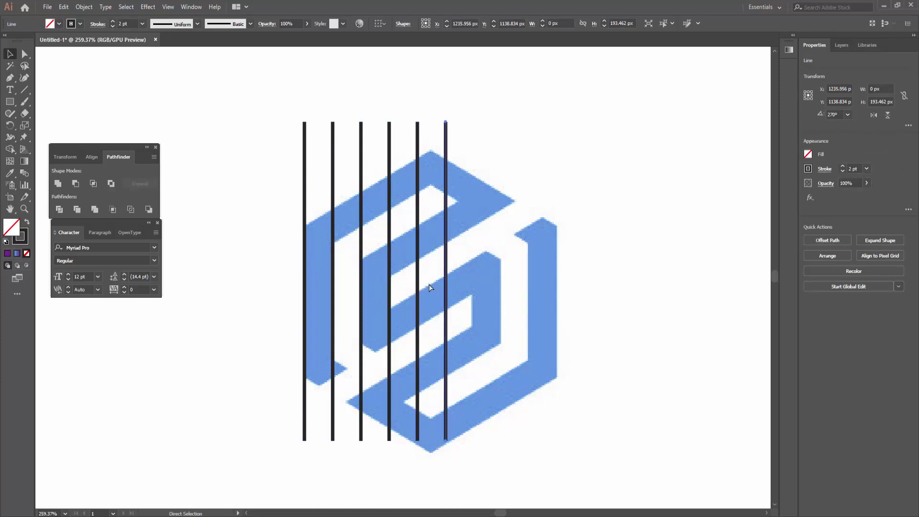
key(ctrl+d)
key(ctrl+d)
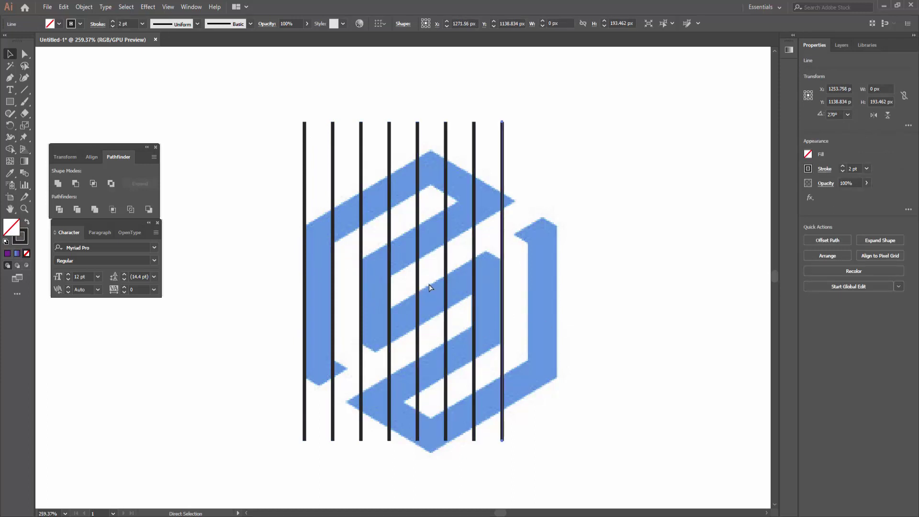
key(ctrl+d)
key(ctrl+d)
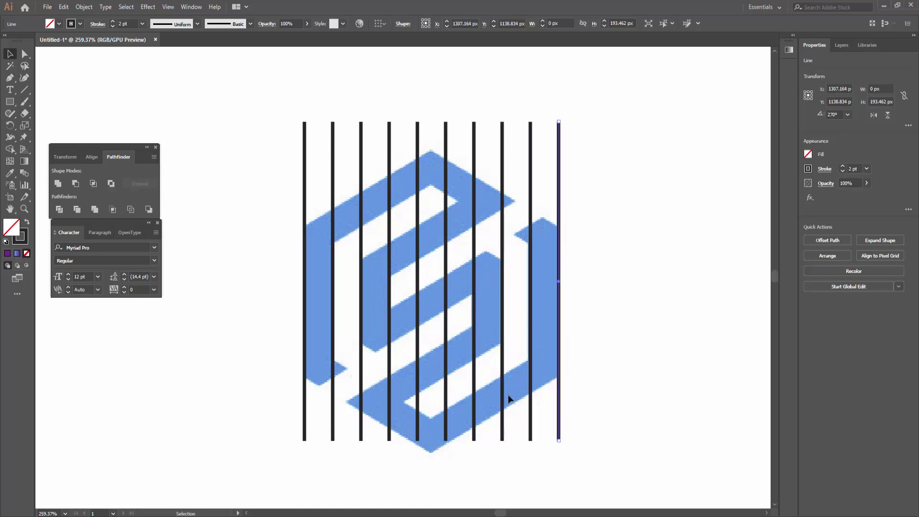
scroll(574, 364, down, 2)
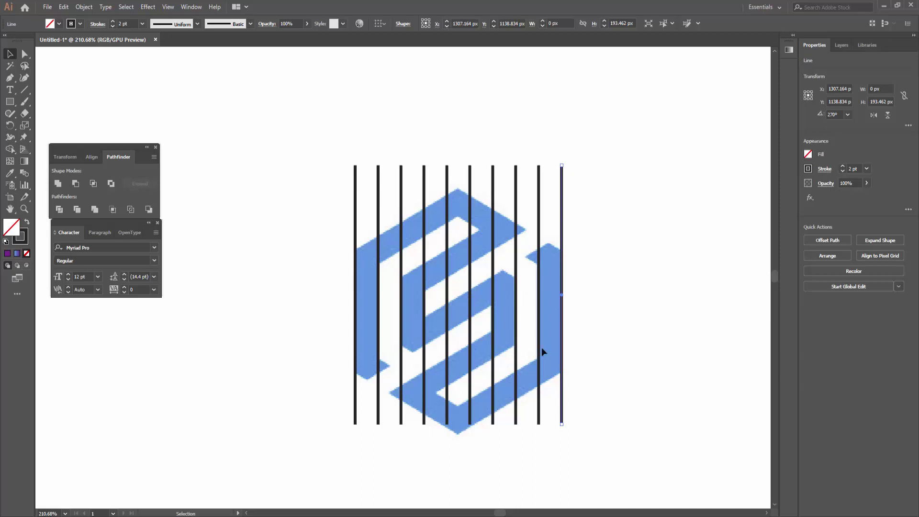
scroll(480, 315, down, 3)
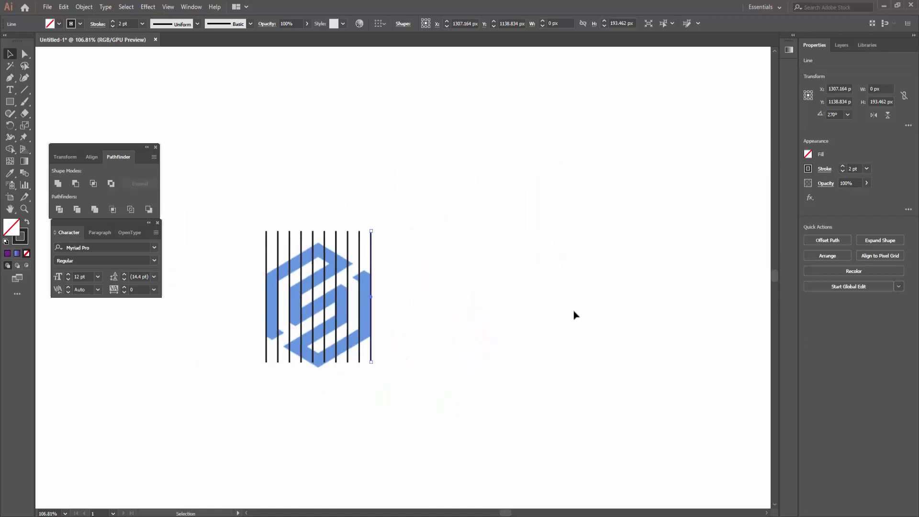
Step: Copy the vertical lines to the right of the logo and enter a thinner stroke
click(390, 250)
key(ctrl+a)
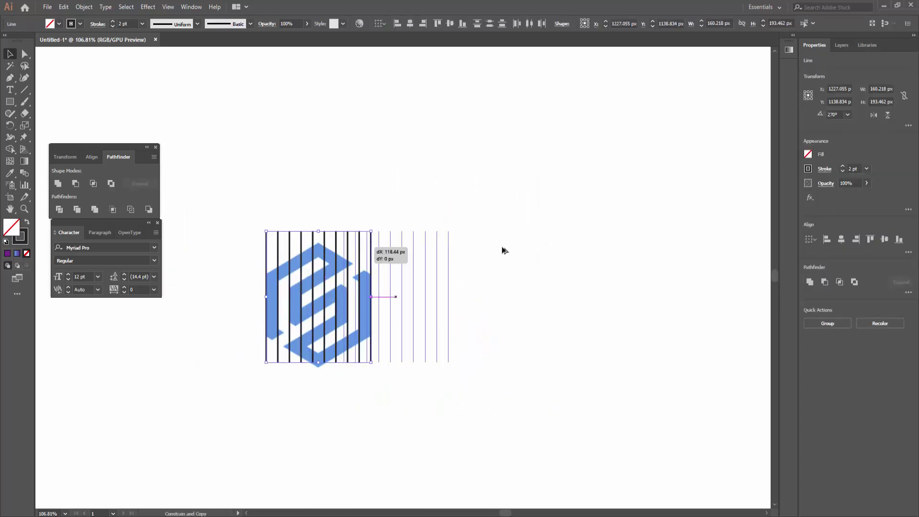
drag(281, 252, 543, 252)
click(71, 27)
key(Tab)
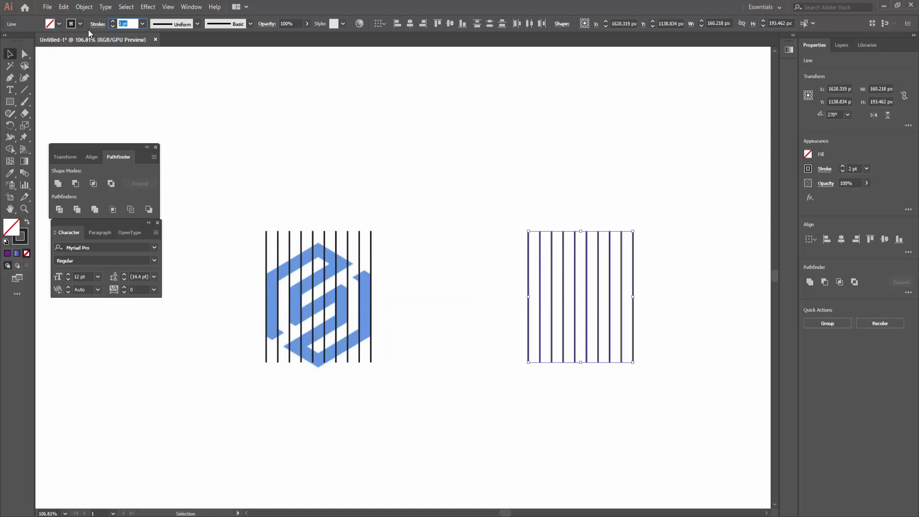
text(1)
key(Return)
click(574, 206)
Step: Reselect the copied lines and change their stroke to 0.5 pt
key(ctrl+z)
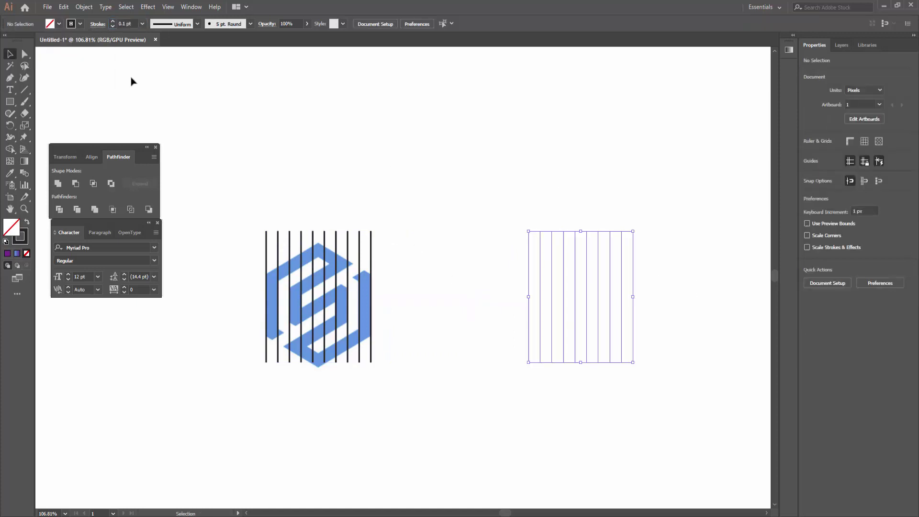
click(127, 24)
text(3)
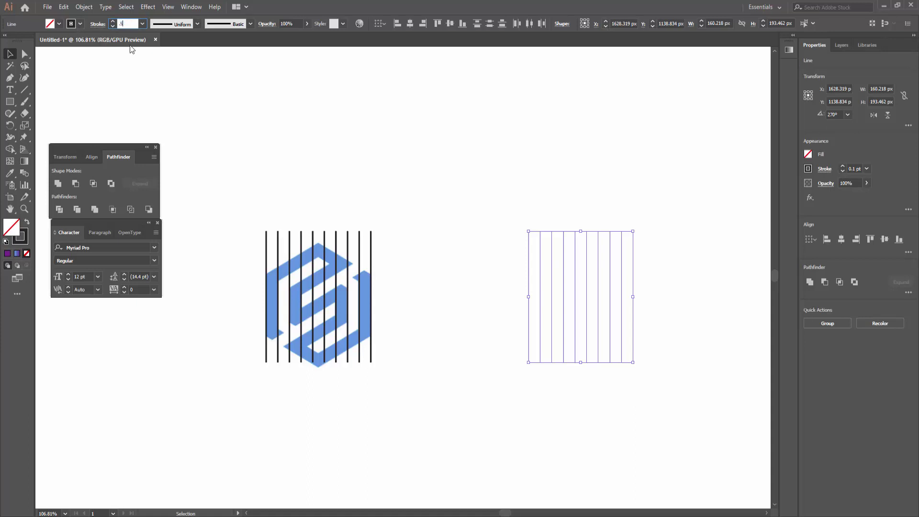
key(Return)
key(z)
drag(579, 284, 715, 316)
Step: Select all ten copied lines and set their stroke weight to 0.3 pt
click(12, 55)
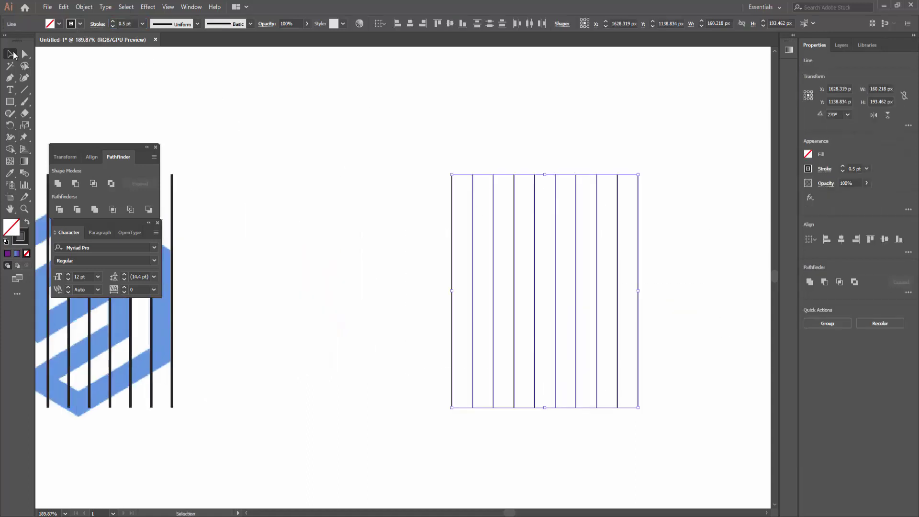
click(77, 24)
click(354, 130)
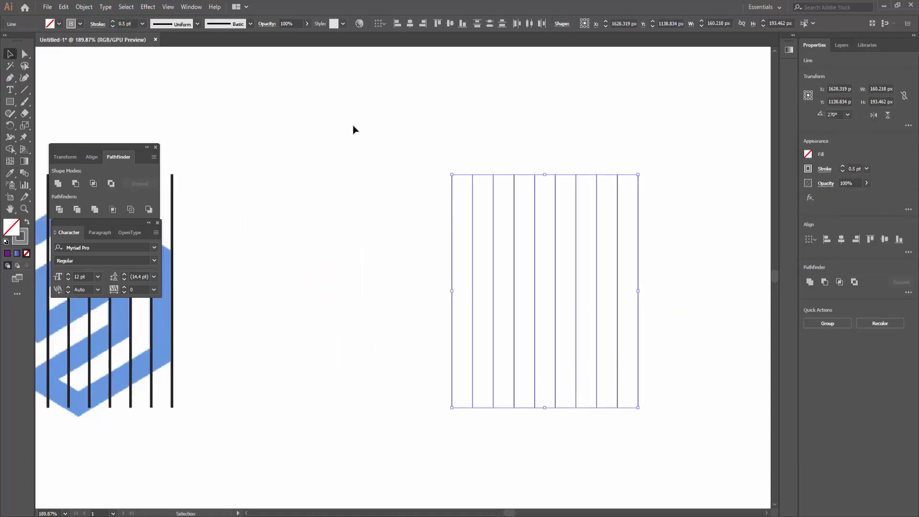
drag(388, 86, 660, 421)
text(3)
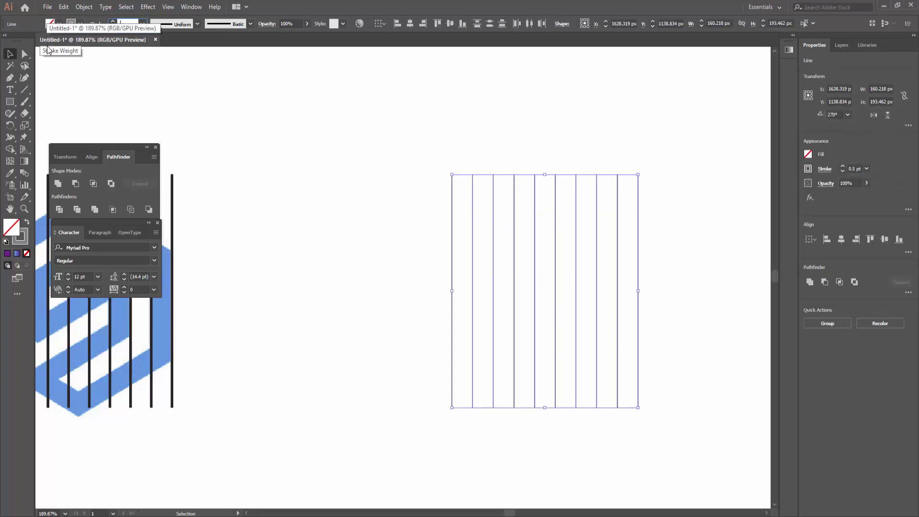
key(Return)
click(373, 210)
mouse_move(396, 195)
mouse_down()
mouse_move(493, 226)
mouse_move(430, 217)
mouse_up()
Step: Draw a point-up hexagon with a 2 pt stroke and no fill
drag(12, 106, 48, 136)
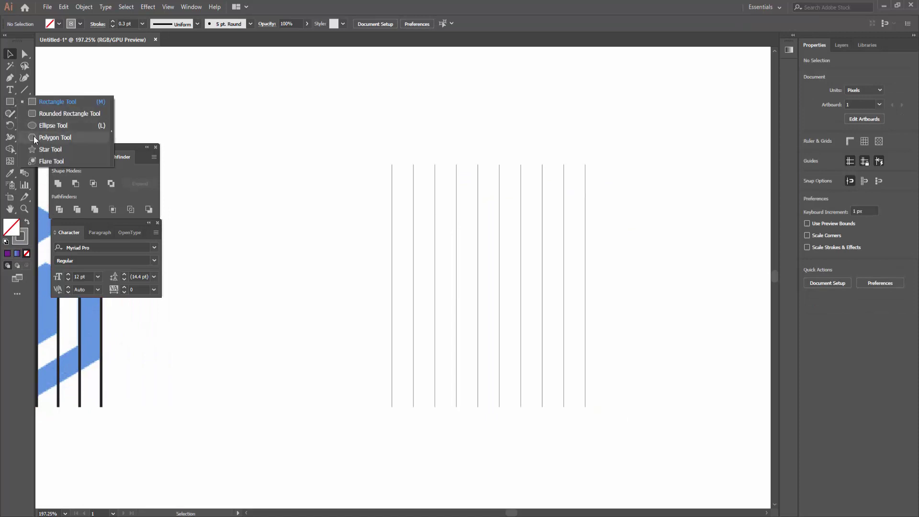
drag(341, 272, 378, 276)
key(v)
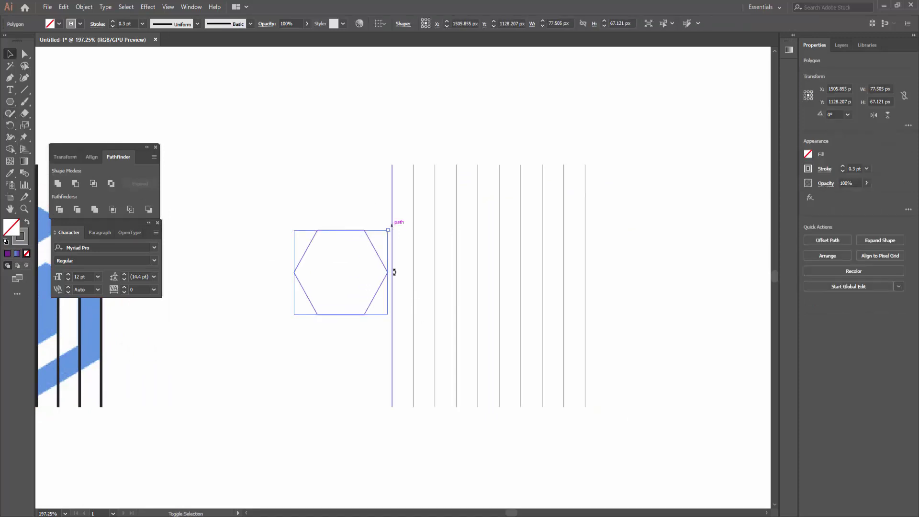
drag(395, 221, 395, 323)
click(137, 24)
text(1)
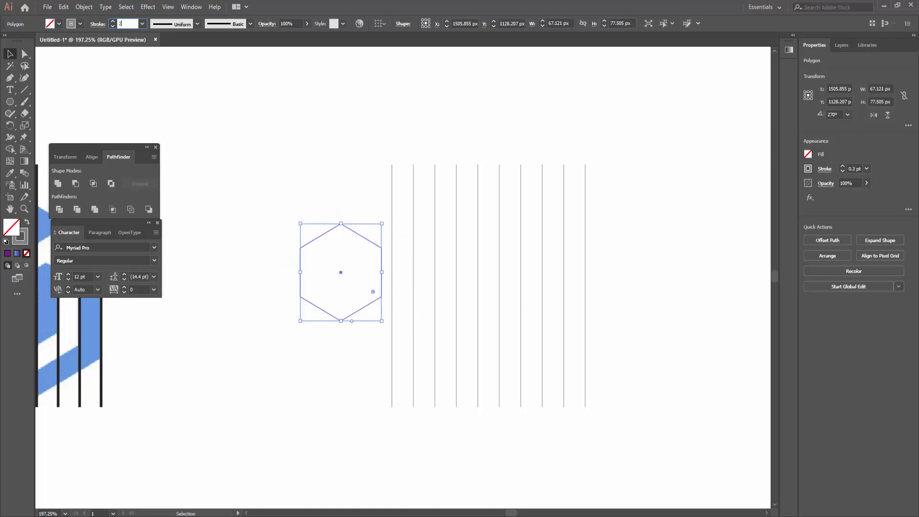
key(Return)
key(period)
click(59, 24)
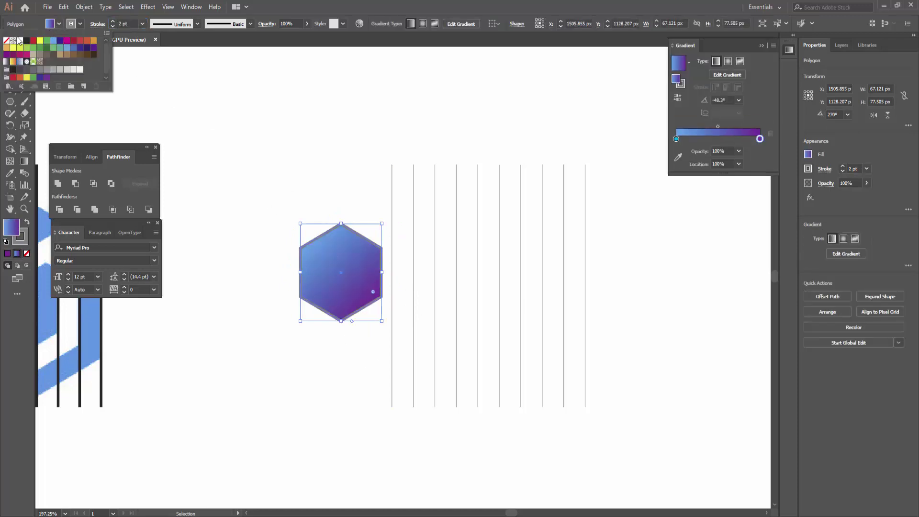
click(6, 42)
click(365, 179)
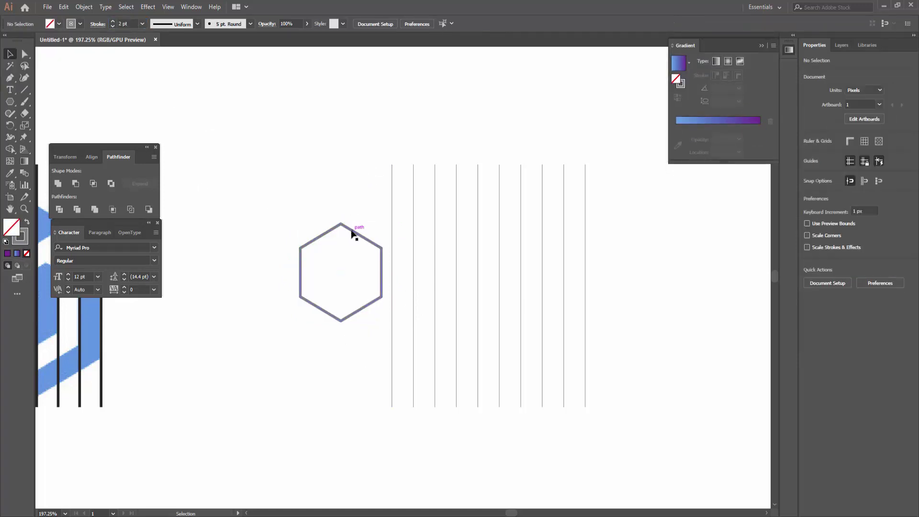
Step: Enlarge the hexagon over the thin lines and align it to their vertical centre
drag(352, 234, 443, 239)
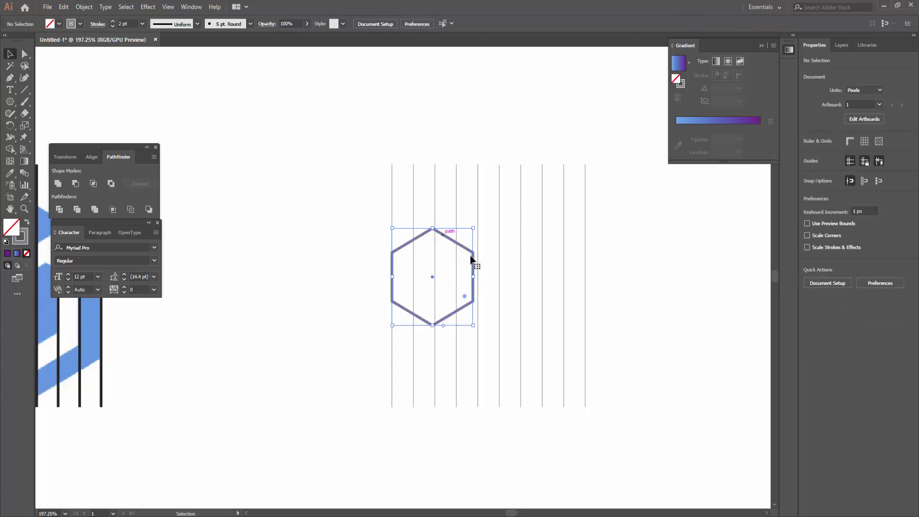
drag(473, 276, 549, 288)
drag(585, 289, 592, 289)
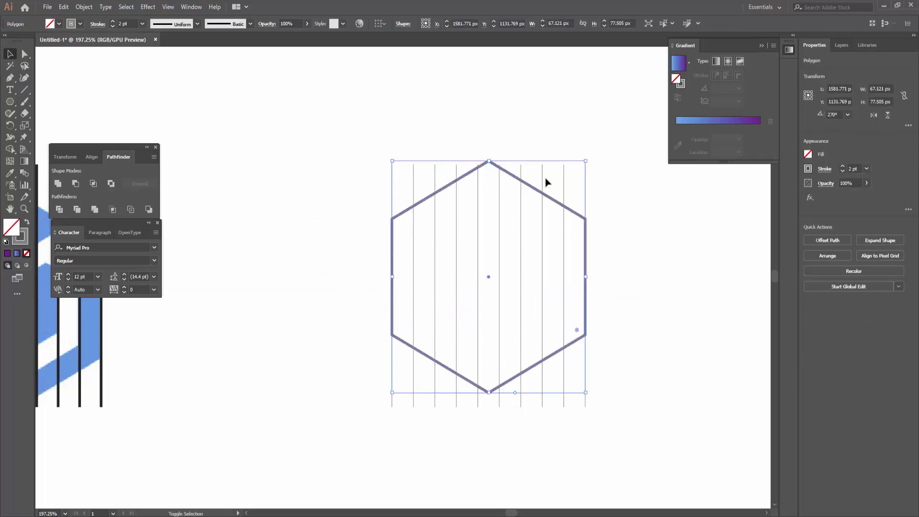
shift+click(425, 211)
click(450, 23)
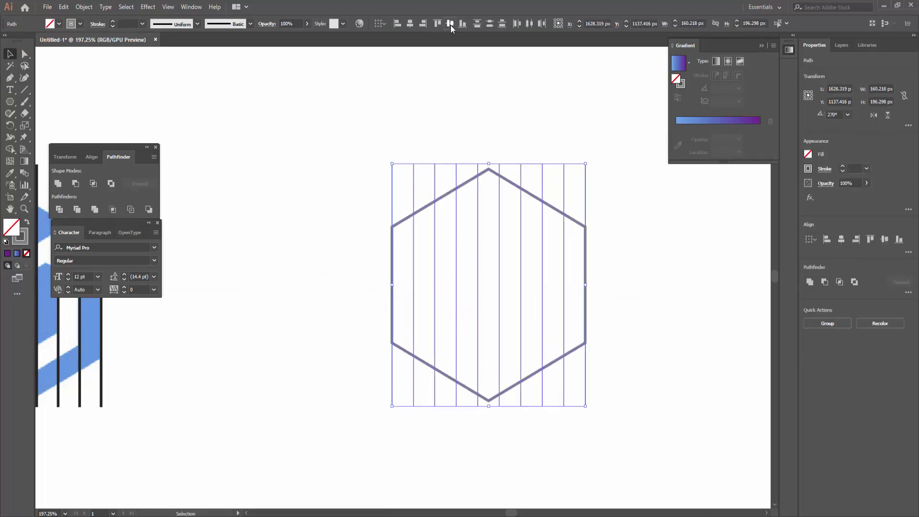
click(711, 392)
scroll(622, 258, up, 2)
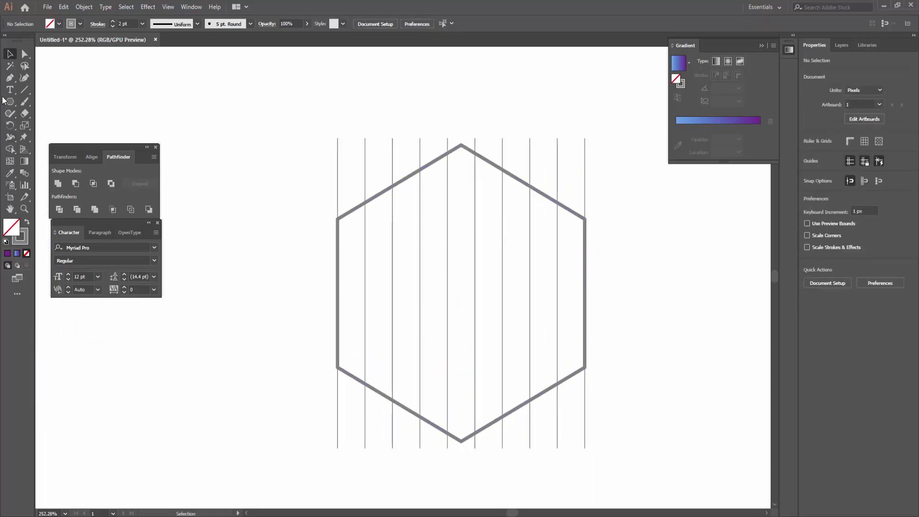
Step: Paint a rough S with the Paintbrush, redoing its upper hook until it sits right
key(b)
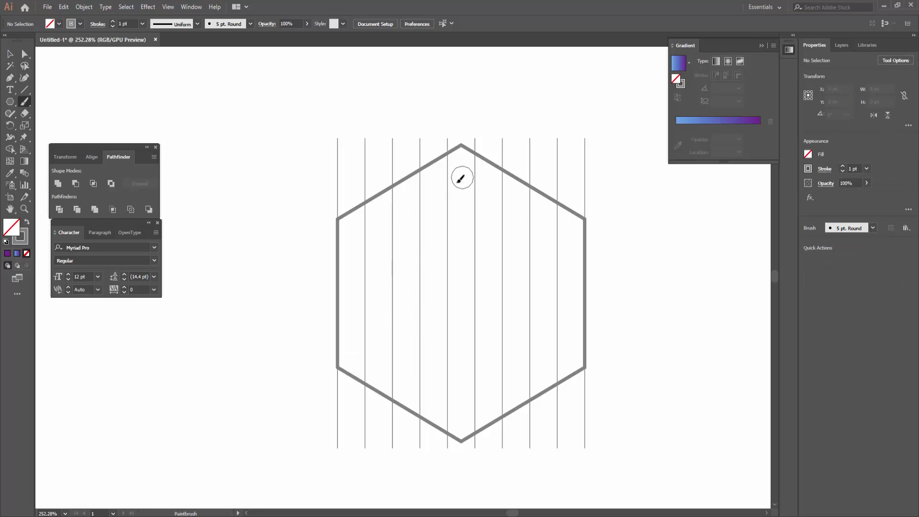
mouse_move(464, 176)
mouse_down()
mouse_move(364, 233)
mouse_move(451, 293)
mouse_move(369, 343)
mouse_up()
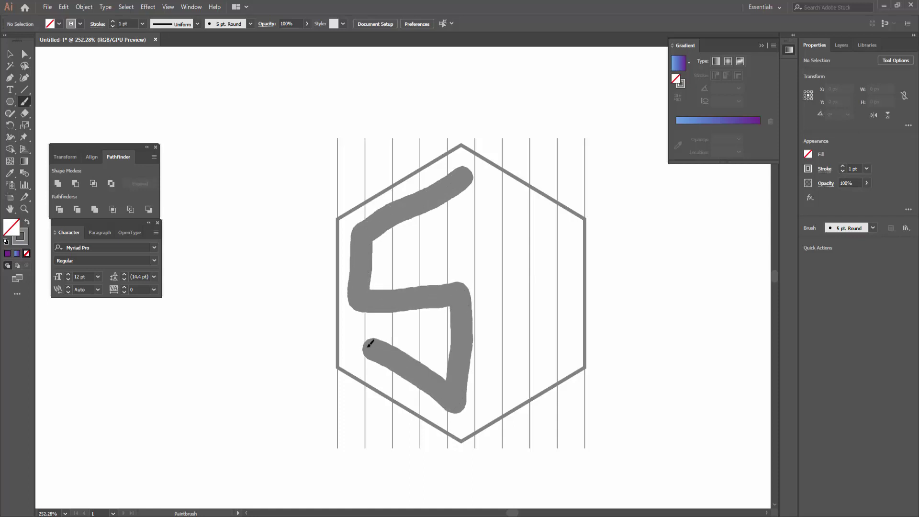
mouse_move(464, 175)
mouse_down()
mouse_move(457, 242)
mouse_move(406, 242)
mouse_up()
key(ctrl+z)
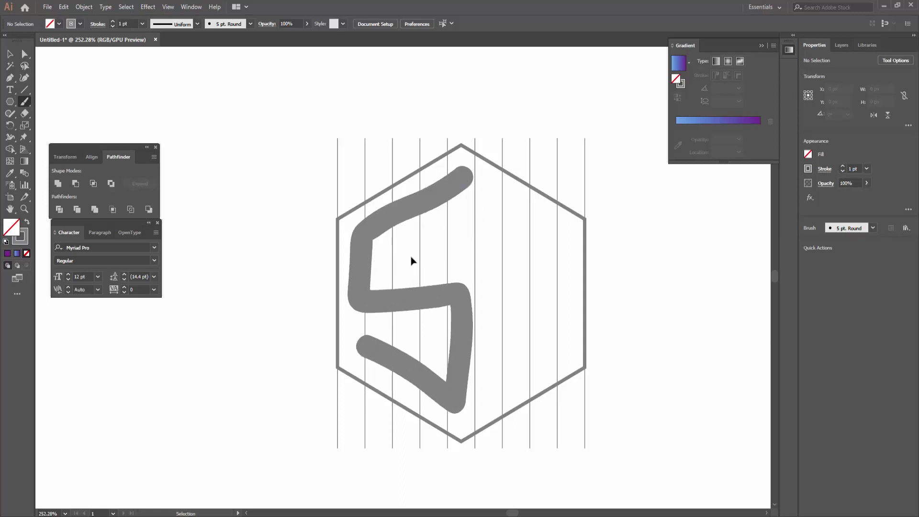
mouse_move(464, 174)
mouse_down()
mouse_move(462, 233)
mouse_move(401, 252)
mouse_up()
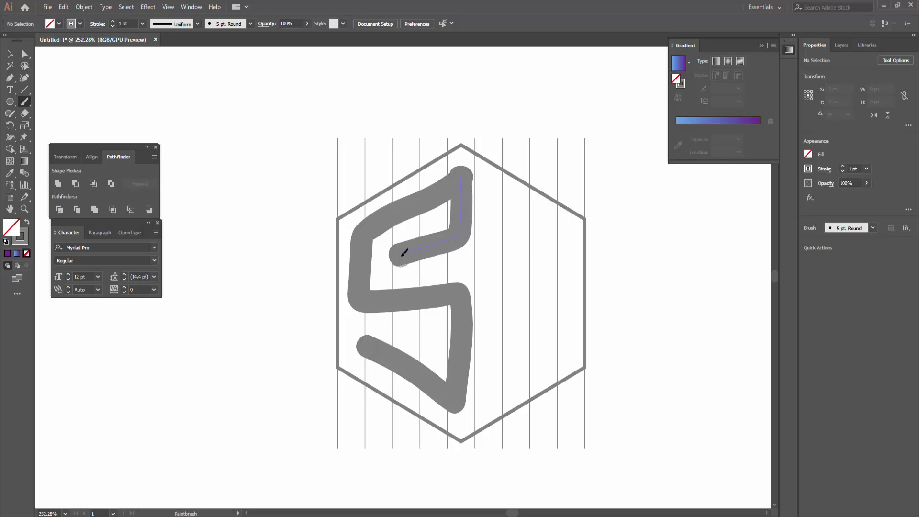
key(ctrl+z)
drag(464, 173, 422, 251)
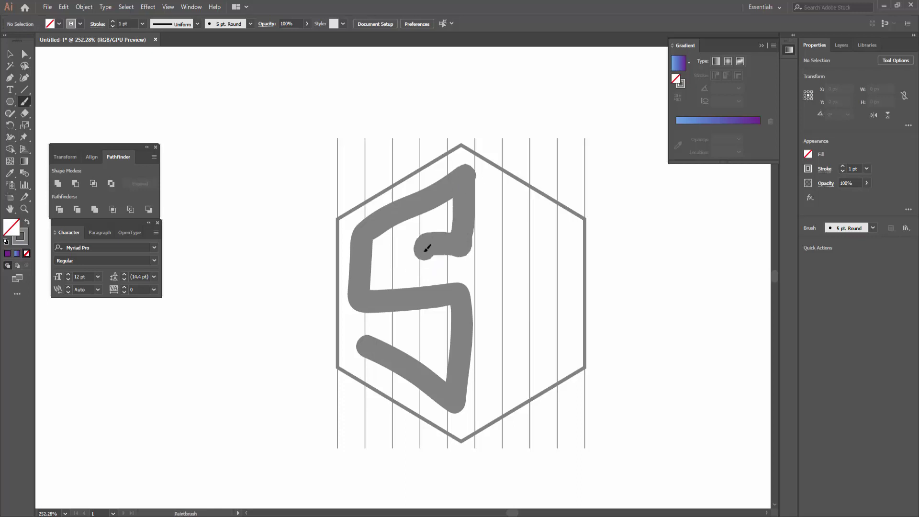
Step: Sketch the A as an arch beside the S, undoing a stray vertical stroke
mouse_move(497, 189)
mouse_down()
mouse_move(495, 385)
mouse_move(563, 256)
mouse_move(560, 366)
mouse_move(563, 239)
mouse_move(503, 387)
mouse_up()
key(ctrl+z)
key(ctrl+z)
key(ctrl+z)
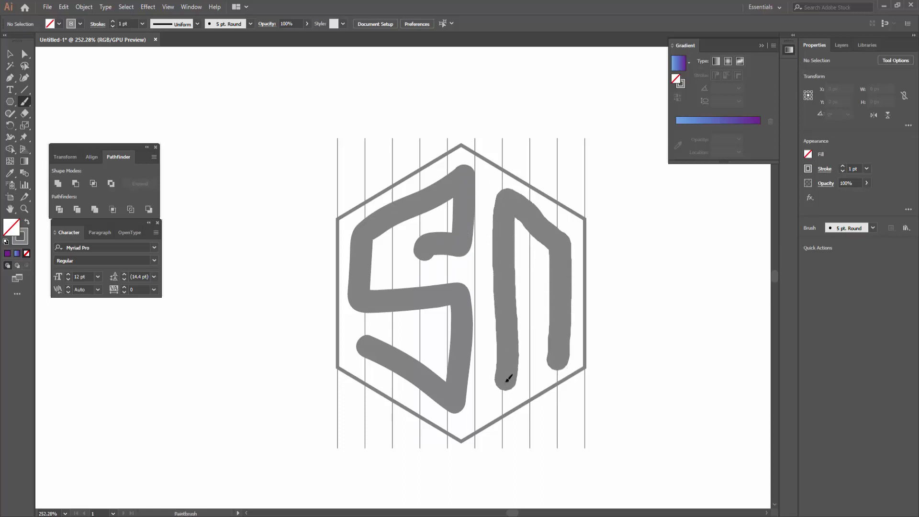
drag(519, 263, 563, 301)
scroll(521, 324, down, 4)
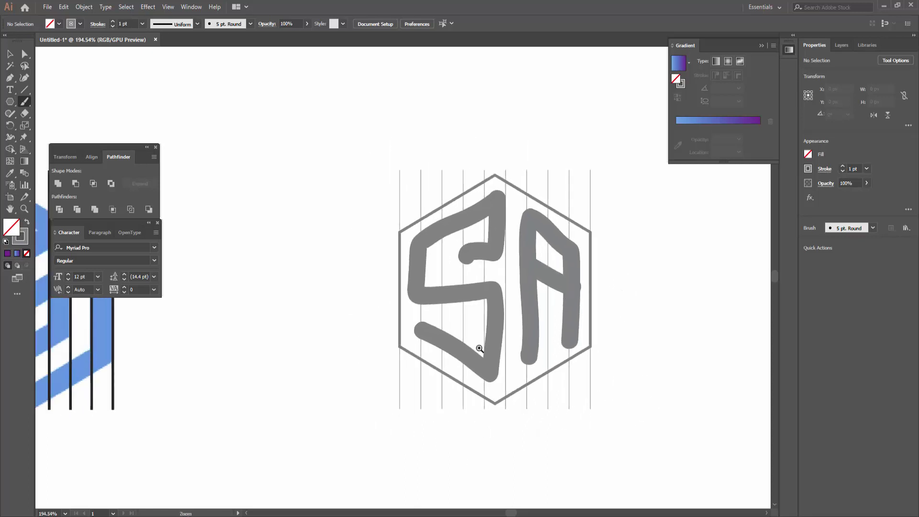
Step: Select and delete the rough SA sketch artwork
key(v)
scroll(445, 287, up, 4)
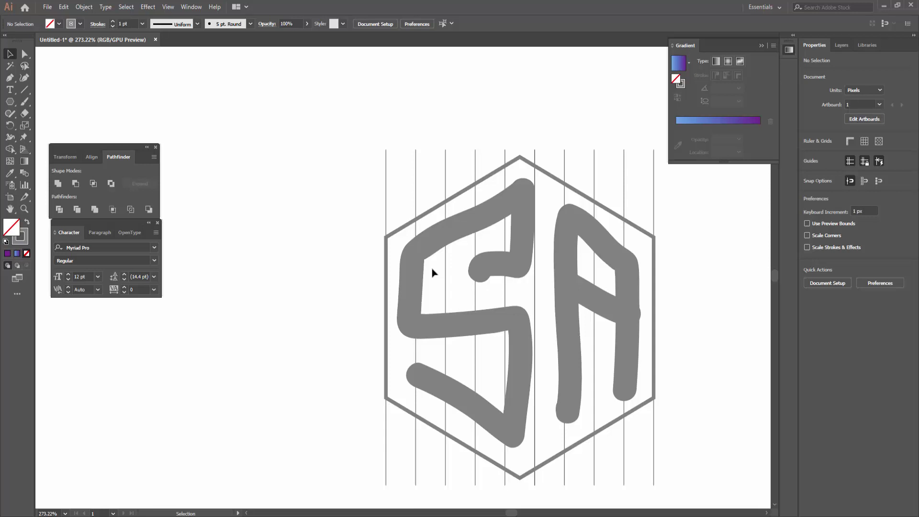
scroll(335, 120, up, 3)
key(ctrl+a)
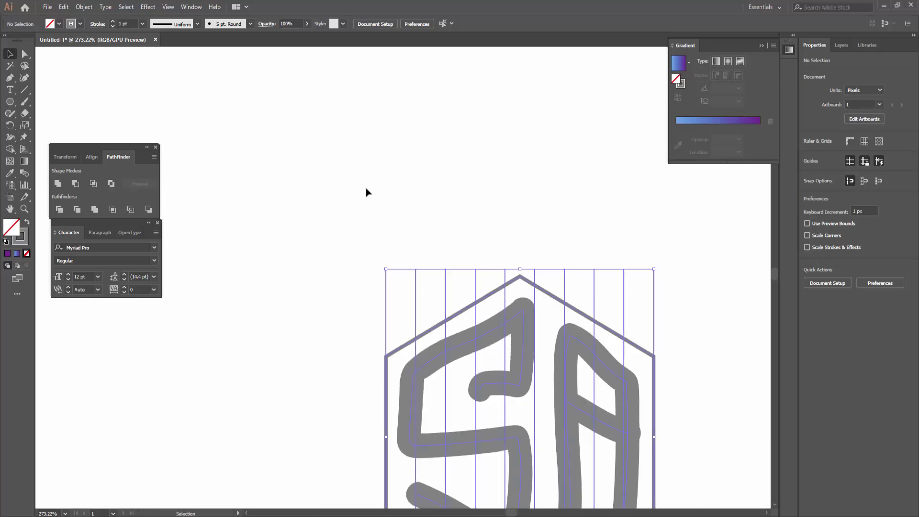
key(Delete)
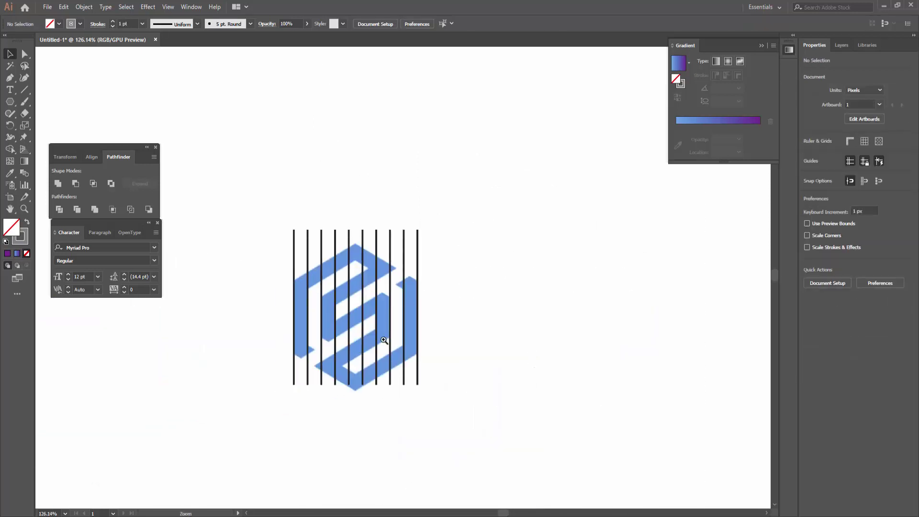
Step: Delete the leftover vertical lines over the logo and pan so empty artboard shows on the right
drag(529, 169, 239, 215)
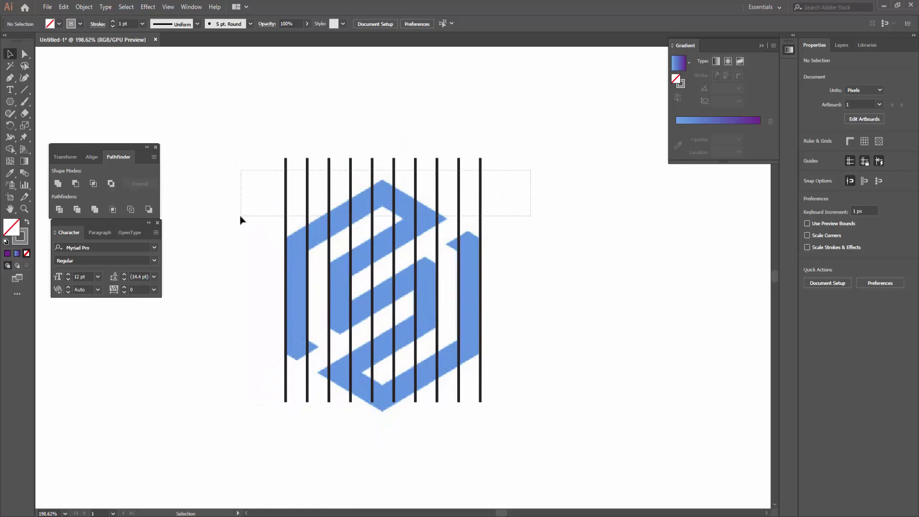
scroll(378, 271, up, 2)
scroll(452, 337, down, 1)
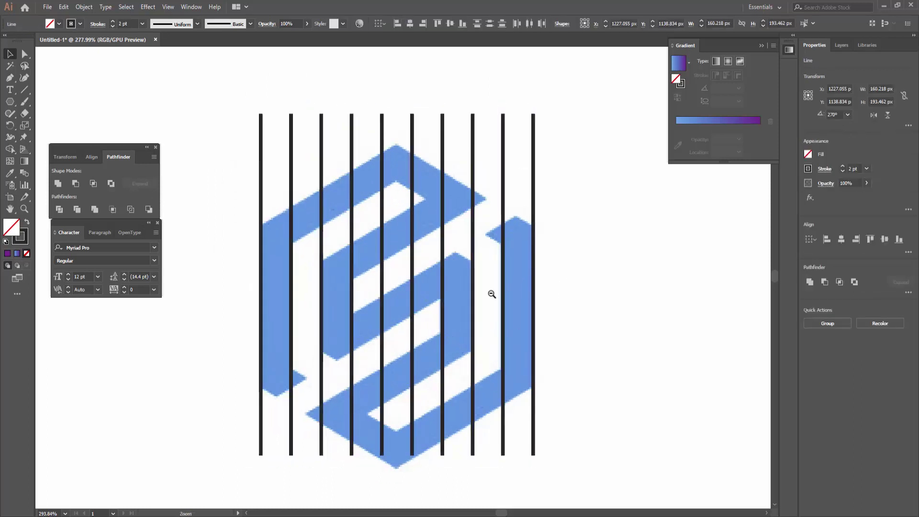
scroll(490, 294, down, 2)
scroll(543, 324, up, 2)
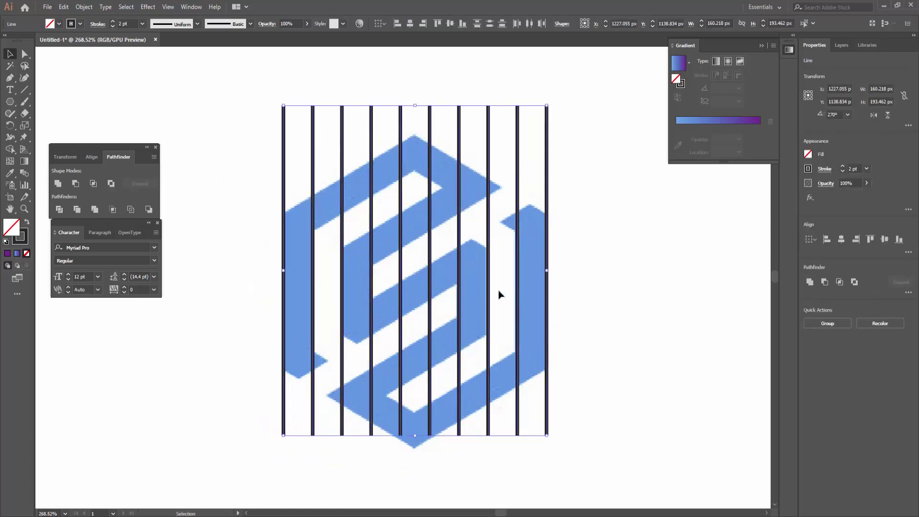
key(Delete)
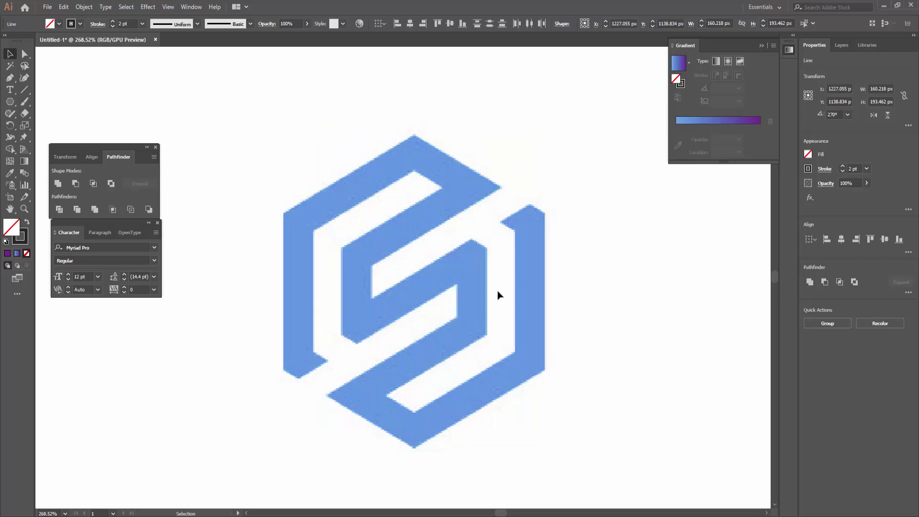
scroll(504, 345, down, 3)
drag(513, 349, 407, 343)
drag(482, 314, 380, 302)
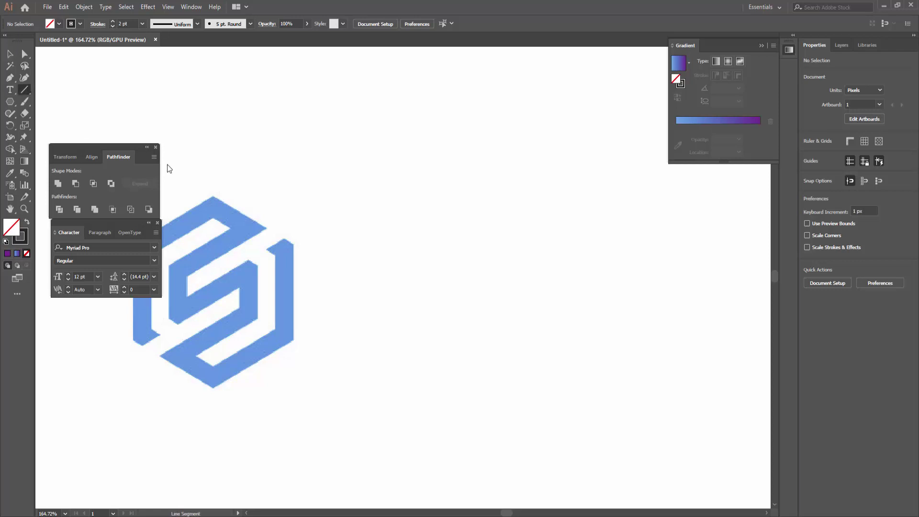
Step: Draw a vertical line right of the logo with black fill and no stroke
drag(431, 159, 447, 406)
click(59, 23)
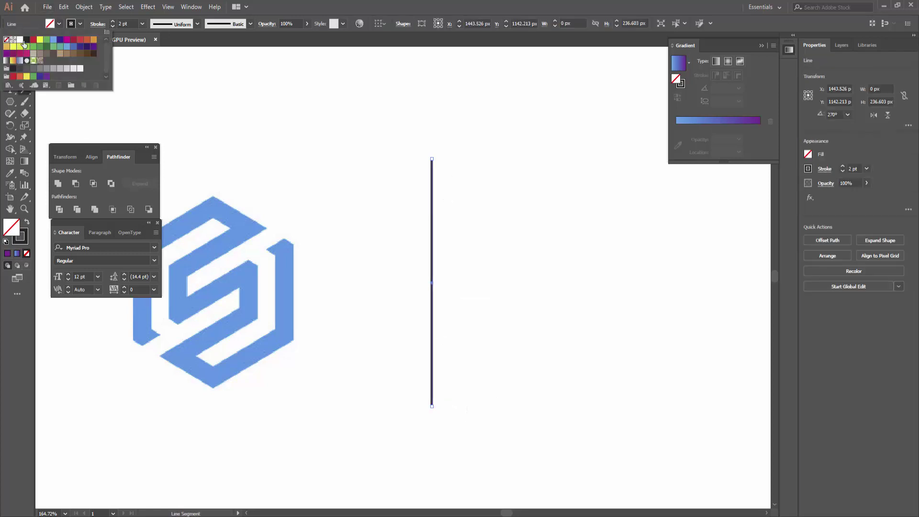
click(26, 40)
click(81, 24)
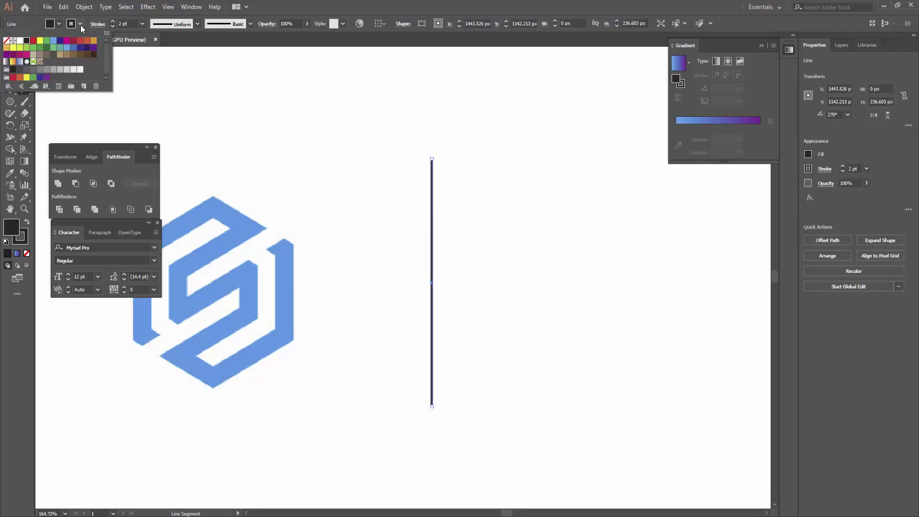
click(6, 40)
click(507, 346)
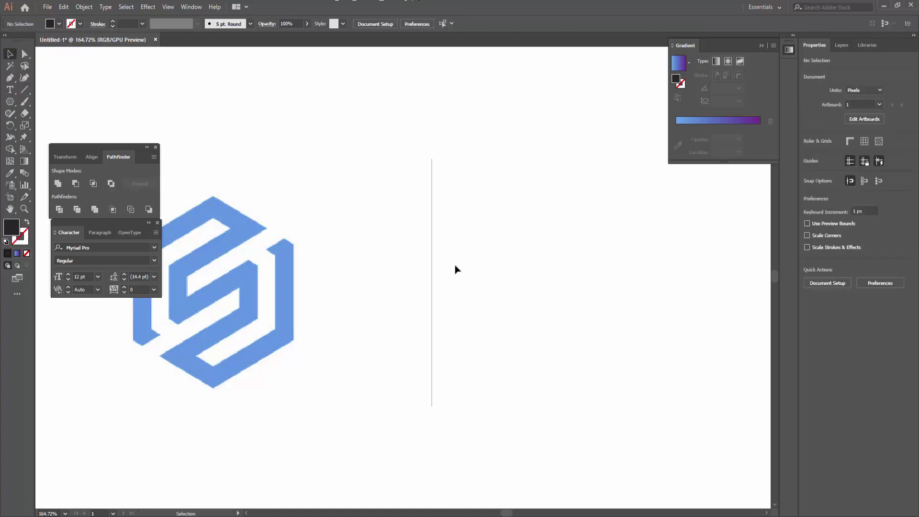
Step: Duplicate the line at an even offset with Ctrl+D to form a row of ten lines
drag(433, 268, 449, 271)
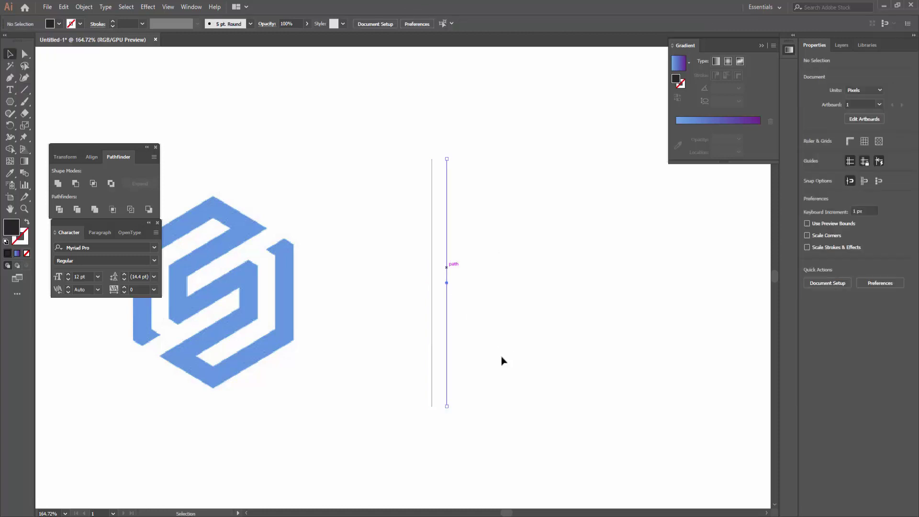
key(ctrl+d)
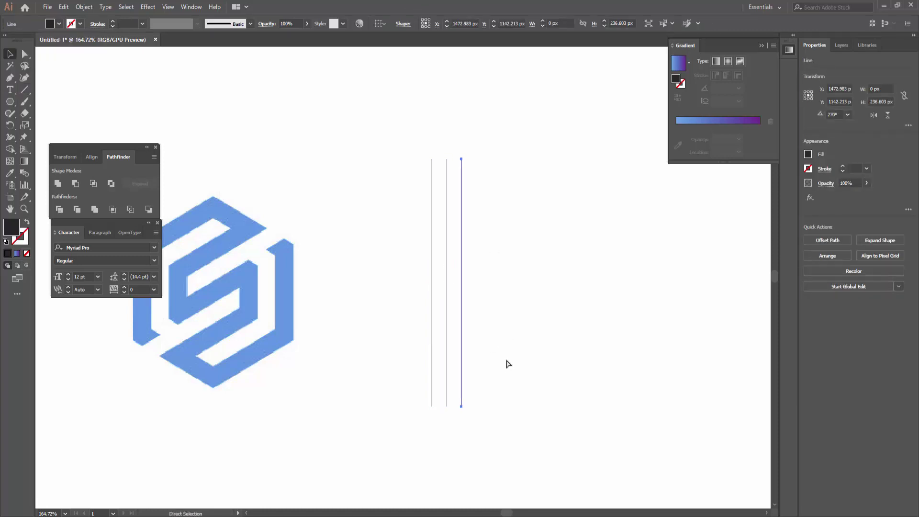
key(ctrl+d)
key(ctrl+d)
key(ctrl+d)
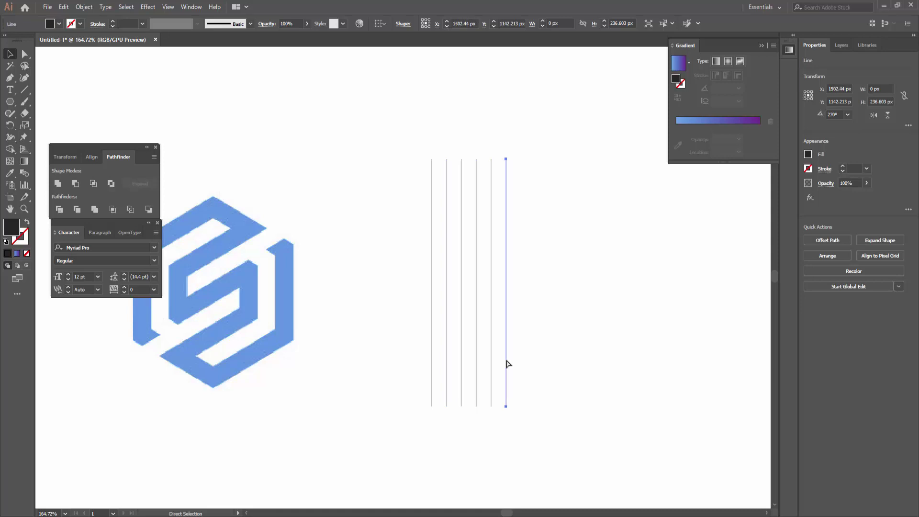
key(ctrl+d)
key(ctrl+d)
key(ctrl+d)
key(ctrl+d)
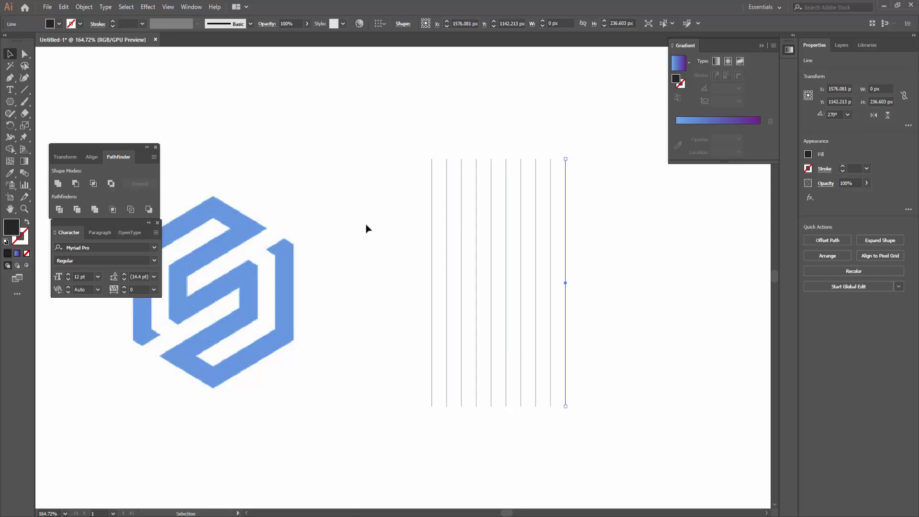
click(365, 228)
click(10, 101)
Step: Draw a point-up hexagon with no fill and a 2 pt stroke
drag(344, 311, 373, 363)
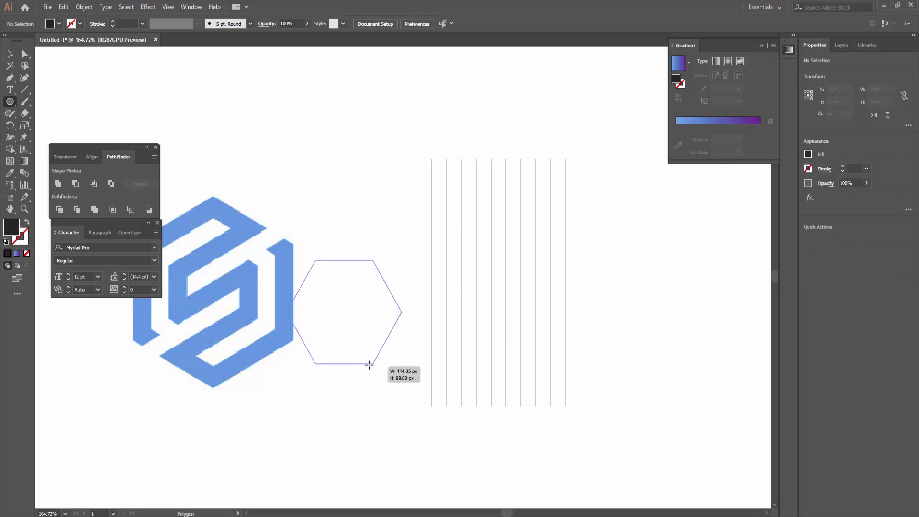
drag(405, 257, 431, 366)
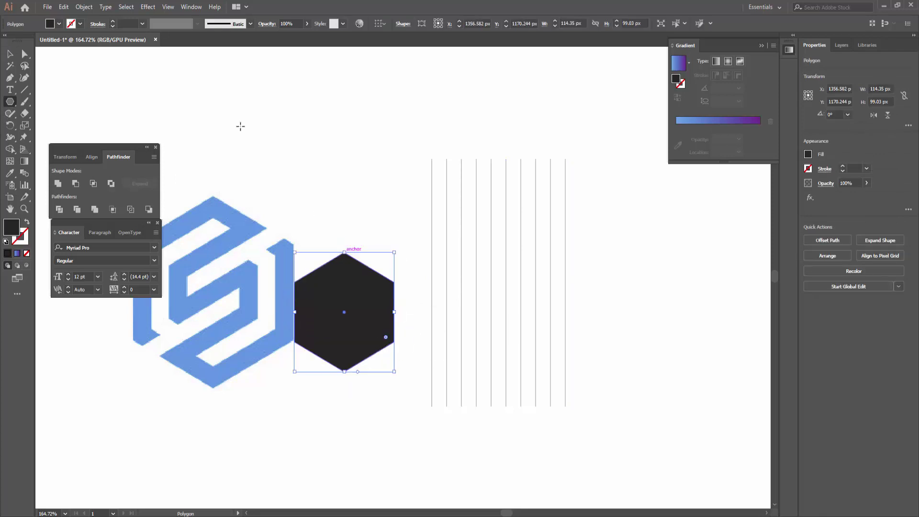
click(59, 23)
click(8, 42)
click(128, 23)
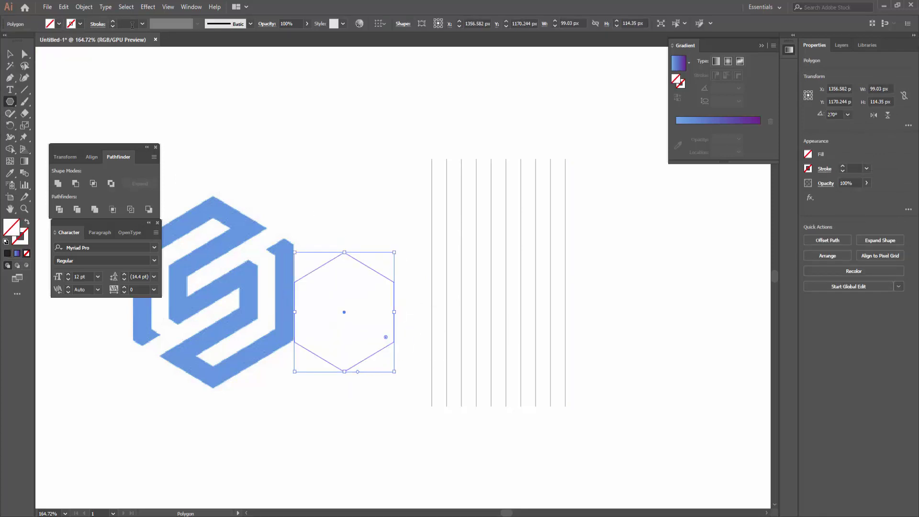
text(2)
key(Return)
Step: Move the hexagon onto the vertical lines and enlarge it to span their width
key(v)
drag(365, 262, 499, 258)
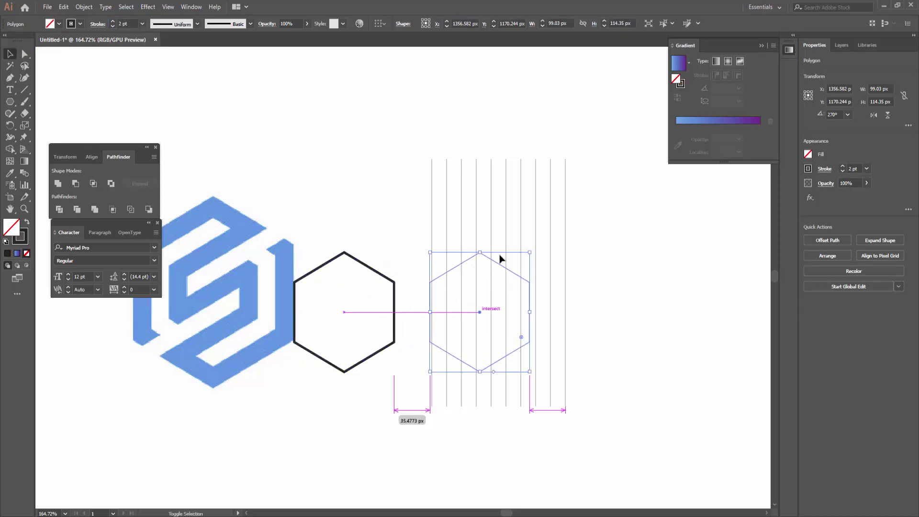
click(495, 303)
scroll(431, 287, up, 5)
drag(456, 349, 458, 354)
scroll(550, 309, down, 3)
drag(683, 342, 521, 353)
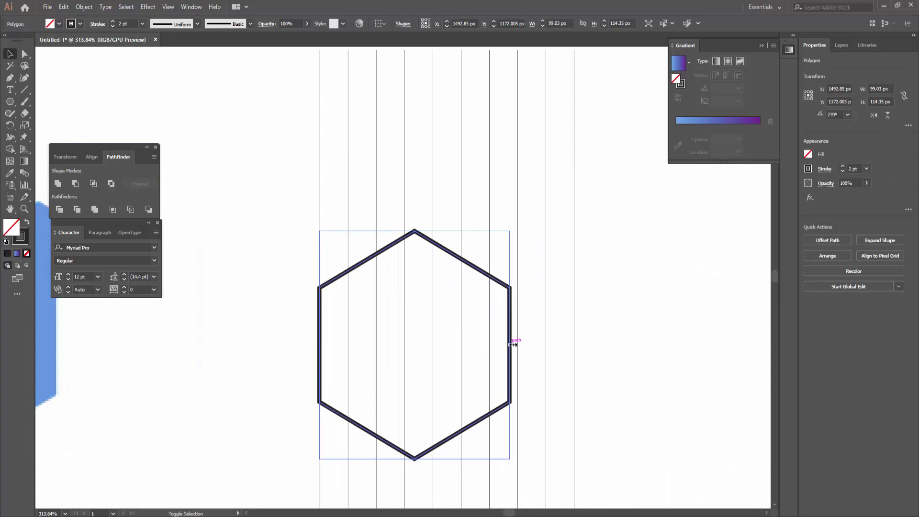
drag(512, 344, 577, 345)
scroll(660, 253, down, 3)
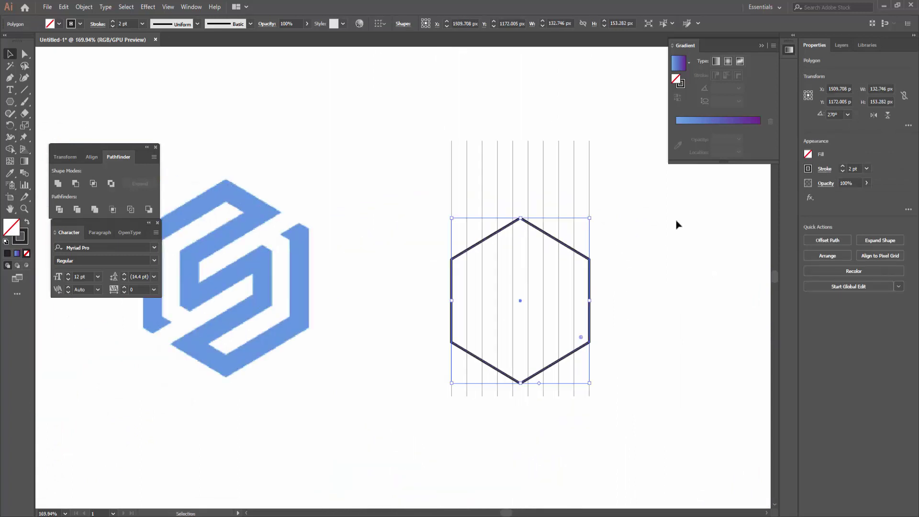
Step: Vertically centre the hexagon on the lines, then select only the lines
drag(676, 206, 414, 359)
click(449, 23)
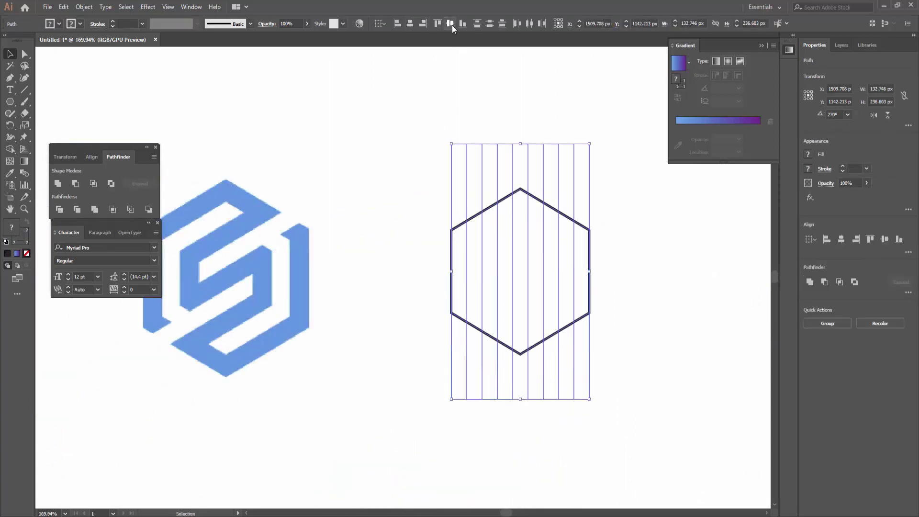
click(658, 328)
scroll(594, 243, up, 2)
drag(622, 107, 392, 138)
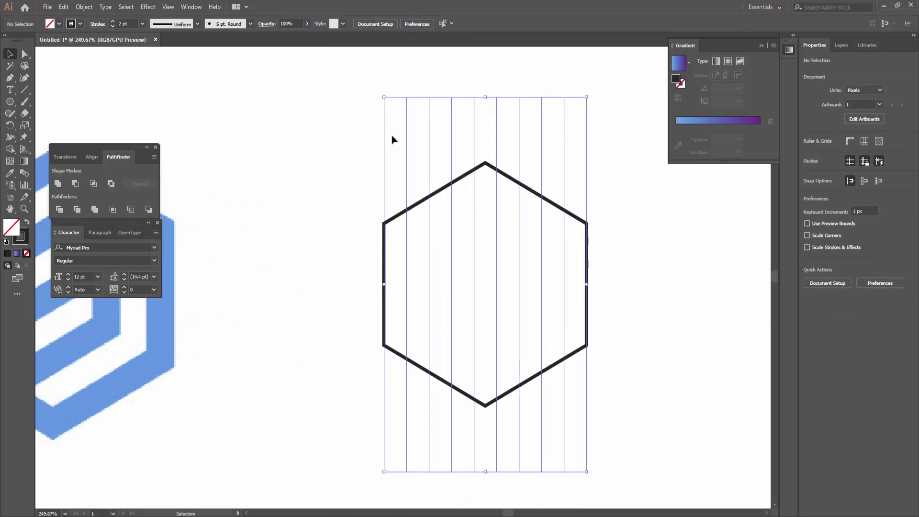
Step: Reflect a copy of the vertical lines at 60°
right_click(391, 139)
click(550, 308)
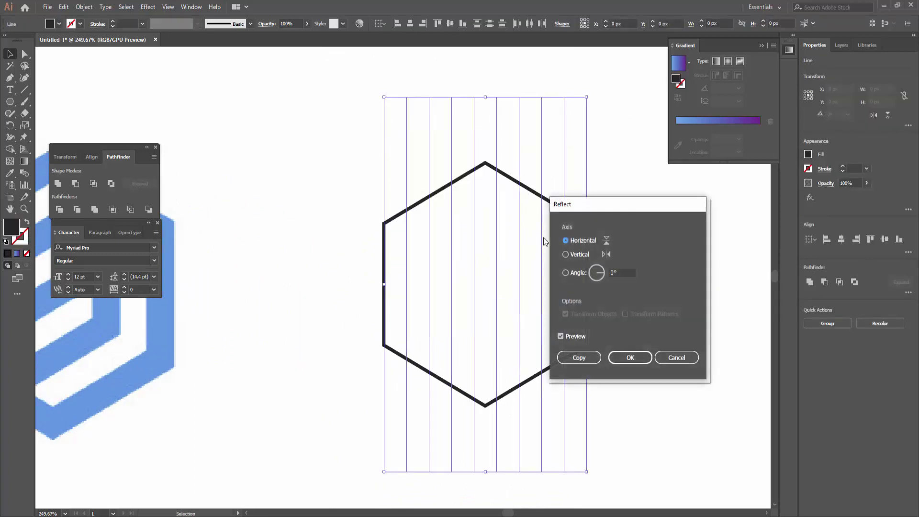
double_click(626, 271)
text(6)
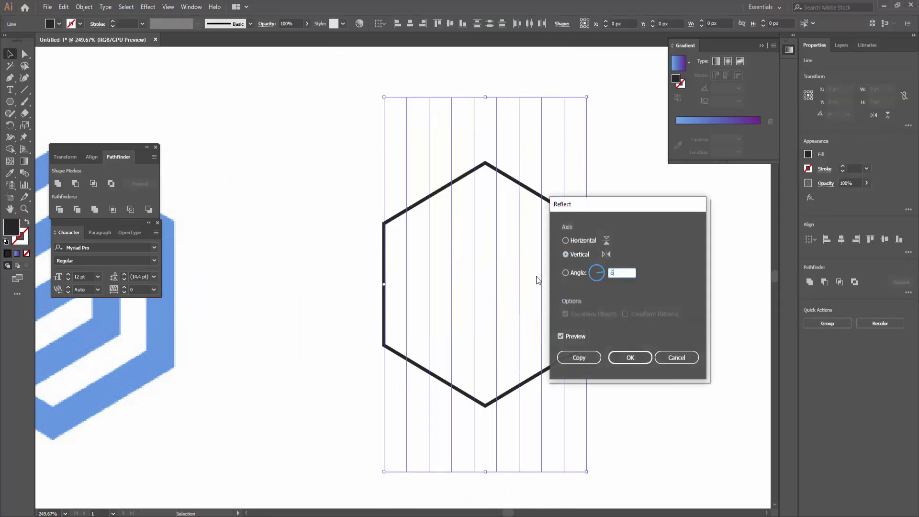
text(0)
click(578, 358)
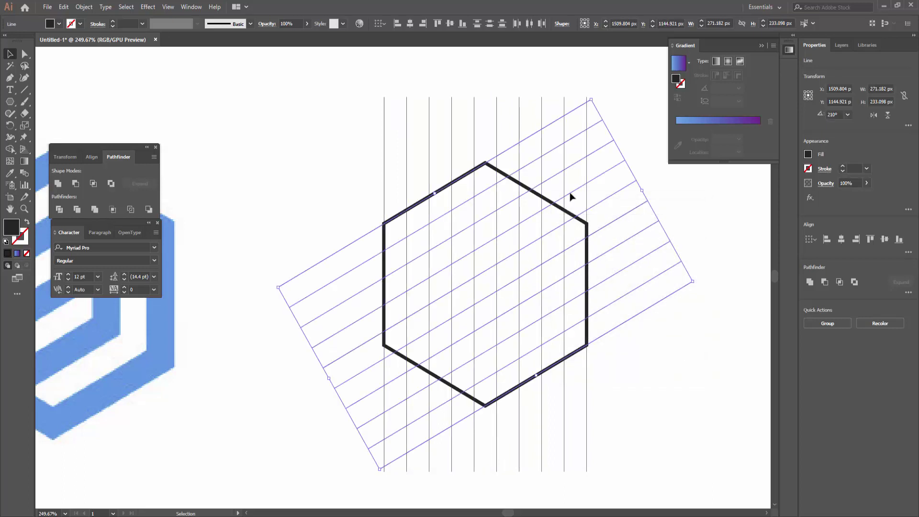
Step: Reflect a horizontal copy of the diagonal lines to complete the triangular grid
right_click(566, 158)
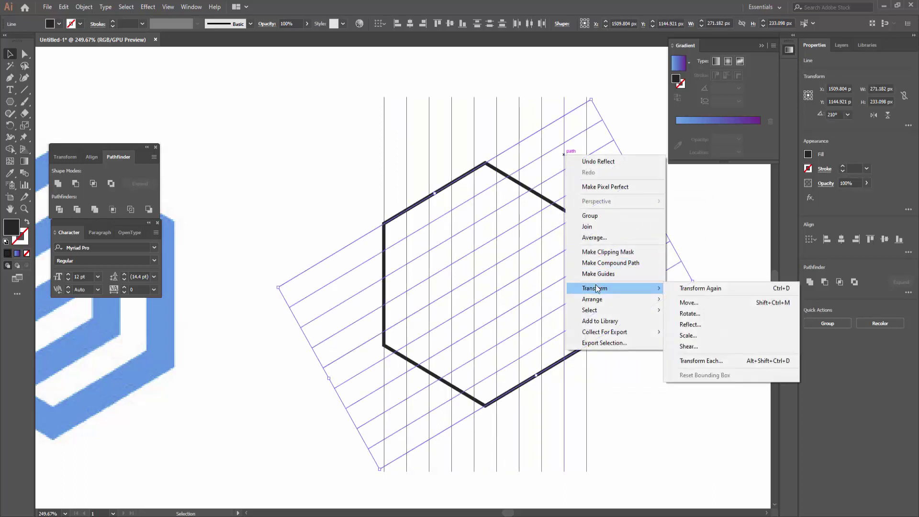
mouse_move(594, 288)
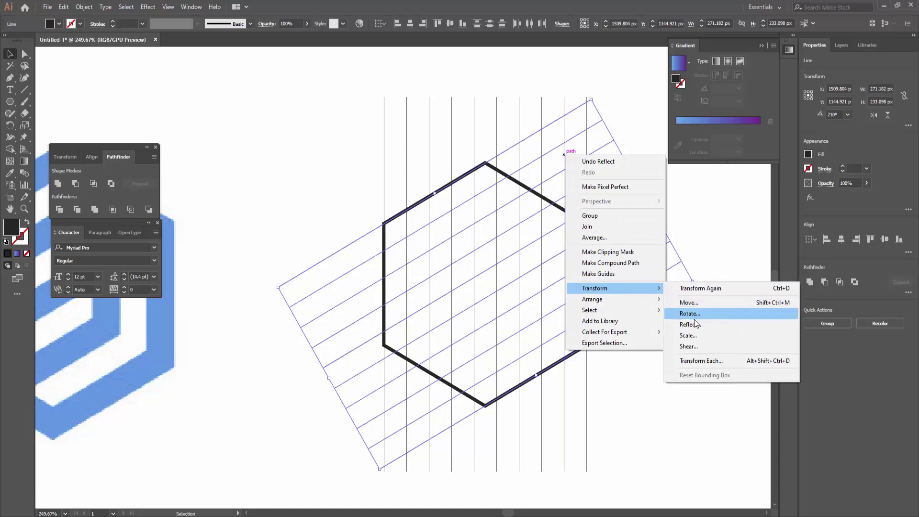
click(693, 324)
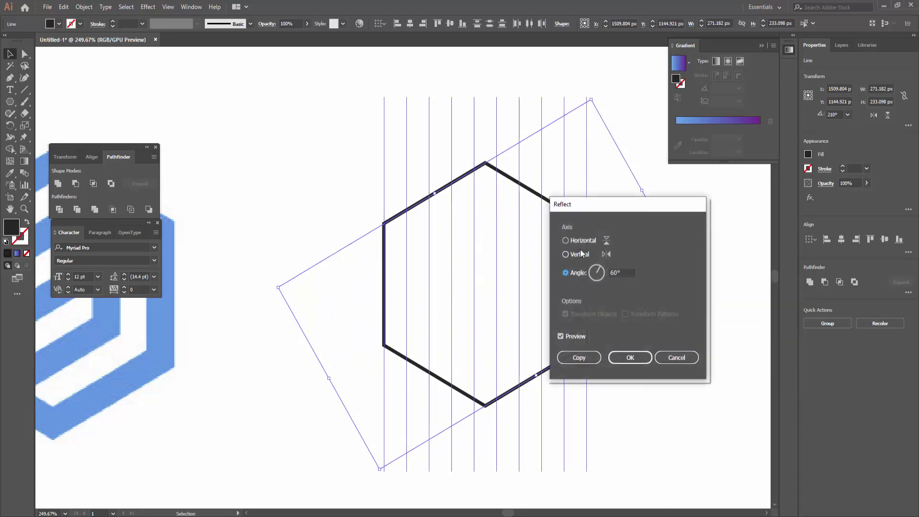
click(580, 248)
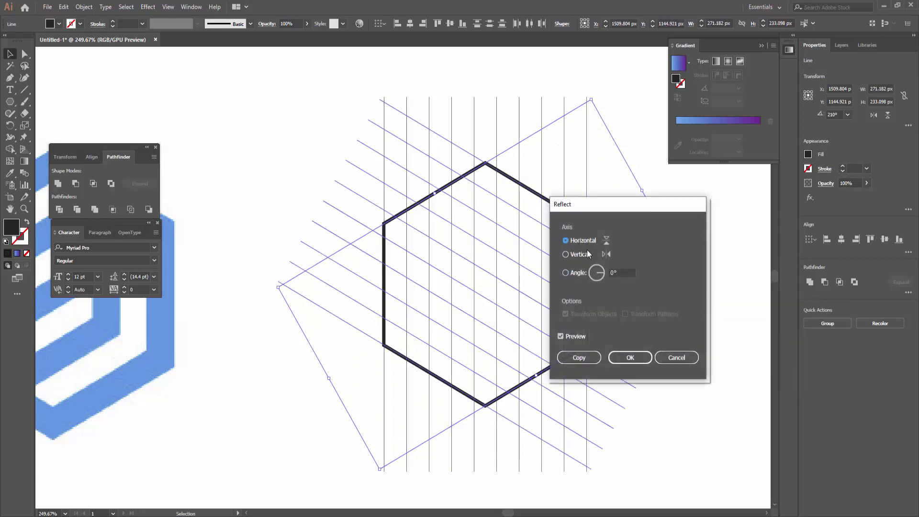
click(578, 358)
click(698, 431)
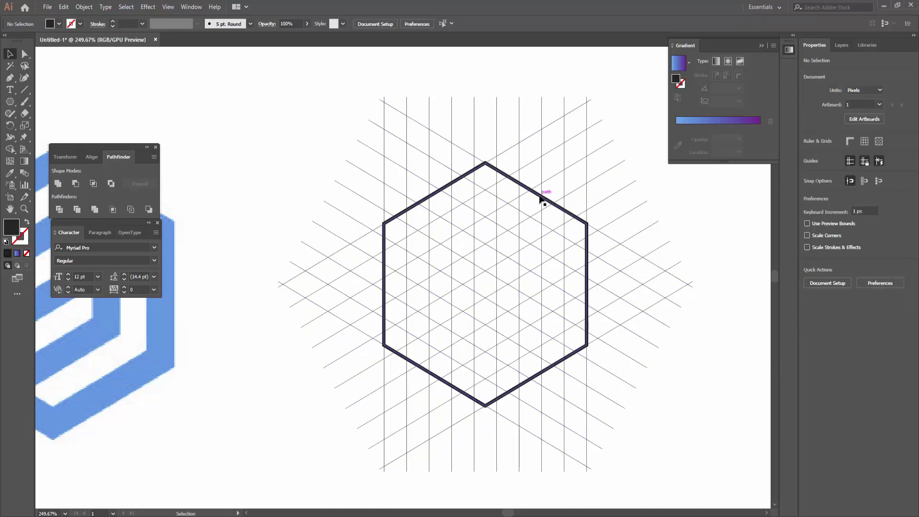
Step: Delete the hexagon outline and zoom out to see the logo
drag(540, 198, 609, 353)
key(Delete)
key(z)
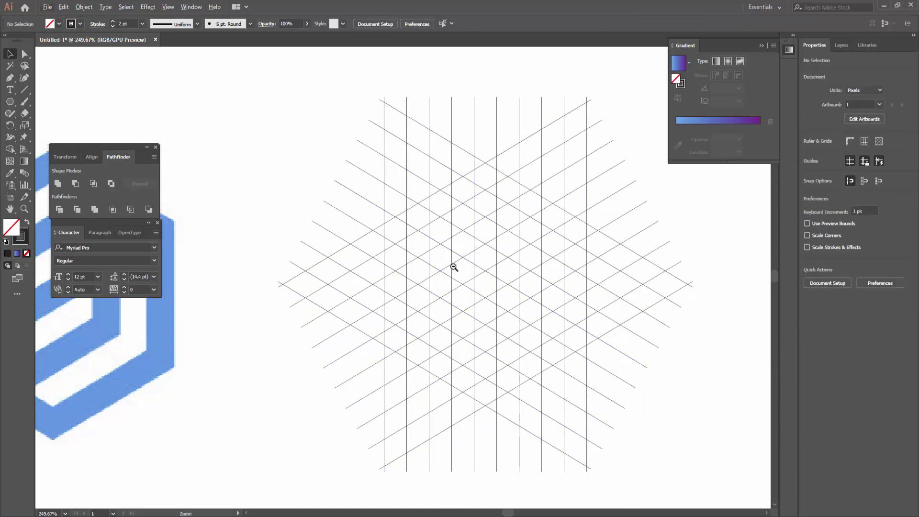
alt+click(454, 267)
Step: Move the blue S logo onto the grid centre, then shrink it and shorten its bottom
key(v)
click(291, 184)
mouse_move(258, 225)
mouse_down()
mouse_move(391, 238)
mouse_move(503, 218)
mouse_up()
scroll(502, 225, up, 3)
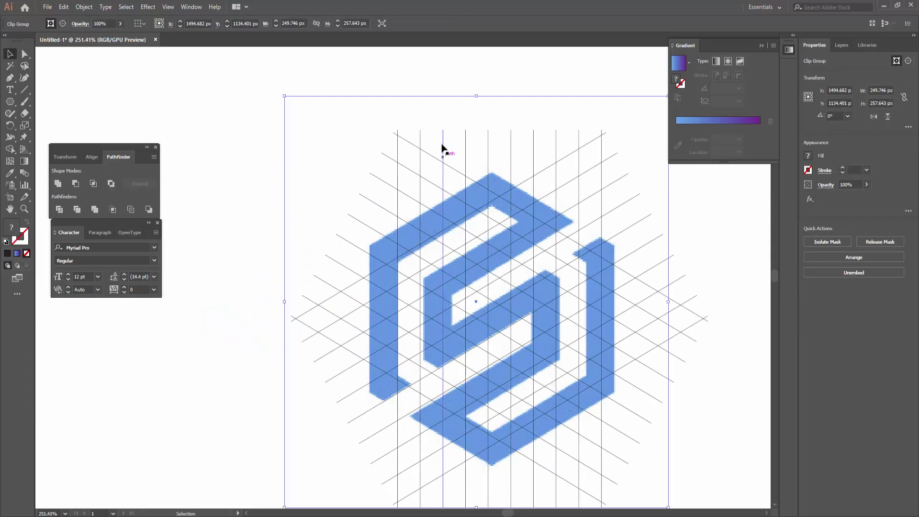
drag(286, 97, 308, 121)
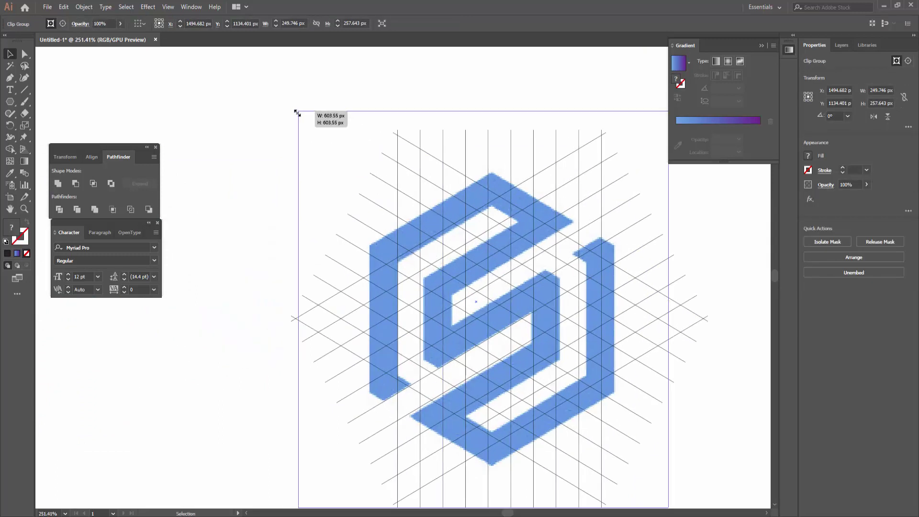
scroll(508, 385, down, 3)
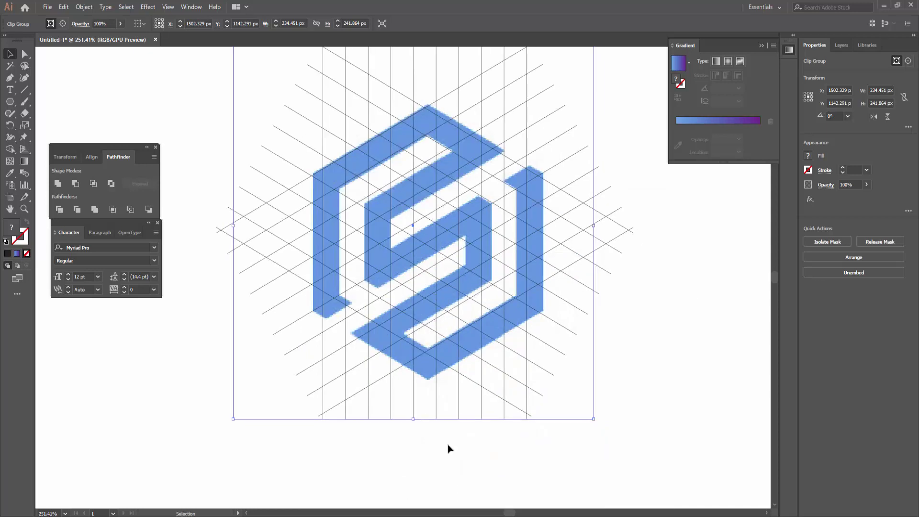
drag(413, 419, 412, 388)
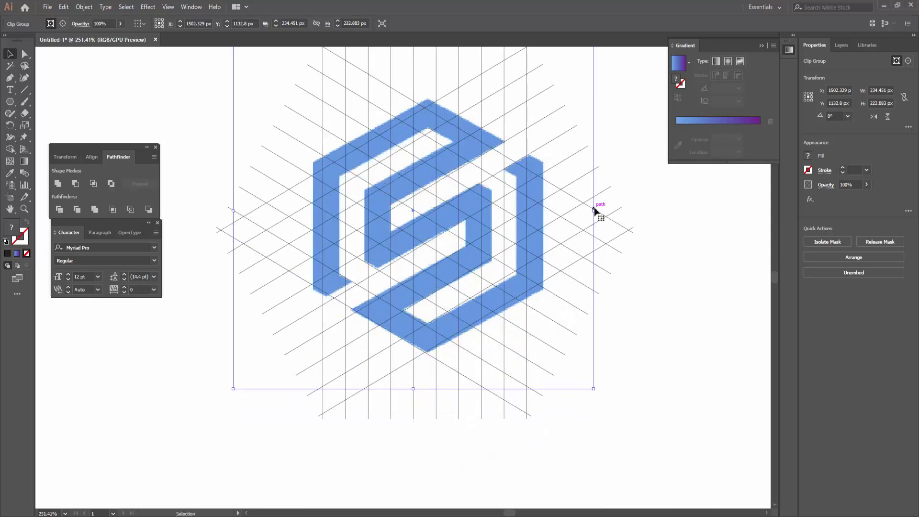
Step: Align the logo's right, top and left edges to the grid, then select all grid lines
drag(594, 211, 577, 211)
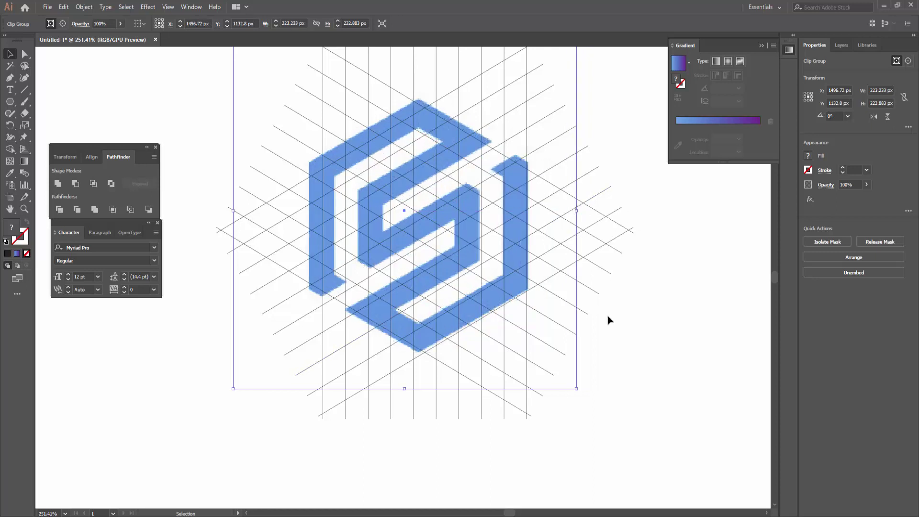
scroll(622, 248, up, 1)
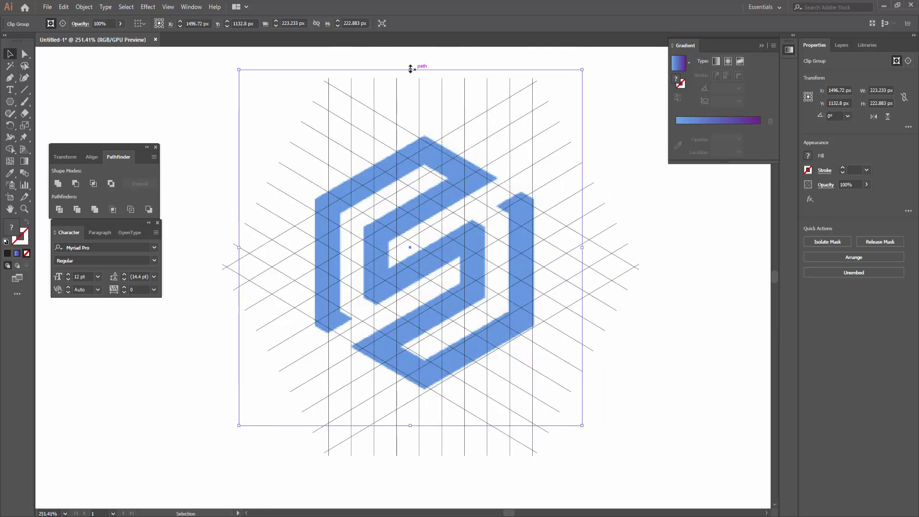
drag(410, 68, 410, 82)
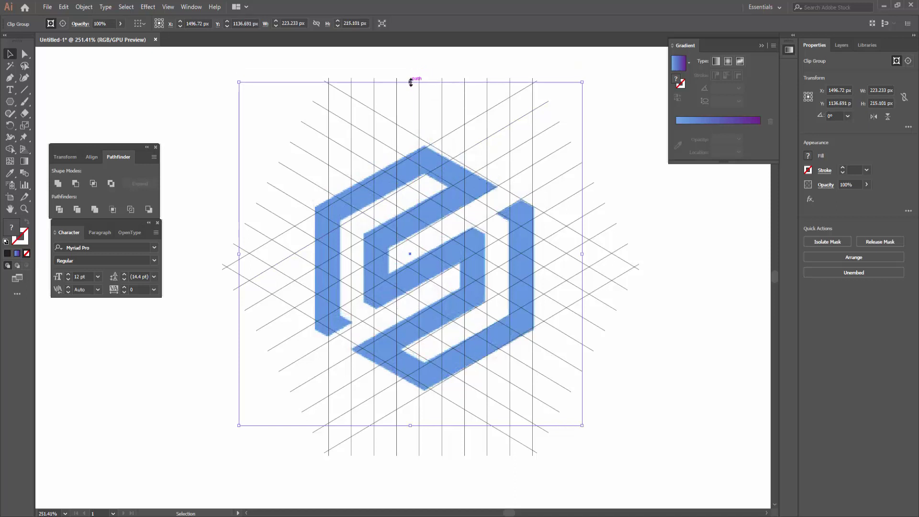
drag(238, 253, 254, 257)
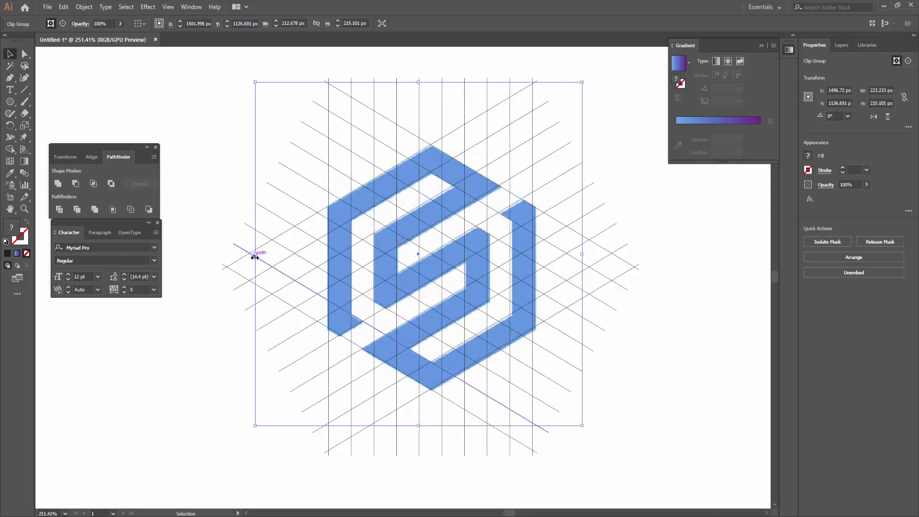
drag(582, 256, 580, 255)
drag(580, 380, 652, 450)
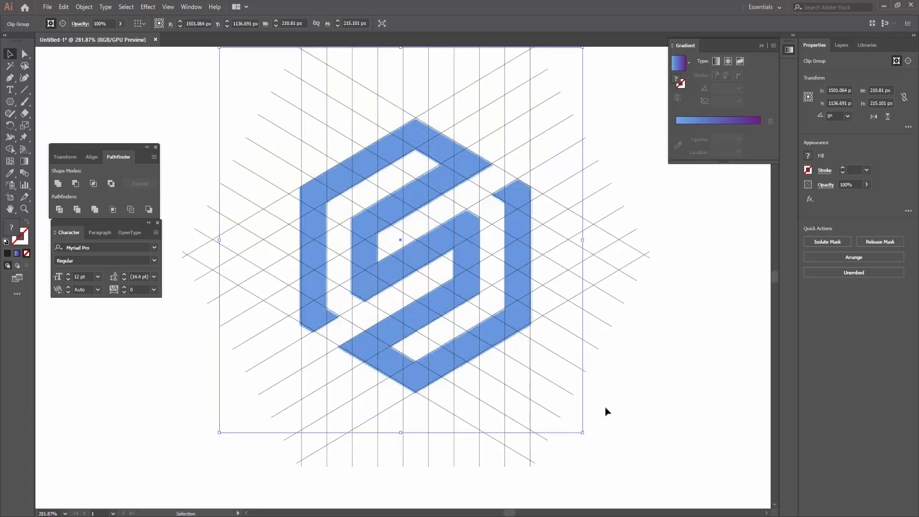
click(559, 417)
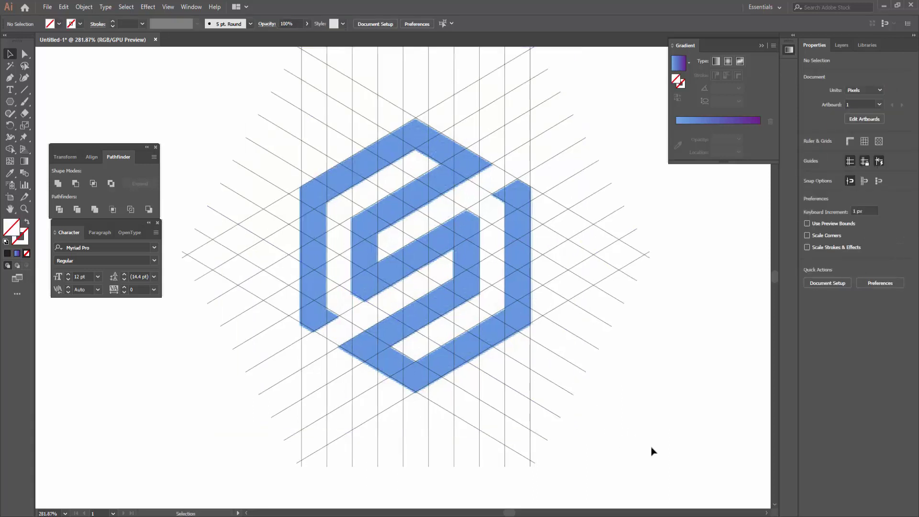
drag(652, 454, 197, 56)
Step: Merge grid cells with Shape Builder into the S's left bar and joined top bar
key(shift+m)
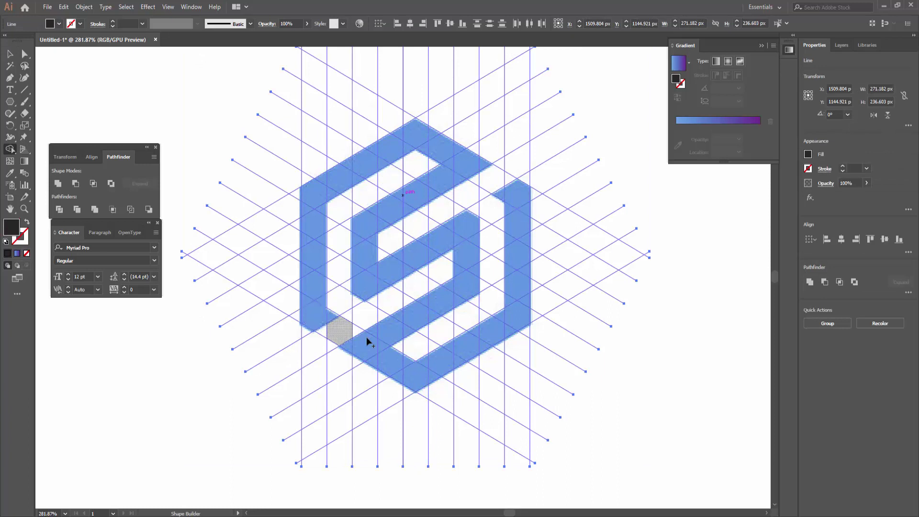
alt+scroll(332, 318, up, 2)
mouse_move(329, 308)
mouse_down()
mouse_move(306, 313)
mouse_move(310, 127)
mouse_up()
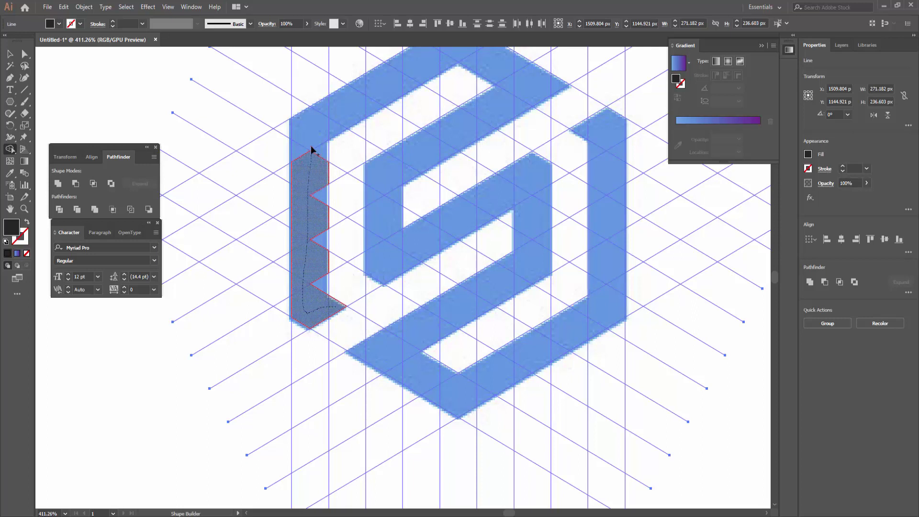
drag(310, 188, 314, 308)
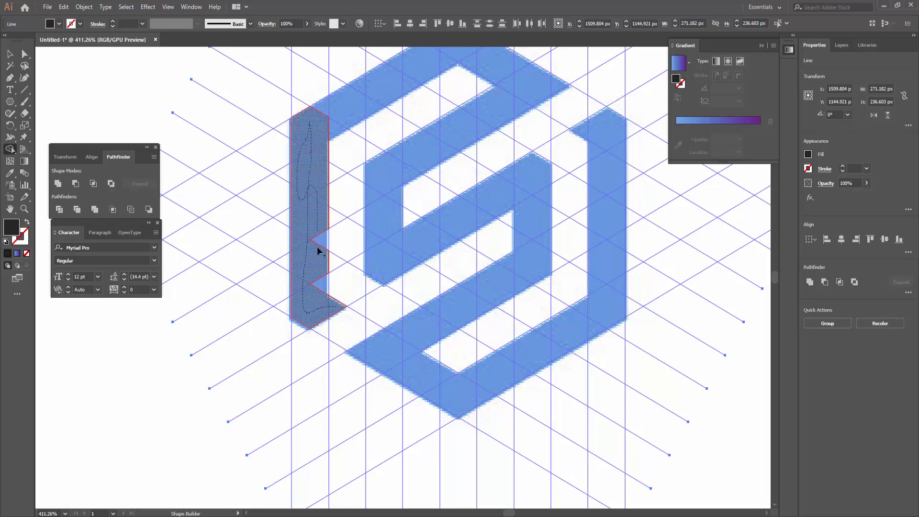
scroll(284, 195, up, 3)
drag(293, 185, 459, 110)
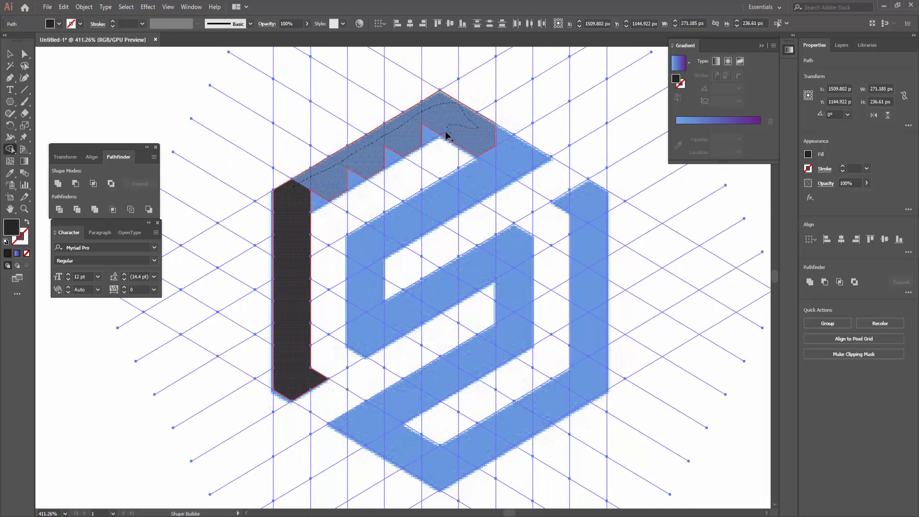
drag(303, 211, 306, 213)
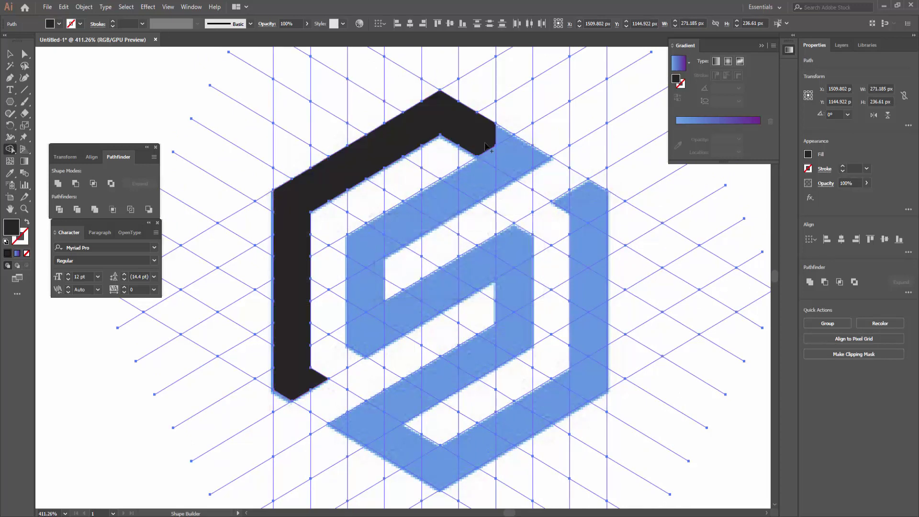
Step: Add the top-right piece, inner hook and middle diagonal bar to the black shape
mouse_move(538, 156)
mouse_down()
mouse_move(472, 197)
mouse_move(373, 343)
mouse_move(415, 318)
mouse_up()
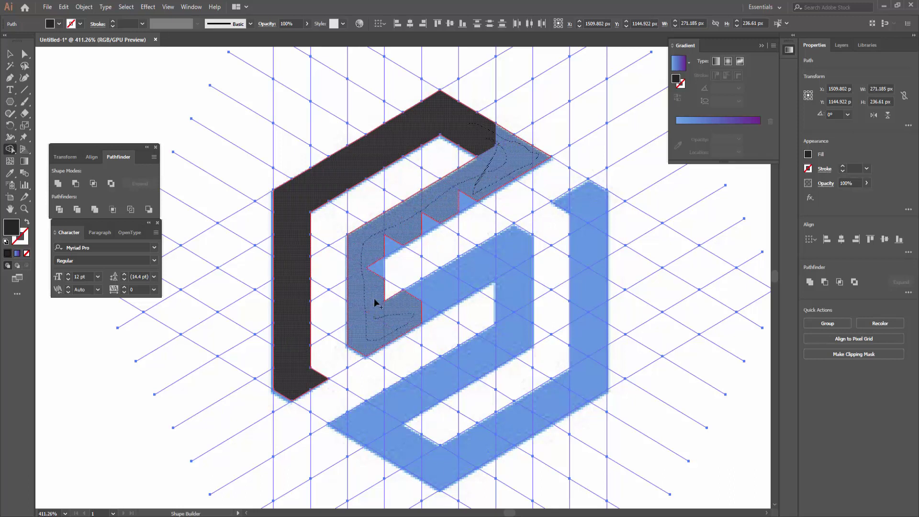
drag(424, 221, 483, 191)
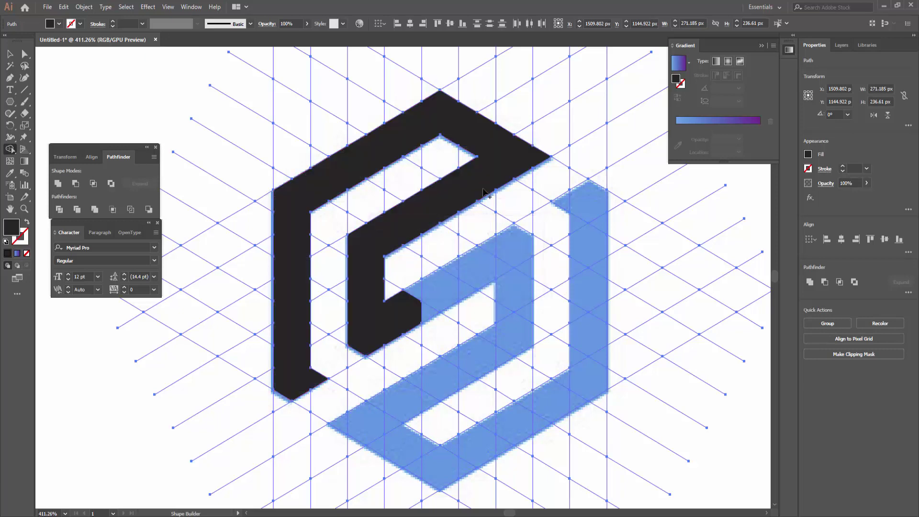
drag(418, 305, 526, 289)
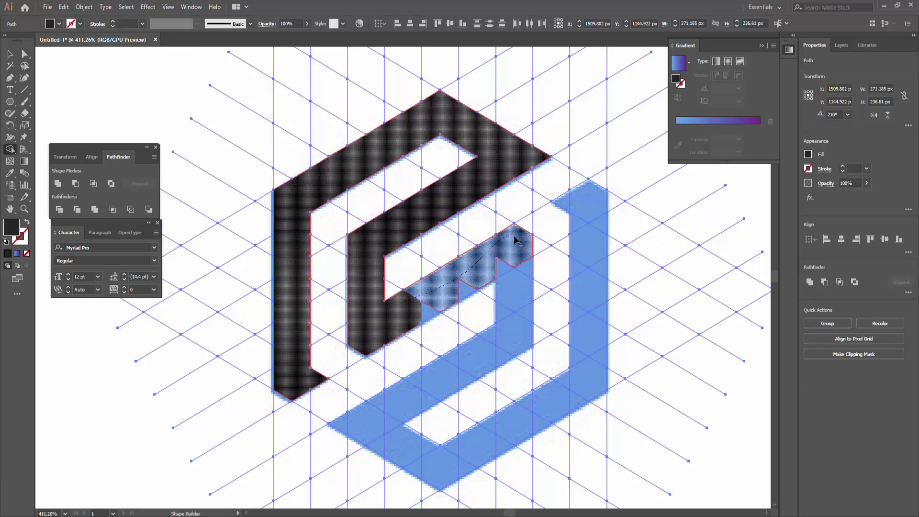
drag(399, 320, 401, 321)
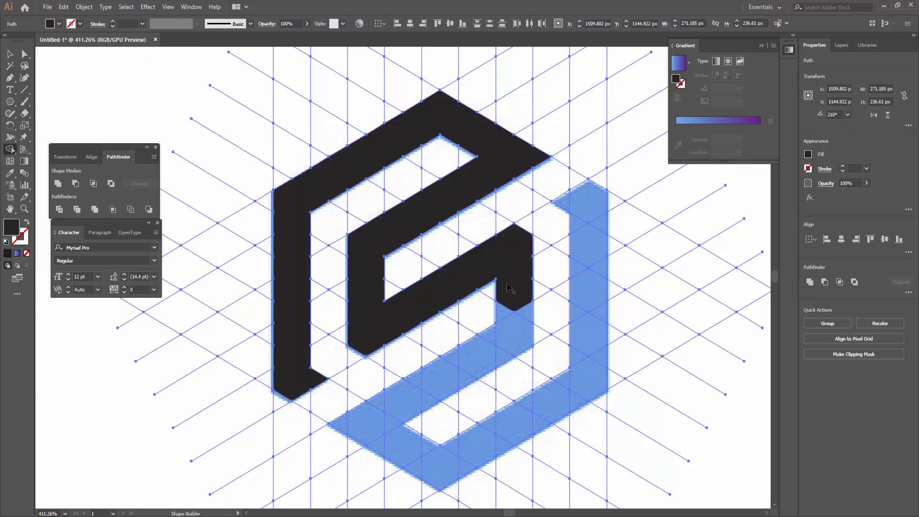
Step: Merge the lower pieces, notch, bottom bar and right vertical bar to finish the S
drag(508, 289, 506, 344)
drag(520, 305, 418, 443)
scroll(418, 442, down, 2)
scroll(418, 443, right, 2)
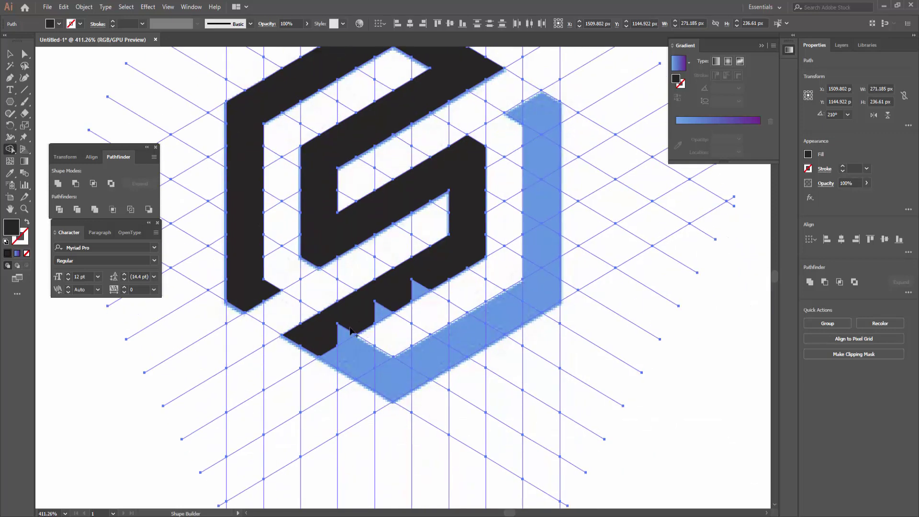
mouse_move(350, 330)
mouse_down()
mouse_move(410, 308)
mouse_move(366, 363)
mouse_move(397, 374)
mouse_move(539, 297)
mouse_move(465, 348)
mouse_up()
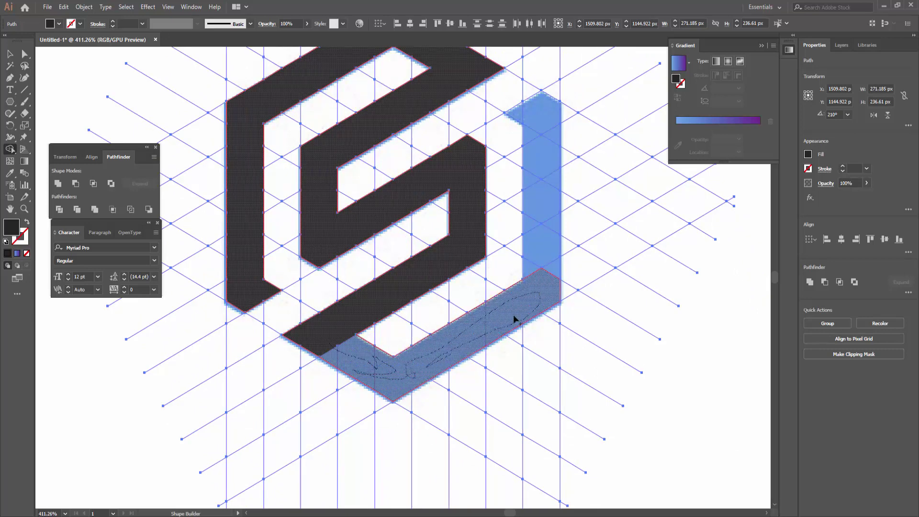
mouse_move(514, 319)
mouse_down()
mouse_move(548, 252)
mouse_move(542, 108)
mouse_move(529, 172)
mouse_move(531, 286)
mouse_up()
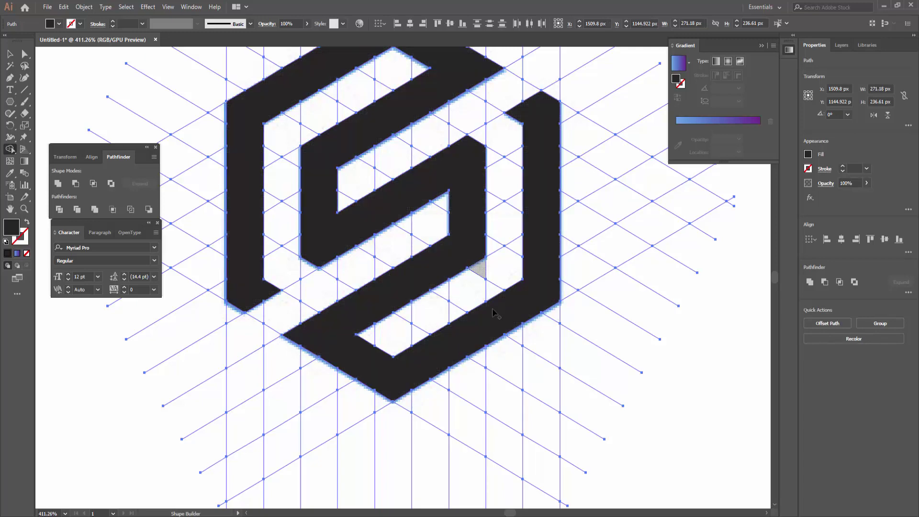
scroll(531, 282, down, 4)
Step: Delete the leftover grid lines and move the black S logo left of the blue reference
key(ctrl+semicolon)
key(b)
key(ctrl+alt+3)
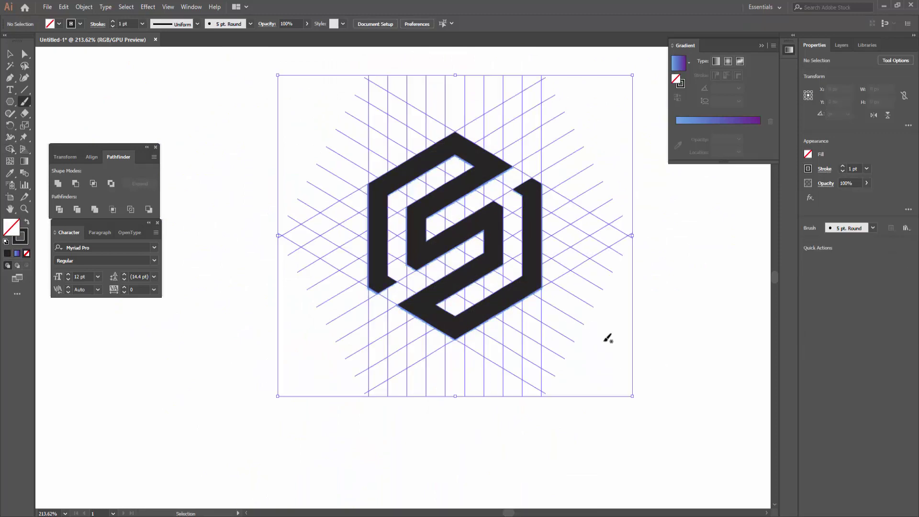
key(Delete)
key(v)
drag(476, 269, 420, 346)
scroll(420, 345, down, 3)
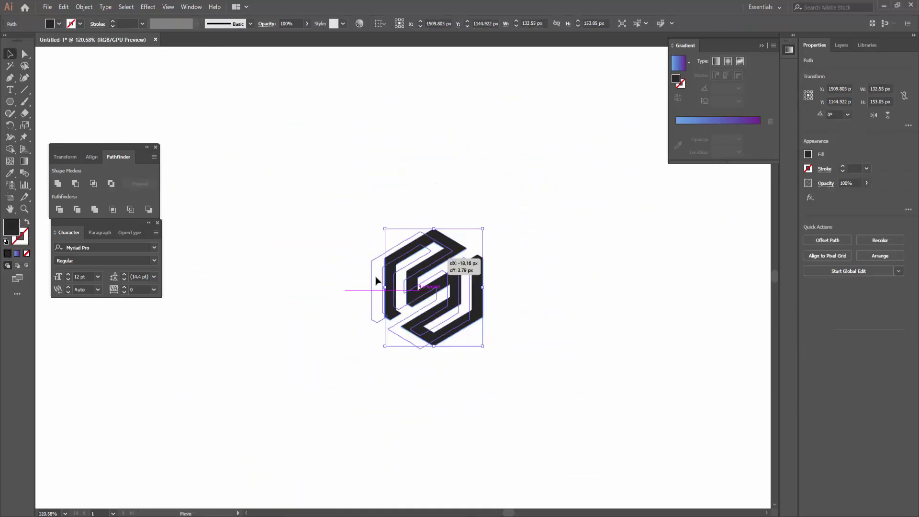
drag(375, 266, 139, 320)
Step: Delete the grid lines over the blue reference logo and move it beside the black logo
click(636, 98)
key(ctrl+alt+3)
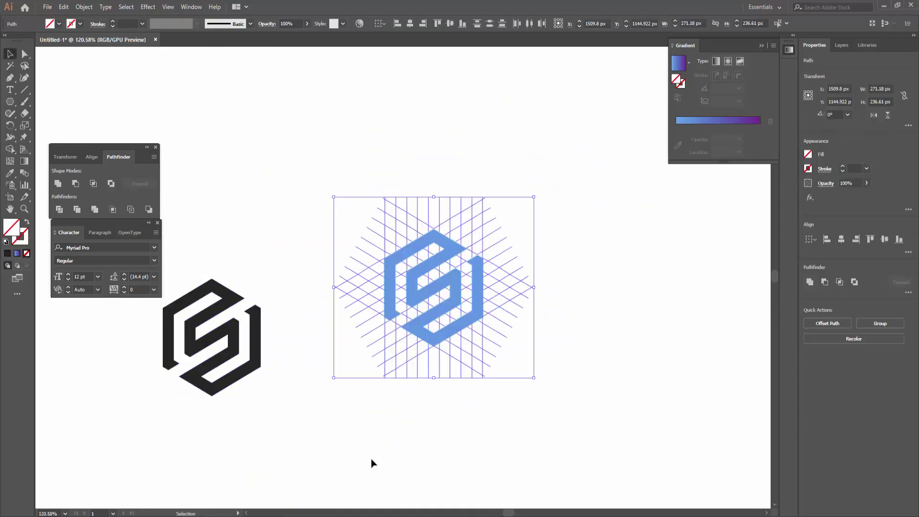
key(Delete)
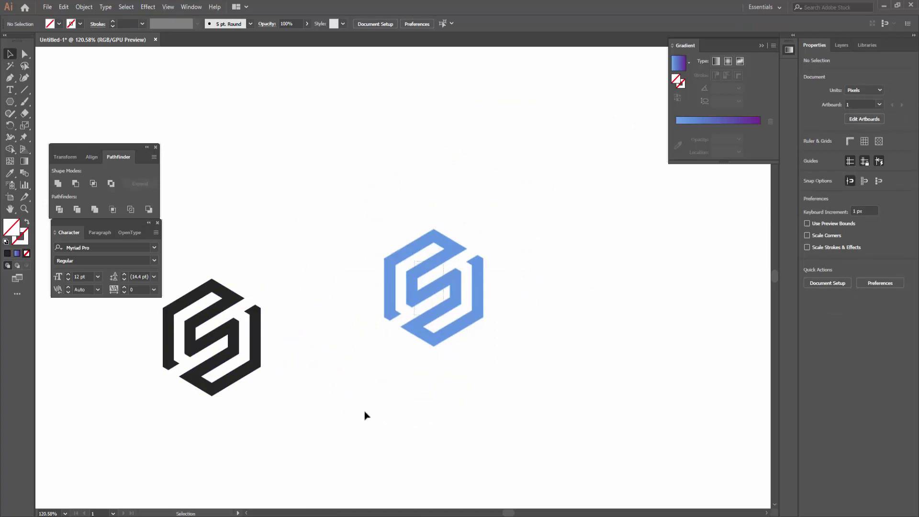
click(434, 370)
key(v)
drag(443, 263, 334, 387)
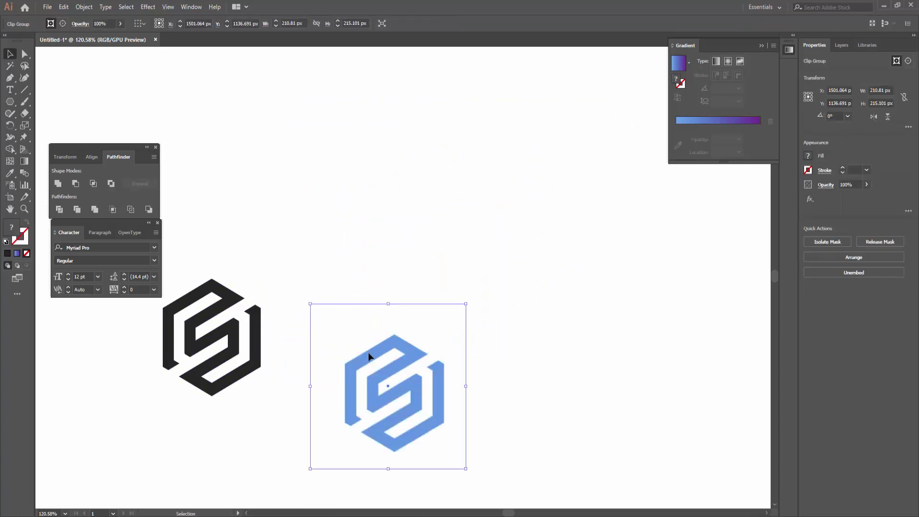
Step: Give the black S logo a gradient fill with an orange right stop
key(z)
click(246, 360)
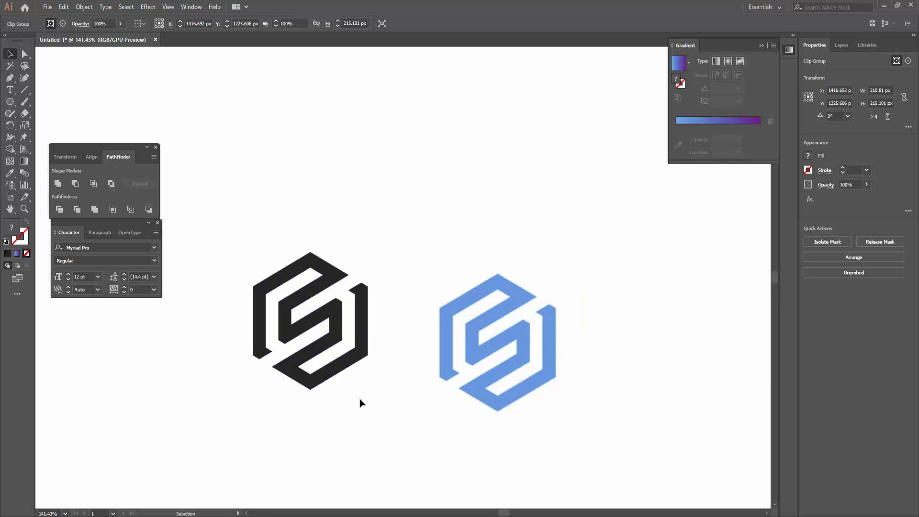
drag(359, 402, 229, 300)
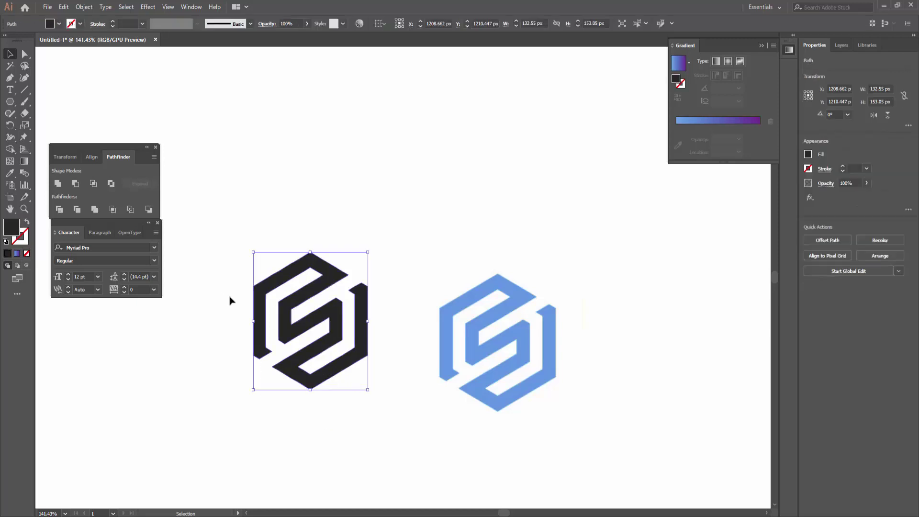
click(716, 119)
double_click(759, 139)
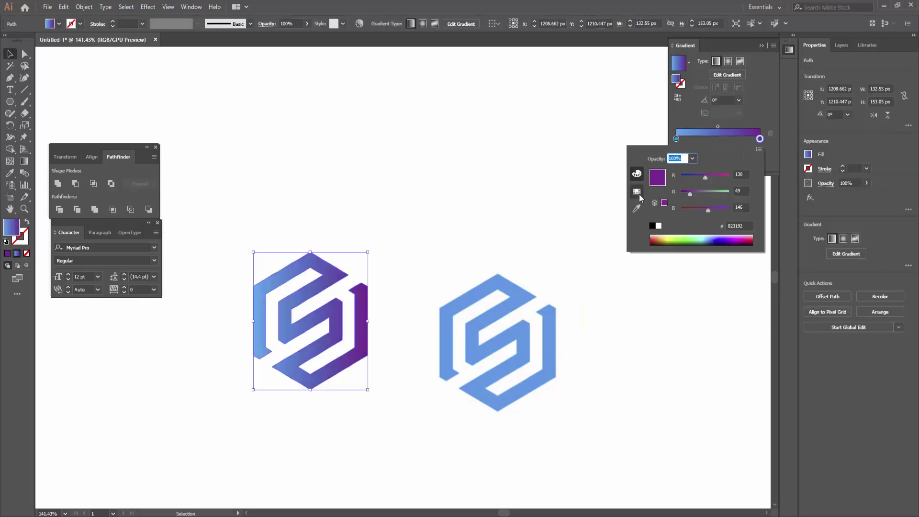
click(636, 191)
click(723, 170)
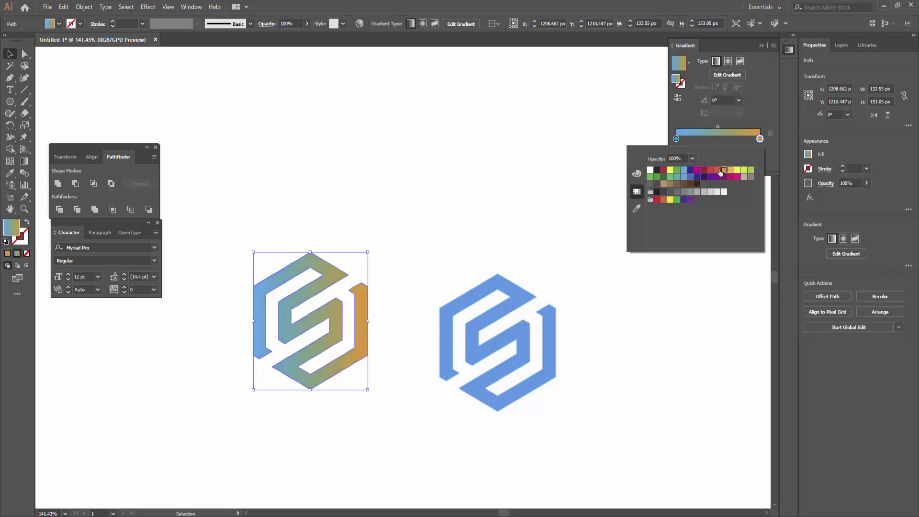
Step: Make the left gradient stop magenta and run the gradient diagonally top-left to bottom-right
double_click(675, 138)
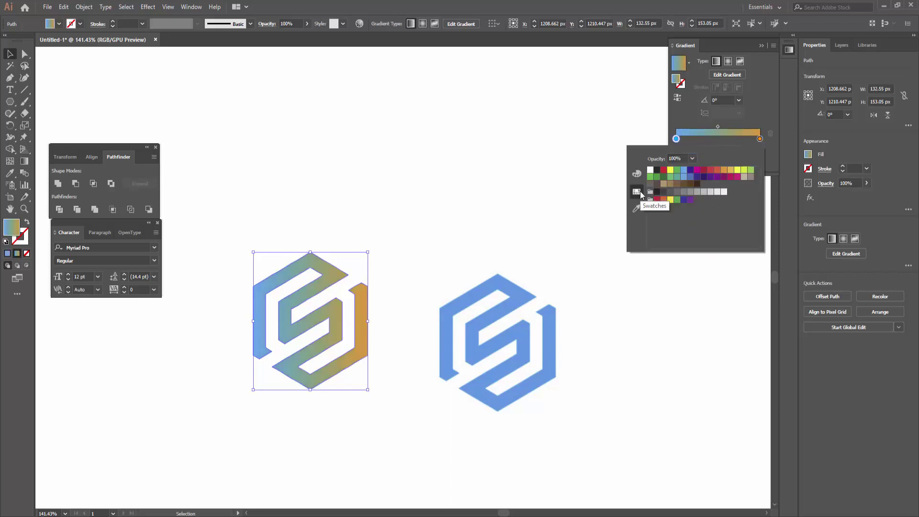
click(696, 170)
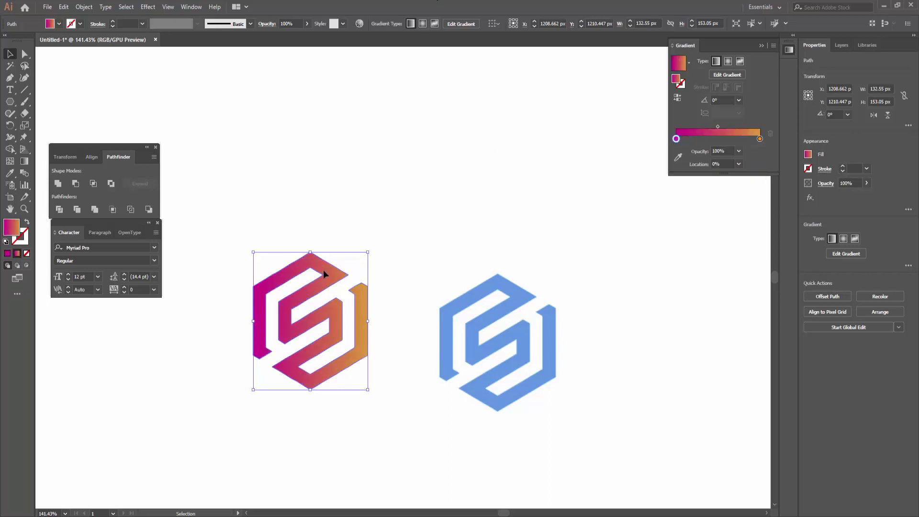
key(g)
drag(242, 232, 352, 392)
key(z)
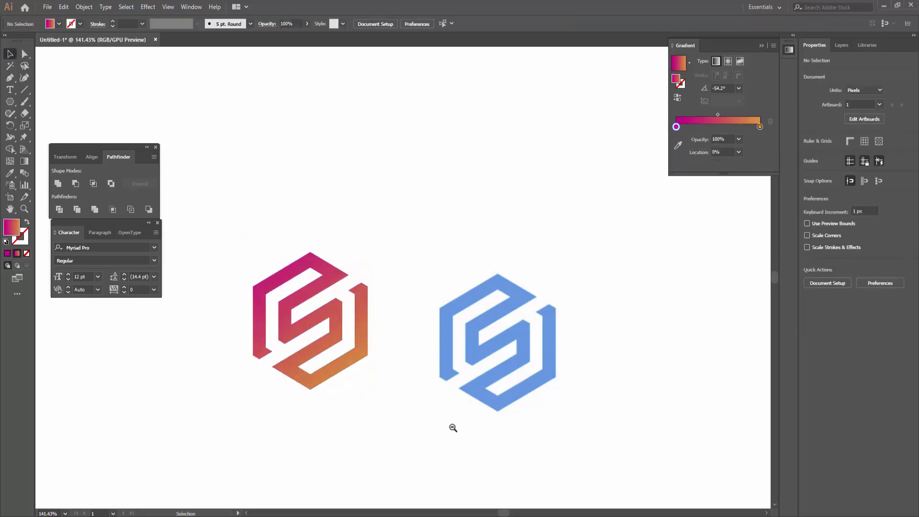
alt+click(451, 369)
Step: Delete the blue reference logo and move the gradient S logo onto the pasteboard
key(v)
click(511, 391)
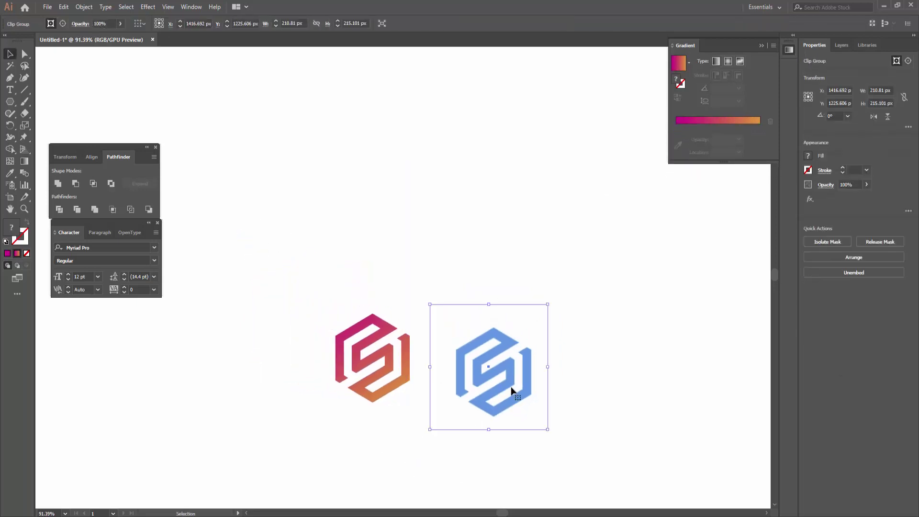
key(Delete)
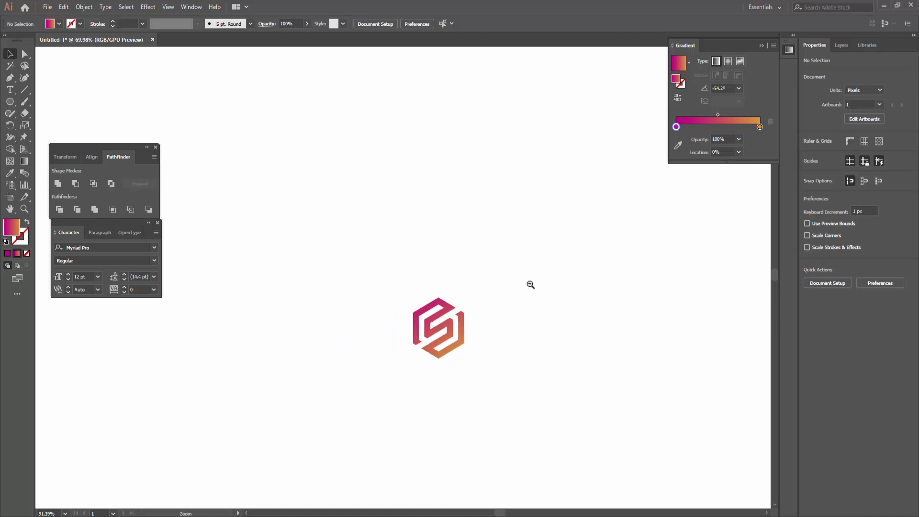
scroll(521, 326, up, 3)
scroll(498, 287, down, 5)
scroll(497, 287, left, 3)
scroll(478, 227, down, 1)
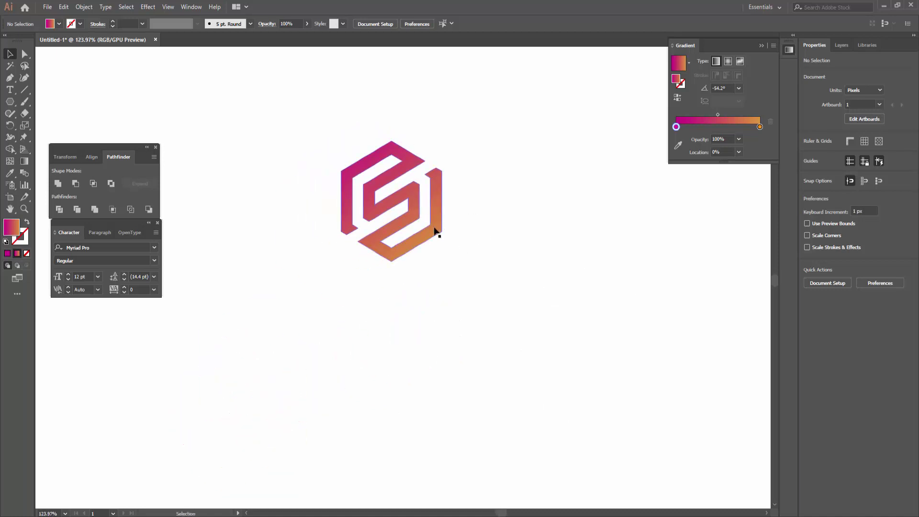
scroll(543, 260, down, 2)
scroll(472, 244, down, 3)
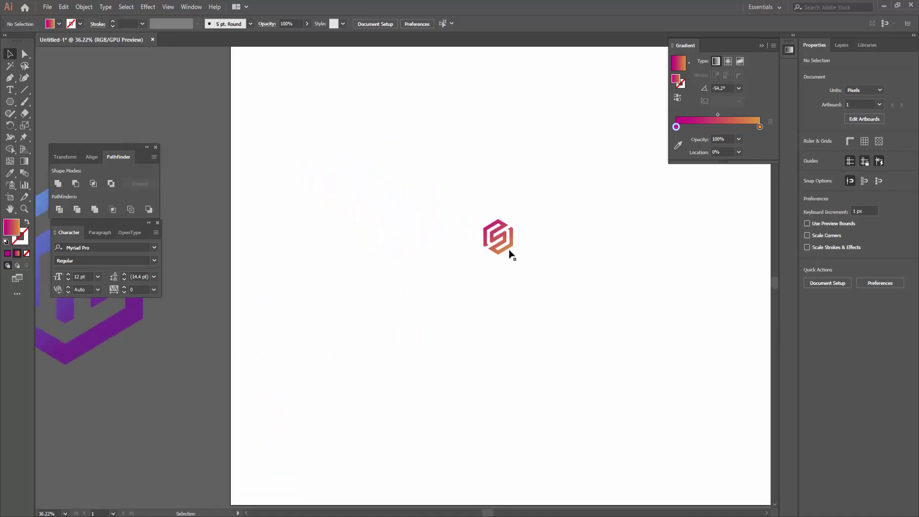
drag(509, 250, 107, 445)
scroll(527, 344, right, 3)
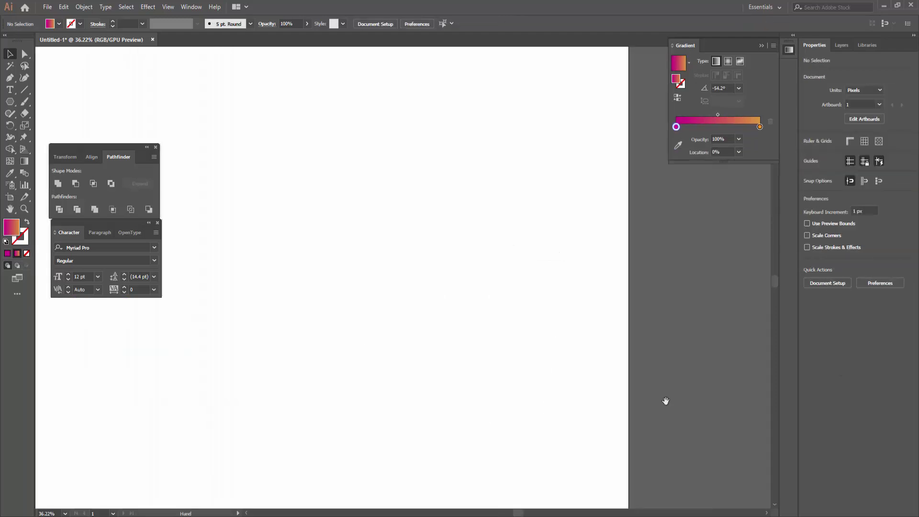
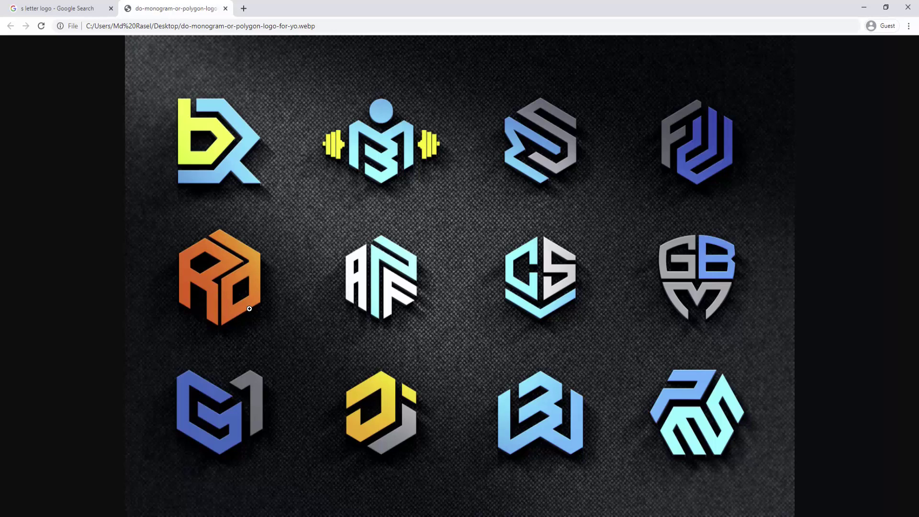
Step: Copy the twelve-logo hexagon monogram sheet from Chrome and paste it into Illustrator
right_click(699, 128)
click(712, 161)
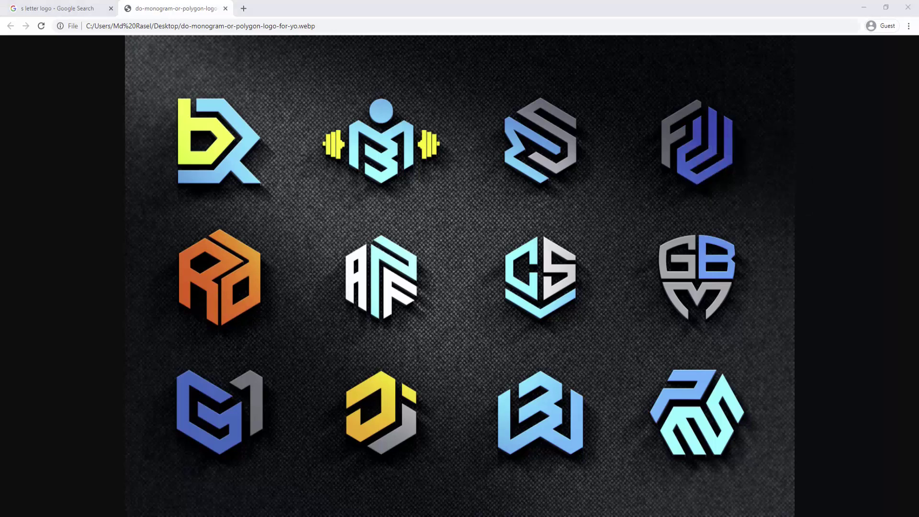
key(ctrl+v)
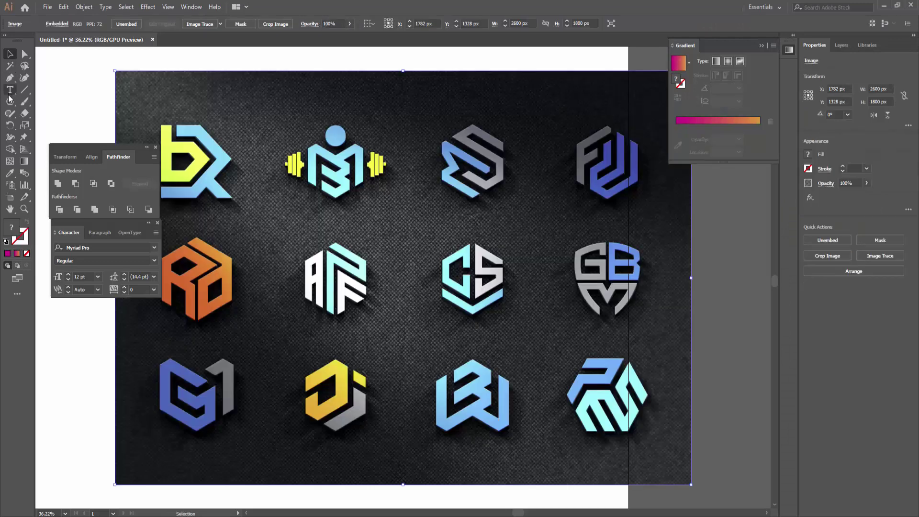
Step: Clip the logo sheet to a rectangle around the top-row grey-and-blue logo
click(9, 101)
drag(567, 118, 649, 214)
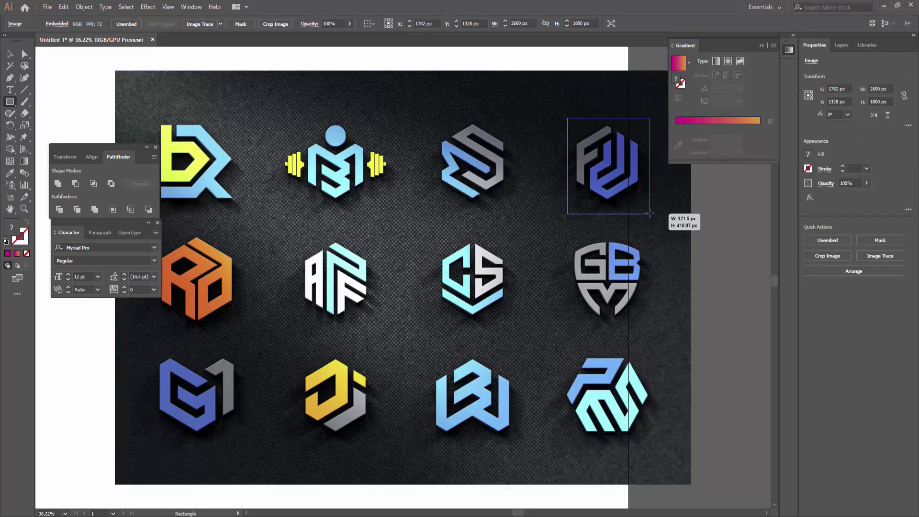
key(v)
key(ctrl+a)
right_click(596, 162)
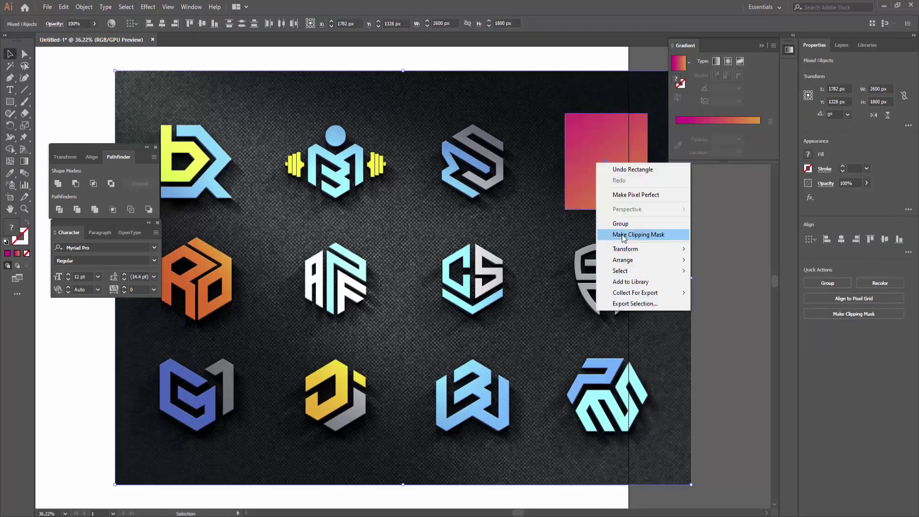
click(623, 235)
Step: Move the cropped logo left on the artboard and enlarge it
drag(608, 182, 301, 183)
click(396, 277)
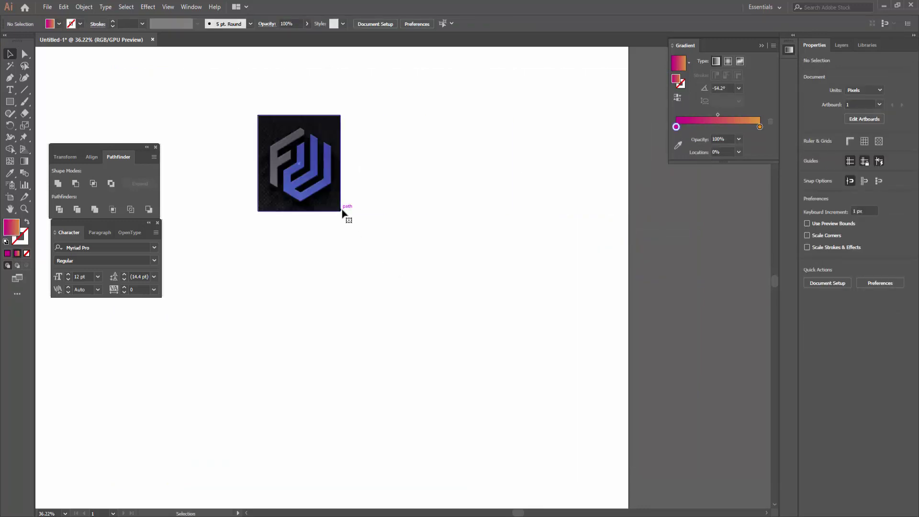
drag(343, 213, 389, 266)
scroll(390, 266, up, 5)
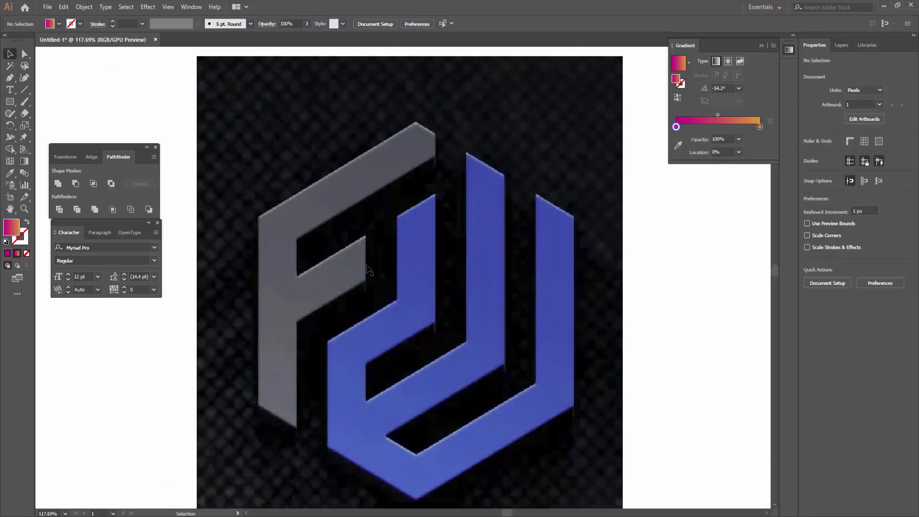
click(24, 89)
mouse_move(261, 176)
mouse_down()
mouse_move(269, 414)
mouse_move(261, 459)
mouse_up()
key(v)
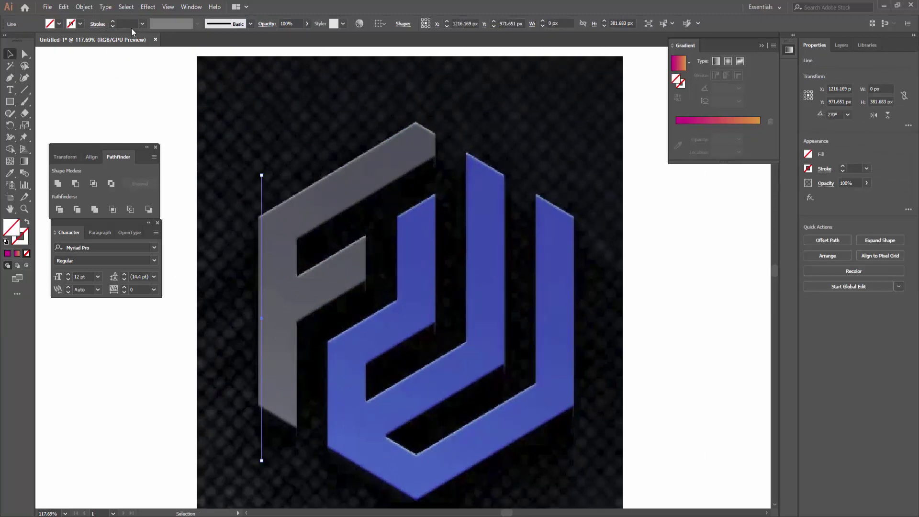
key(period)
click(76, 24)
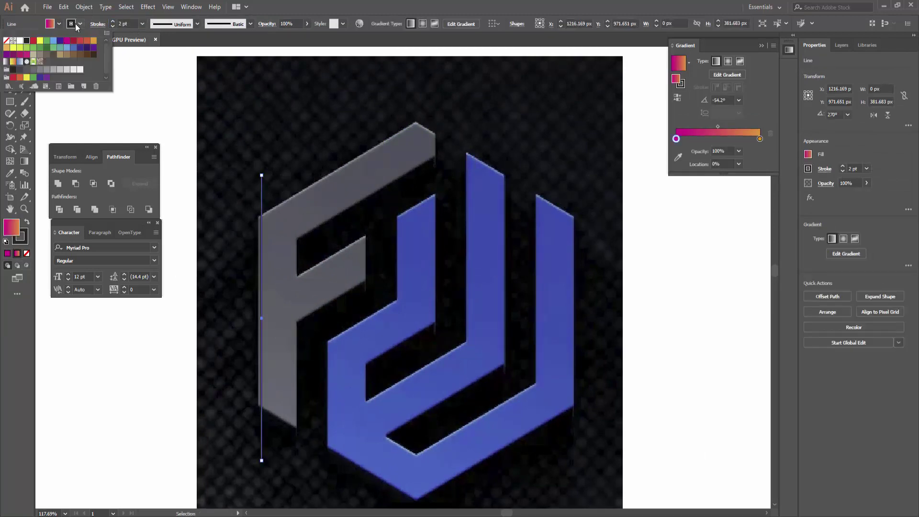
click(41, 44)
click(59, 24)
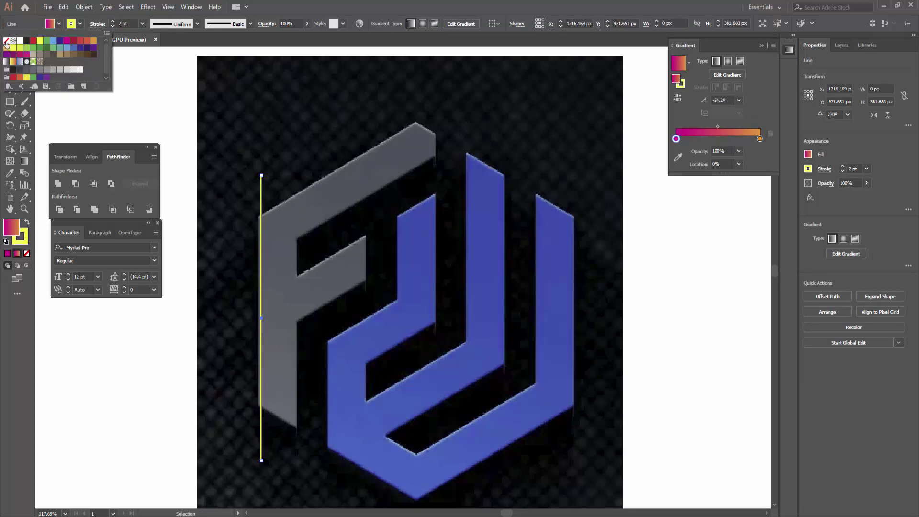
click(6, 40)
click(403, 4)
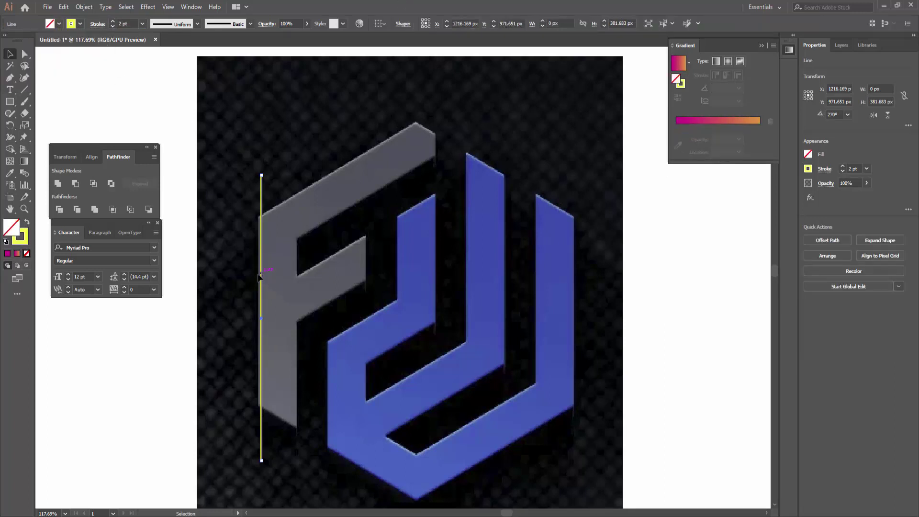
mouse_move(259, 276)
mouse_down()
mouse_move(574, 294)
mouse_move(536, 283)
mouse_up()
key(ctrl+z)
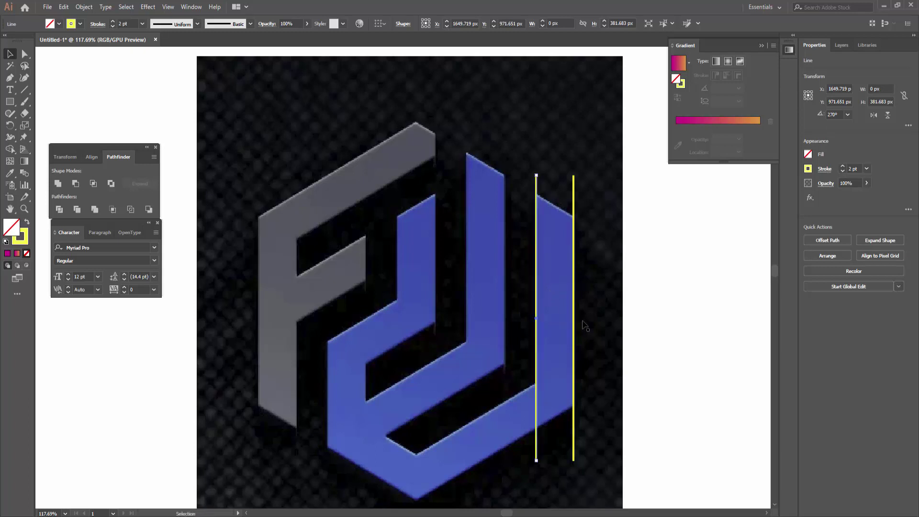
key(ctrl+d)
key(ctrl+z)
key(ctrl+z)
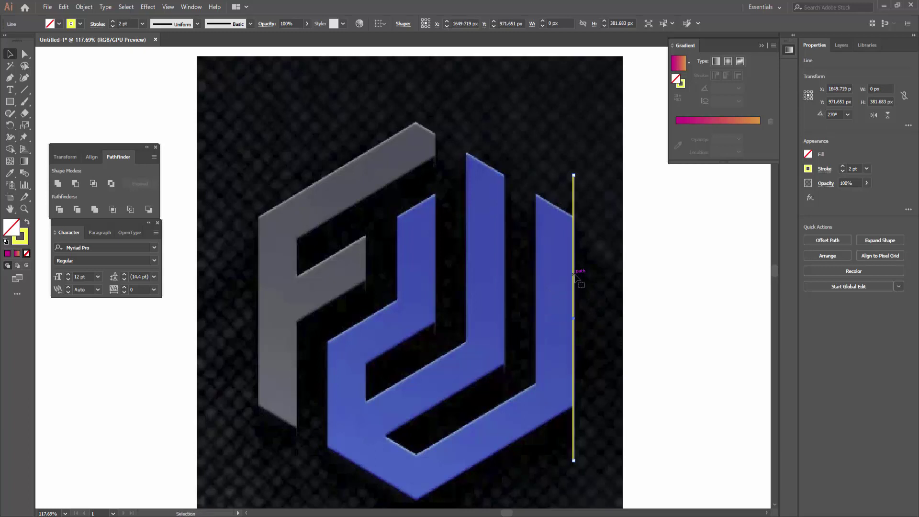
drag(574, 276, 536, 283)
key(ctrl+d)
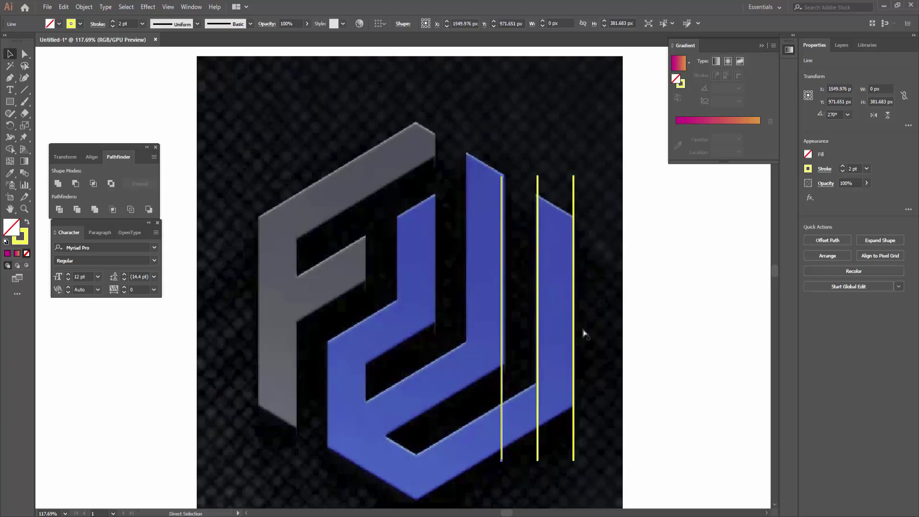
key(ctrl+d)
key(ctrl+d)
key(ctrl+d)
key(ctrl+d)
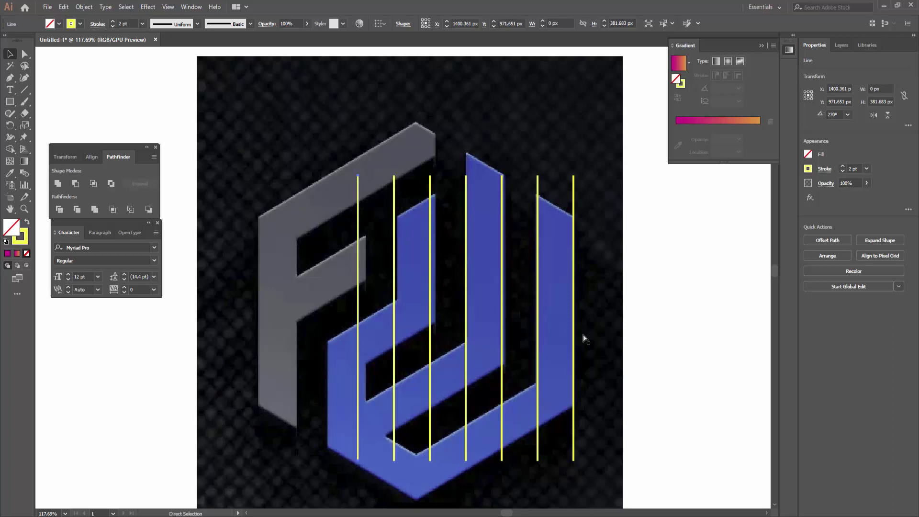
key(ctrl+d)
key(ctrl+d)
key(ctrl+d)
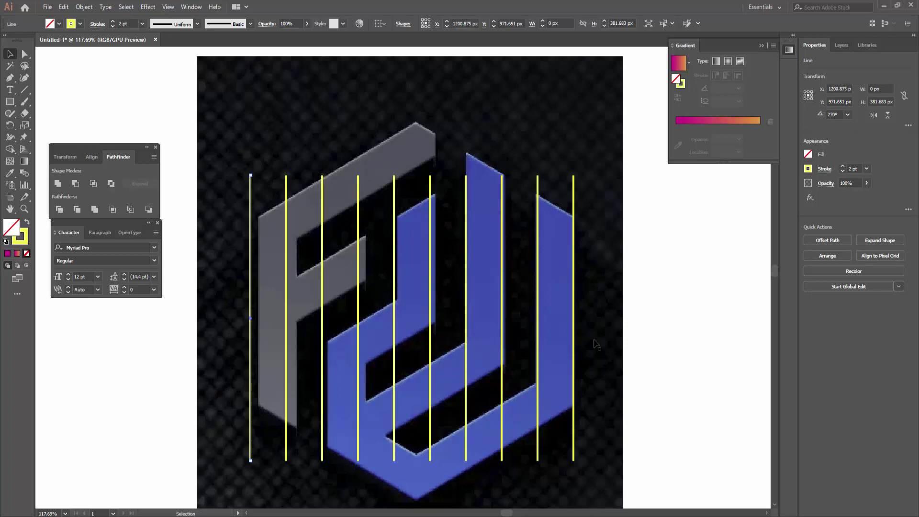
key(ctrl+a)
scroll(366, 338, up, 1)
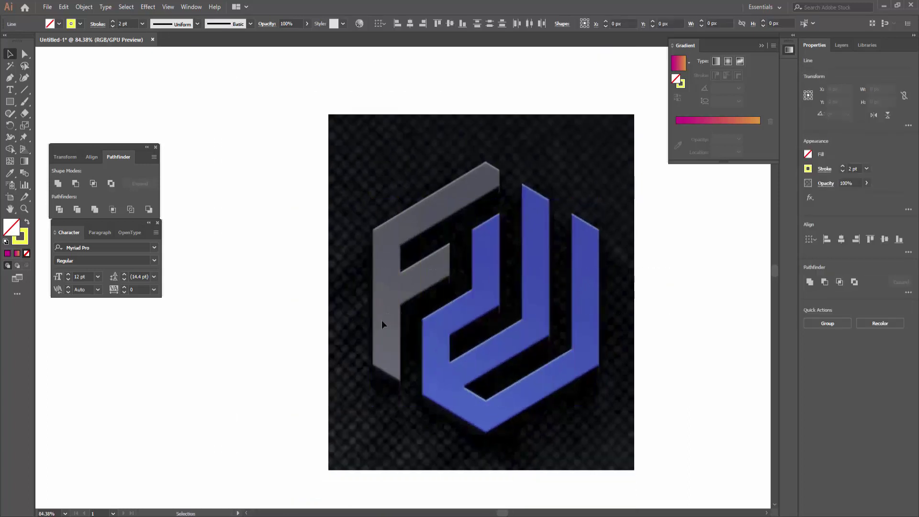
Step: Draw a diagonal strip across the blue shape with the Pen tool and fill it black
click(382, 325)
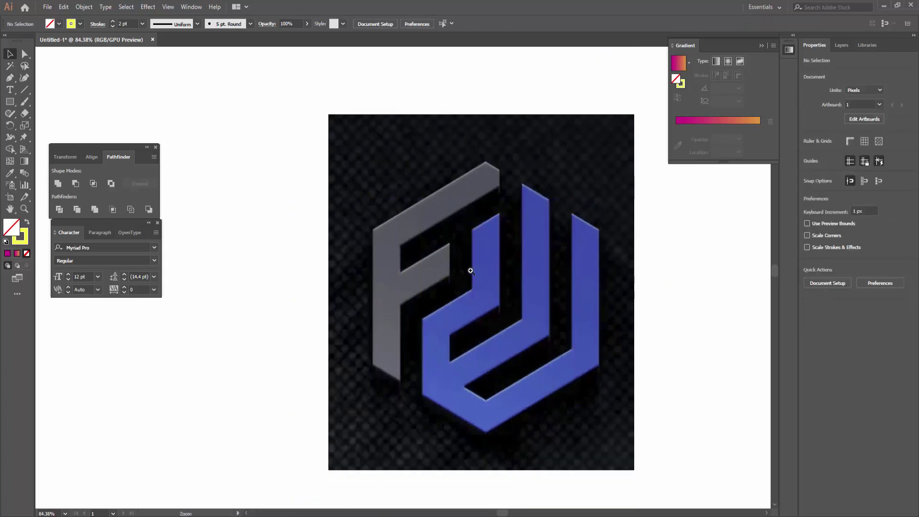
scroll(469, 287, up, 2)
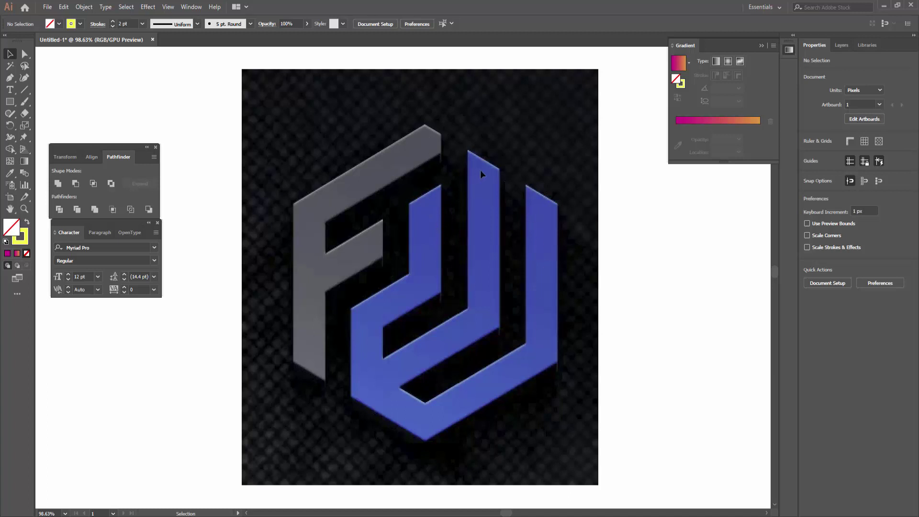
click(10, 77)
click(409, 272)
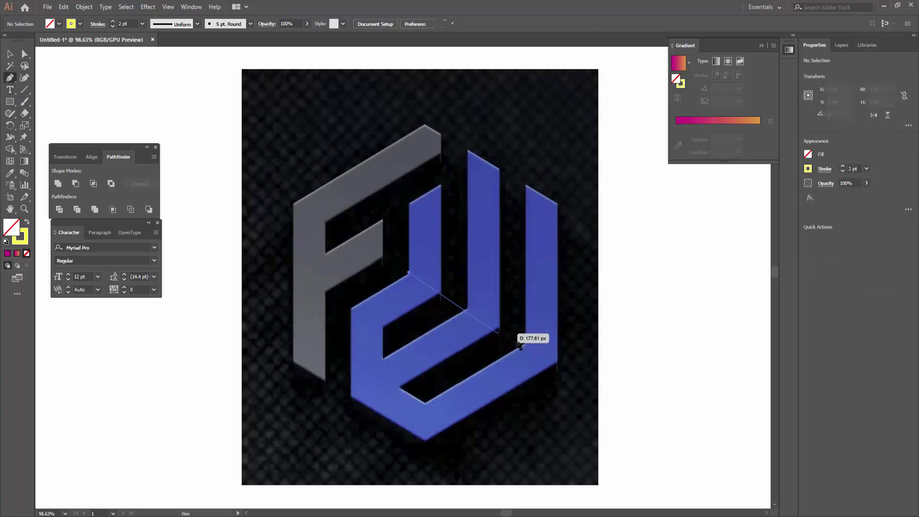
click(568, 365)
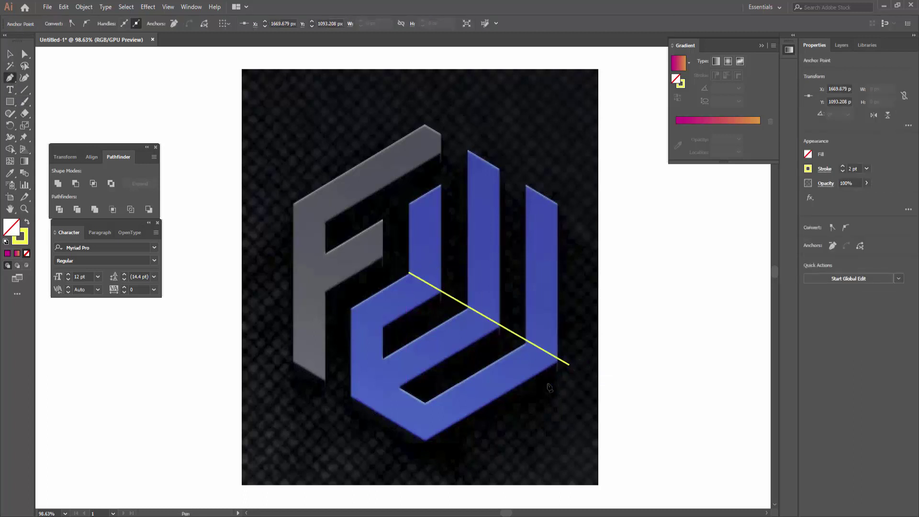
click(549, 384)
click(368, 283)
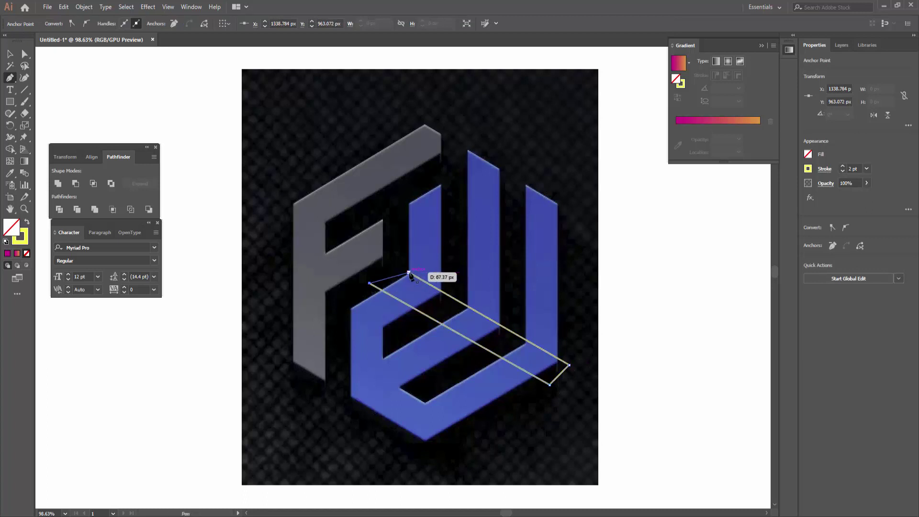
click(408, 273)
key(i)
click(415, 398)
key(v)
click(672, 346)
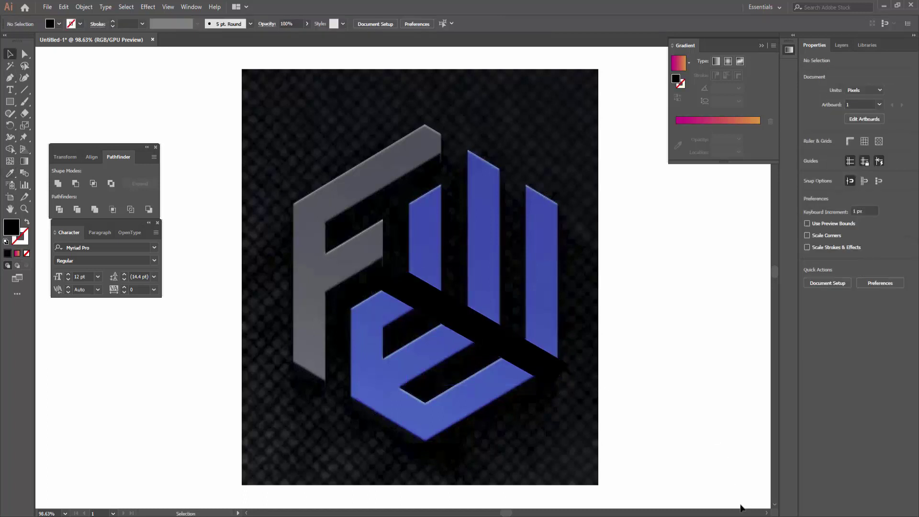
Step: Draw a pointed cap shape over the bars' tops and fill it with the logo's blue
click(9, 78)
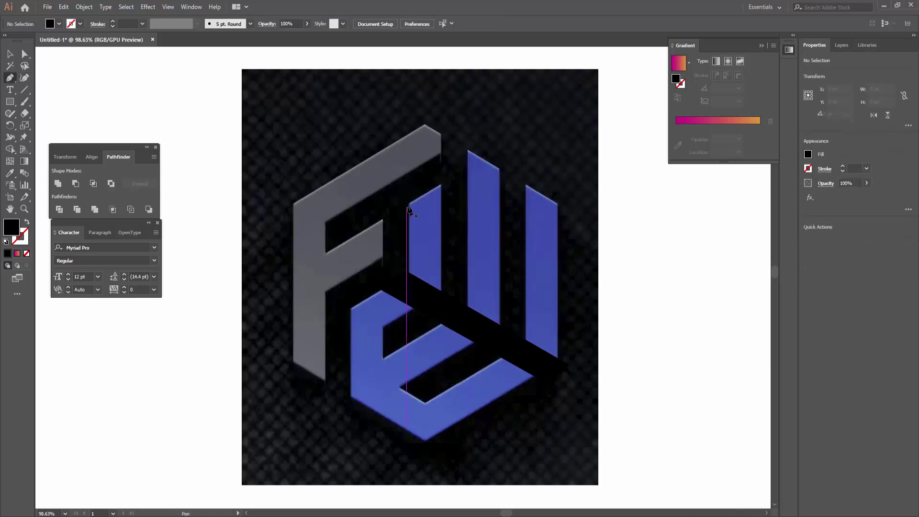
click(408, 205)
click(469, 151)
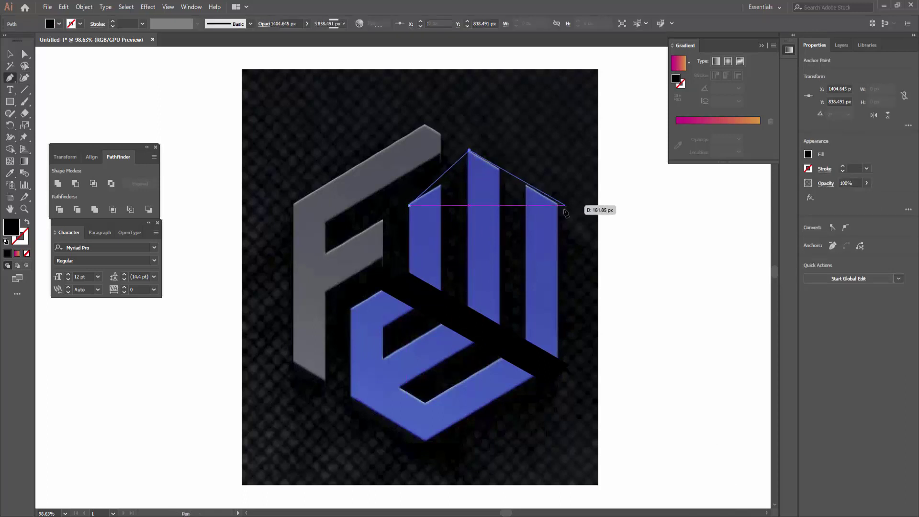
click(557, 205)
click(558, 229)
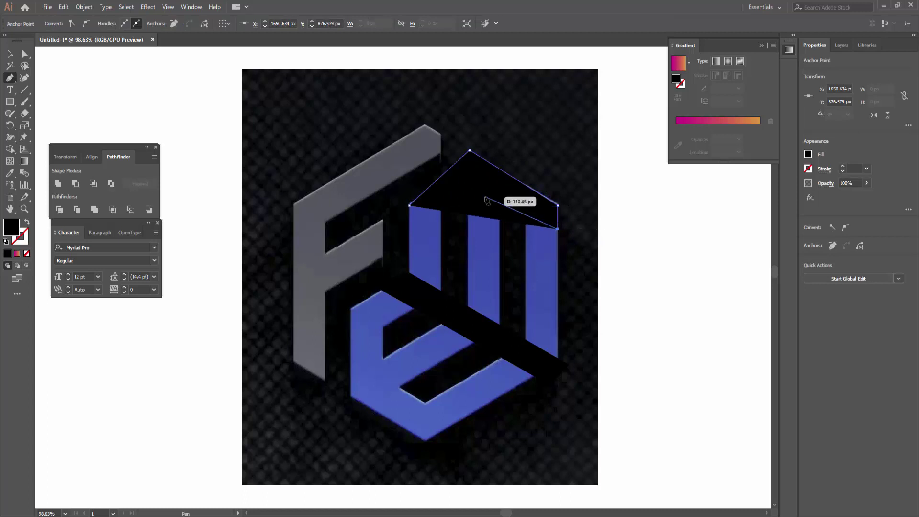
click(489, 190)
click(410, 222)
key(i)
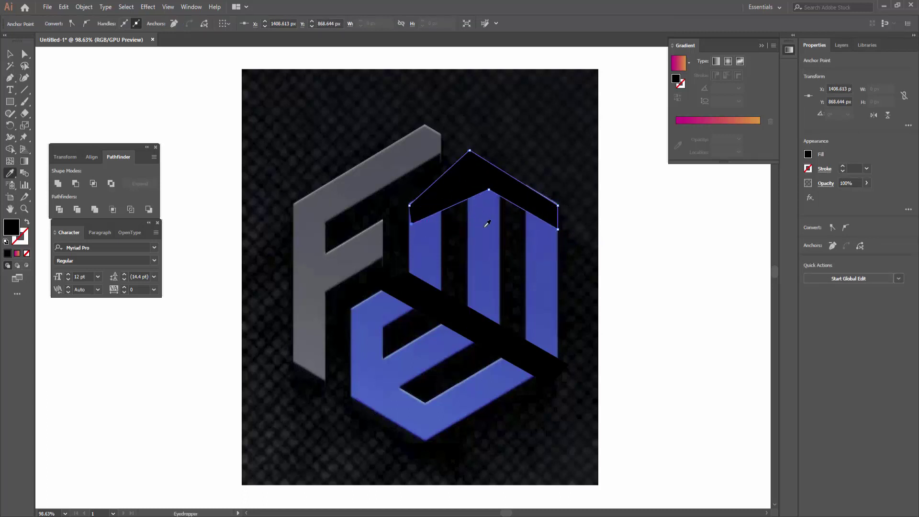
click(486, 219)
key(v)
click(706, 453)
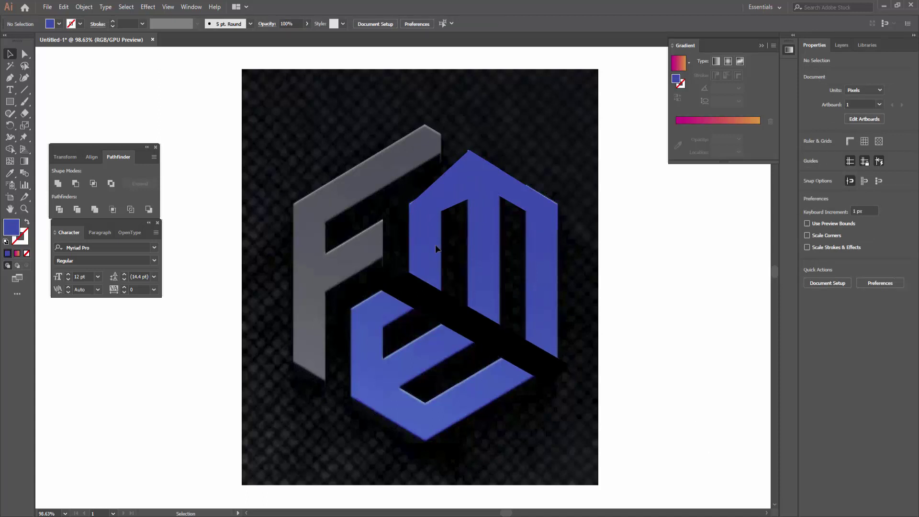
Step: Undo the cap shape, zoom out slightly and select the blue logo path
click(479, 265)
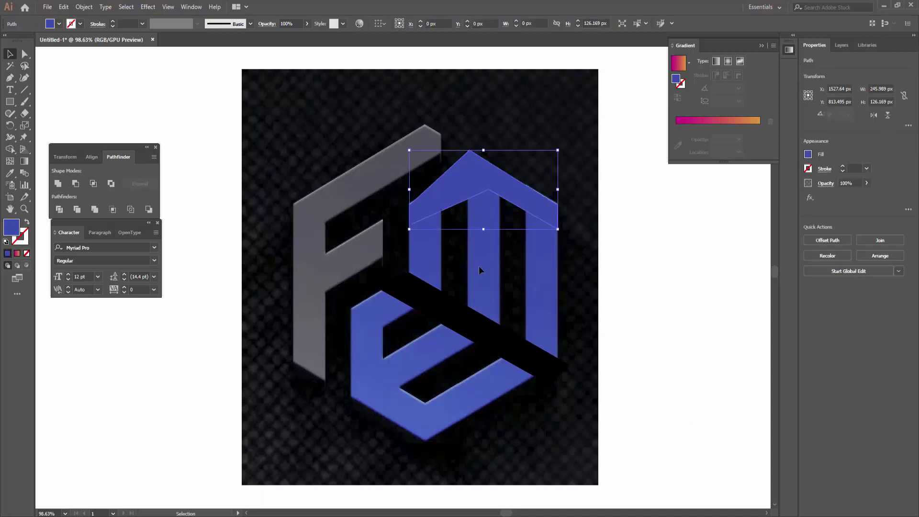
key(ctrl+z)
key(z)
alt+click(460, 303)
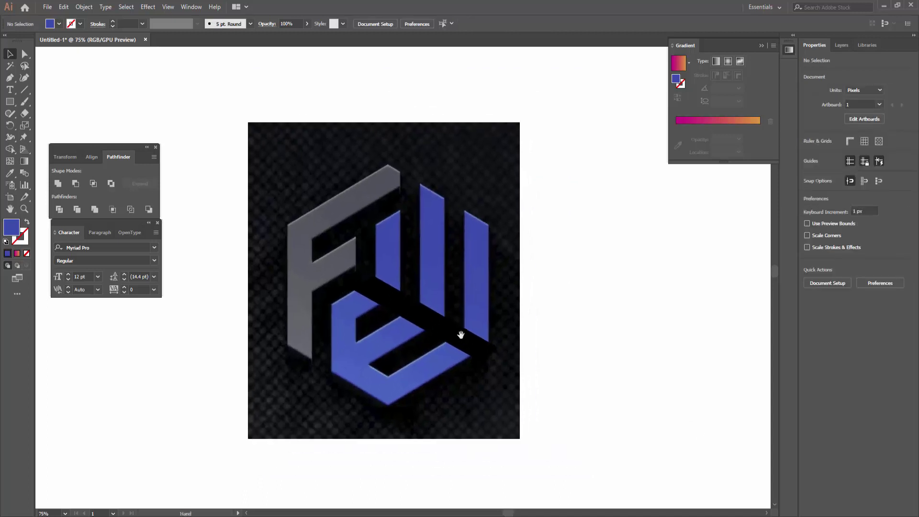
key(v)
click(451, 339)
Step: Draw a vertical line beside the reference image with a black fill
click(366, 244)
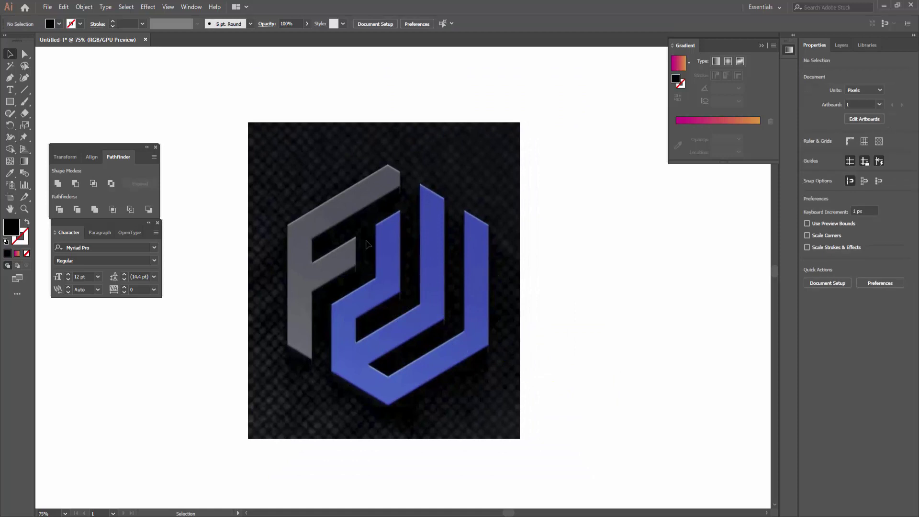
click(25, 89)
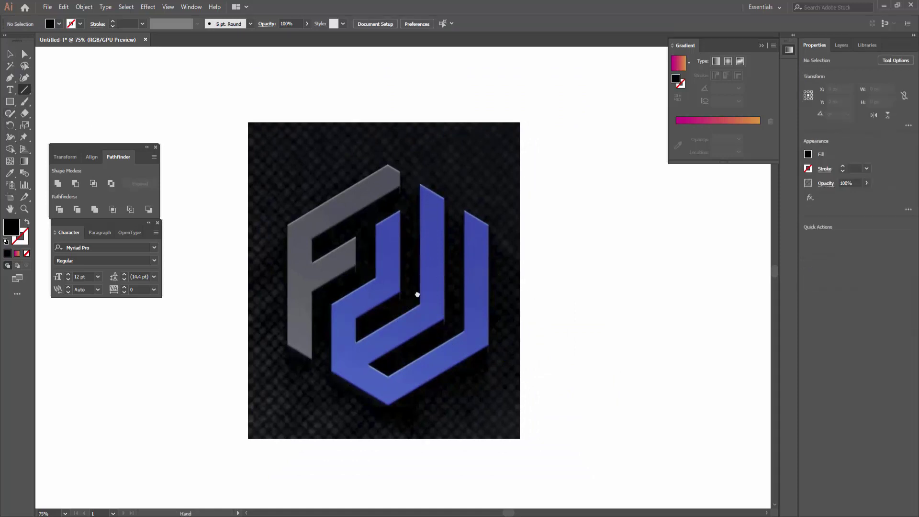
drag(423, 114, 422, 437)
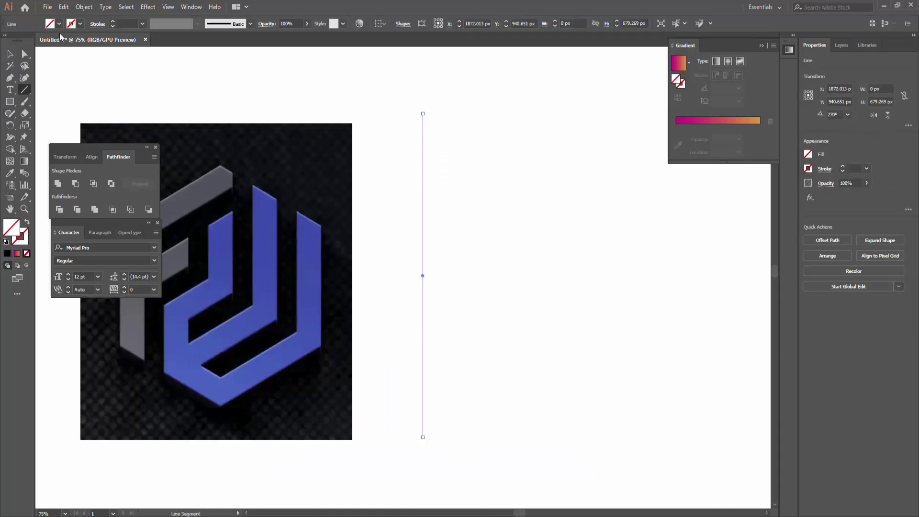
click(50, 24)
click(26, 39)
key(Escape)
key(v)
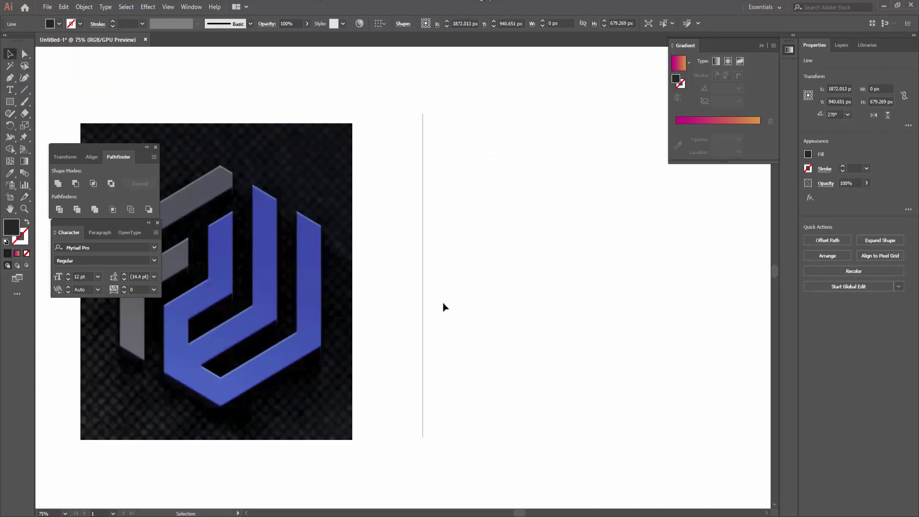
click(442, 306)
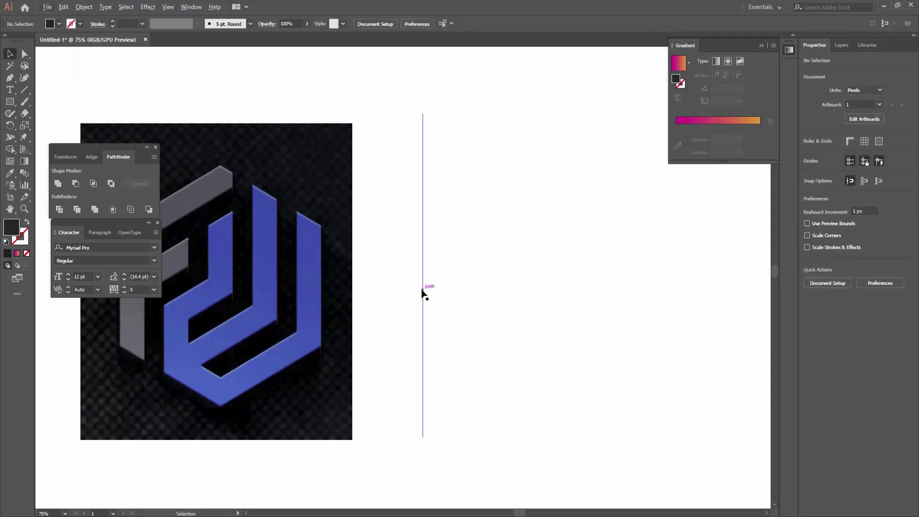
Step: Alt-drag a copy of the line right and repeat it with Ctrl+D into a row of evenly spaced lines
drag(422, 292, 440, 293)
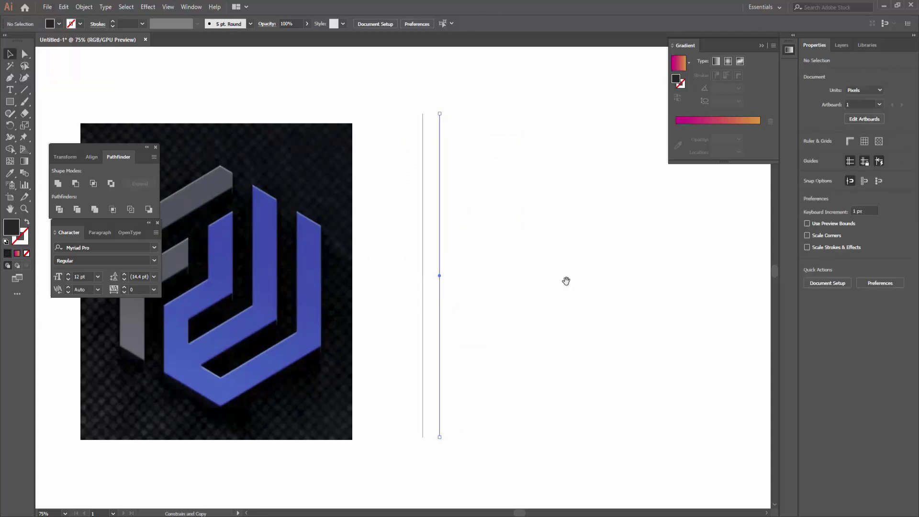
mouse_move(566, 281)
mouse_down()
mouse_move(514, 292)
mouse_move(471, 284)
mouse_up()
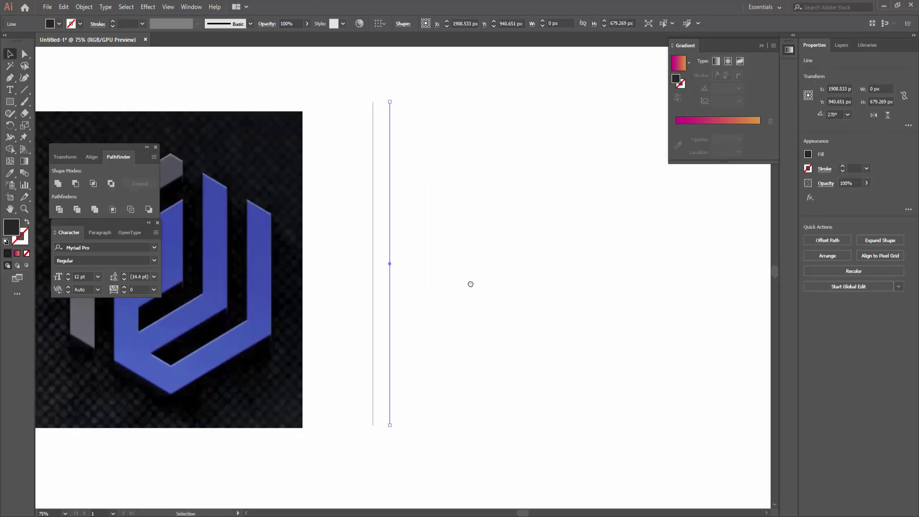
key(a)
key(ctrl+d)
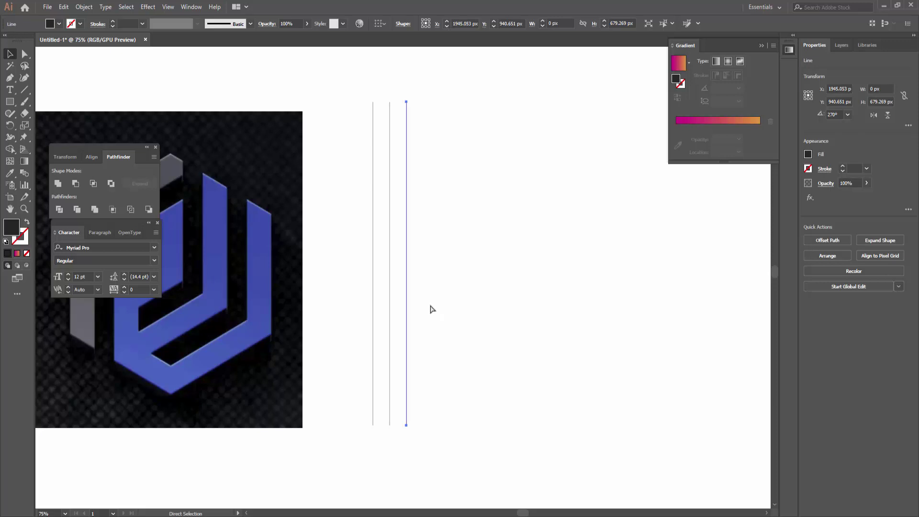
key(ctrl+d)
key(ctrl+d)
key(ctrl+d)
key(ctrl+d)
key(ctrl+d)
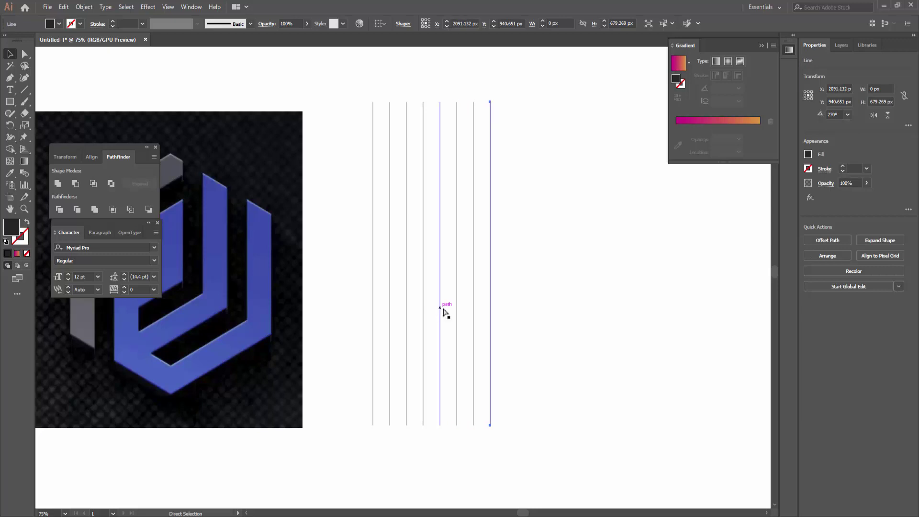
key(ctrl+d)
key(ctrl+d)
click(586, 340)
Step: Draw a point-up hexagon right of the lines with no fill and a 2 pt stroke
drag(10, 101, 39, 138)
drag(618, 310, 658, 383)
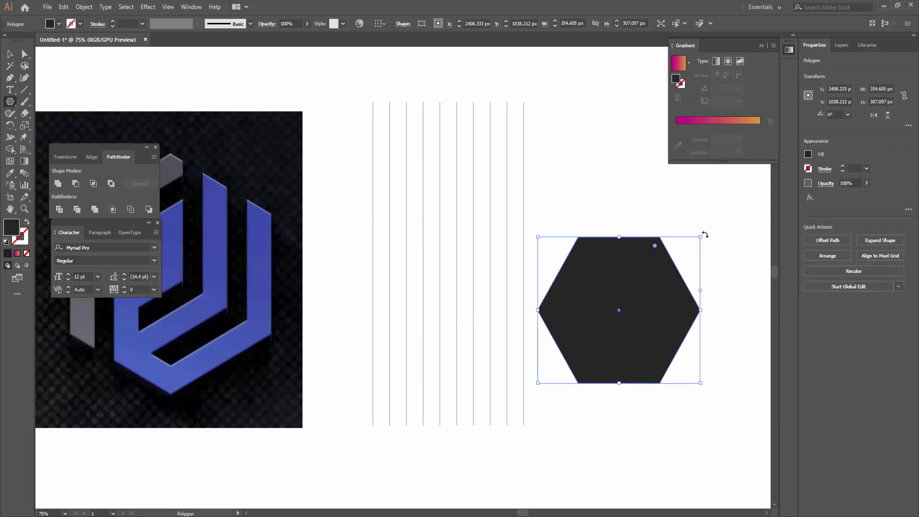
drag(705, 235, 696, 392)
key(v)
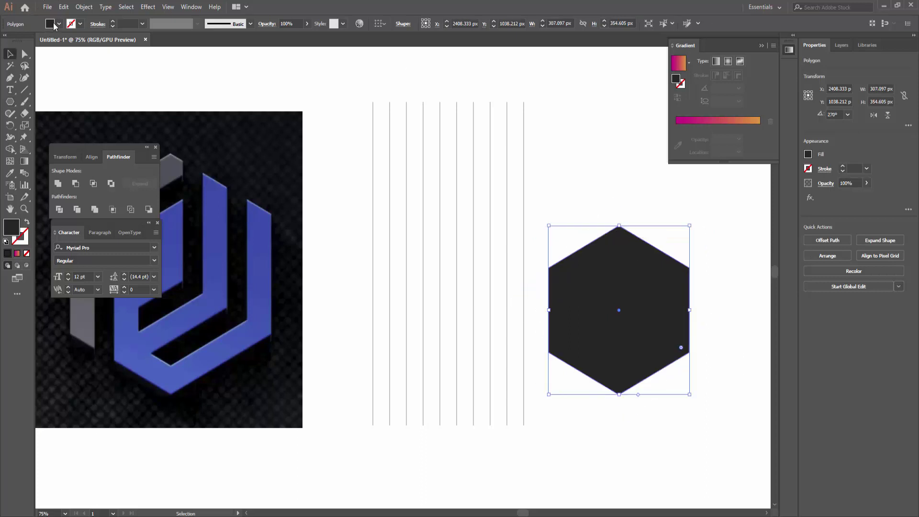
click(58, 24)
click(10, 44)
click(129, 24)
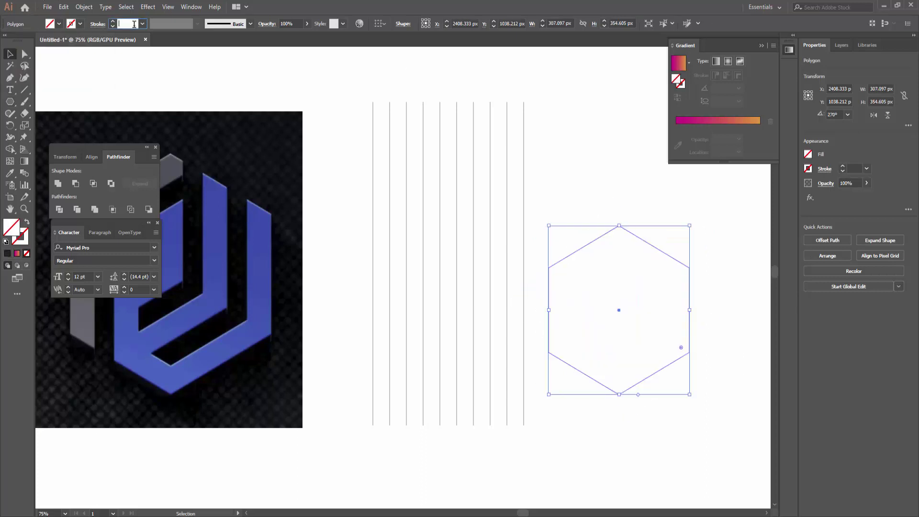
text(2)
key(Return)
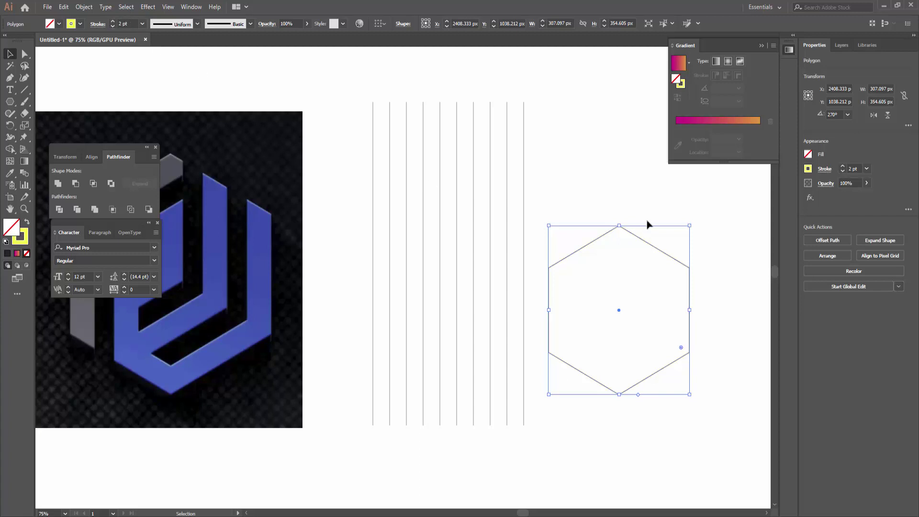
Step: Make the hexagon's stroke dark and move it over the vertical lines
click(628, 238)
click(542, 268)
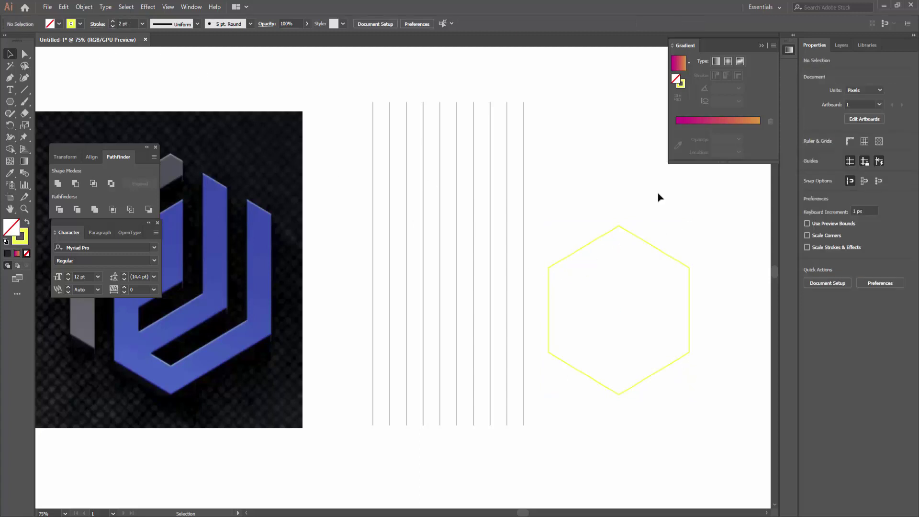
click(80, 24)
click(26, 47)
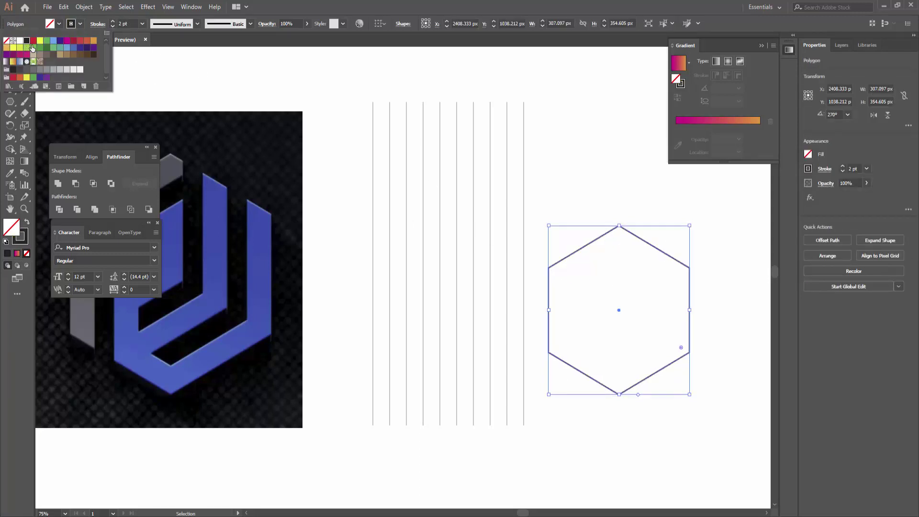
click(585, 302)
mouse_move(548, 298)
mouse_down()
mouse_move(303, 273)
mouse_move(373, 267)
mouse_up()
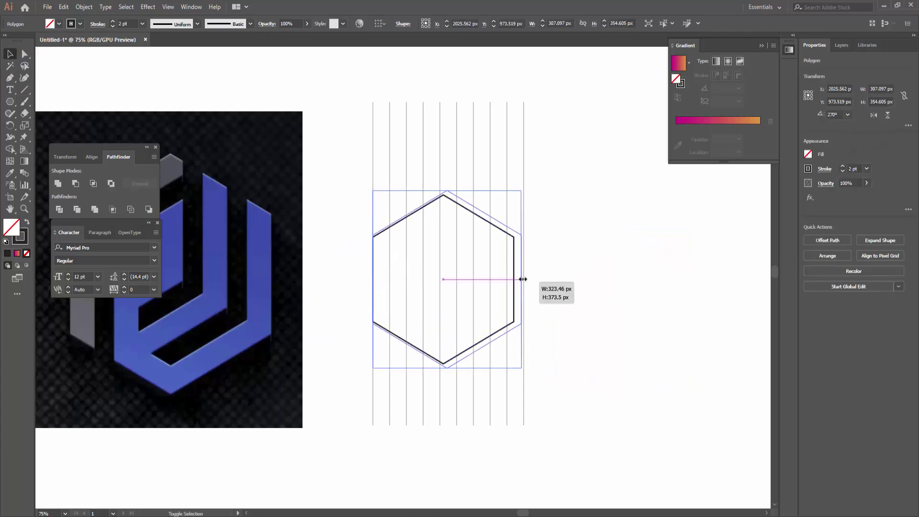
Step: Stretch the hexagon to the lines' width and centre it vertically on them
drag(515, 279, 524, 278)
mouse_move(587, 137)
mouse_down()
mouse_move(446, 339)
mouse_move(355, 375)
mouse_up()
click(451, 24)
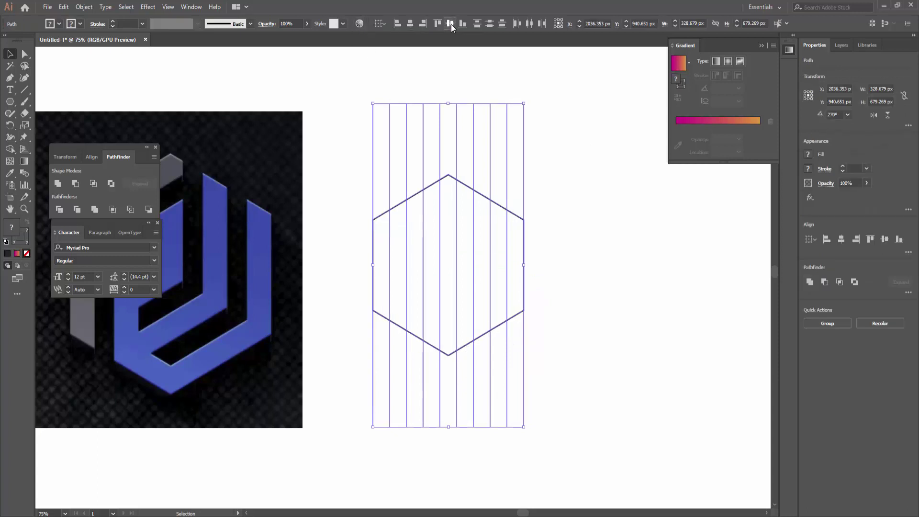
click(604, 364)
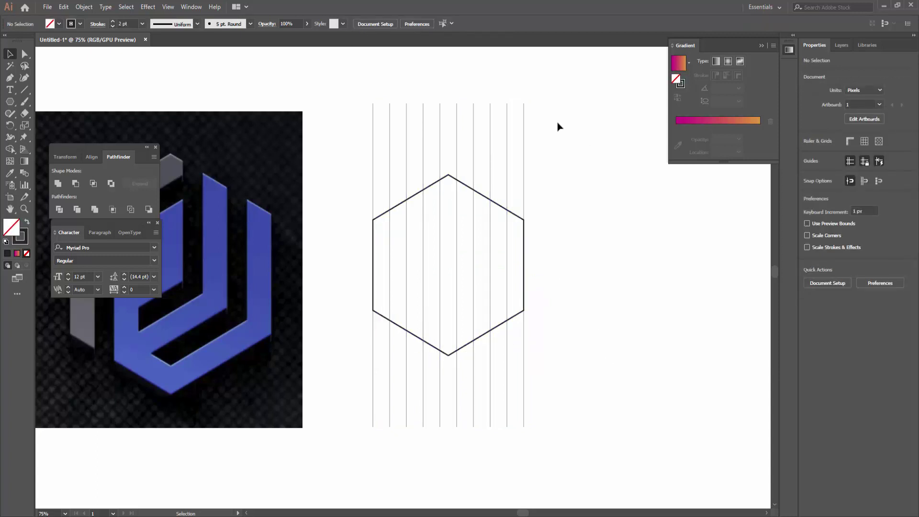
Step: Reflect a copy of the vertical lines at a 60° angle to add a diagonal set
drag(579, 120, 316, 124)
right_click(400, 135)
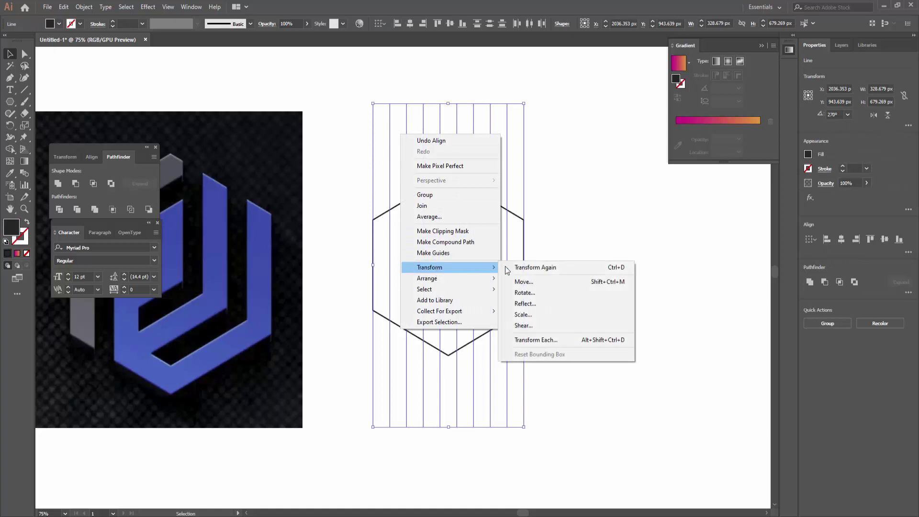
click(535, 300)
click(579, 253)
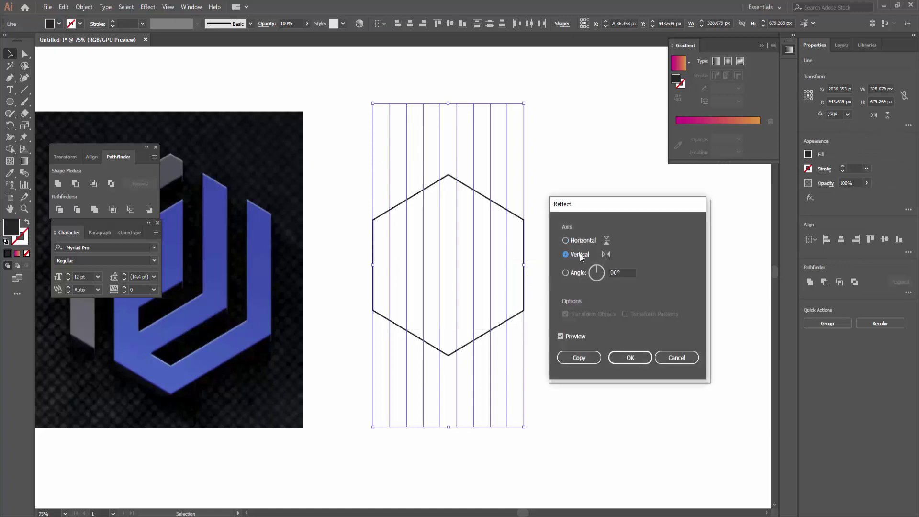
key(Tab)
text(6)
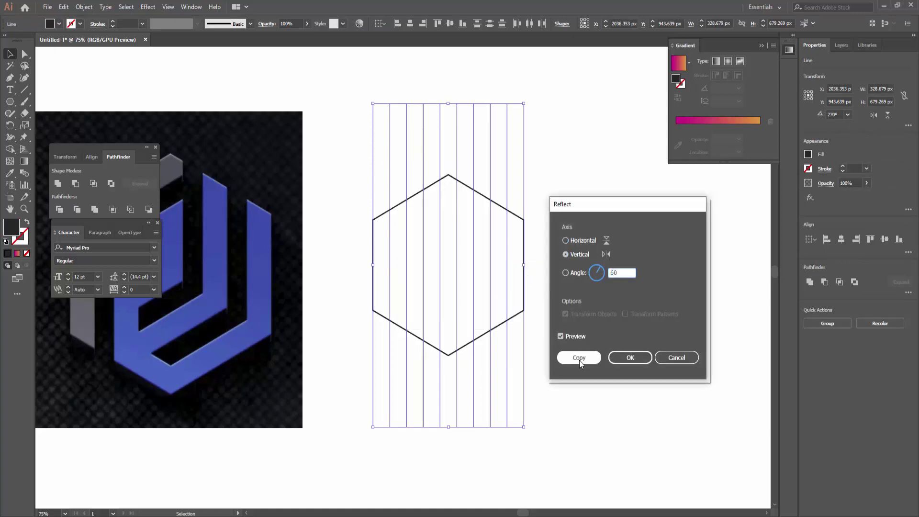
click(579, 358)
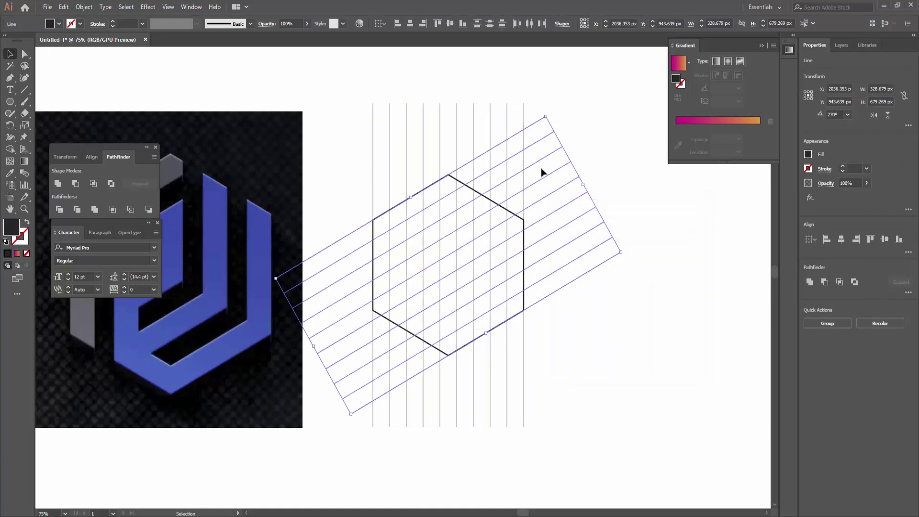
Step: Reflect a copy of the diagonal lines horizontally to complete the grid, and move the hexagon off it
right_click(587, 217)
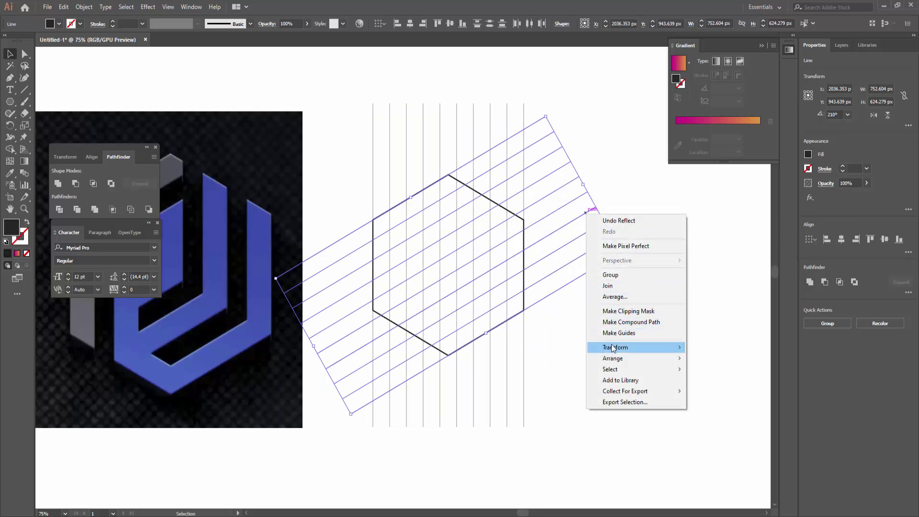
mouse_move(615, 347)
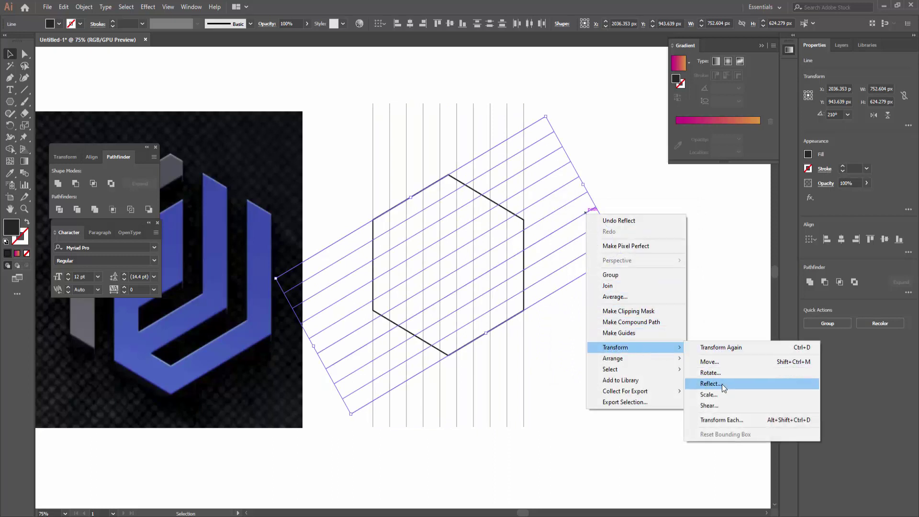
click(721, 383)
click(575, 241)
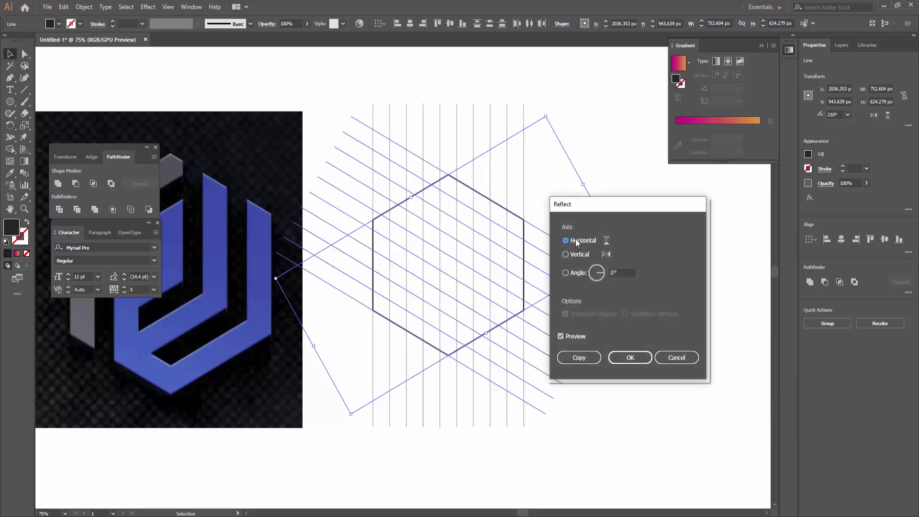
click(575, 358)
click(648, 392)
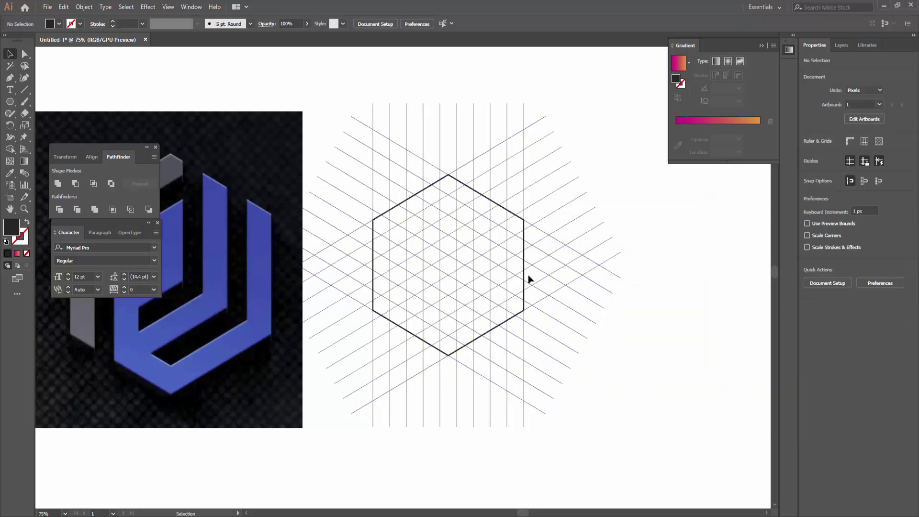
drag(525, 268, 707, 400)
Step: Delete the hexagon, then bring the reference image into view and send it behind everything
key(Delete)
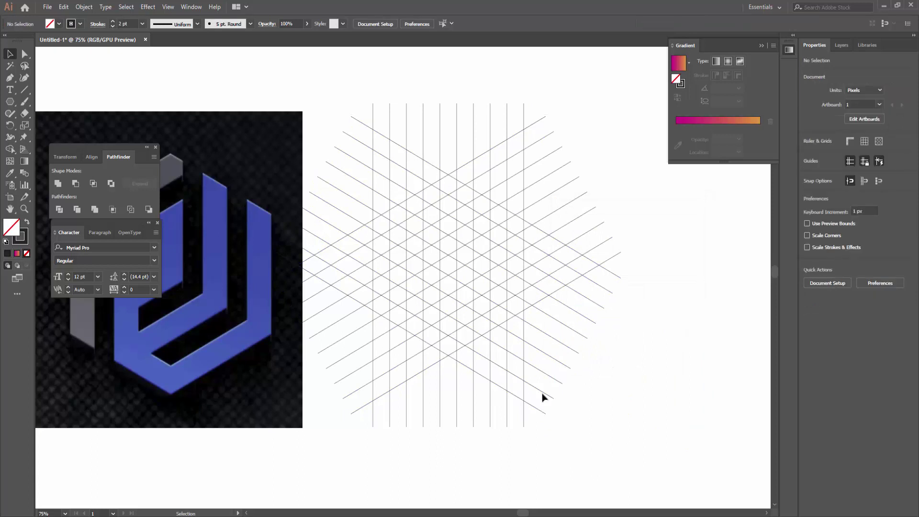
drag(214, 359, 313, 377)
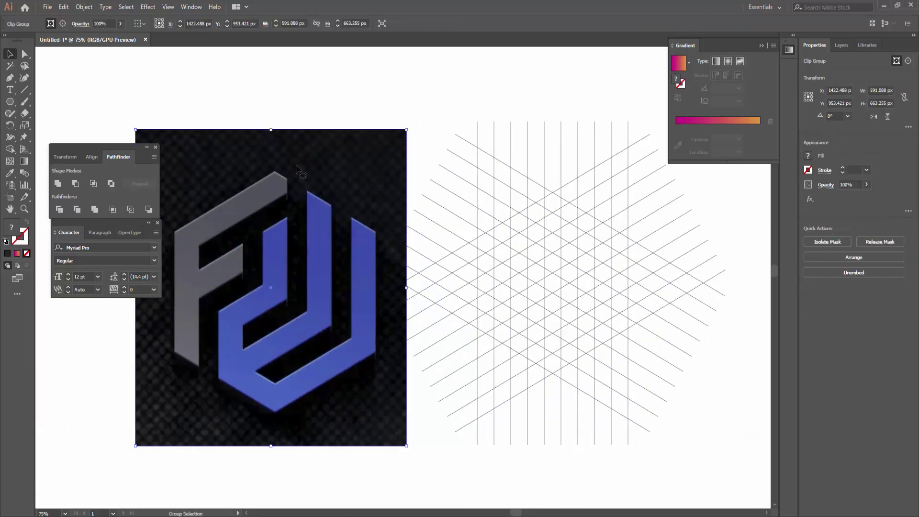
drag(238, 241, 301, 222)
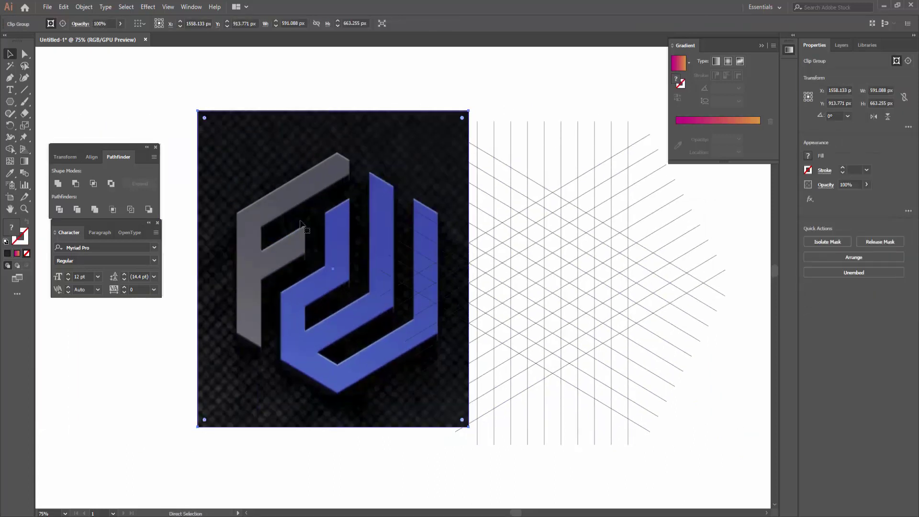
right_click(306, 221)
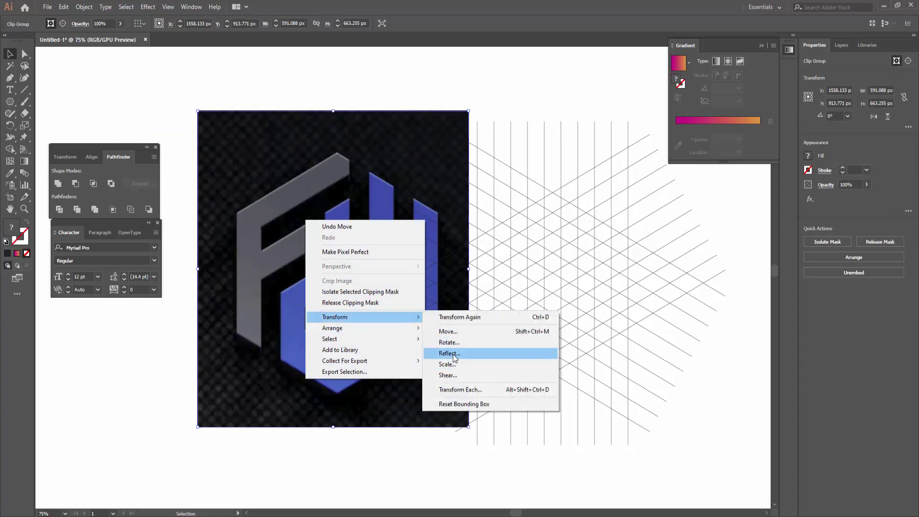
mouse_move(332, 327)
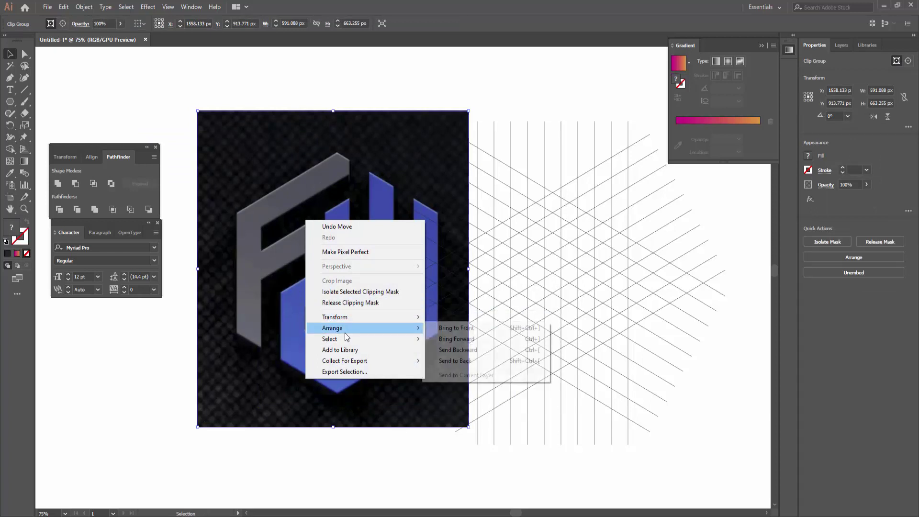
click(455, 361)
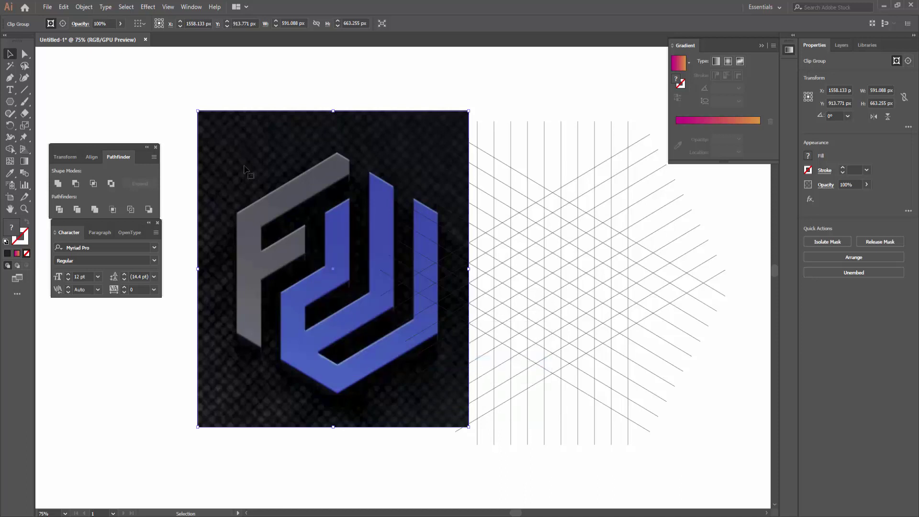
drag(246, 169, 449, 167)
Step: Zoom in to check the reference logo, fit the artboard, and drag the image left off the grid
key(z)
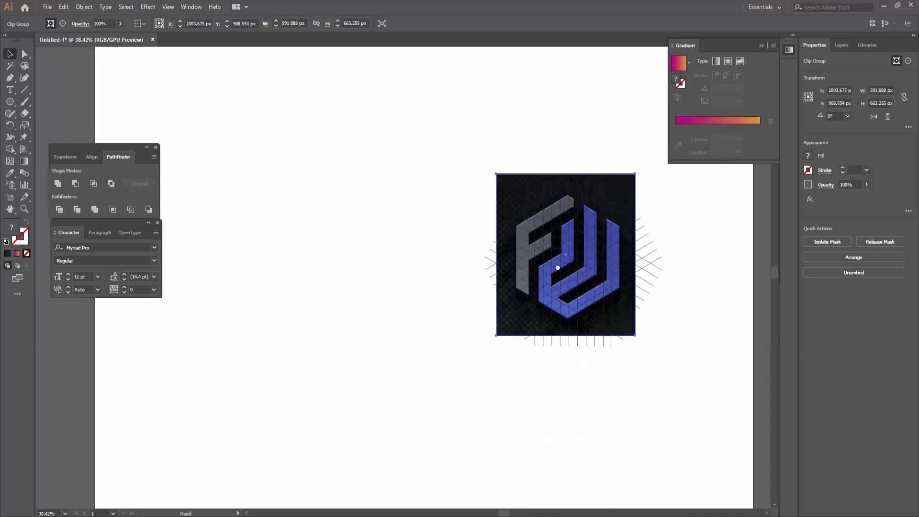
click(512, 265)
key(v)
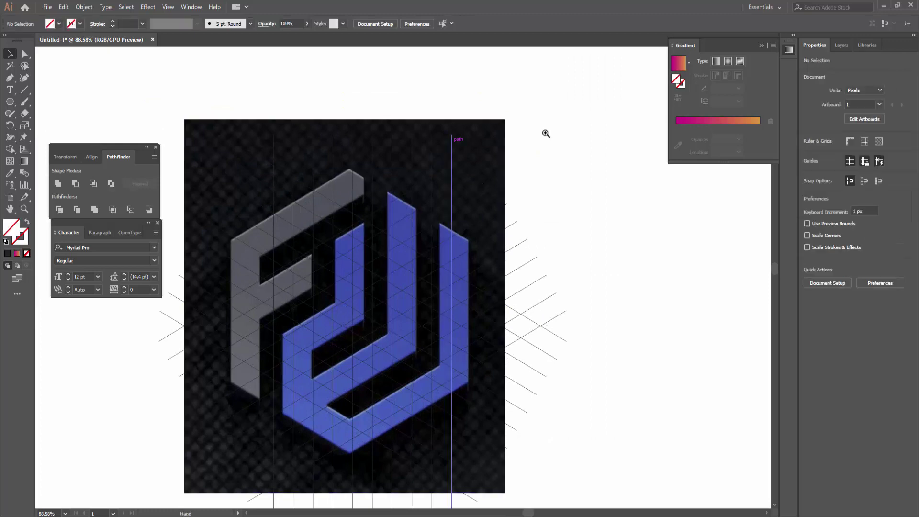
key(ctrl+0)
mouse_move(372, 114)
mouse_down()
mouse_move(151, 148)
mouse_move(279, 115)
mouse_move(582, 379)
mouse_up()
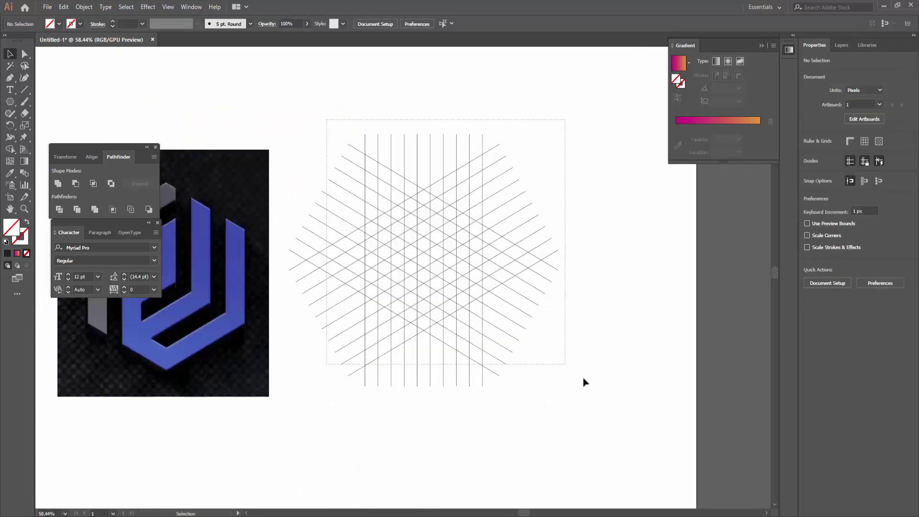
Step: Give the grid a white fill and position the reference image underneath it
click(59, 24)
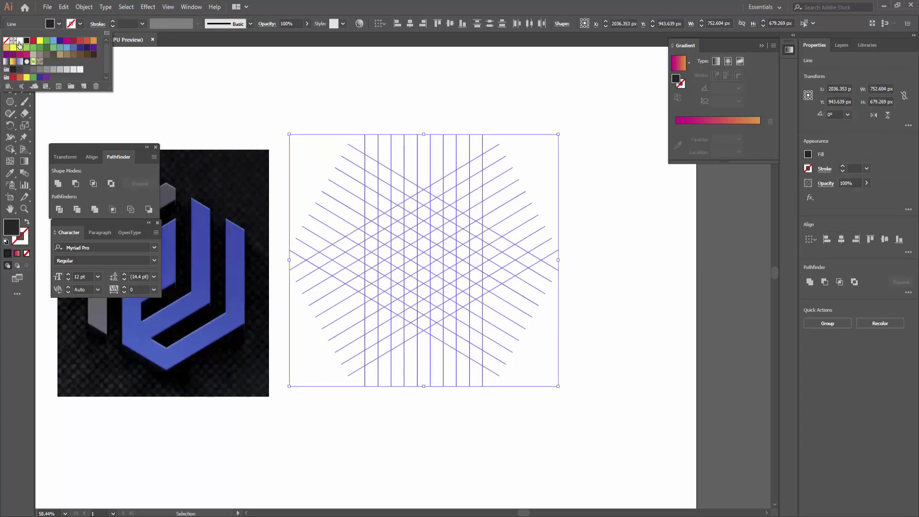
click(20, 42)
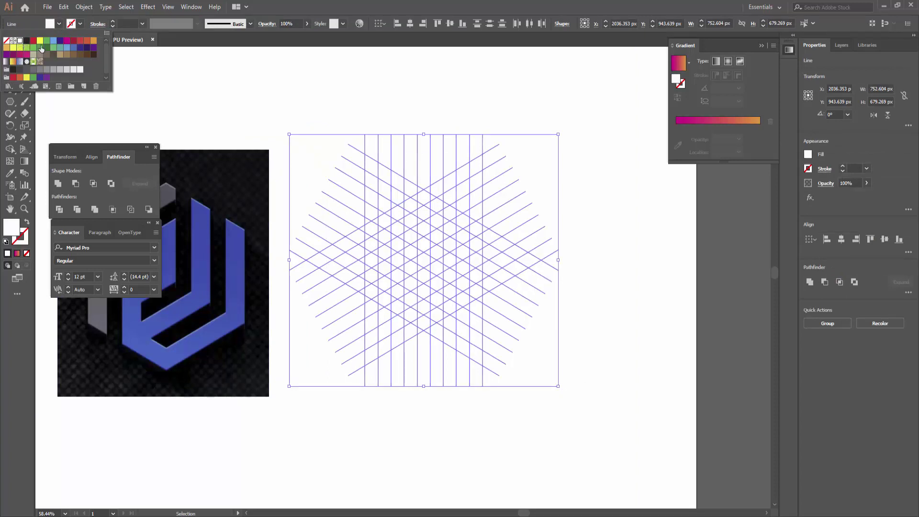
click(305, 80)
drag(228, 389, 499, 358)
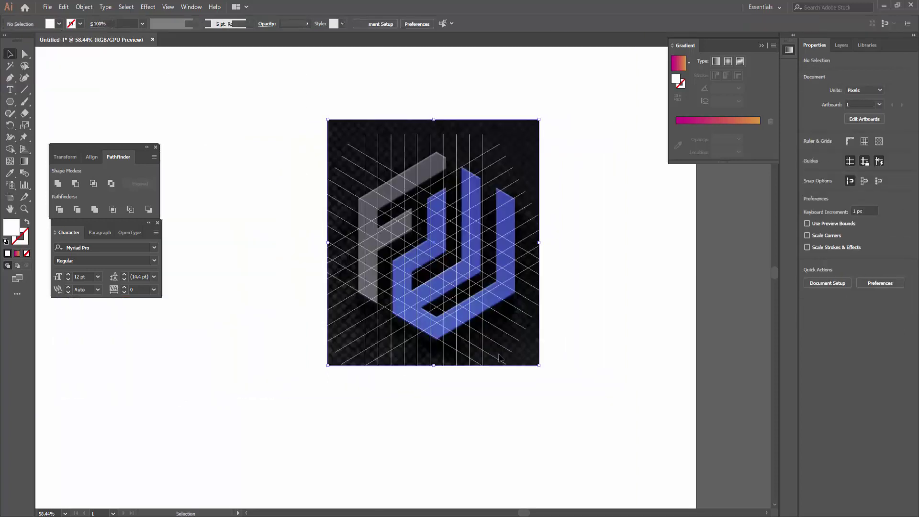
key(ctrl+plus)
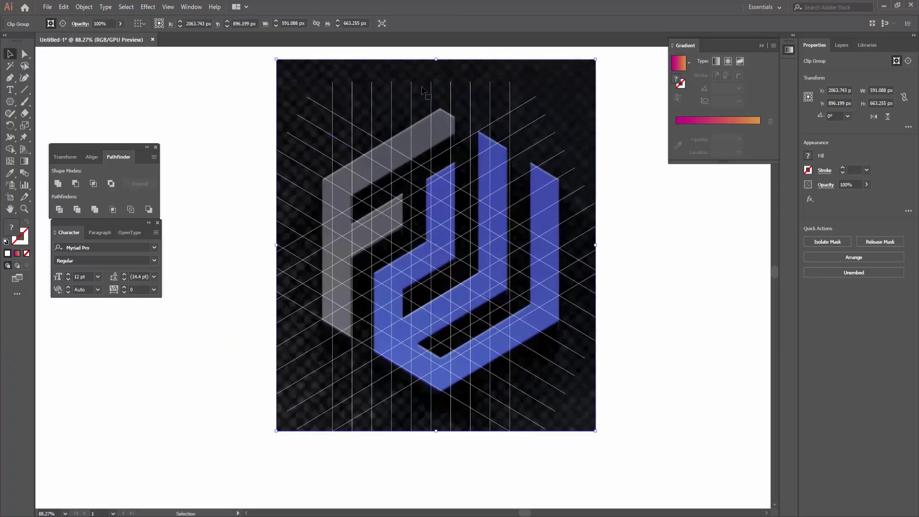
drag(436, 97, 429, 131)
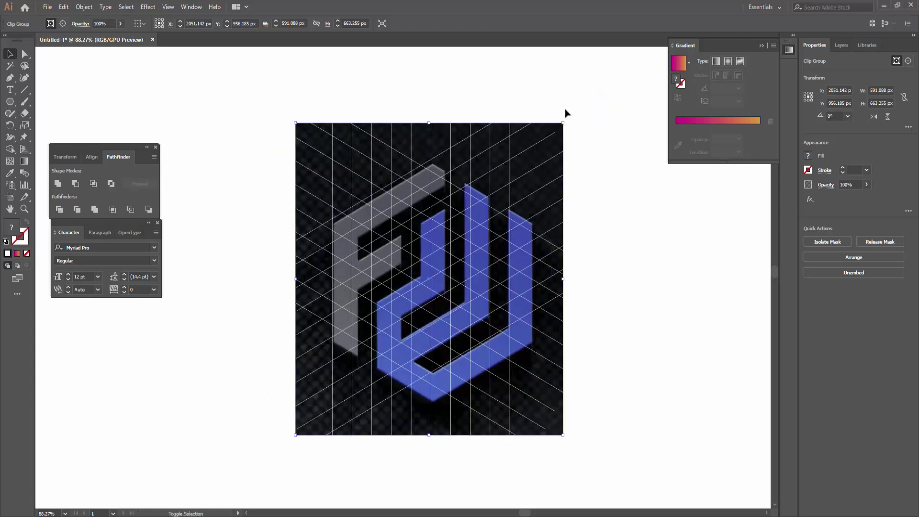
key(ctrl+plus)
drag(425, 130, 435, 134)
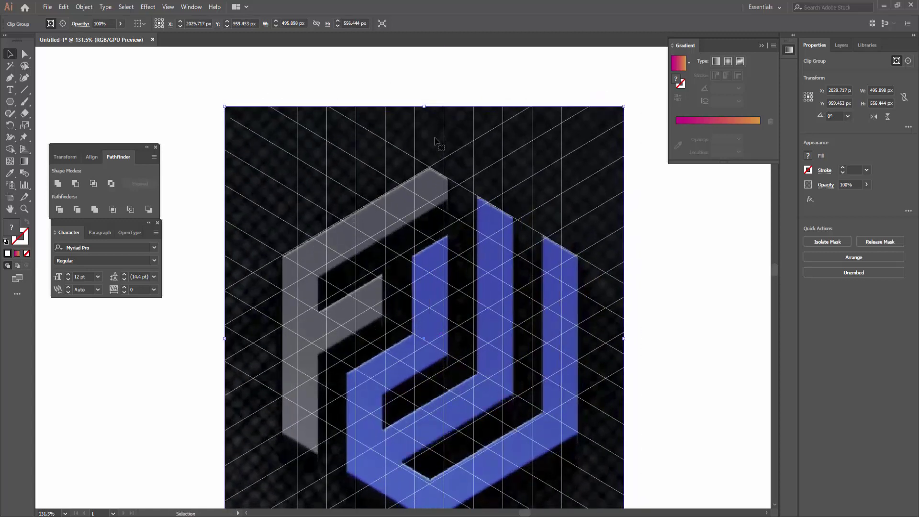
Step: Resize the reference image's left, bottom, right and top edges so its strokes follow the grid
scroll(455, 338, down, 3)
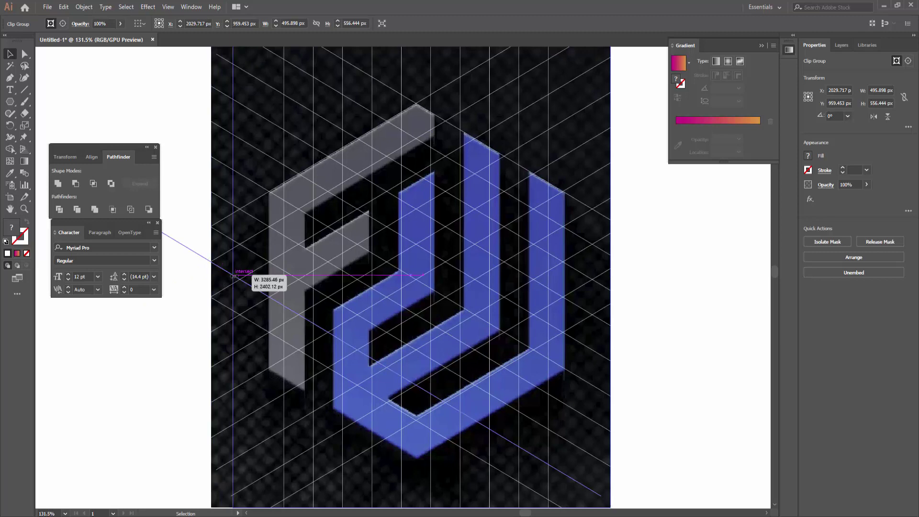
drag(211, 275, 229, 275)
scroll(457, 370, down, 3)
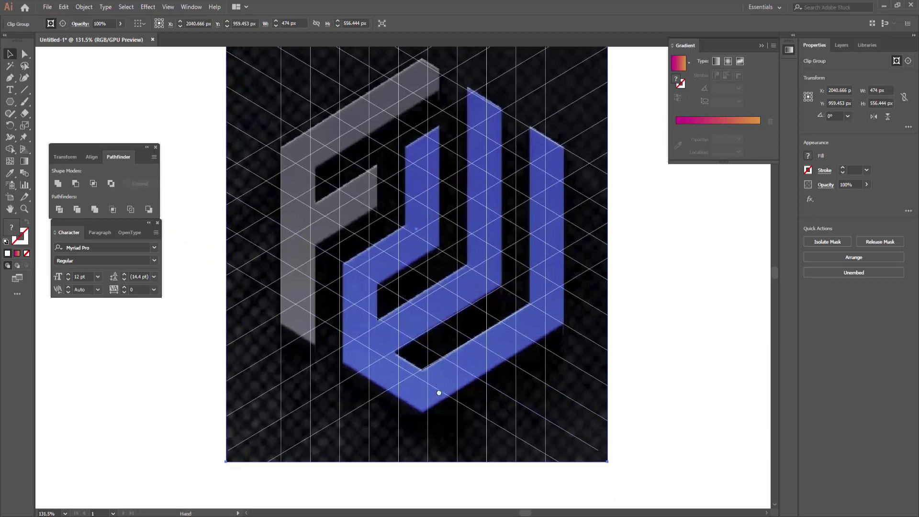
drag(414, 445, 412, 410)
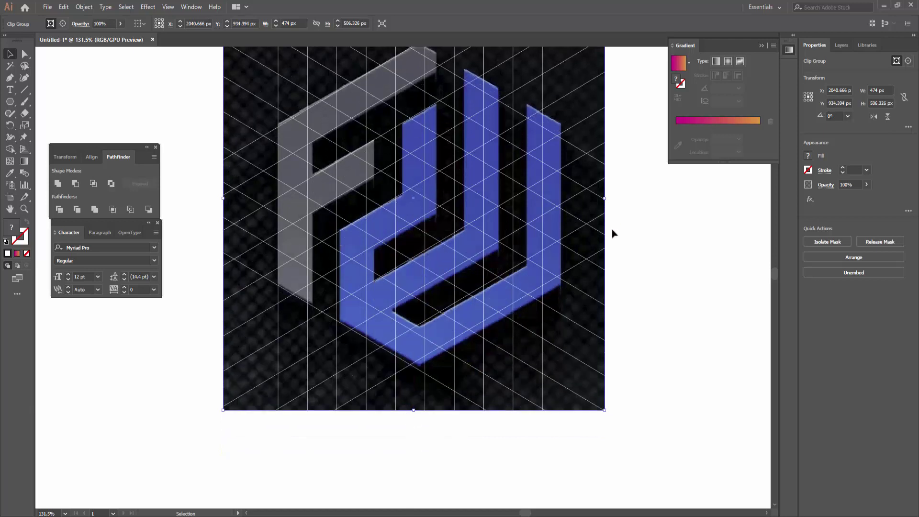
drag(593, 199, 585, 200)
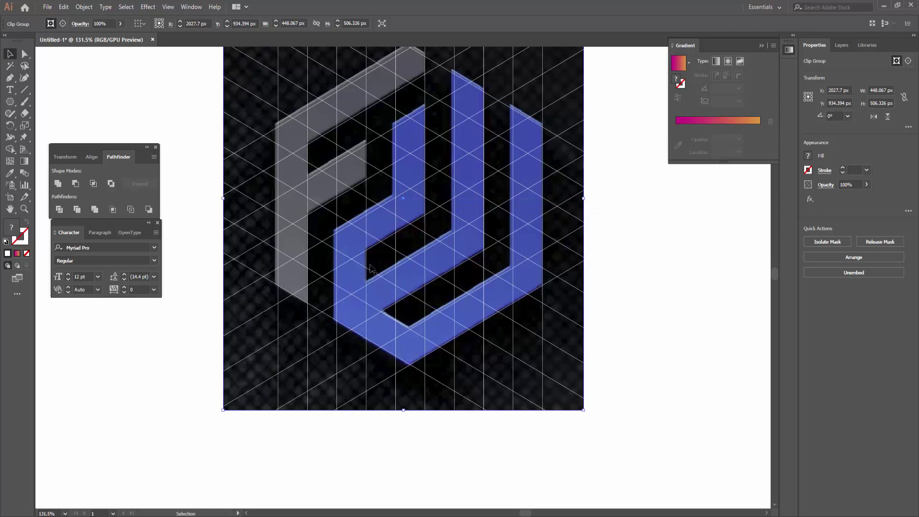
scroll(414, 225, up, 3)
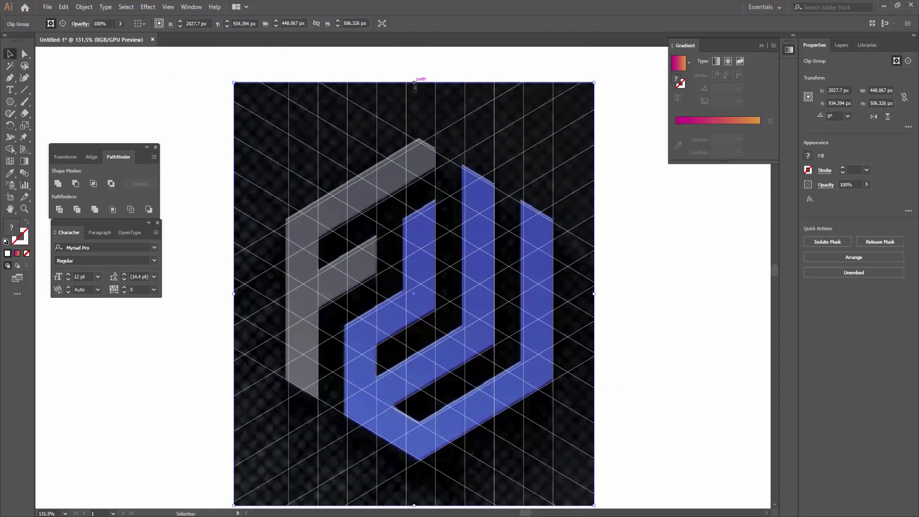
drag(414, 85, 415, 88)
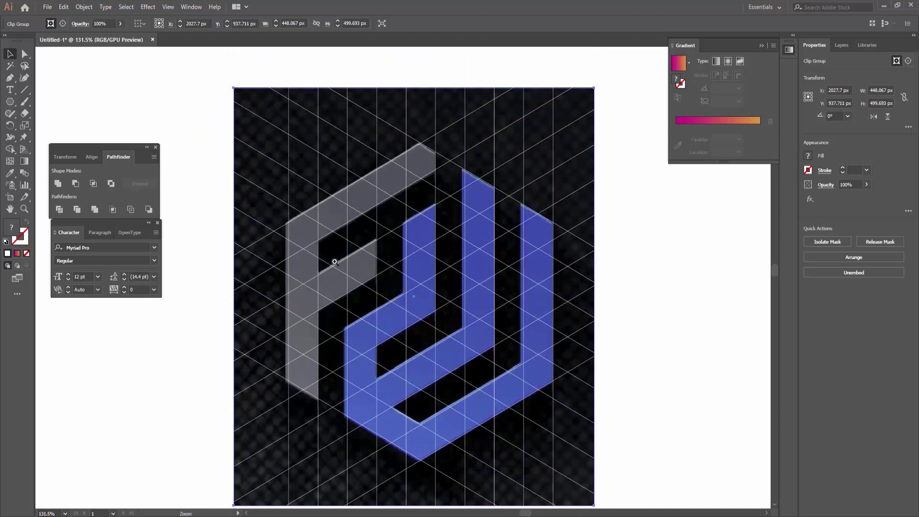
key(v)
drag(234, 297, 237, 297)
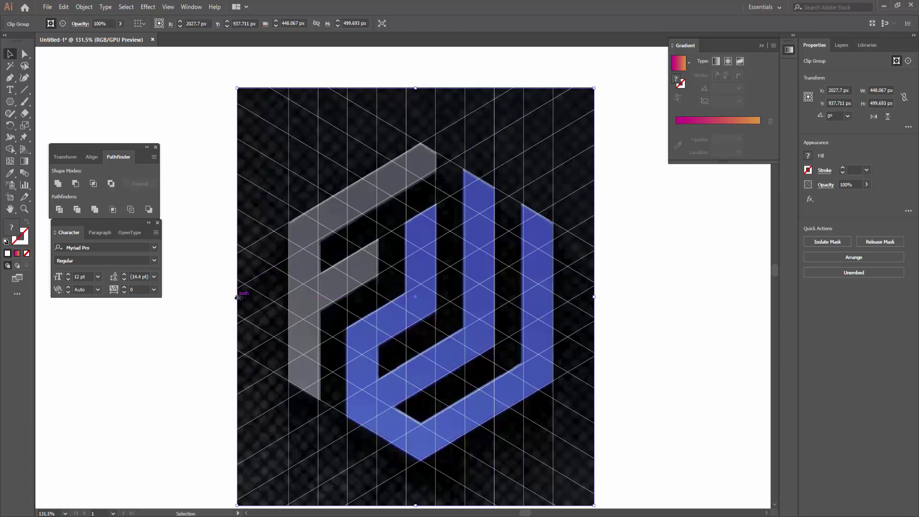
Step: Select the grid lines, switch to Shape Builder and set the fill to black
click(572, 284)
scroll(583, 358, down, 3)
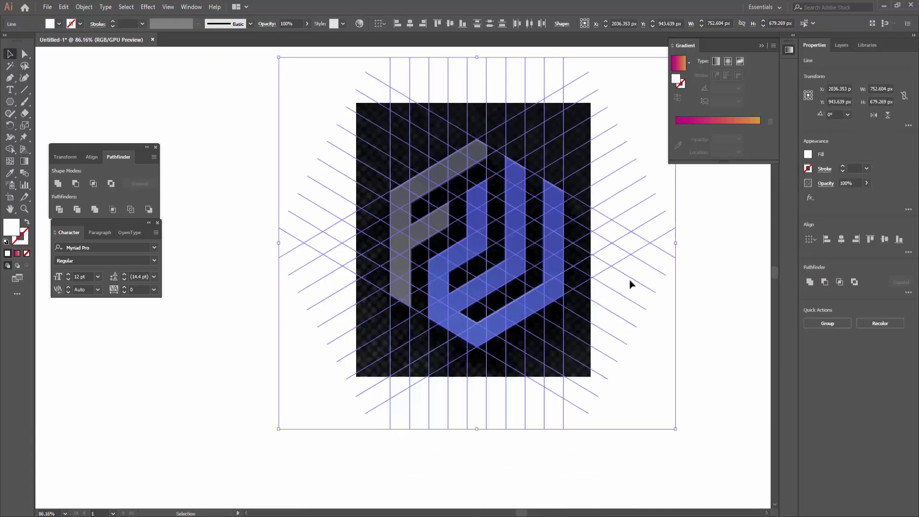
scroll(630, 284, up, 3)
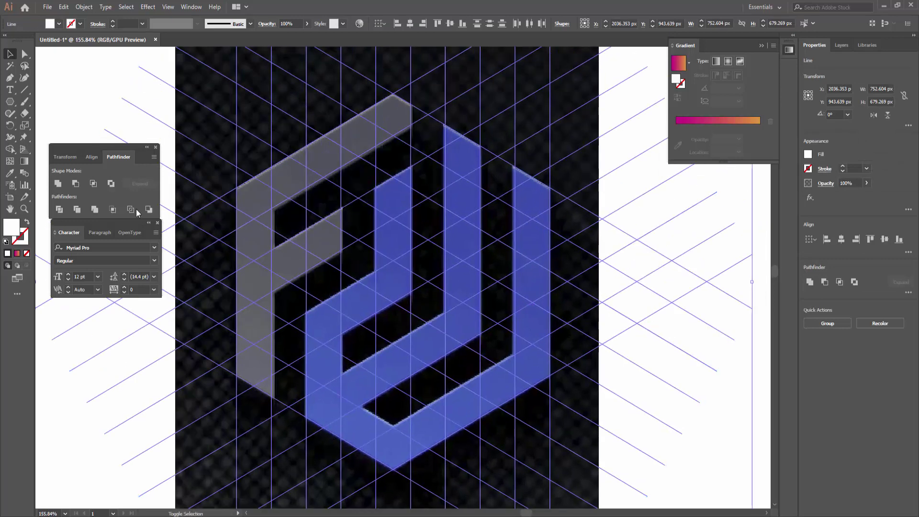
click(10, 149)
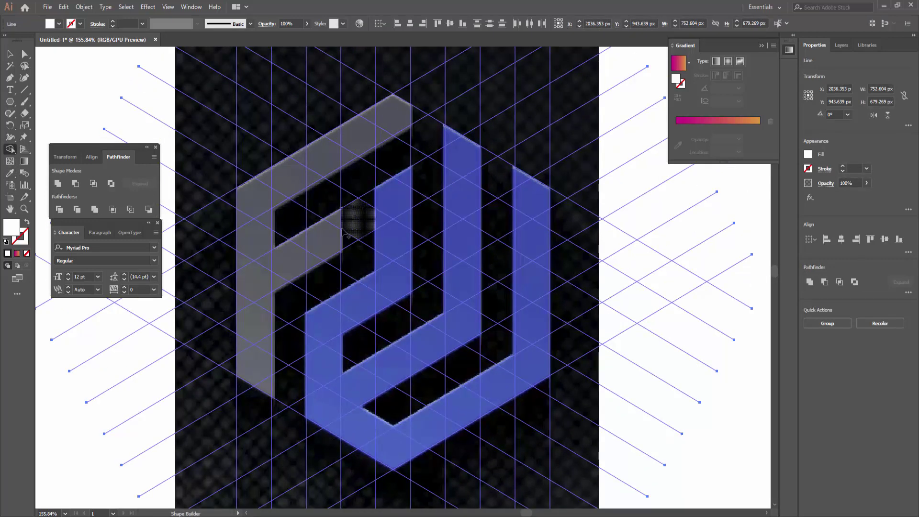
click(53, 27)
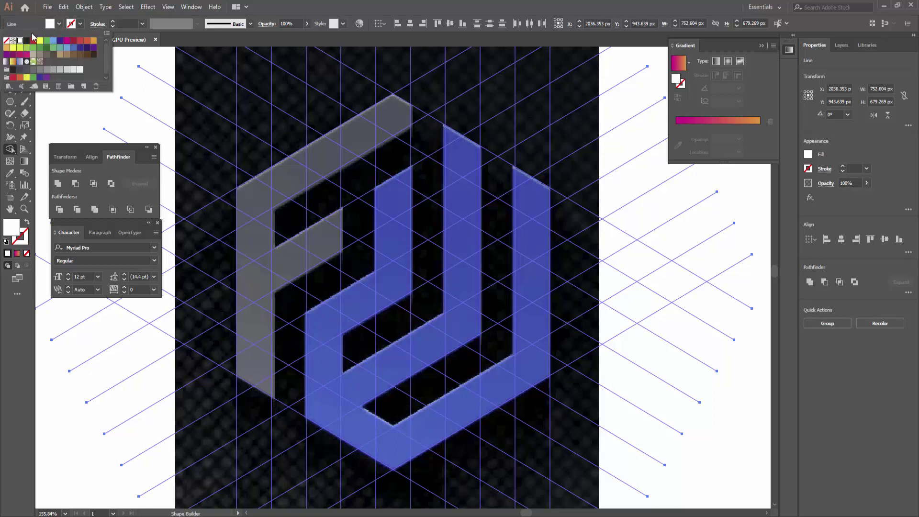
click(27, 41)
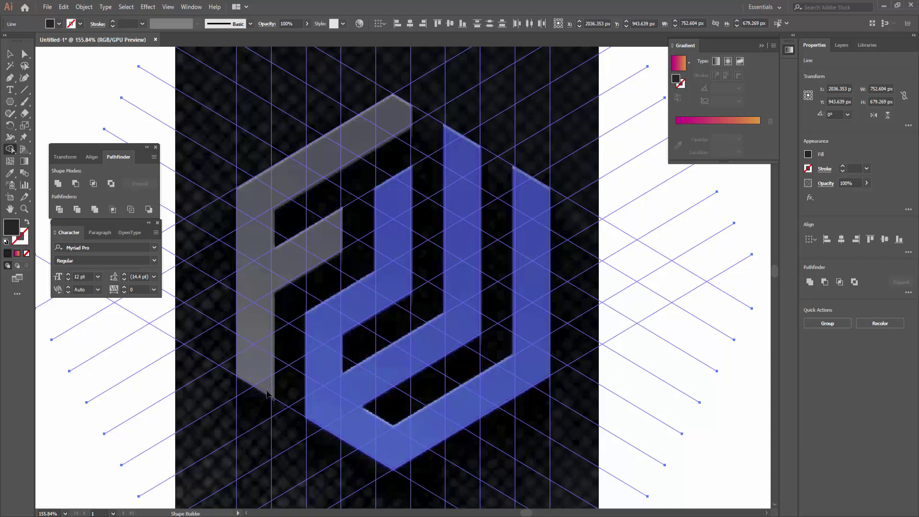
Step: Merge the F's stem, top arm and middle bar cells into one solid black shape
mouse_move(241, 341)
mouse_down()
mouse_move(262, 301)
mouse_move(265, 208)
mouse_move(253, 268)
mouse_up()
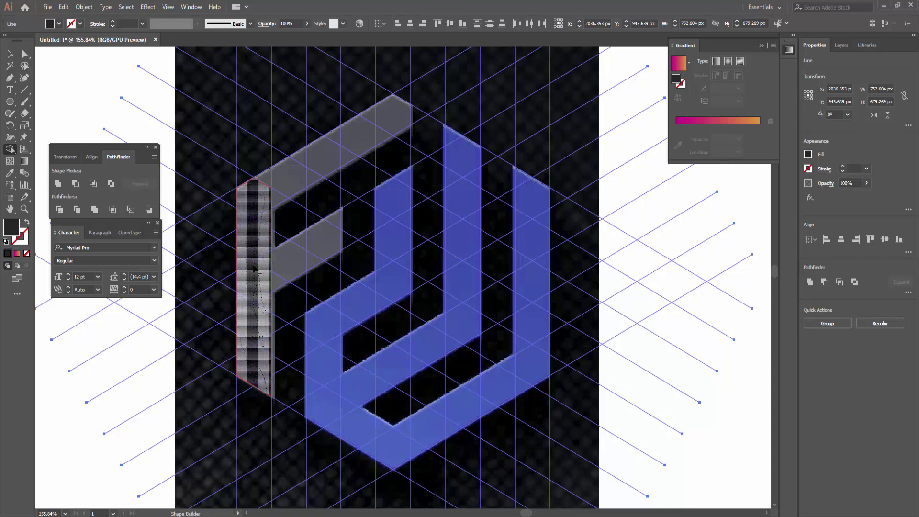
drag(267, 201, 348, 138)
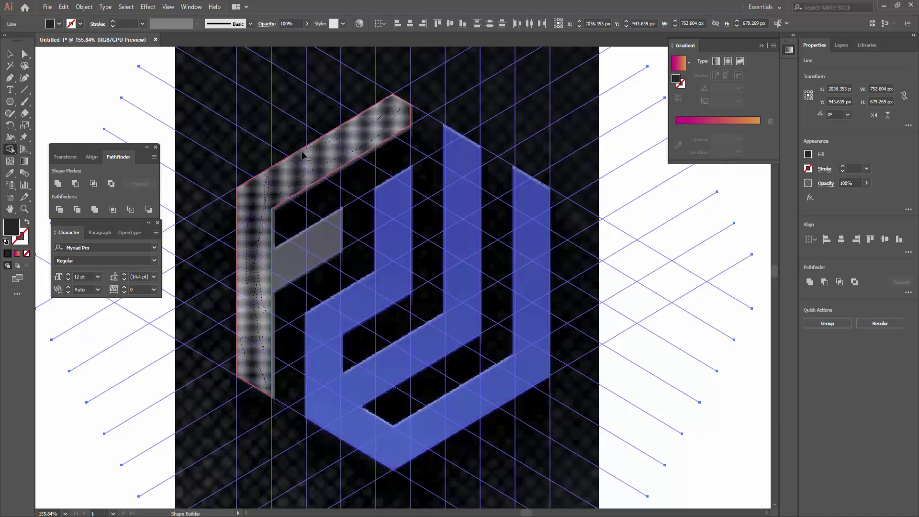
drag(302, 155, 305, 155)
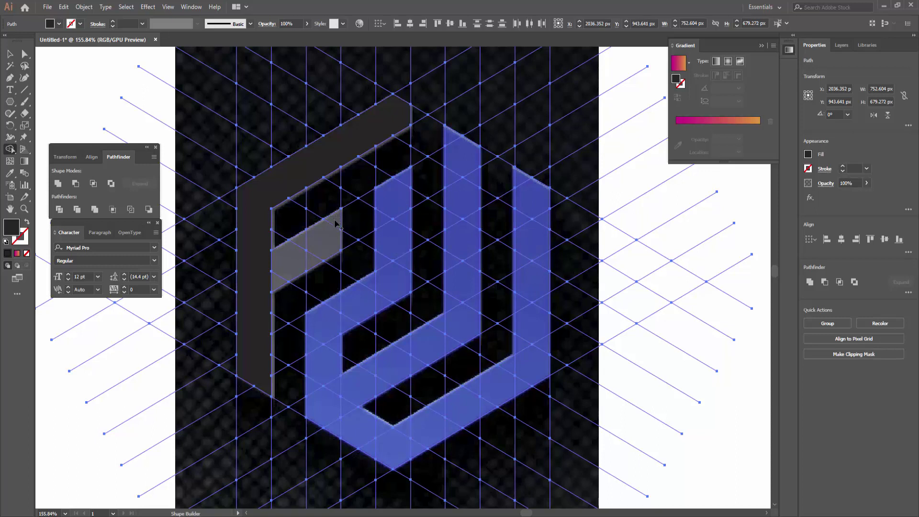
drag(336, 223, 261, 287)
drag(305, 244, 305, 244)
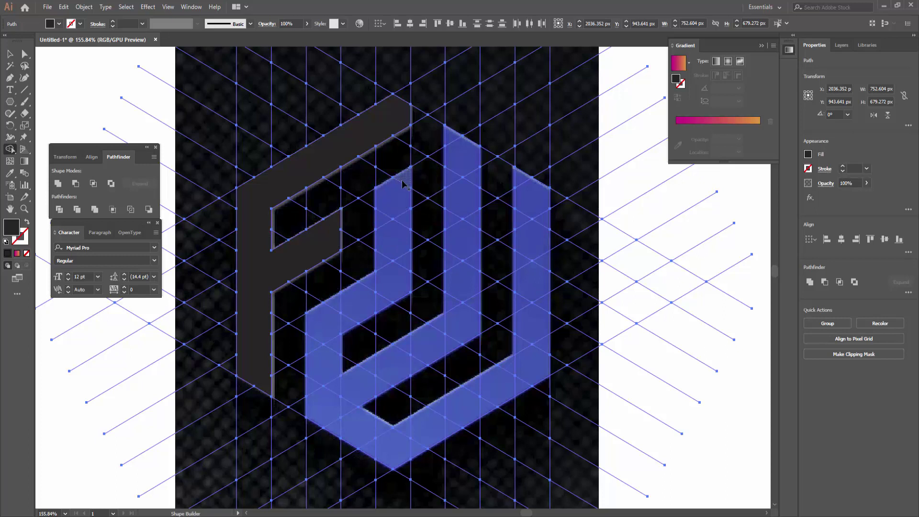
drag(394, 184, 392, 221)
Step: Merge the J's stem, up-right run and vertical bar cells into the dark shape
mouse_move(401, 254)
mouse_down()
mouse_move(391, 287)
mouse_move(323, 333)
mouse_up()
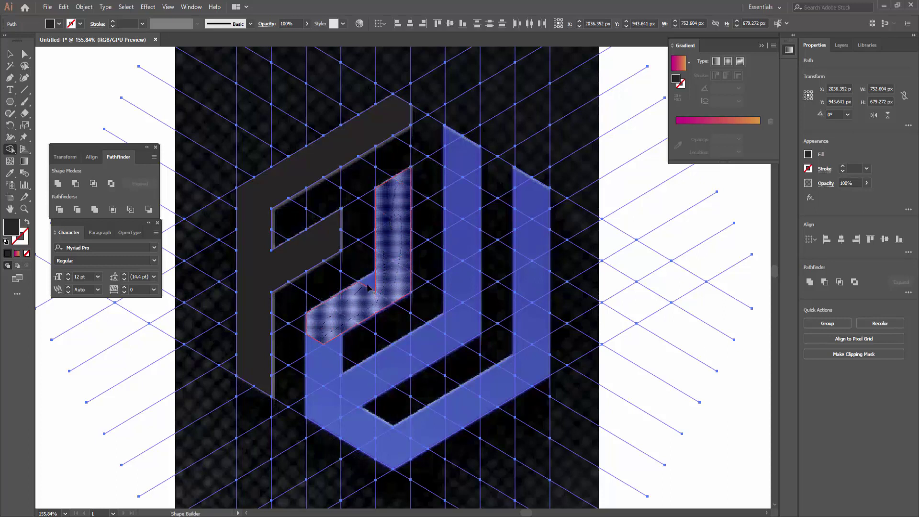
mouse_move(368, 287)
mouse_down()
mouse_move(328, 358)
mouse_move(316, 413)
mouse_move(336, 339)
mouse_up()
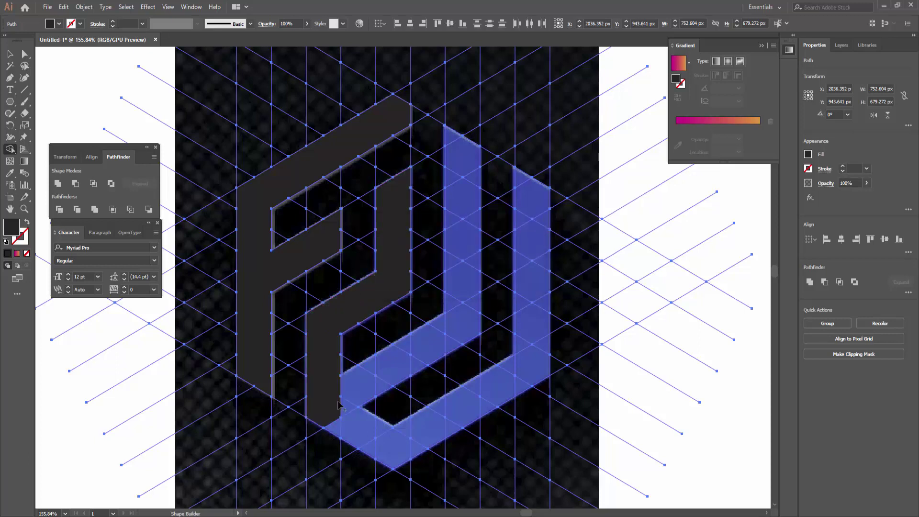
mouse_move(342, 392)
mouse_down()
mouse_move(464, 322)
mouse_move(474, 284)
mouse_move(473, 170)
mouse_move(453, 148)
mouse_move(455, 263)
mouse_up()
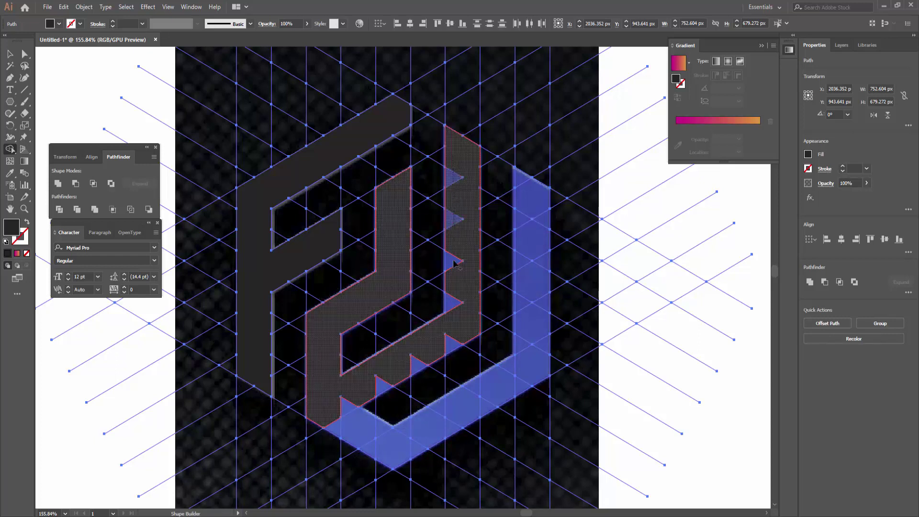
drag(450, 335, 343, 414)
click(474, 356)
Step: Merge the bottom strip and right-hand strip cells to finish the solid J
mouse_move(384, 444)
mouse_down()
mouse_move(388, 451)
mouse_move(528, 376)
mouse_up()
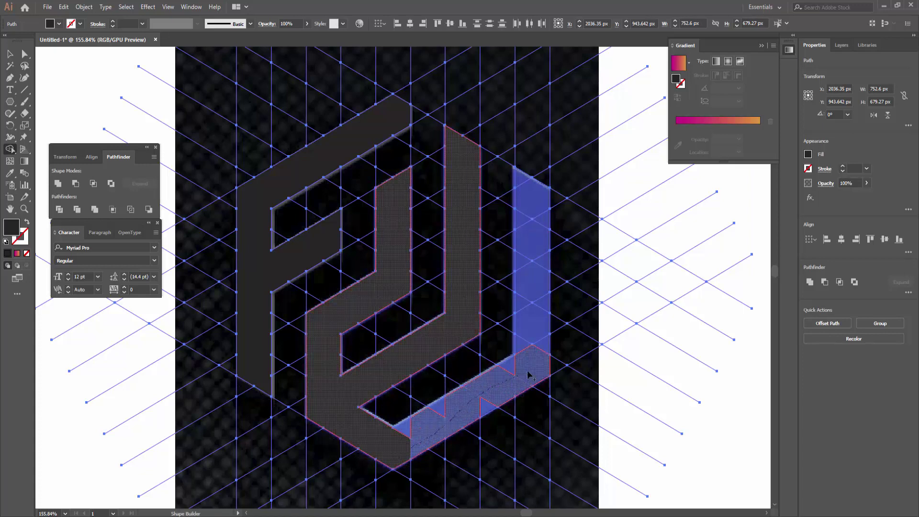
drag(484, 407, 493, 403)
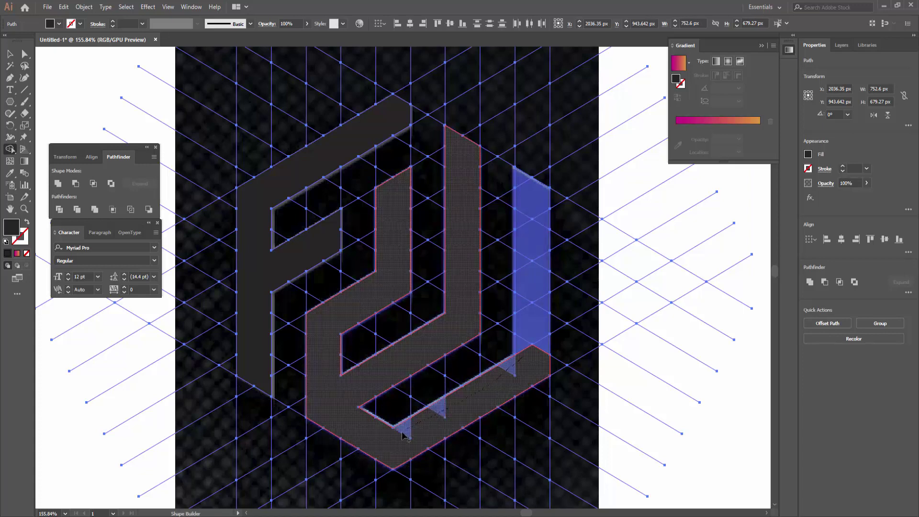
drag(531, 374, 524, 182)
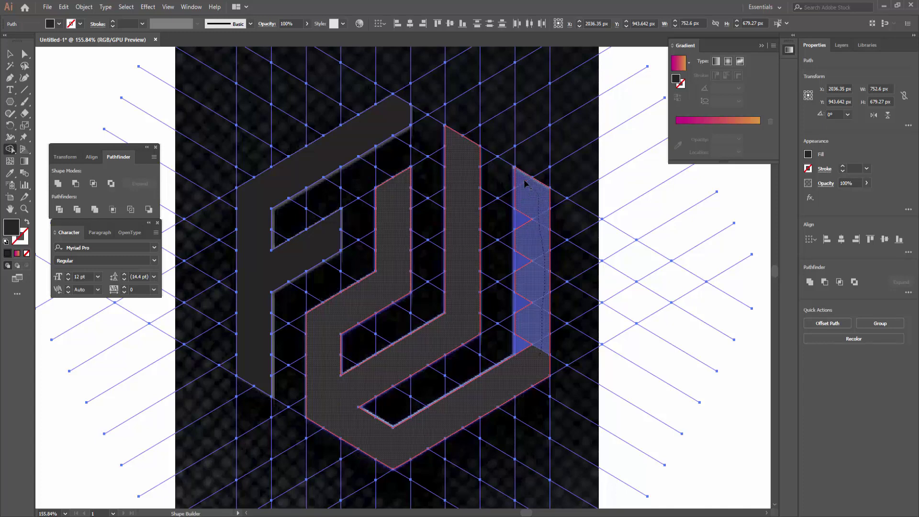
drag(524, 261, 529, 354)
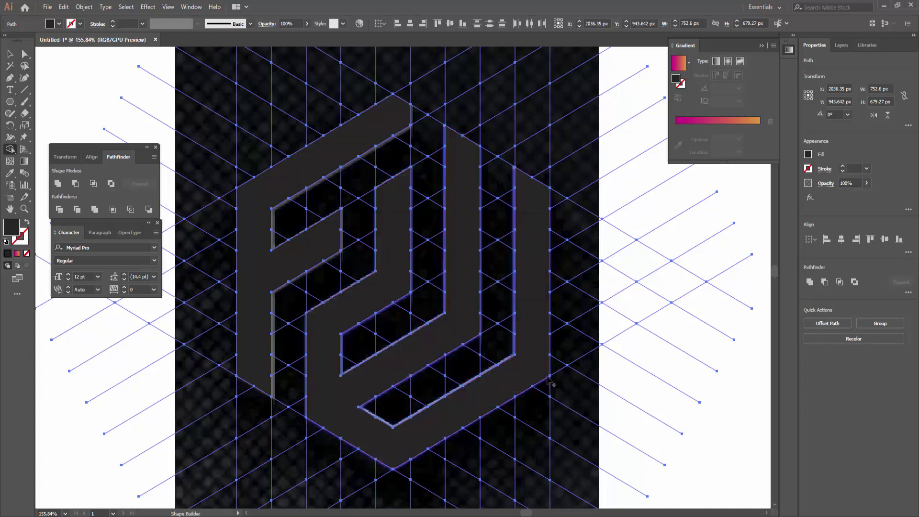
key(v)
scroll(538, 343, down, 3)
key(Delete)
Step: Duplicate the whole logo to the left of the mockup
click(429, 291)
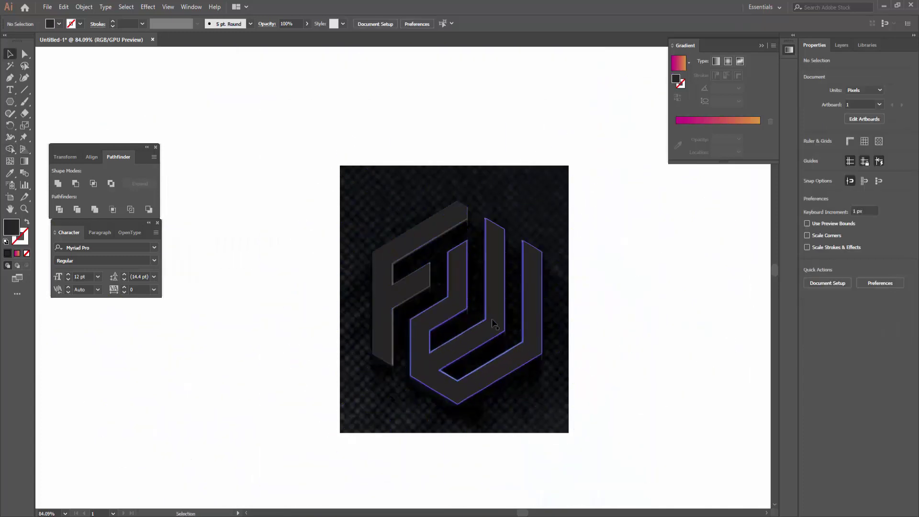
shift+click(426, 287)
drag(429, 291, 158, 345)
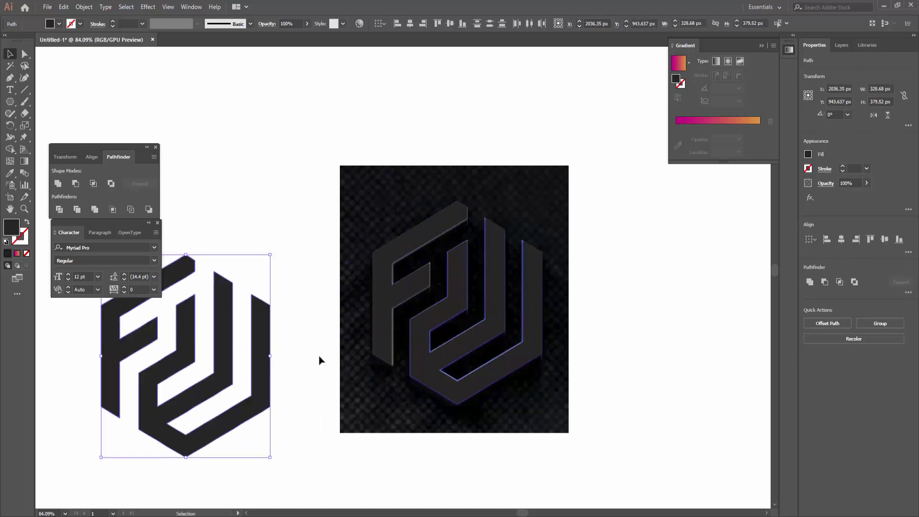
drag(297, 405, 367, 396)
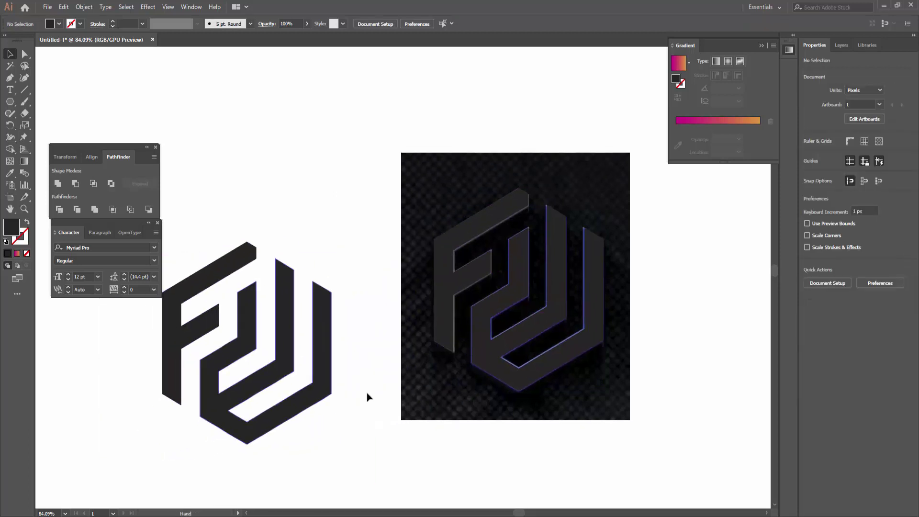
Step: Fill the copy's F red and its hexagon light blue
click(207, 334)
click(51, 23)
click(34, 40)
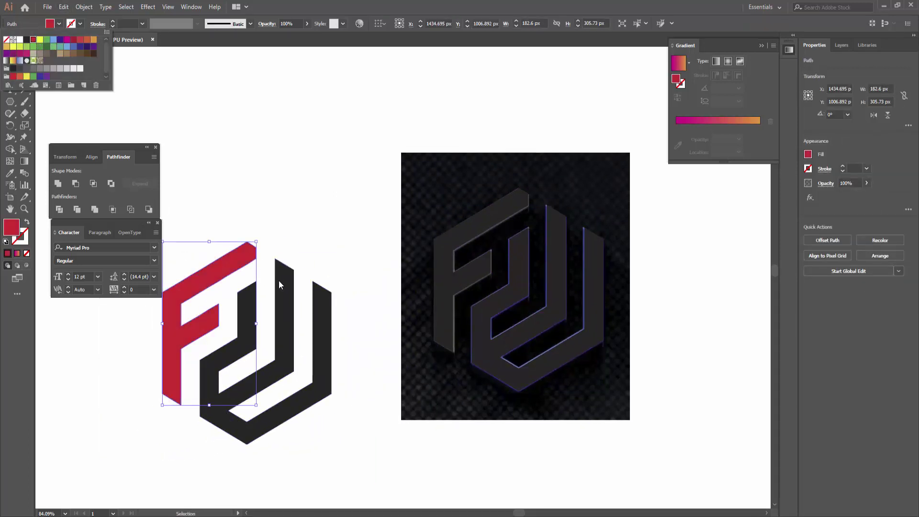
click(279, 280)
click(52, 24)
click(56, 41)
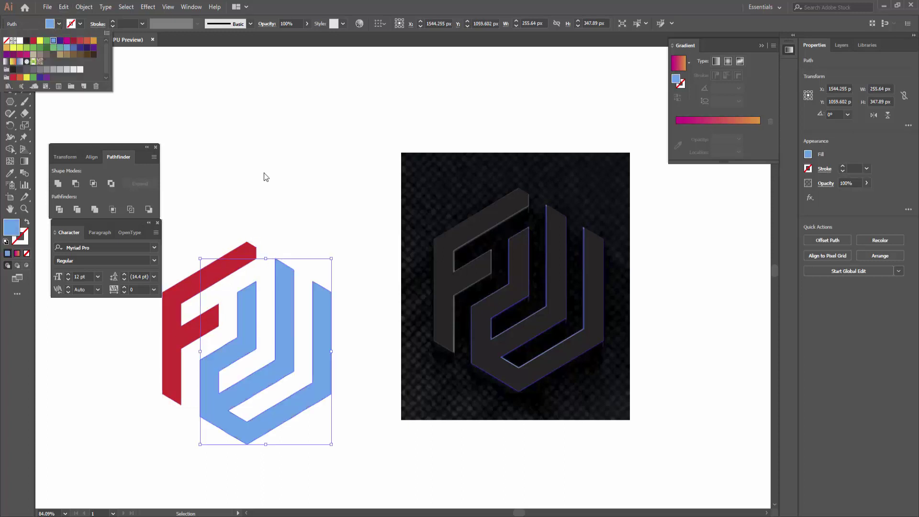
Step: Colour the mockup's hexagon piece blue and reselect the logo
click(380, 454)
scroll(423, 480, down, 1)
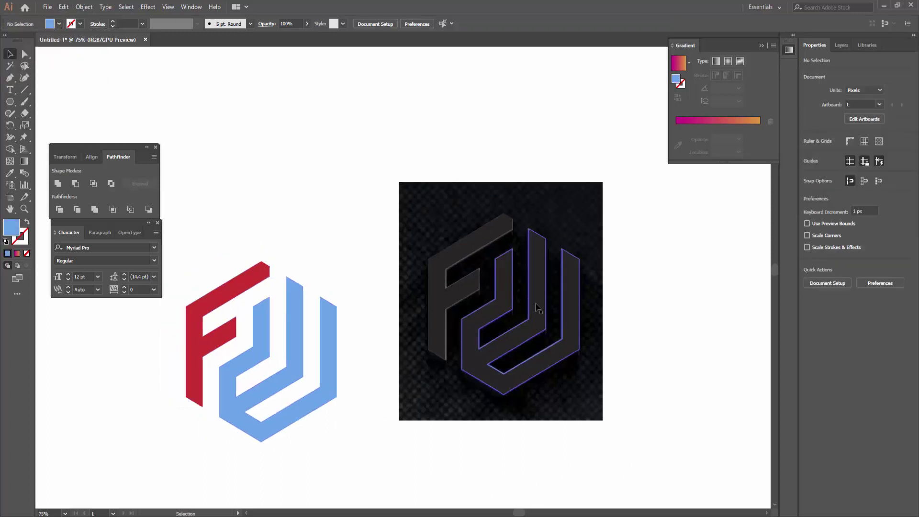
click(528, 335)
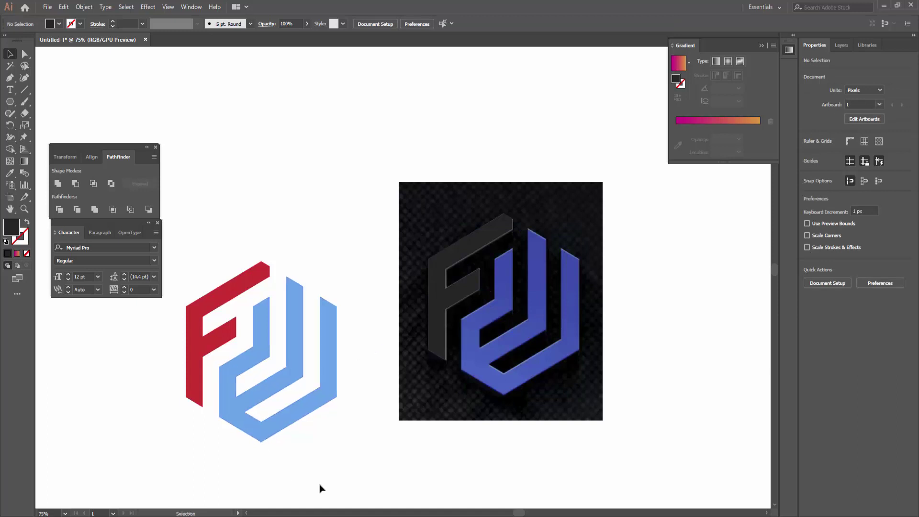
drag(320, 488, 178, 246)
click(269, 462)
click(213, 353)
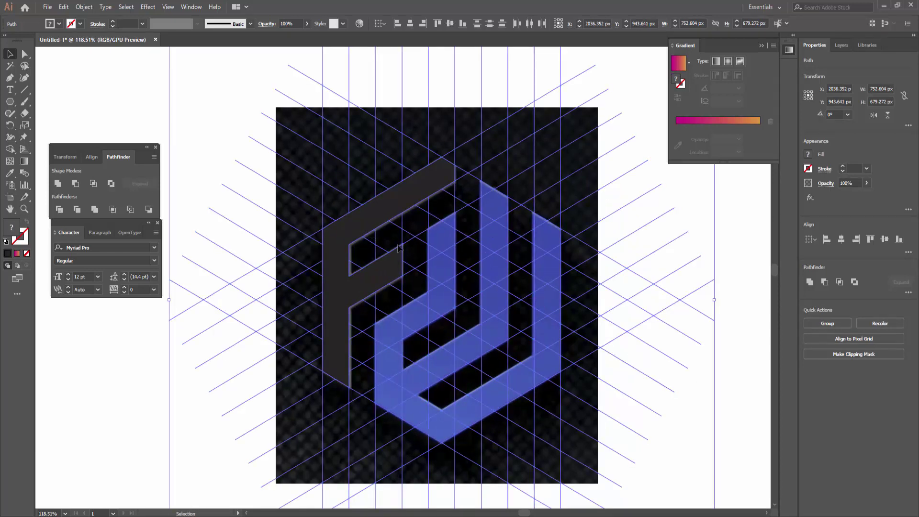
Step: With Shape Builder and a yellow fill, build the F's top, left and middle bars
click(440, 259)
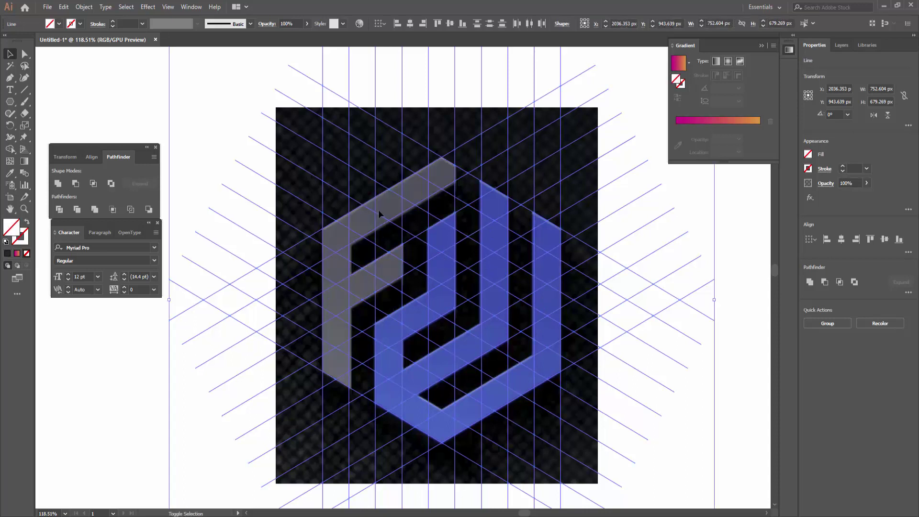
key(shift+m)
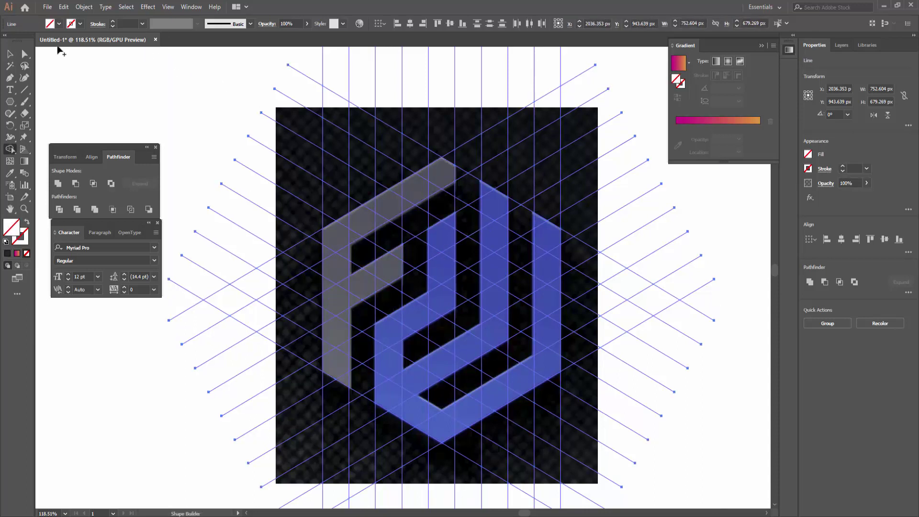
click(59, 24)
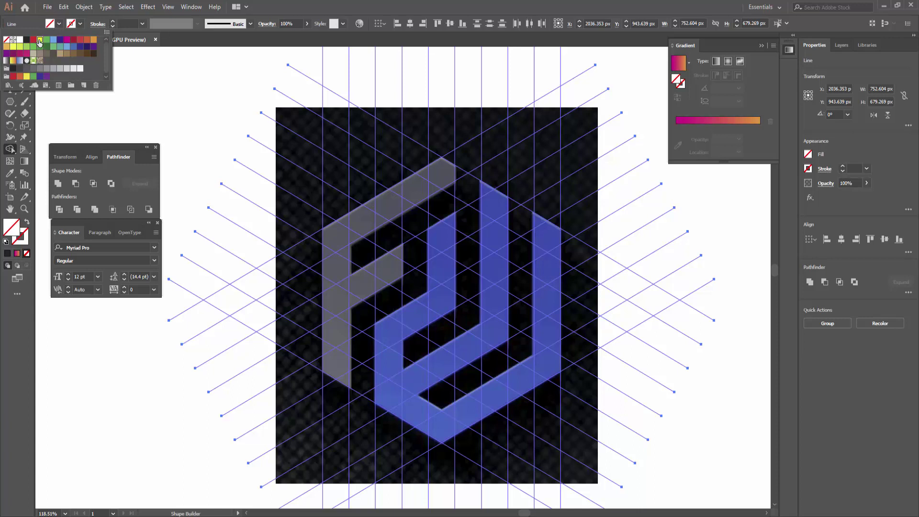
click(40, 40)
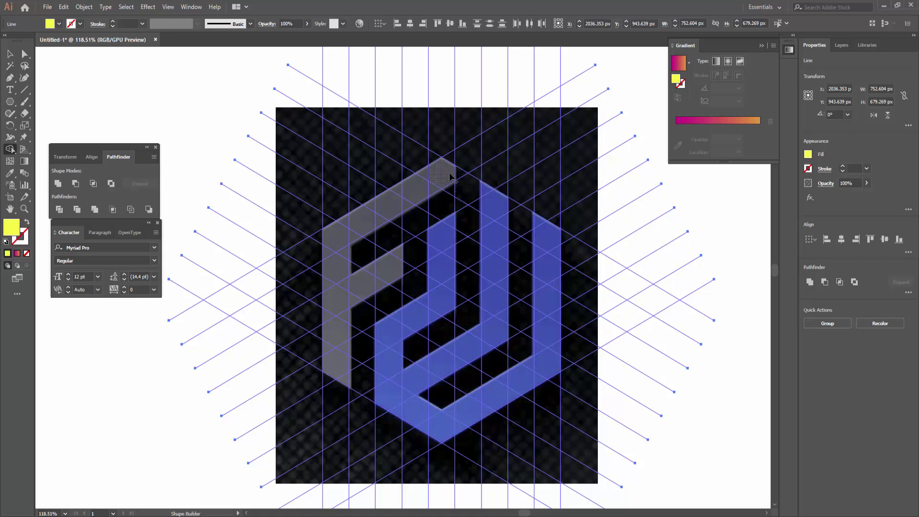
mouse_move(428, 197)
mouse_down()
mouse_move(336, 234)
mouse_move(335, 367)
mouse_move(340, 304)
mouse_up()
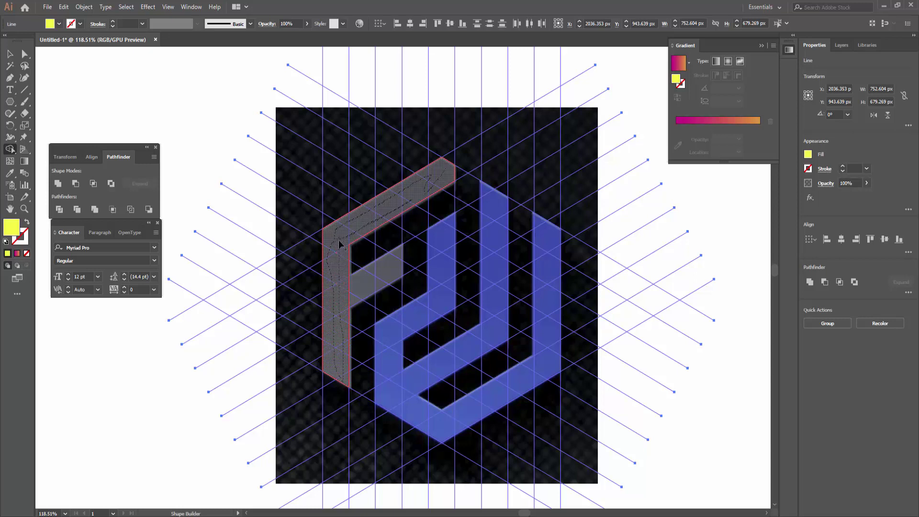
drag(338, 243, 340, 245)
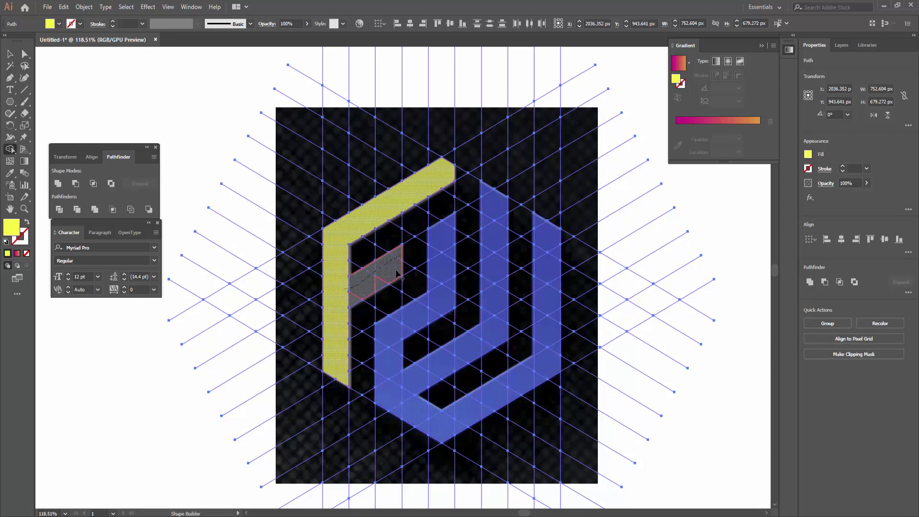
click(346, 301)
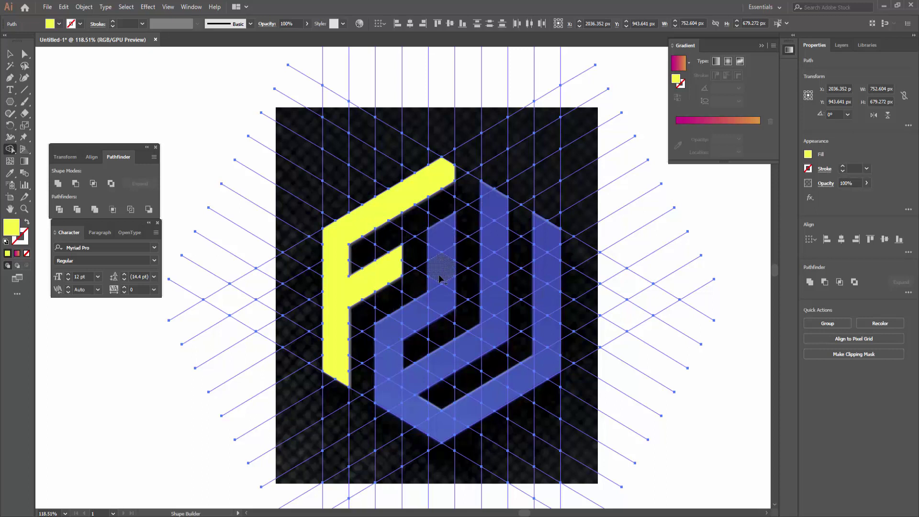
Step: Merge the arch and vertical strip into a yellow M, then begin yellowing the bottom letter
drag(449, 284, 441, 238)
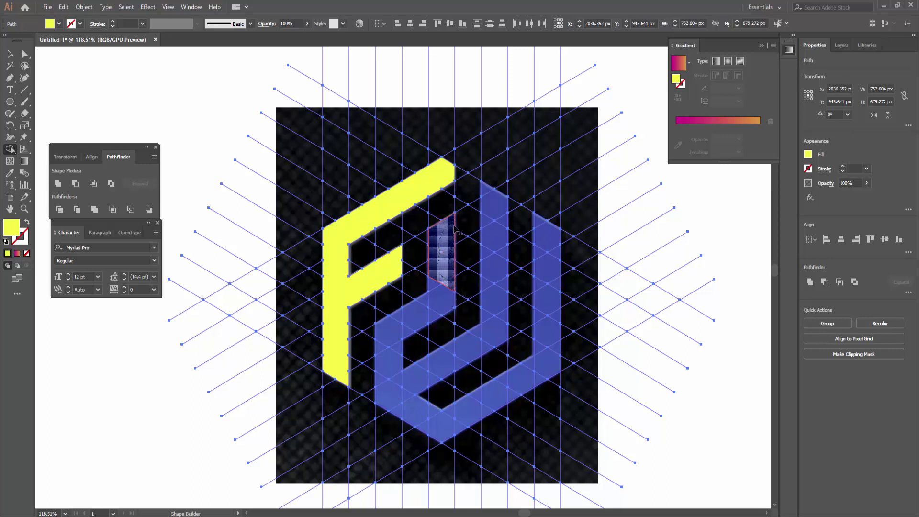
mouse_move(459, 227)
mouse_down()
mouse_move(490, 209)
mouse_move(556, 247)
mouse_move(550, 328)
mouse_up()
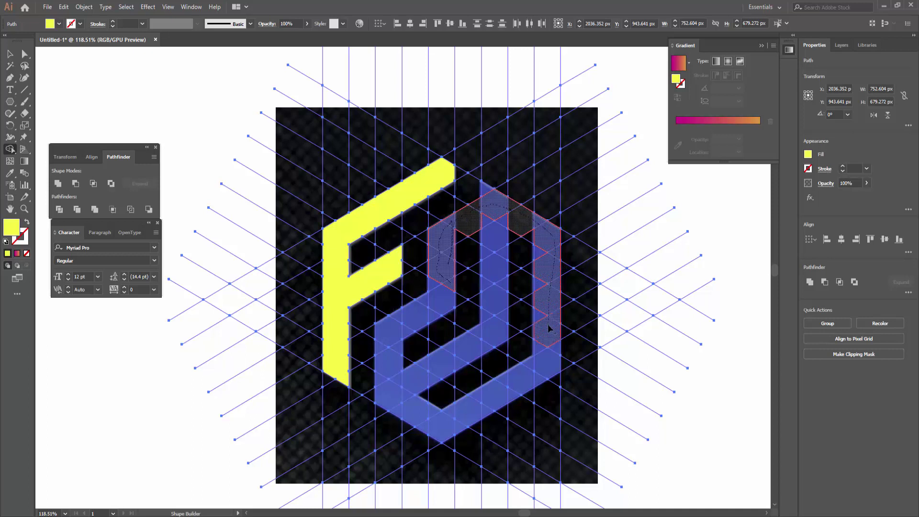
drag(545, 250, 540, 243)
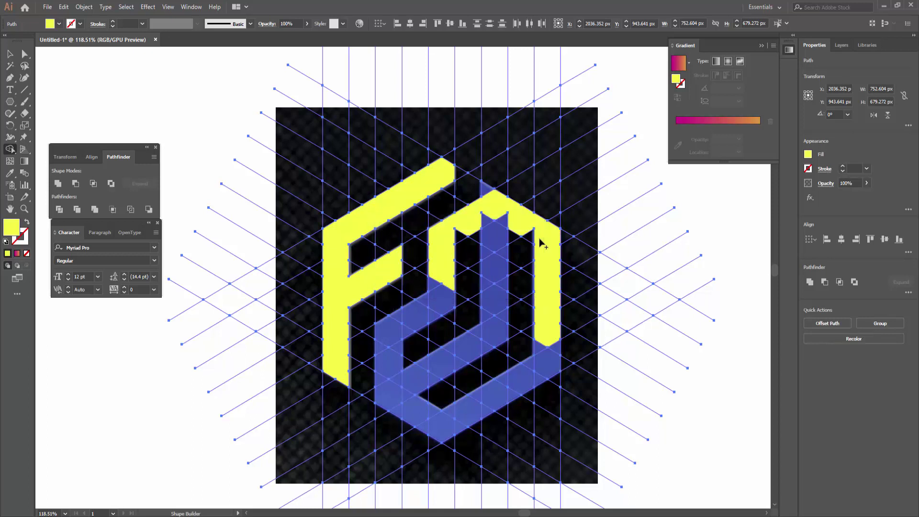
drag(492, 225, 496, 295)
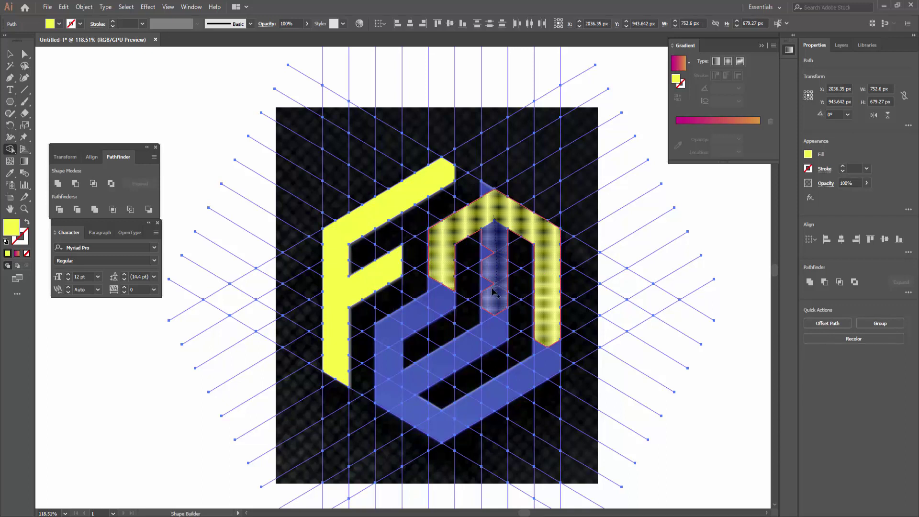
drag(492, 245, 493, 246)
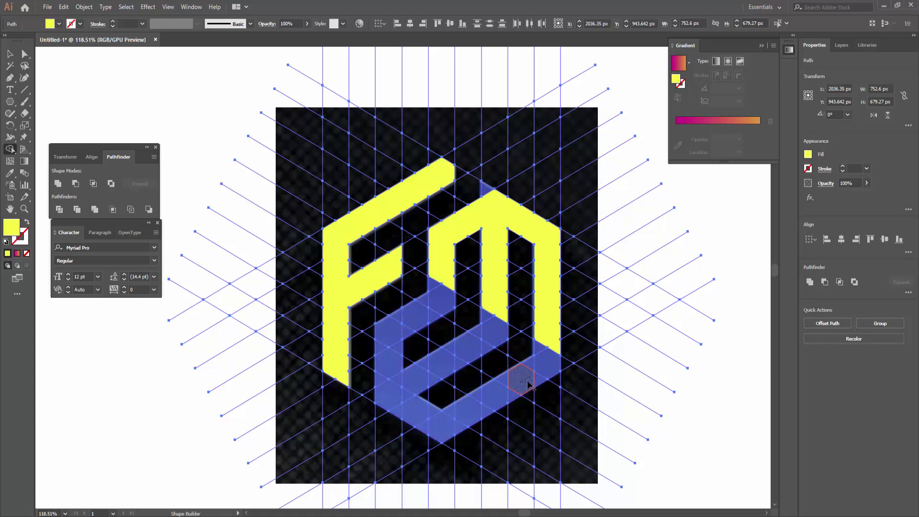
drag(523, 383, 448, 429)
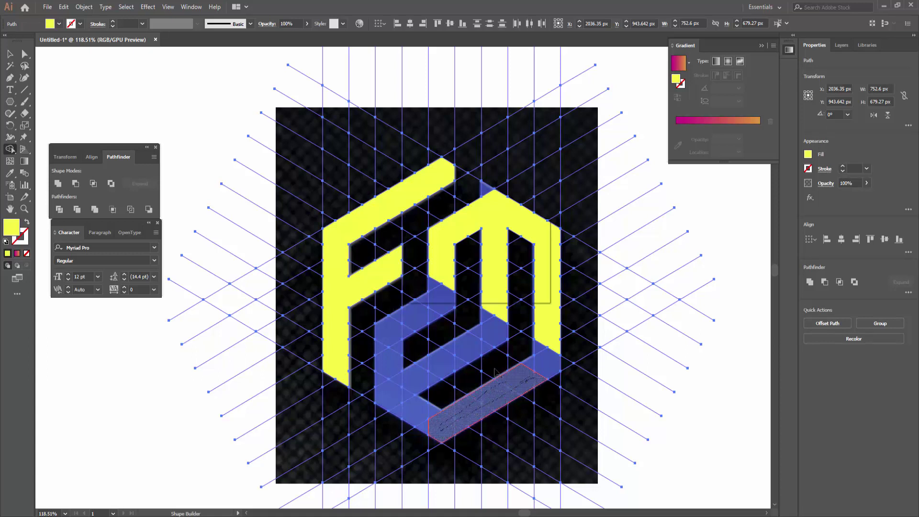
mouse_move(493, 370)
mouse_down()
mouse_move(450, 367)
mouse_move(435, 422)
mouse_move(415, 316)
mouse_up()
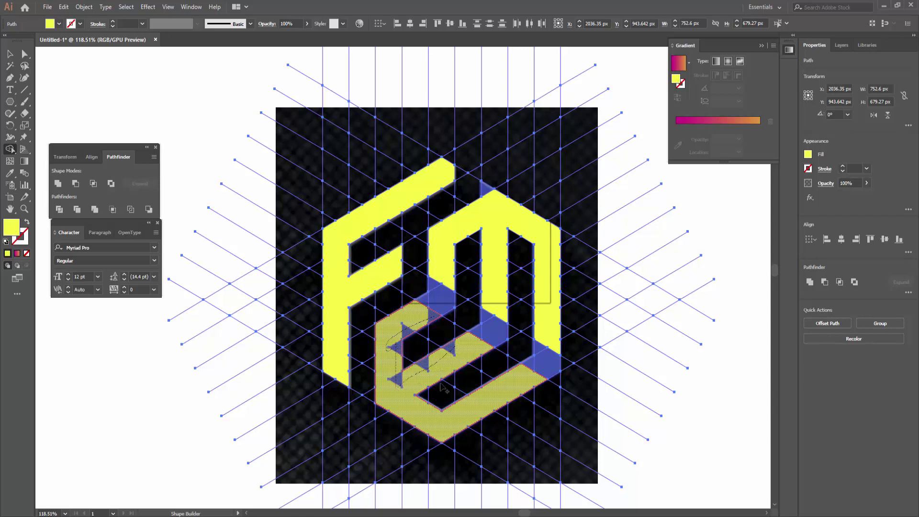
ctrl+click(684, 401)
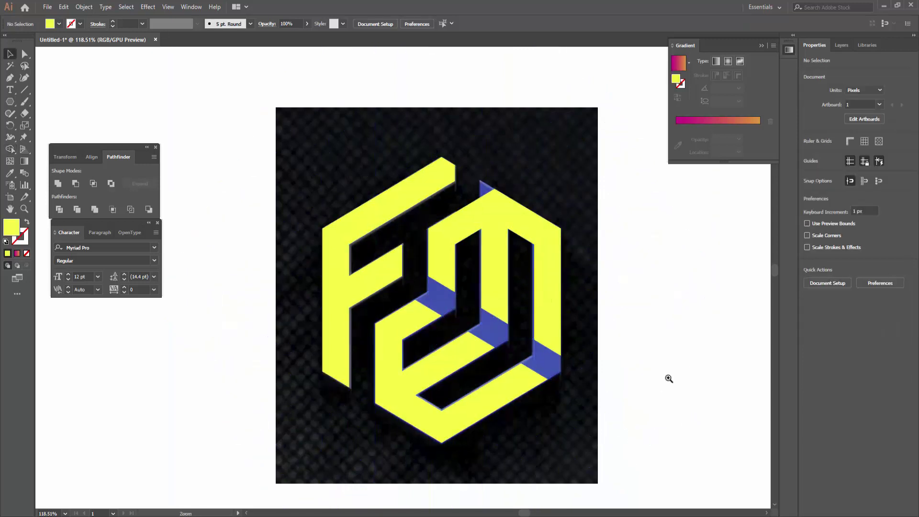
drag(668, 378, 604, 389)
click(538, 272)
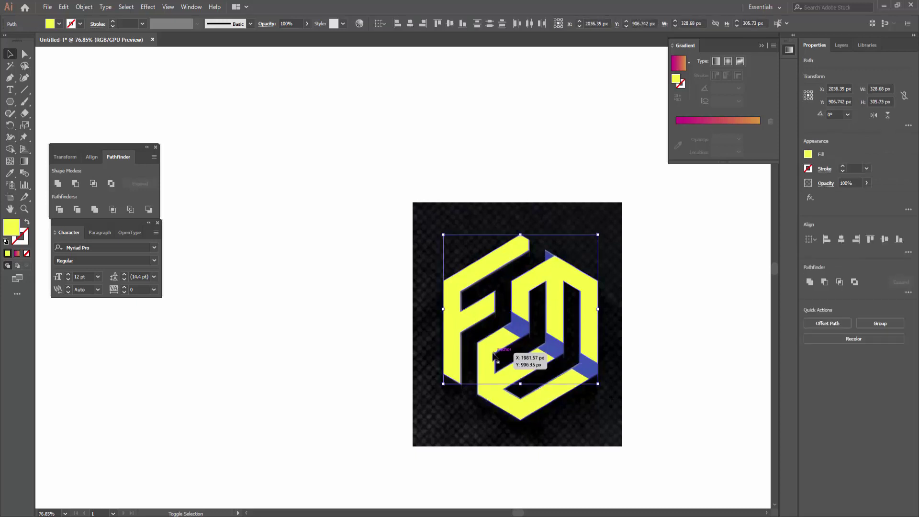
drag(493, 356, 248, 324)
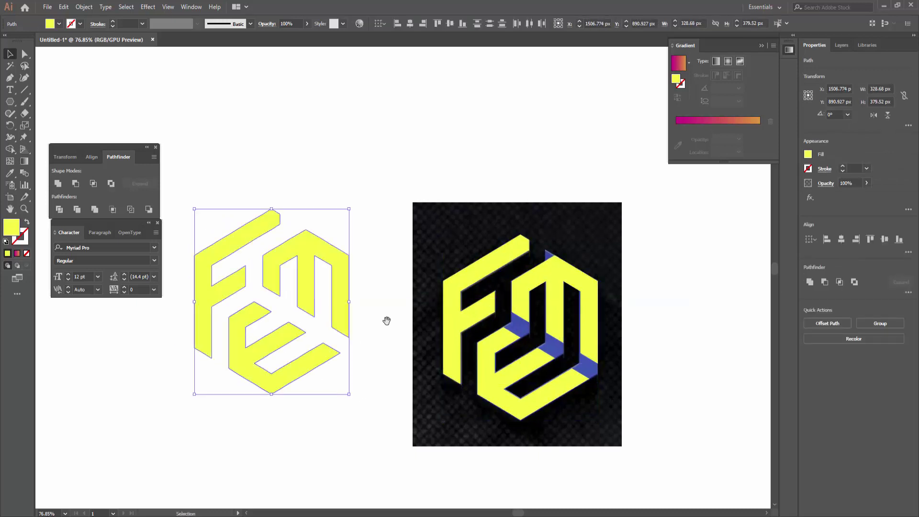
scroll(387, 321, down, 3)
drag(387, 321, 470, 302)
drag(369, 282, 227, 313)
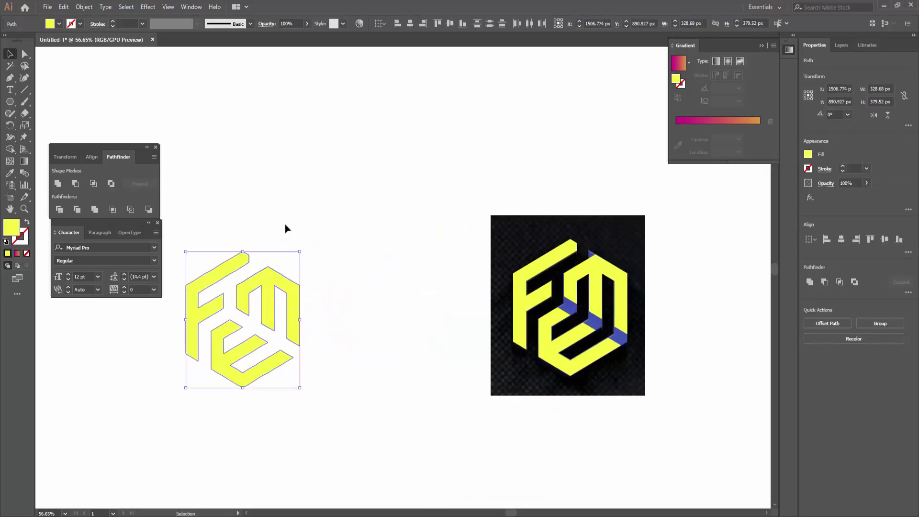
drag(323, 185, 166, 408)
click(59, 24)
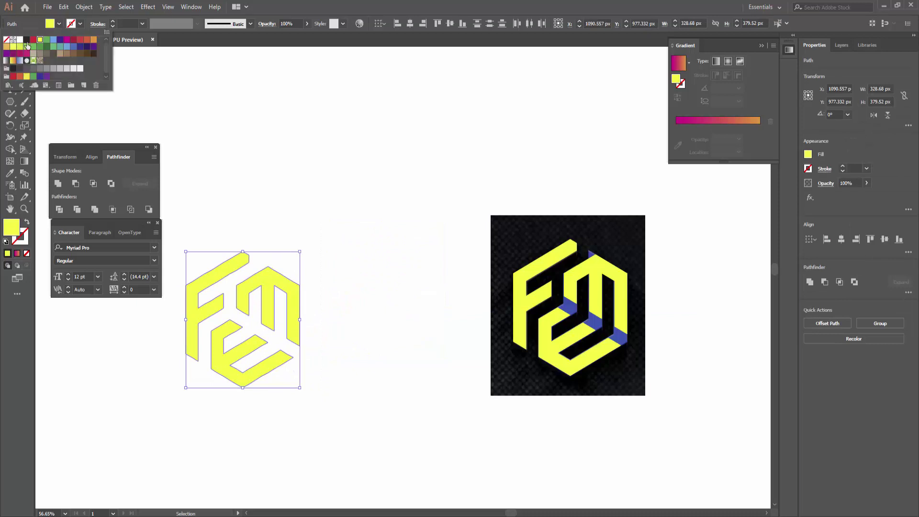
click(27, 40)
click(275, 390)
scroll(252, 386, up, 2)
click(215, 249)
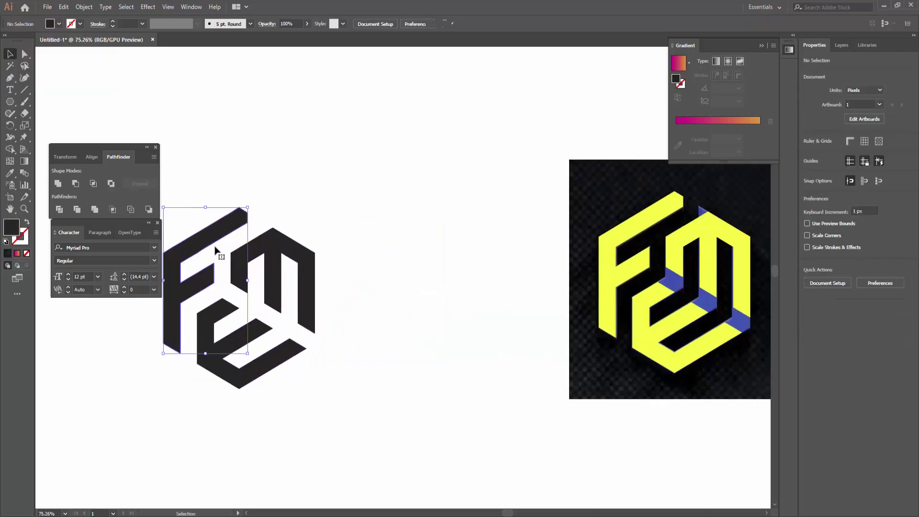
click(263, 364)
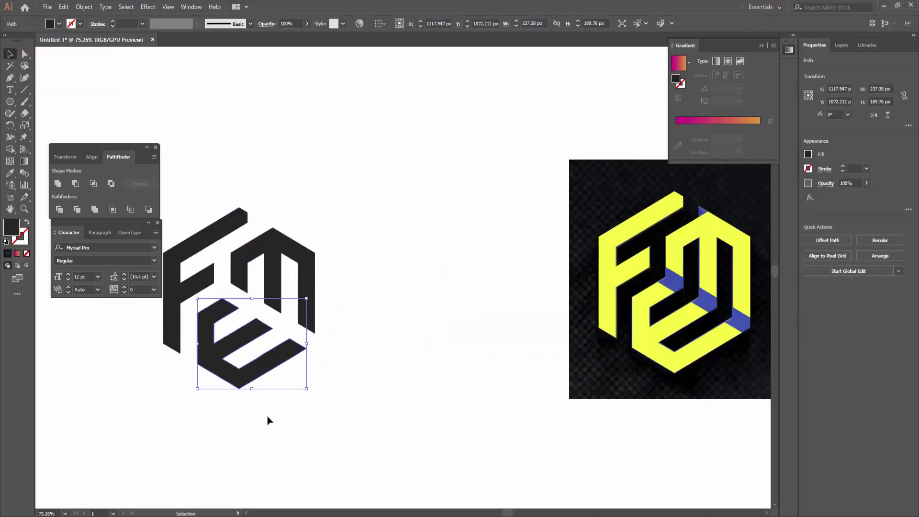
click(270, 420)
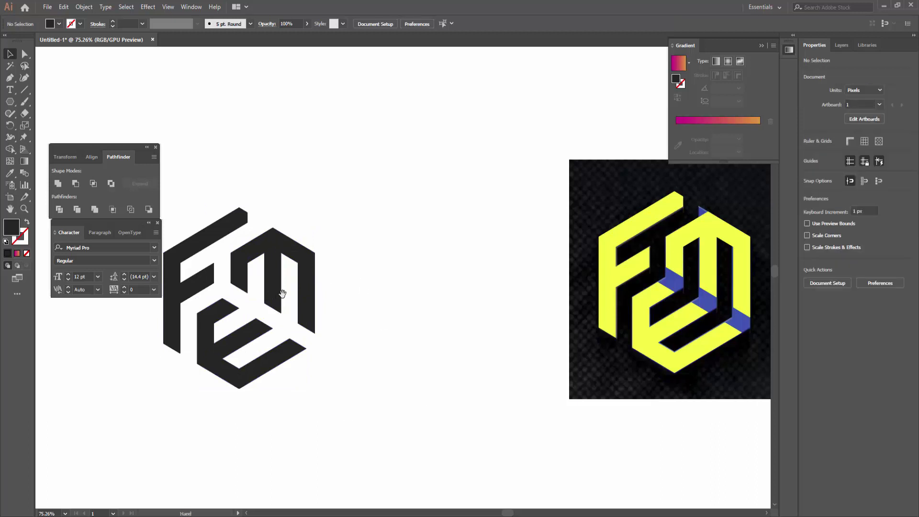
drag(282, 293, 337, 301)
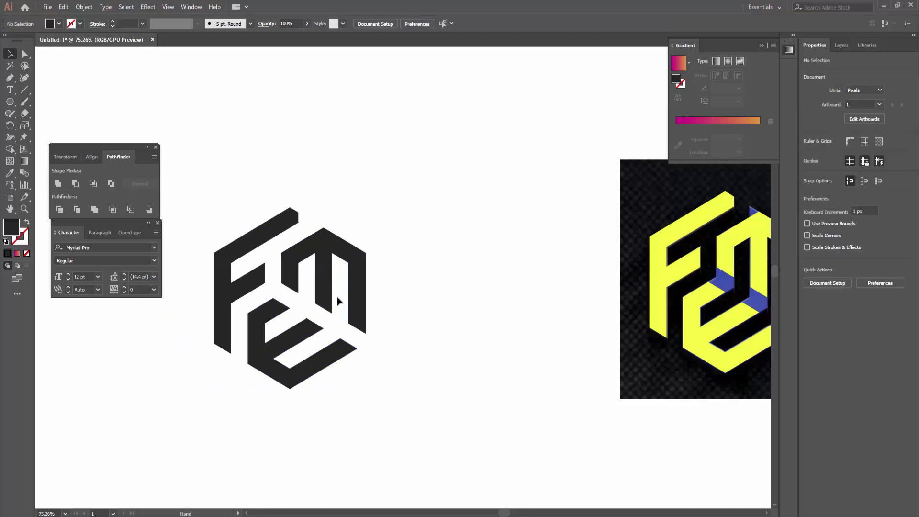
click(287, 221)
click(337, 220)
key(a)
click(296, 213)
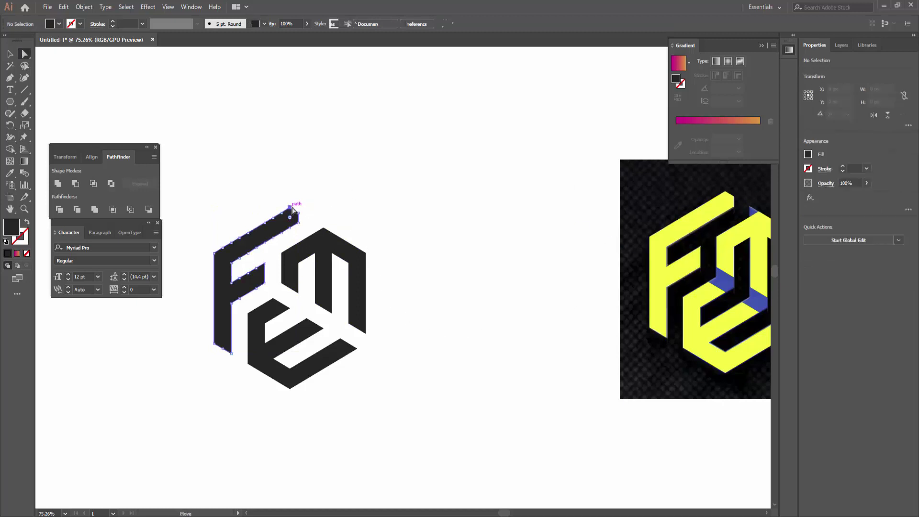
drag(304, 221, 315, 212)
click(297, 235)
alt+scroll(306, 225, up, 3)
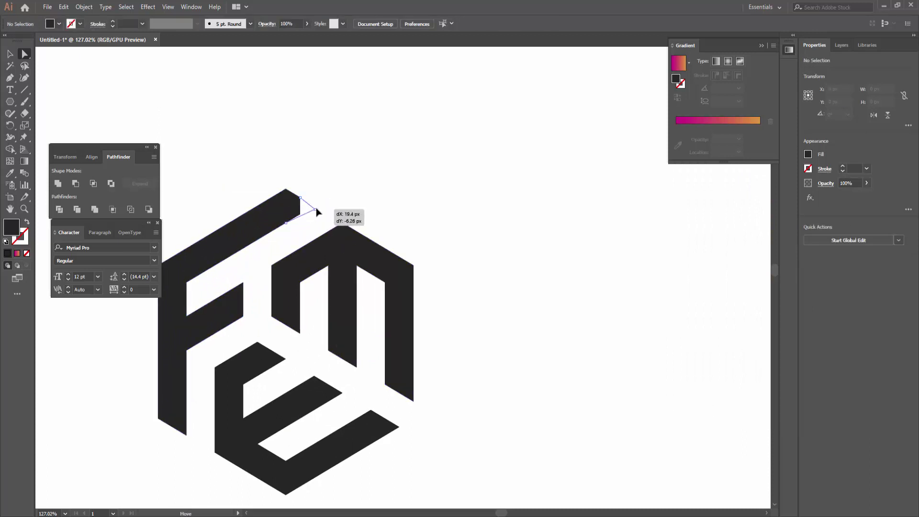
drag(315, 212, 329, 211)
click(474, 232)
alt+scroll(449, 292, down, 2)
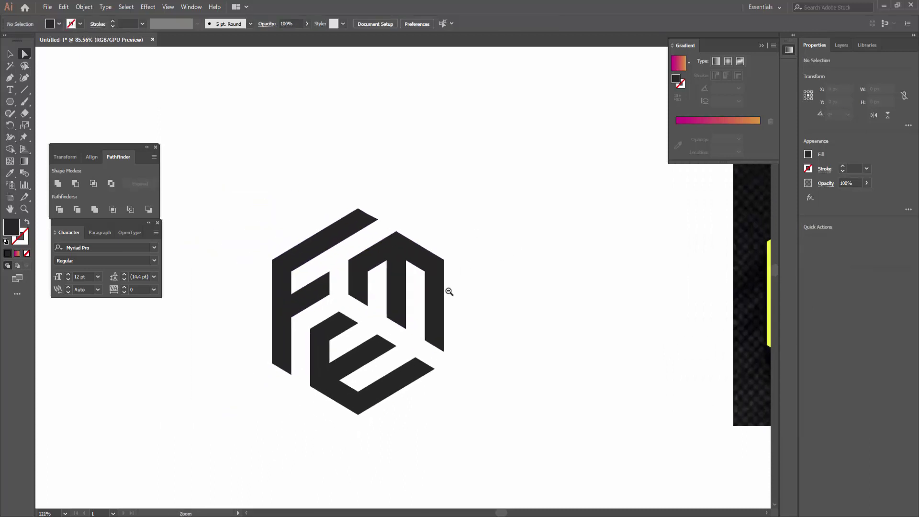
alt+scroll(449, 291, down, 1)
key(ctrl+z)
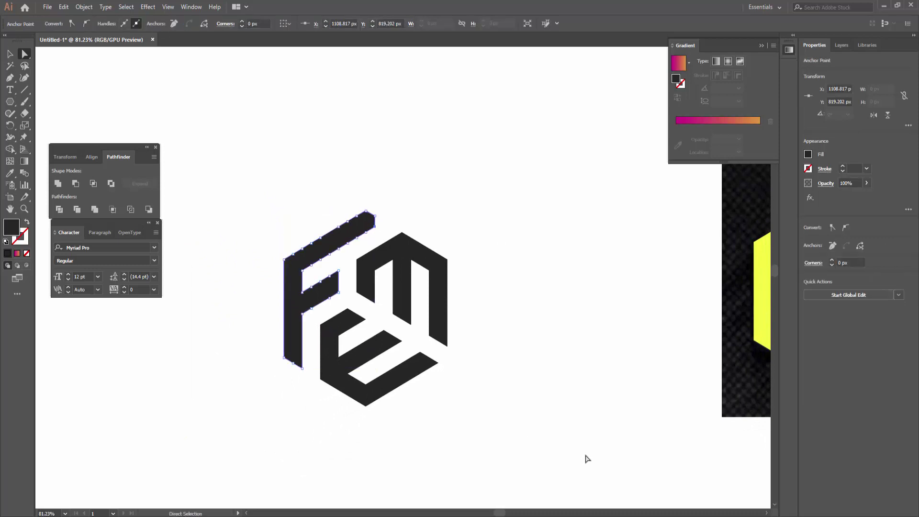
click(587, 459)
scroll(459, 359, down, 3)
key(v)
scroll(533, 464, down, 3)
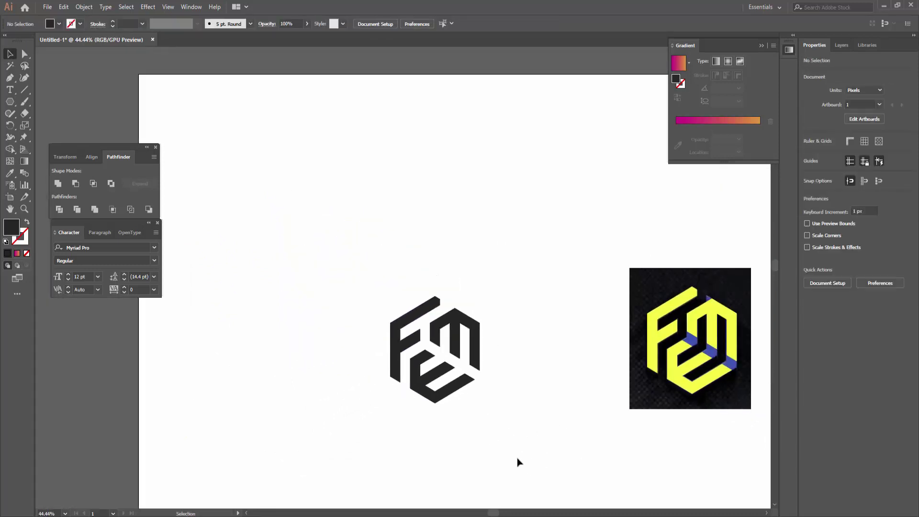
drag(517, 462, 377, 297)
Step: Fill the divided monogram with one magenta-to-orange gradient angled across the whole logo
click(499, 387)
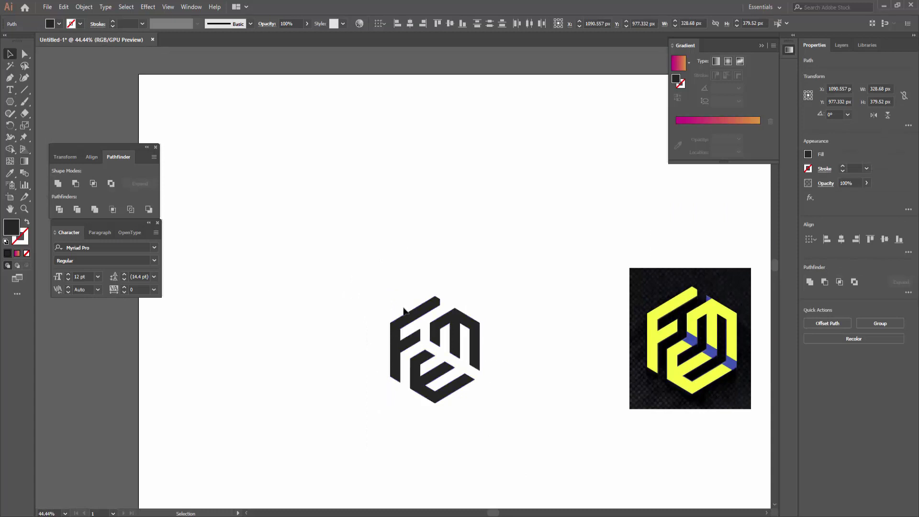
click(441, 337)
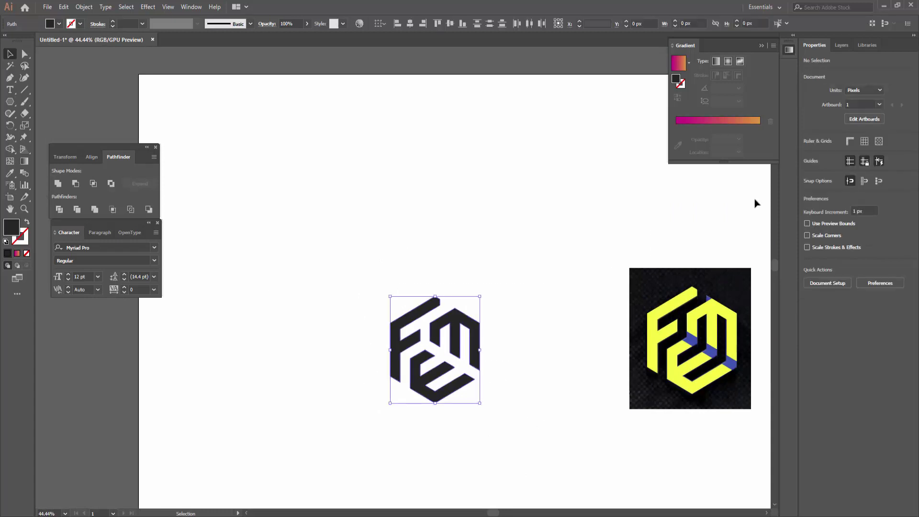
click(723, 120)
click(56, 183)
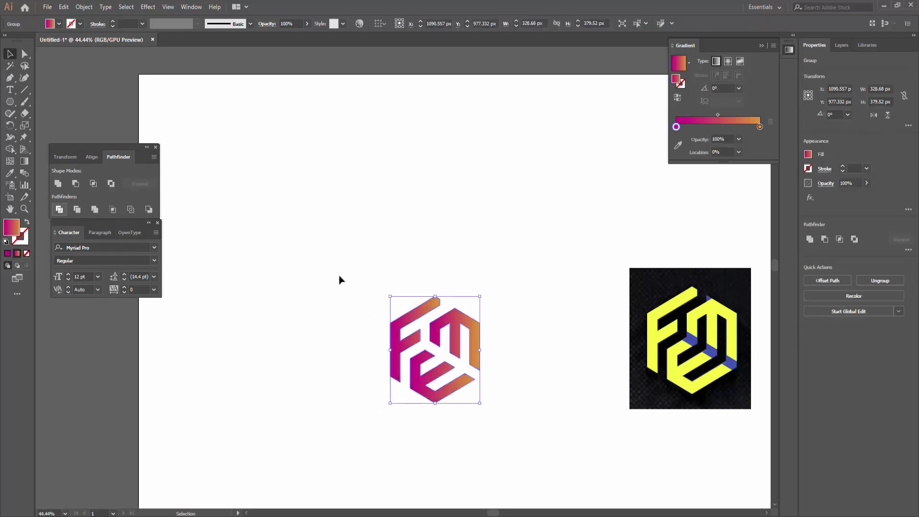
key(g)
drag(390, 301, 480, 388)
Step: Select the gradient monogram and paste a copy of it
key(v)
drag(492, 426, 476, 385)
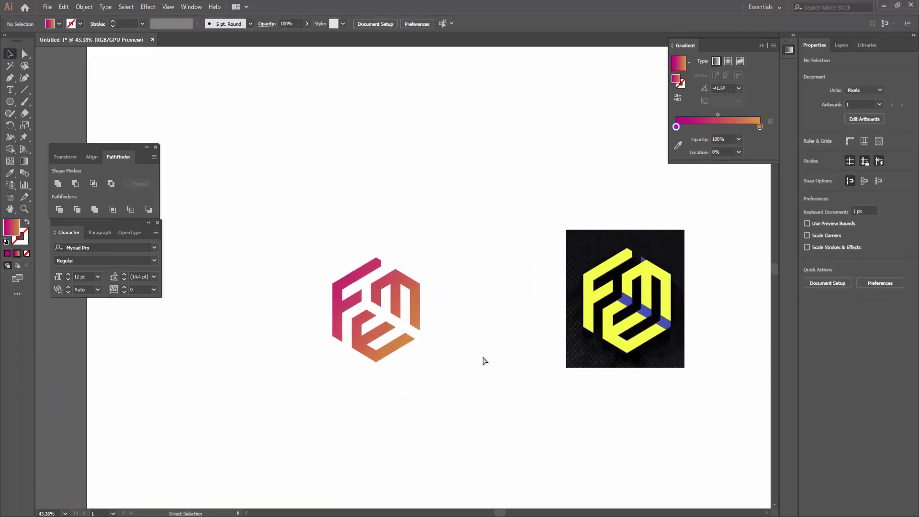
drag(427, 240, 259, 415)
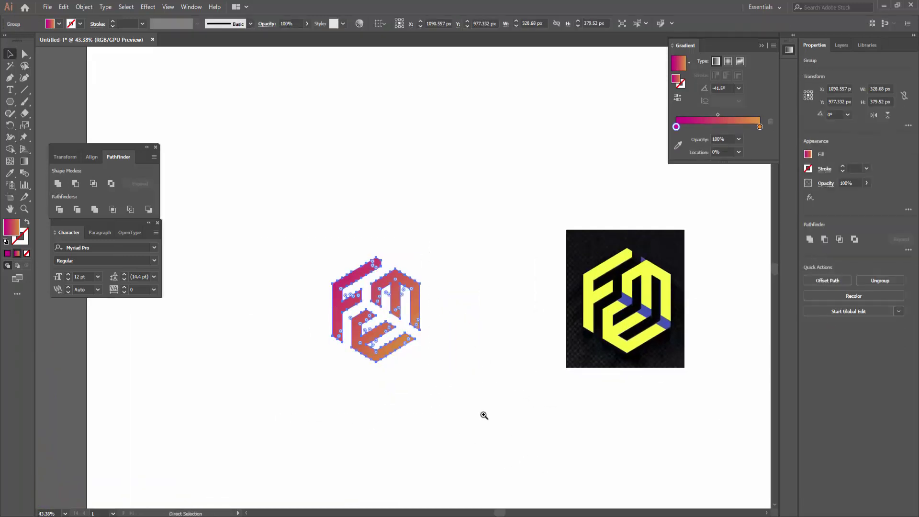
mouse_move(484, 415)
mouse_down()
mouse_move(365, 435)
mouse_move(342, 463)
mouse_move(339, 356)
mouse_up()
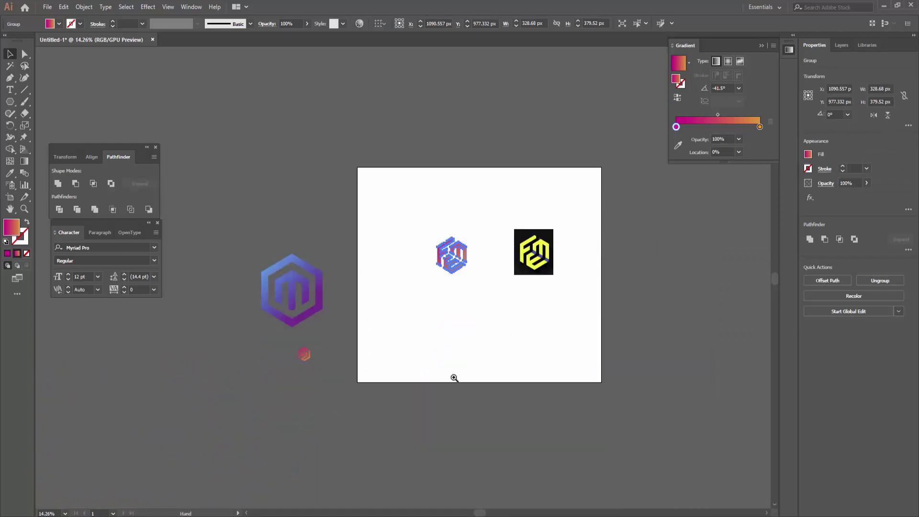
drag(382, 405, 480, 400)
key(ctrl+v)
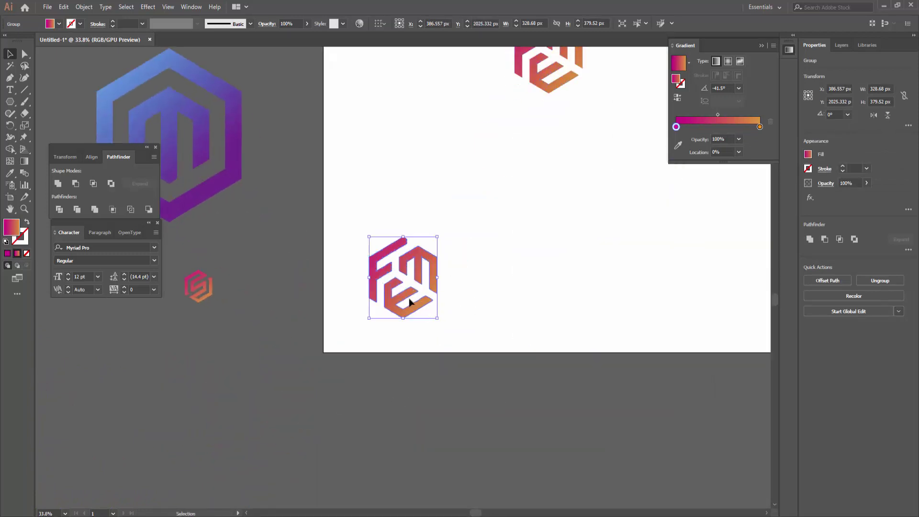
Step: Move the pasted gradient copy out onto the pasteboard
drag(409, 301, 158, 411)
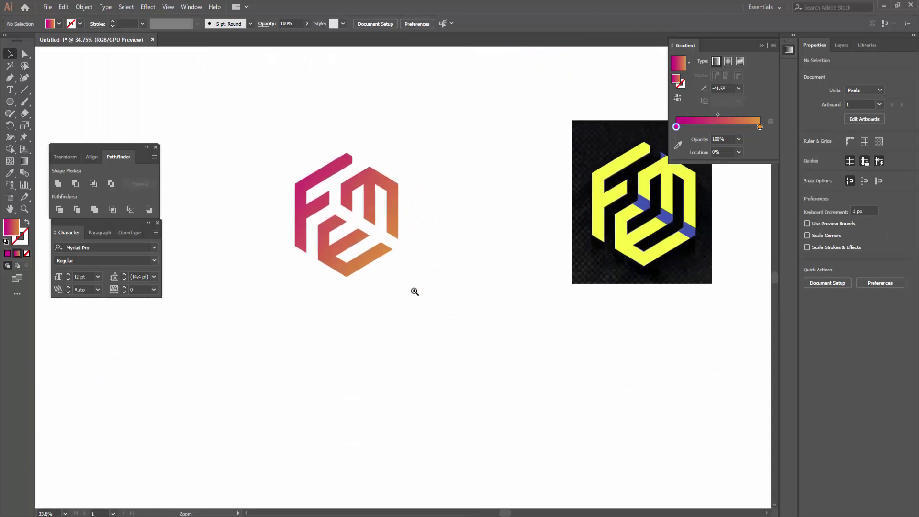
drag(414, 291, 399, 340)
scroll(430, 344, down, 2)
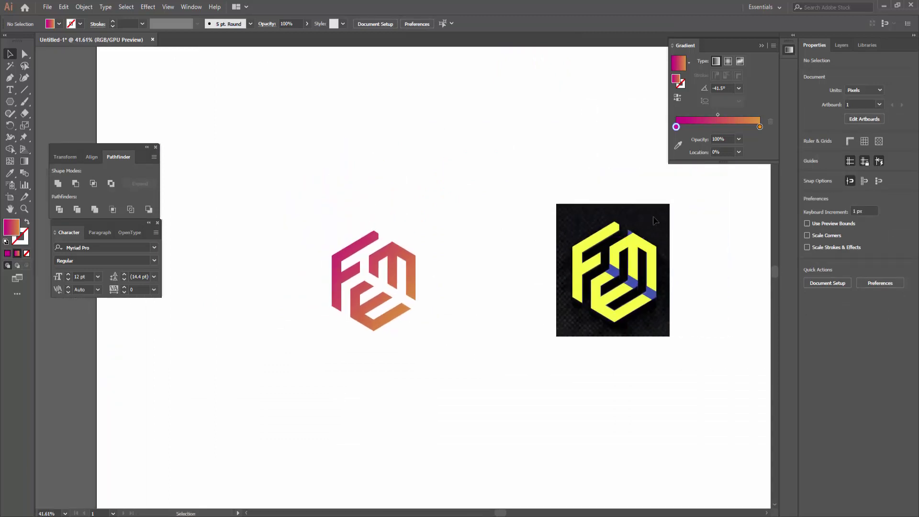
Step: Select the yellow reference logo with its guides and delete it
click(644, 233)
drag(613, 213, 299, 122)
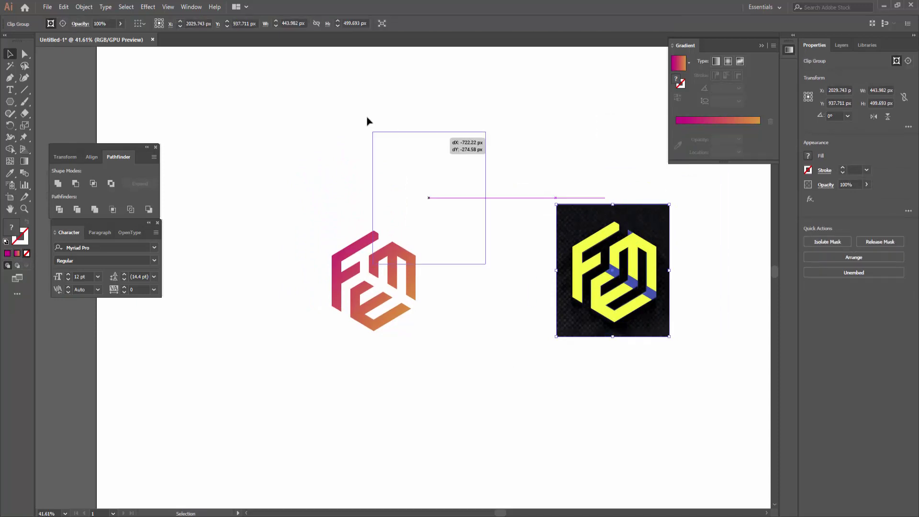
click(561, 300)
scroll(561, 299, down, 1)
drag(562, 292, 652, 420)
key(Delete)
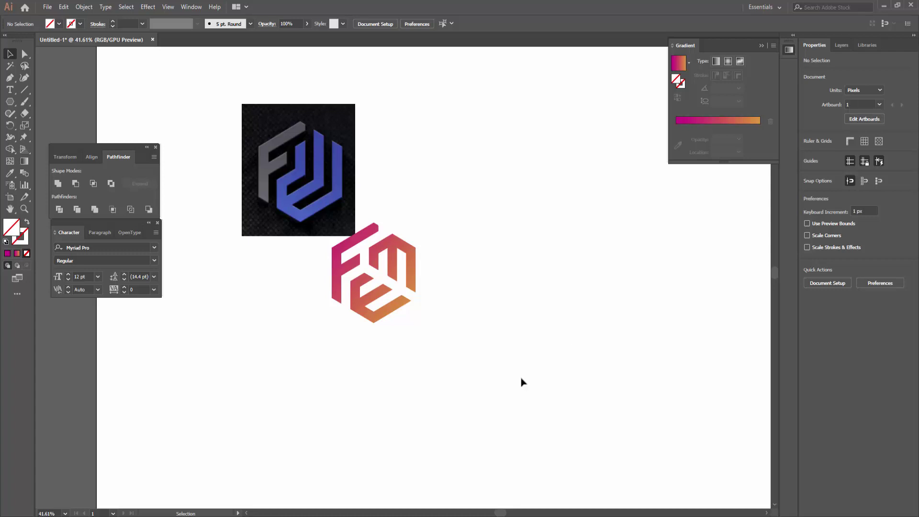
key(alt+Tab)
Step: Search Google Images for 's polygon logo' and preview the orange hexagonal S logo
click(63, 8)
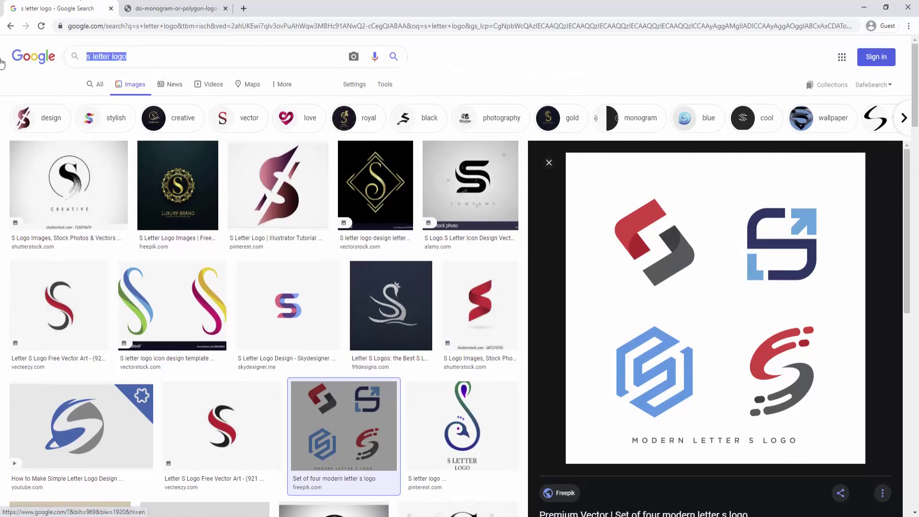
text(s pol)
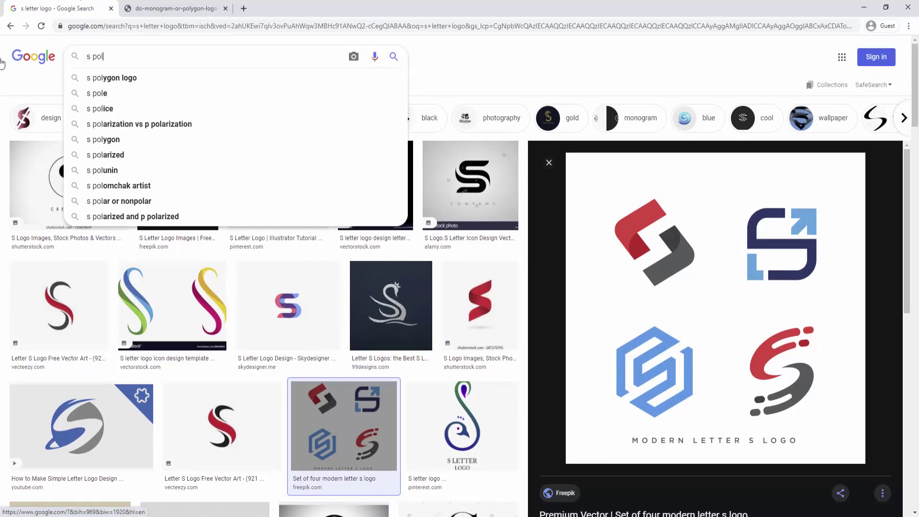
key(Down)
key(Return)
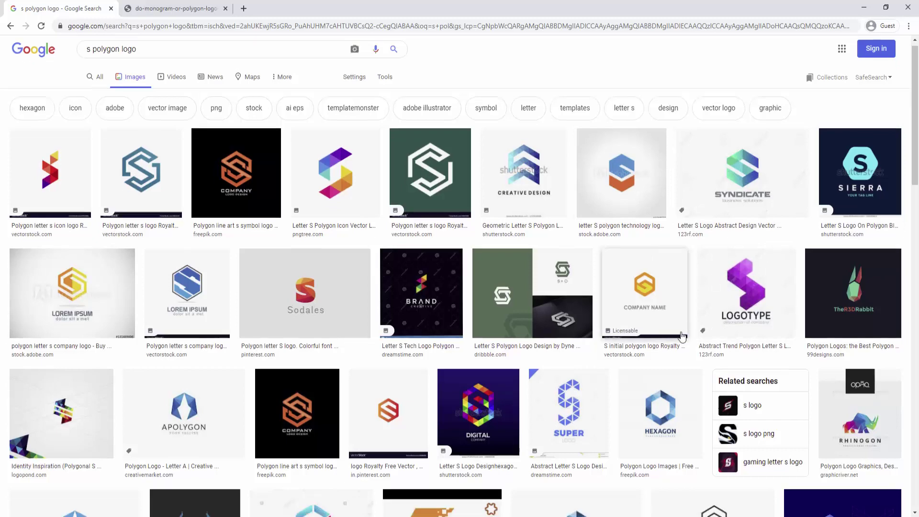
scroll(388, 246, down, 4)
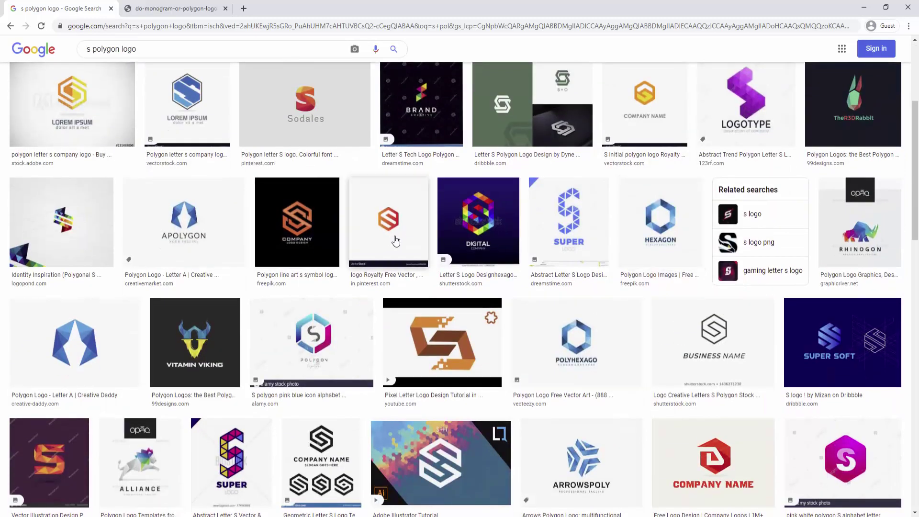
click(384, 219)
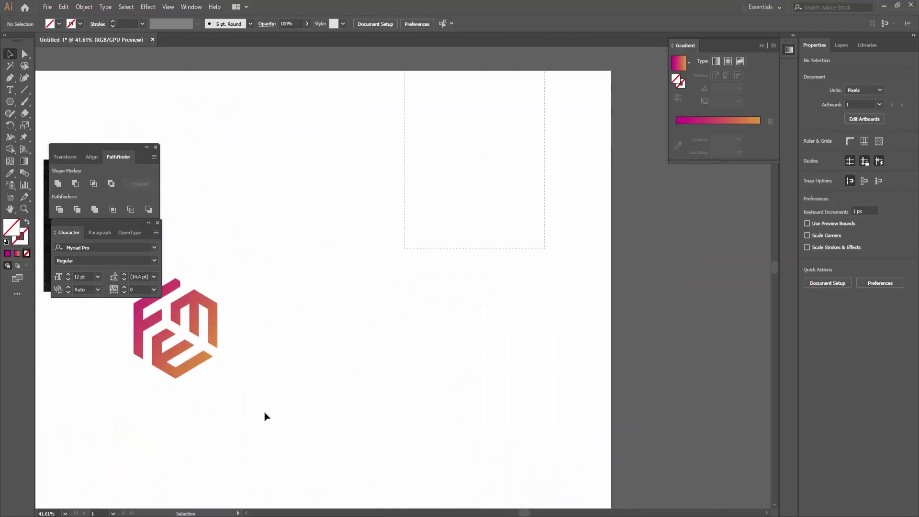
Step: Move the reference image and gradient logo down-left off the artboard
key(ctrl+v)
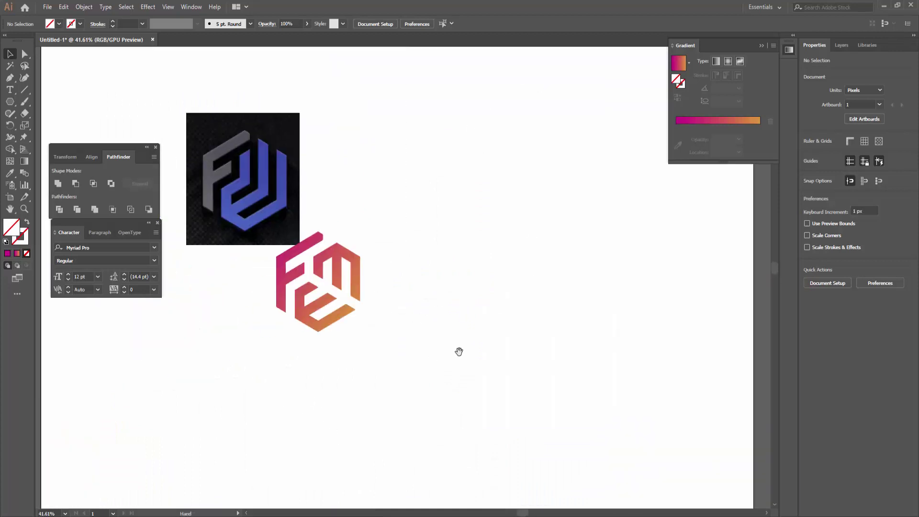
drag(455, 205, 174, 386)
scroll(227, 359, down, 1)
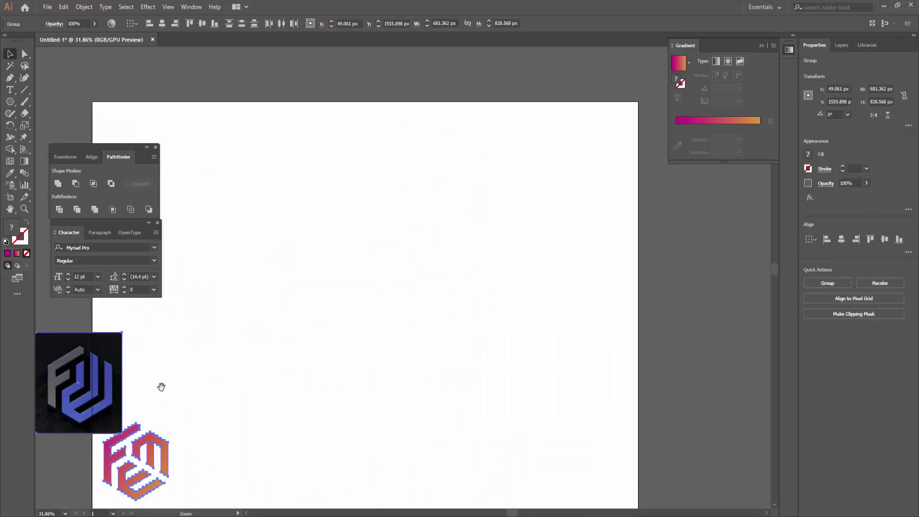
click(318, 292)
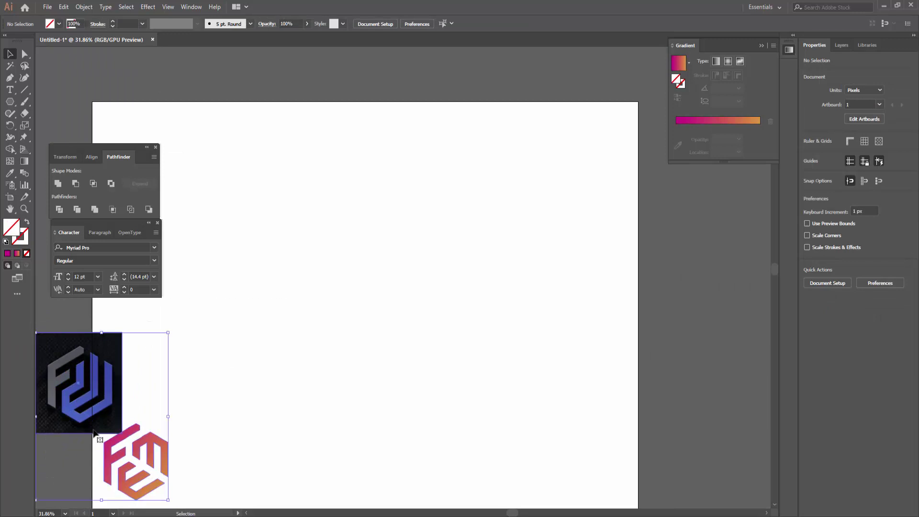
drag(79, 391, 21, 447)
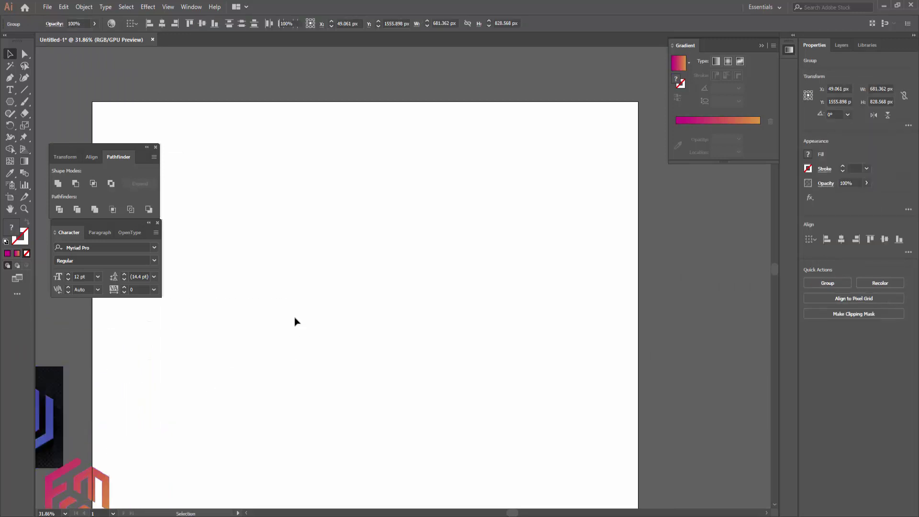
scroll(339, 310, up, 2)
Step: Draw a vertical line with a black fill
click(24, 89)
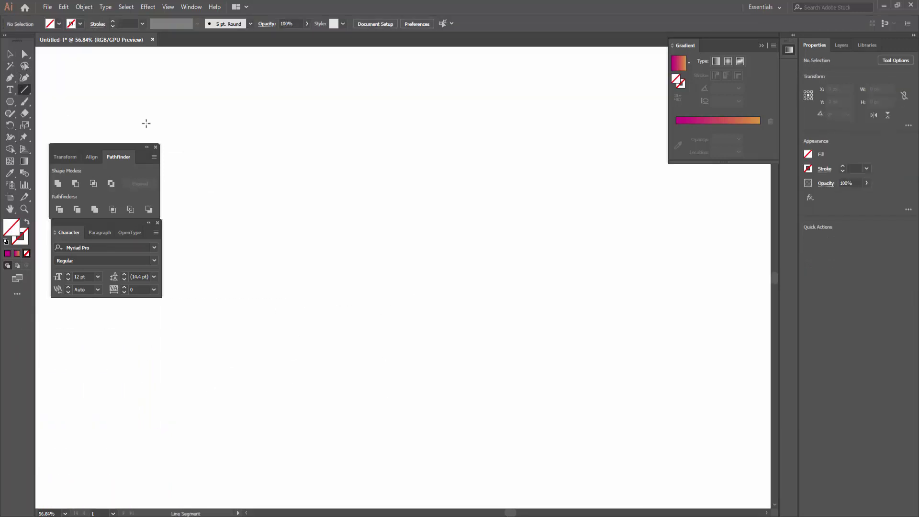
mouse_move(261, 102)
mouse_down()
mouse_move(252, 446)
mouse_move(260, 447)
mouse_up()
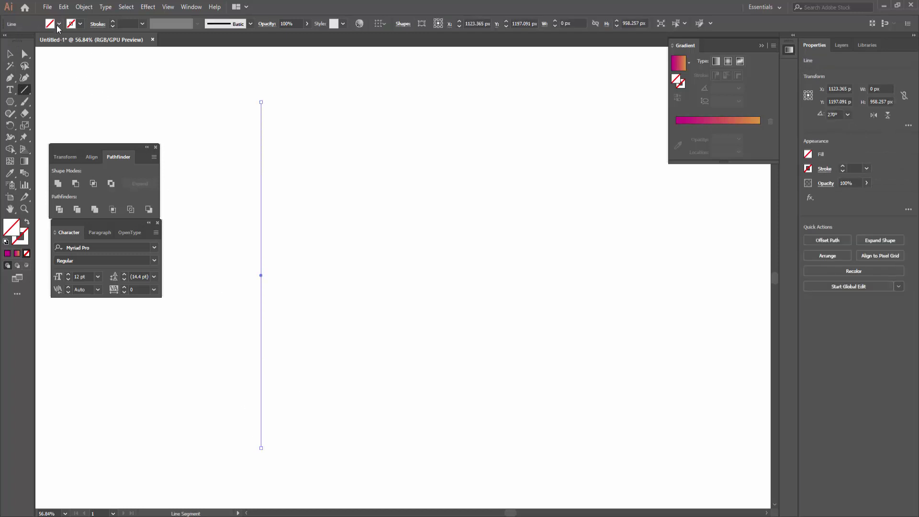
click(58, 24)
click(26, 41)
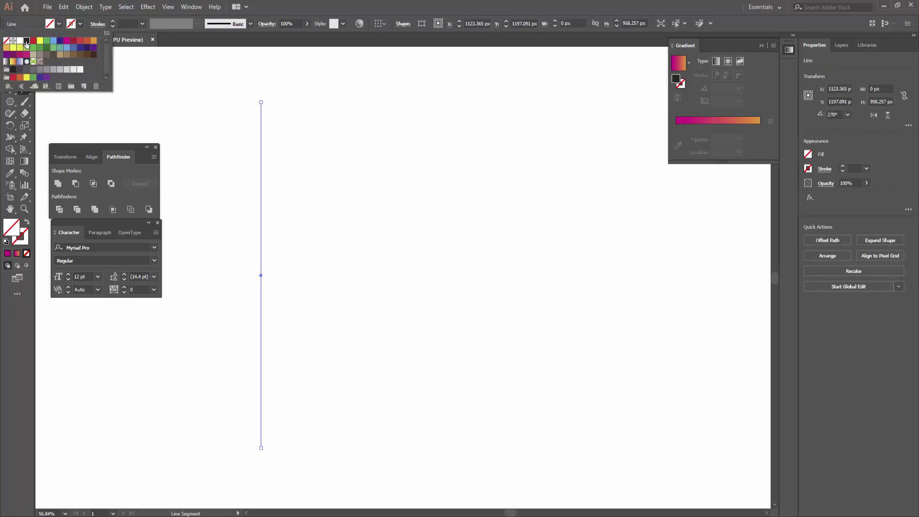
Step: Copy the line rightward and repeat with Ctrl+D into an evenly spaced row, then select all
click(426, 349)
drag(260, 324, 280, 334)
key(ctrl+d)
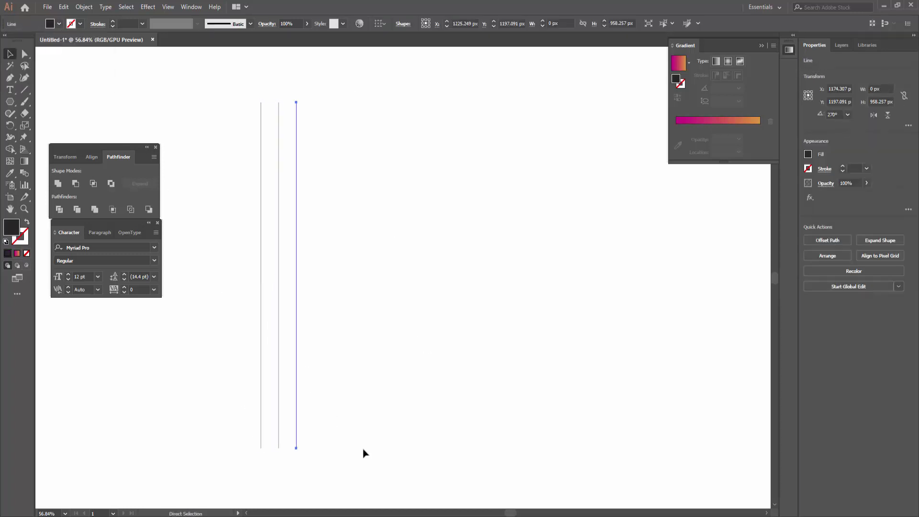
key(ctrl+d)
key(ctrl+d)
key(ctrl+d)
key(ctrl+d)
key(ctrl+d)
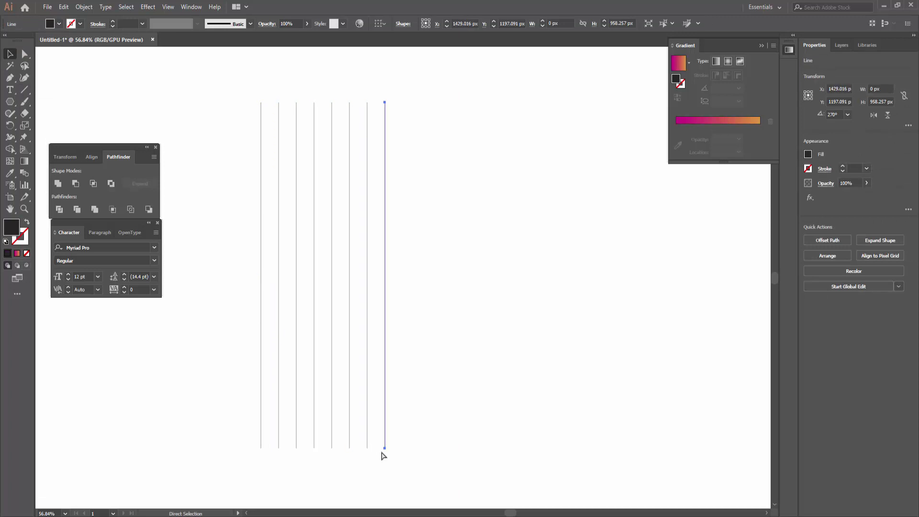
key(ctrl+d)
key(ctrl+d)
key(ctrl+d)
key(ctrl+d)
key(ctrl+d)
key(ctrl+d)
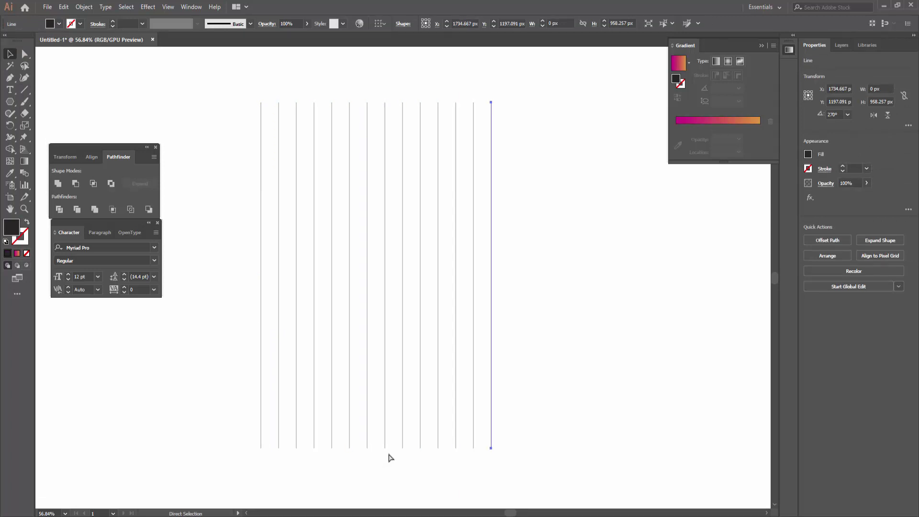
key(ctrl+d)
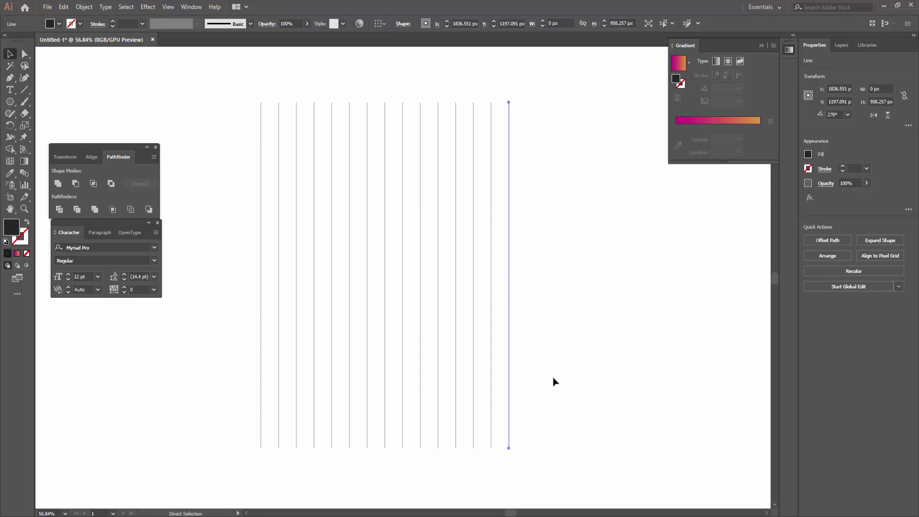
key(ctrl+d)
key(ctrl+d)
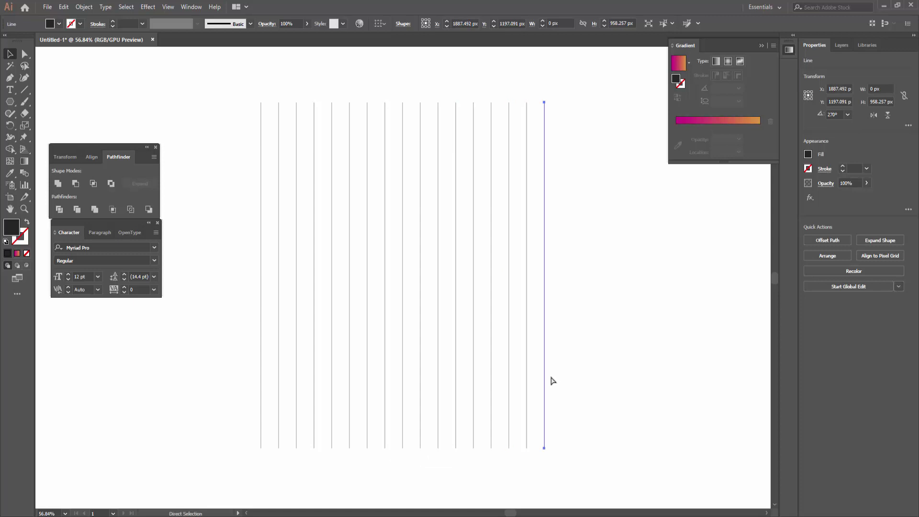
key(ctrl+d)
key(ctrl+d)
key(ctrl+d)
key(z)
key(ctrl+shift+a)
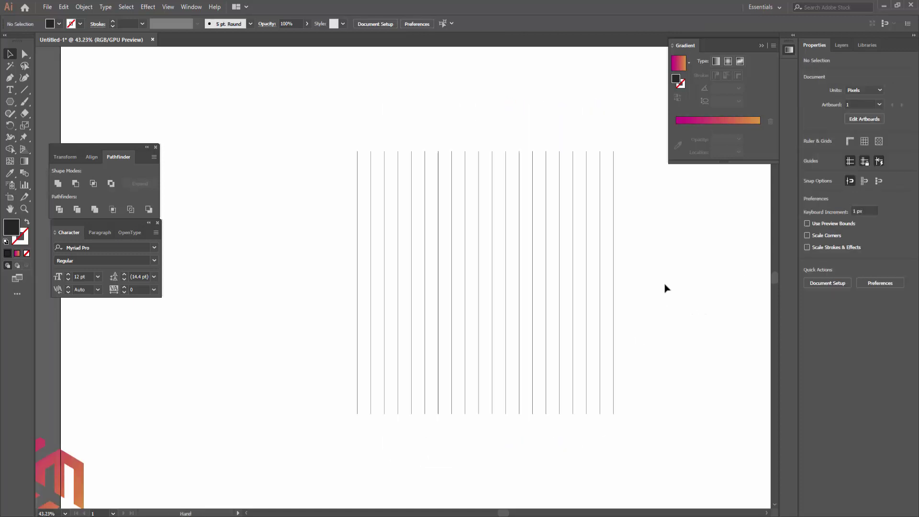
key(v)
key(ctrl+a)
key(ctrl+minus)
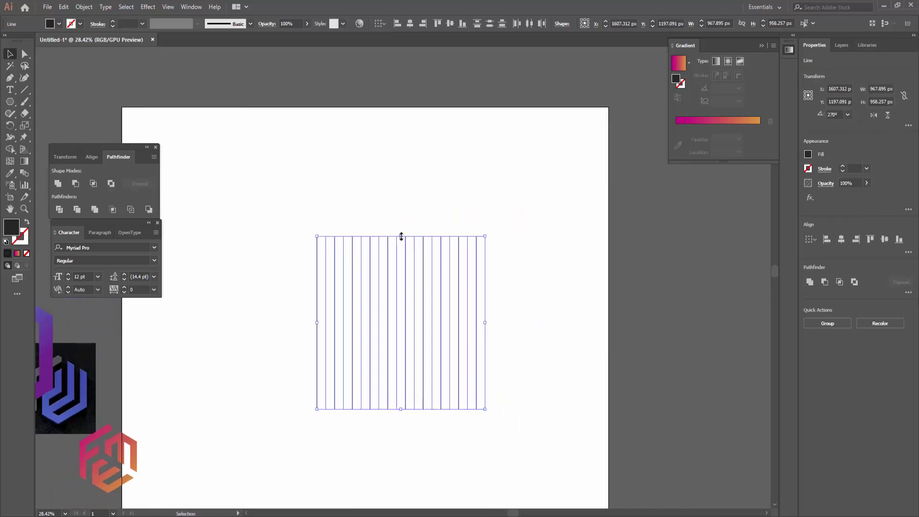
Step: Stretch all the vertical lines upward to about 2100 px tall
drag(401, 236, 411, 133)
scroll(426, 350, up, 1)
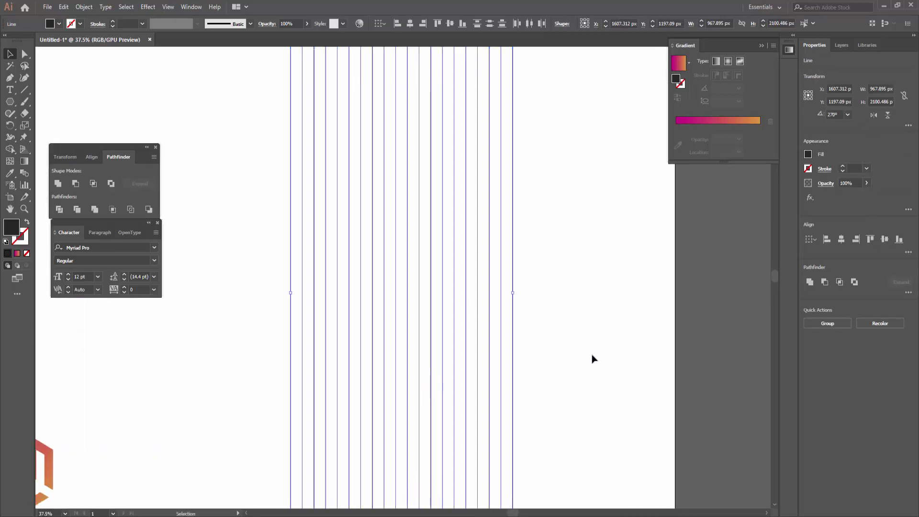
key(ctrl+shift+a)
key(z)
scroll(500, 366, down, 2)
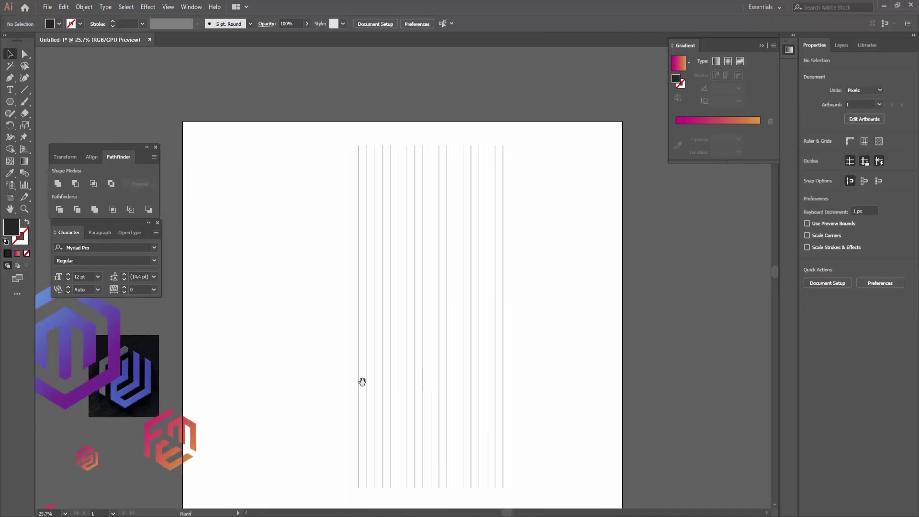
drag(362, 381, 385, 372)
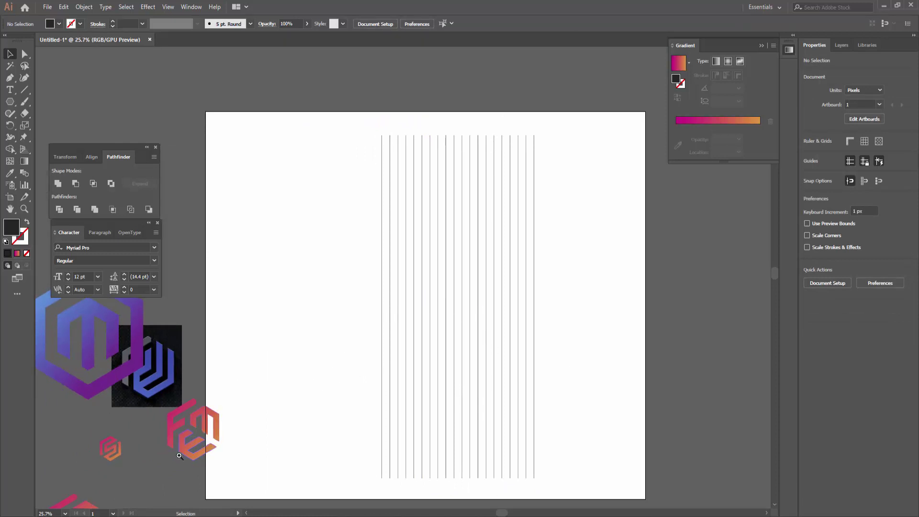
Step: Navigate around the artboard and marquee-select all the vertical lines again
scroll(179, 455, up, 4)
scroll(137, 386, up, 2)
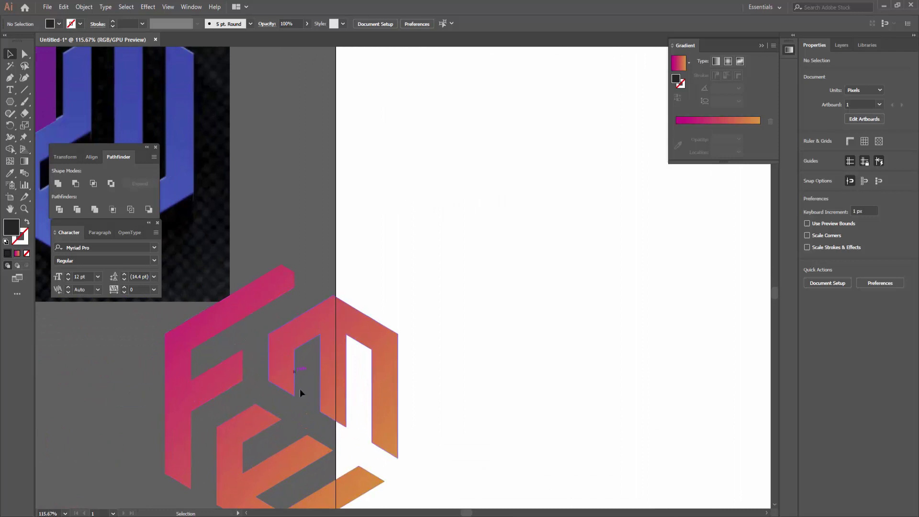
scroll(299, 389, down, 2)
scroll(230, 242, up, 5)
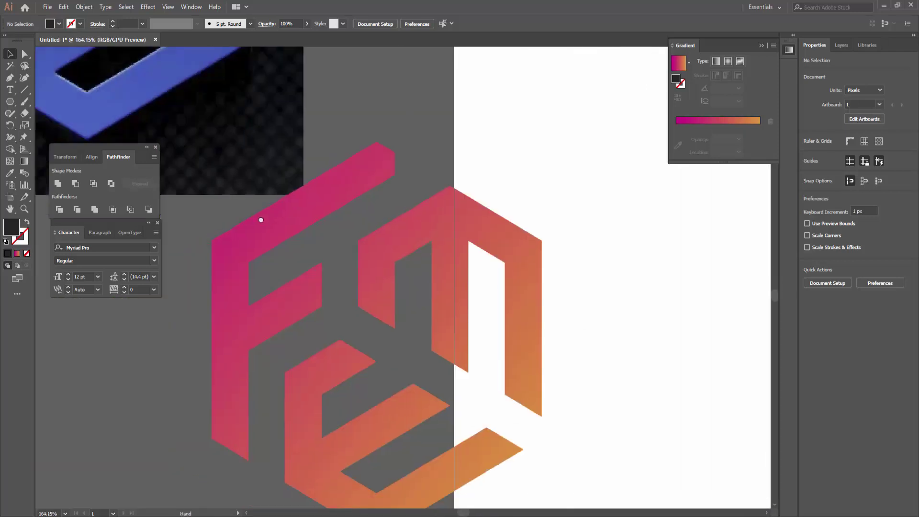
scroll(287, 225, down, 3)
scroll(444, 325, right, 5)
scroll(445, 325, down, 3)
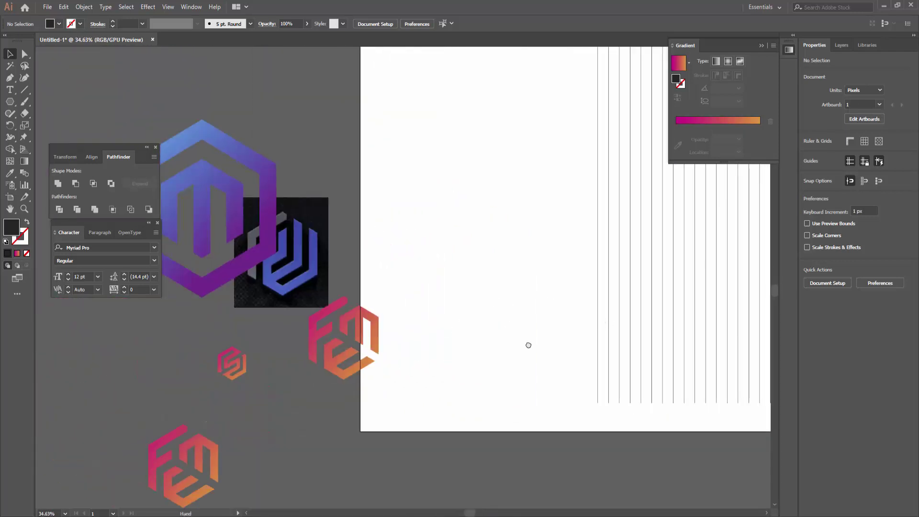
scroll(527, 344, up, 1)
scroll(515, 260, right, 2)
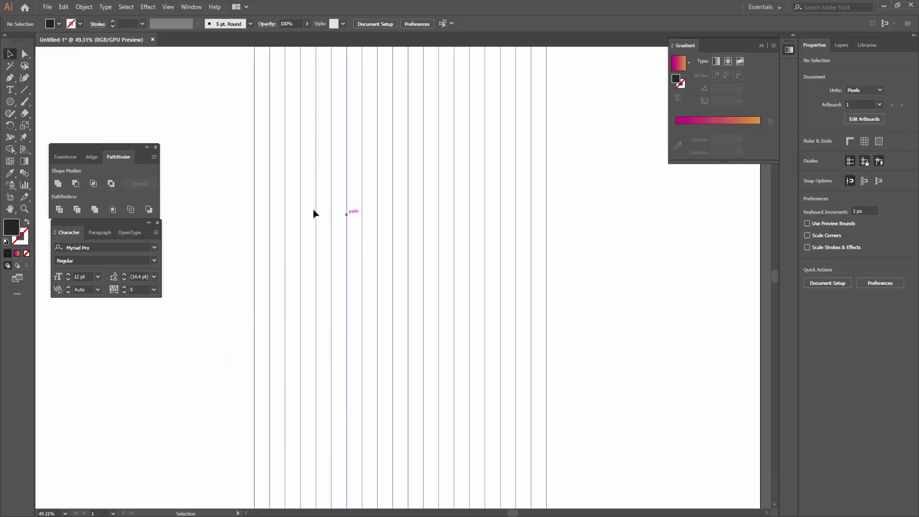
drag(247, 228, 702, 318)
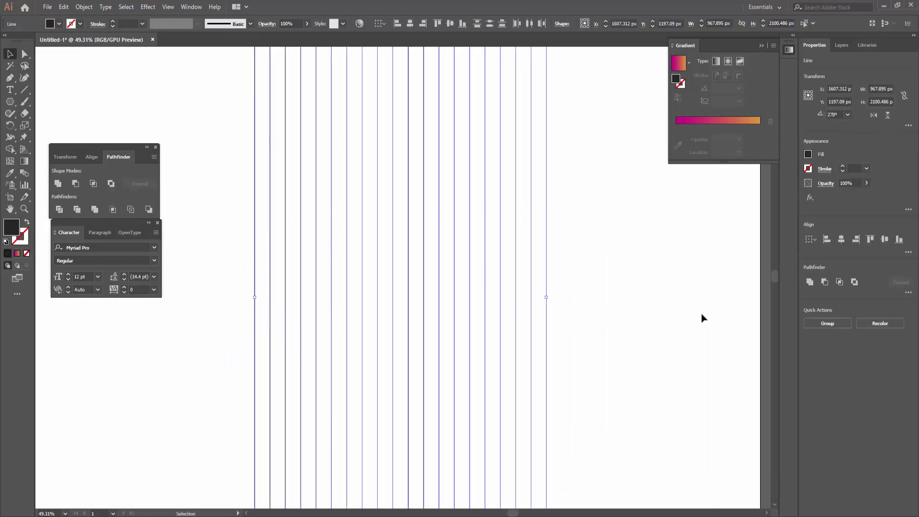
click(174, 164)
Step: Draw a hexagon rotated point-up with no fill and a 2 pt stroke
click(10, 101)
drag(225, 319, 312, 406)
scroll(333, 258, down, 1)
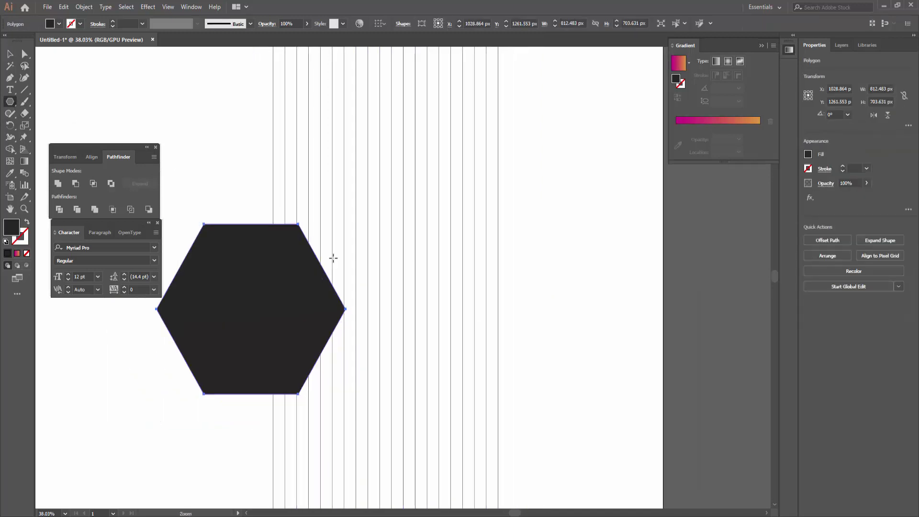
drag(348, 241, 354, 417)
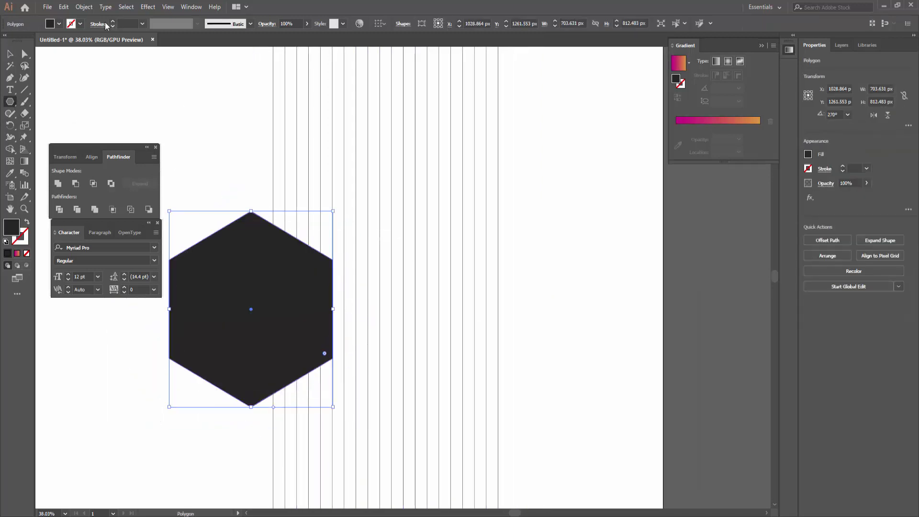
click(50, 23)
click(7, 40)
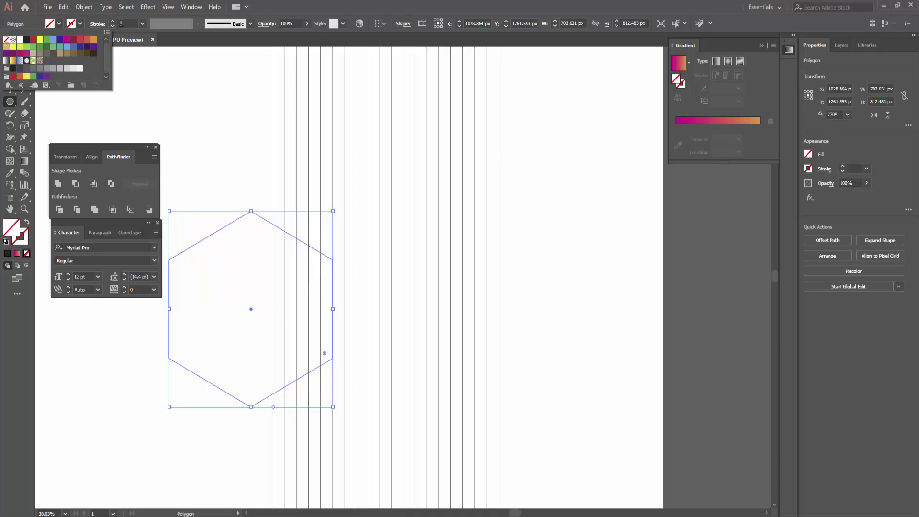
click(129, 24)
text(2)
key(Return)
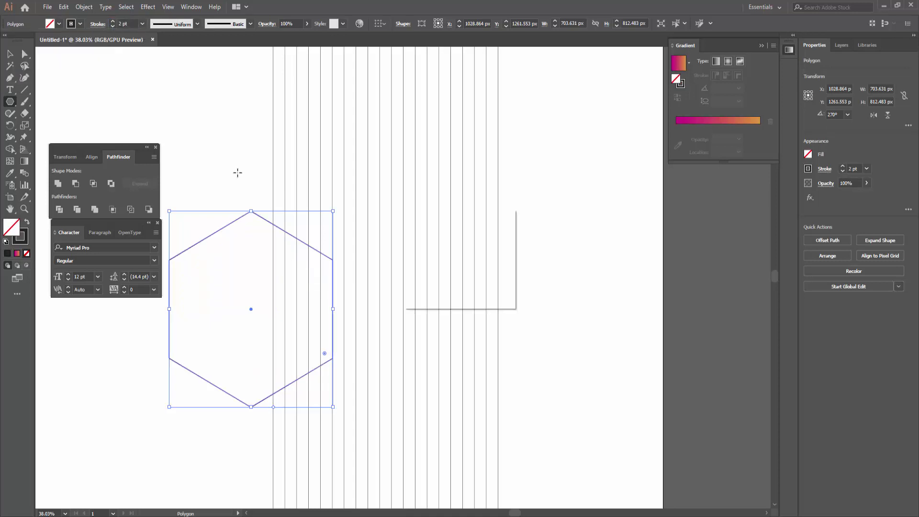
Step: Move and enlarge the hexagon to span the lines, then select everything
click(483, 285)
key(v)
click(230, 206)
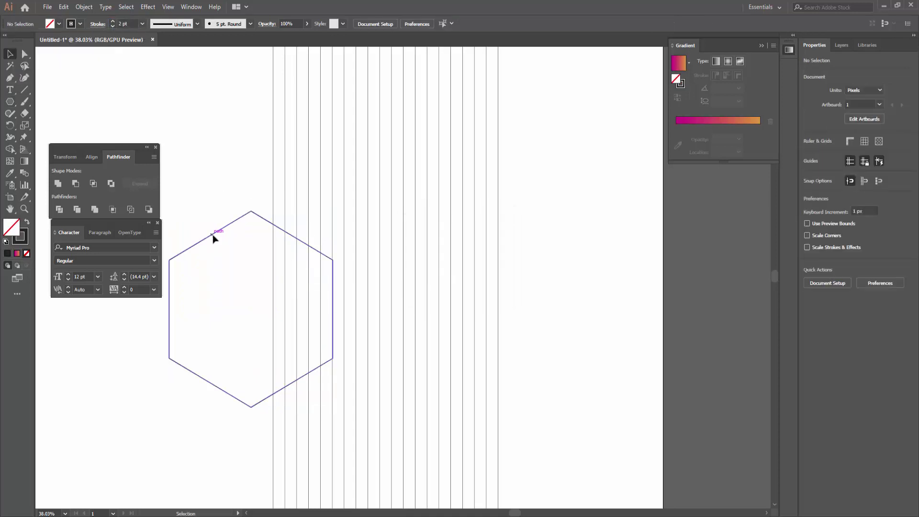
drag(213, 238, 314, 189)
drag(437, 260, 498, 263)
key(ctrl+a)
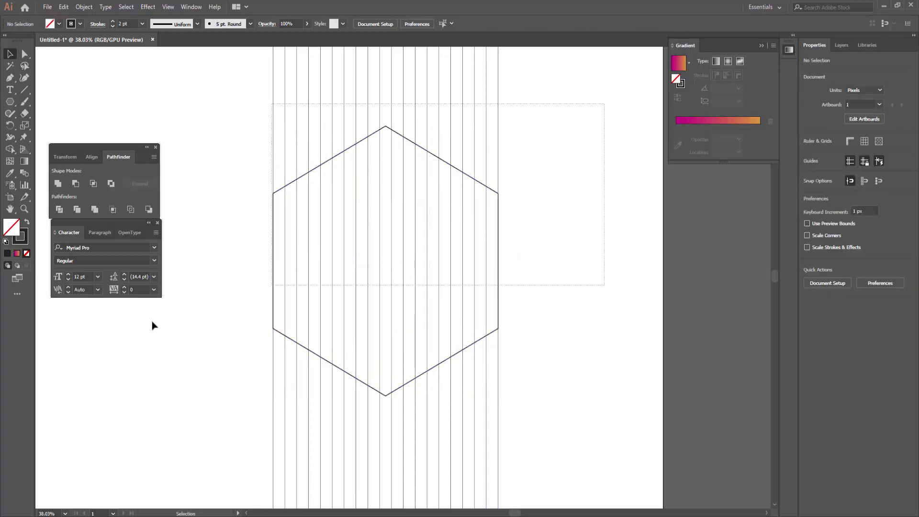
Step: Centre the hexagon vertically on the lines and shorten the vertical lines evenly about their centre
click(450, 24)
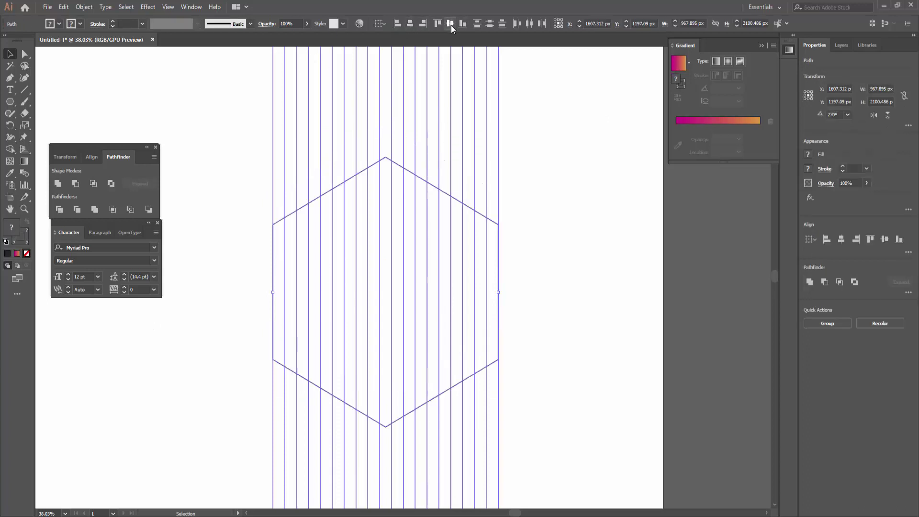
click(560, 377)
scroll(533, 349, down, 2)
scroll(536, 346, up, 1)
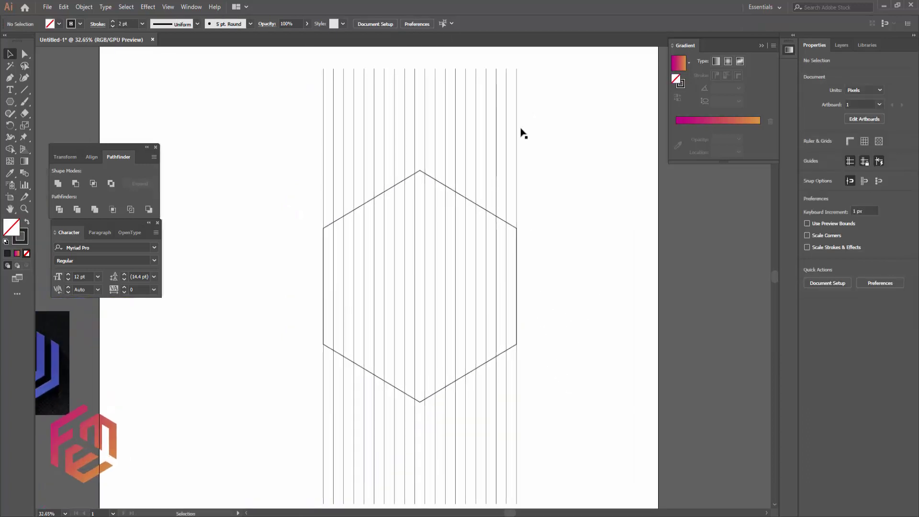
drag(550, 88, 308, 123)
drag(422, 85, 420, 146)
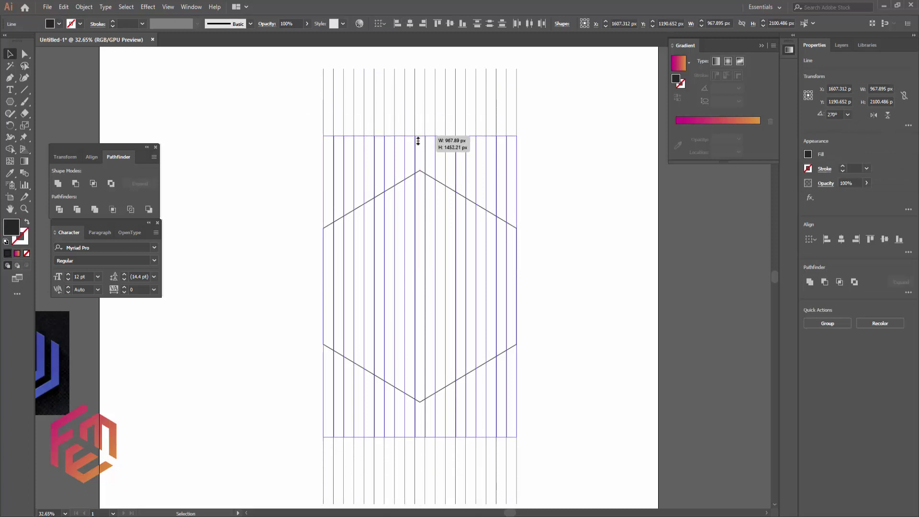
click(641, 221)
Step: Make a reflected copy of the vertical lines across the vertical axis
drag(266, 155, 266, 153)
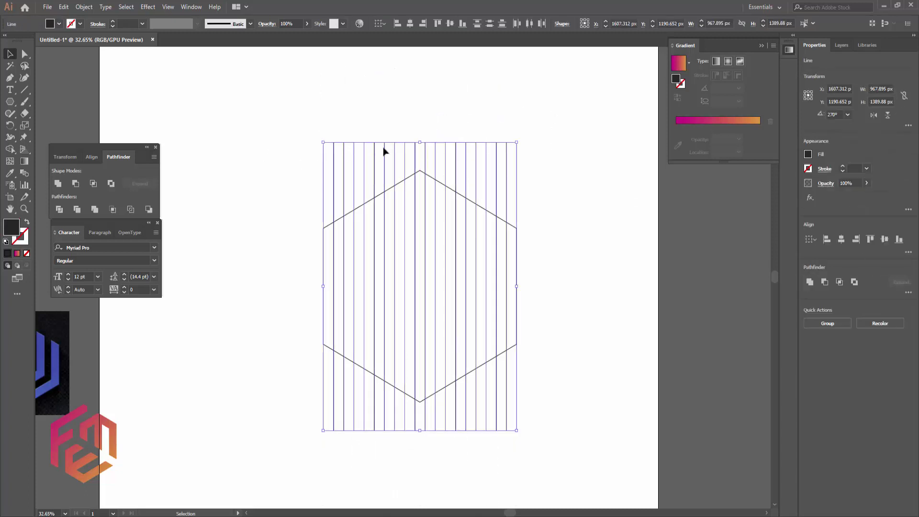
right_click(390, 149)
mouse_move(431, 281)
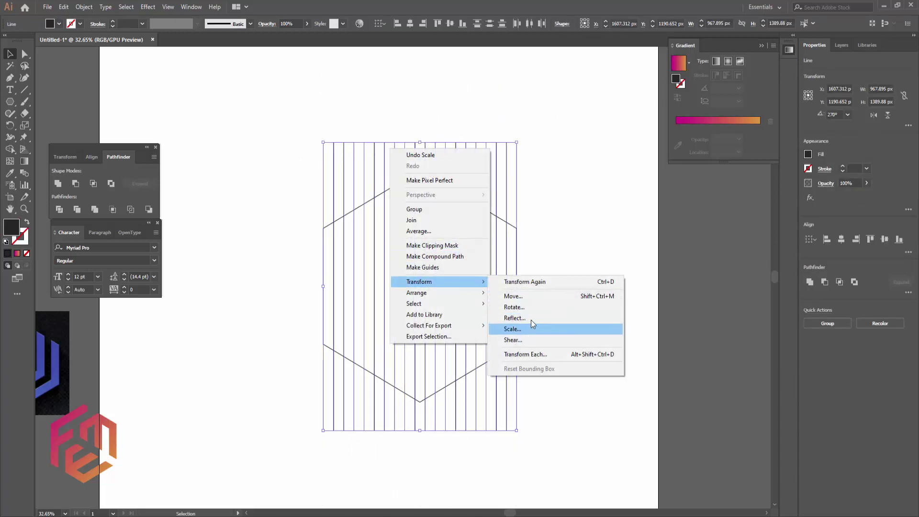
click(529, 319)
click(589, 258)
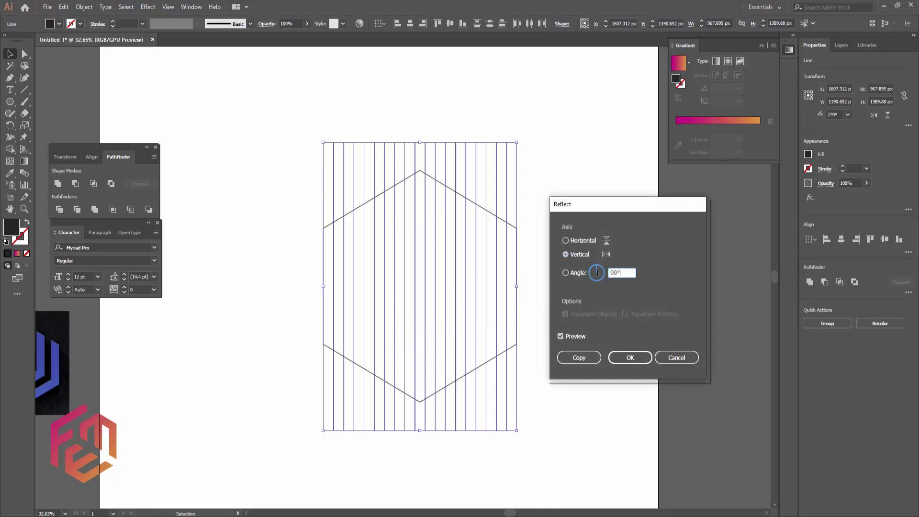
click(577, 357)
Step: Reflect a copy of the slanted lines across a 60° axis to complete the isometric grid
right_click(448, 188)
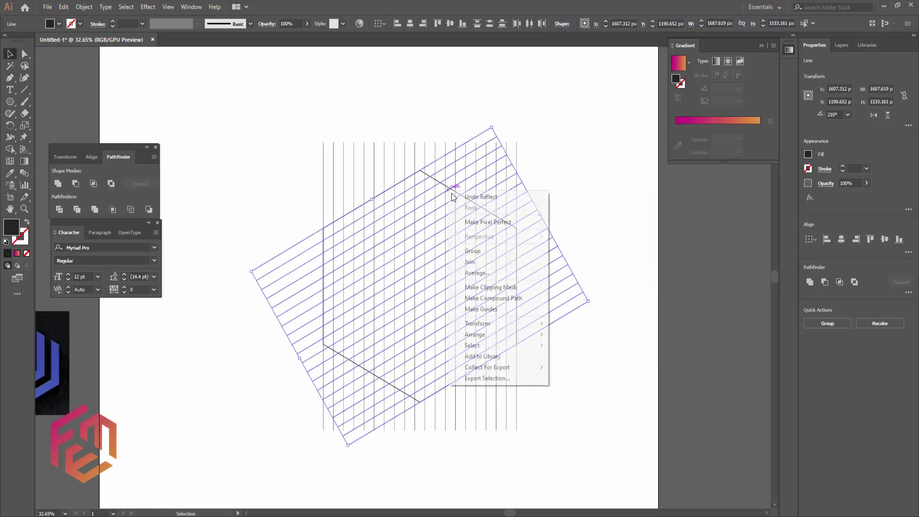
click(579, 360)
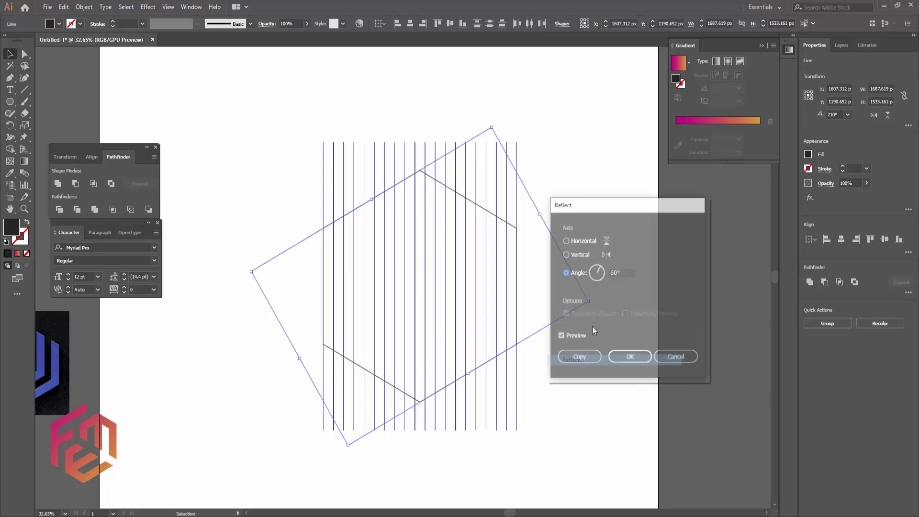
click(580, 240)
click(579, 357)
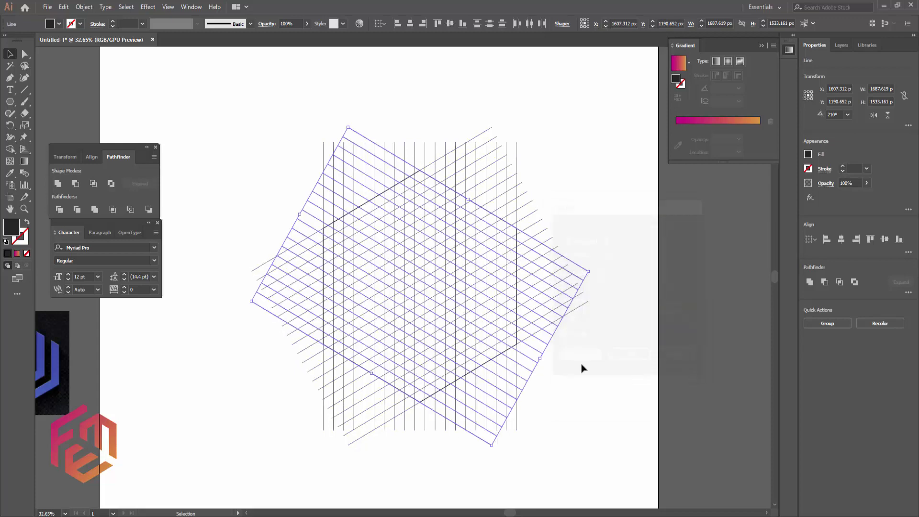
click(596, 385)
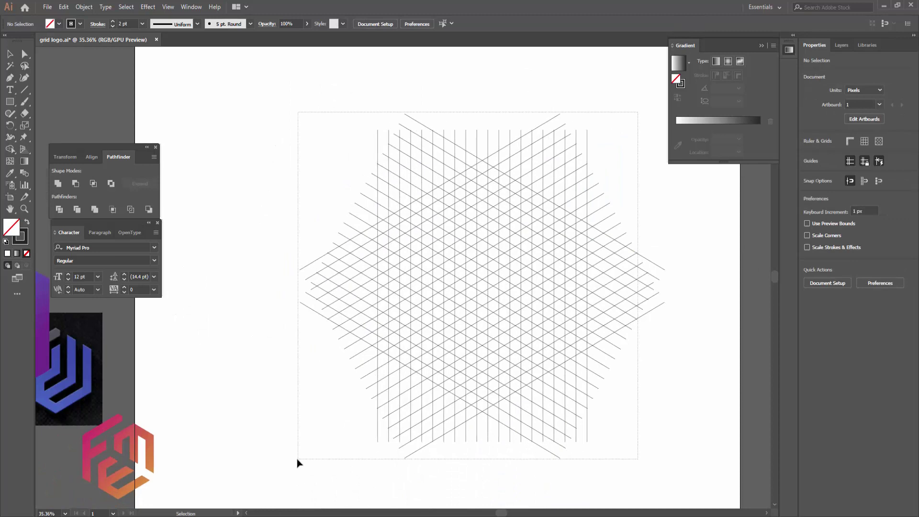
Step: Select all grid lines with the Shape Builder tool and a black fill
key(ctrl+a)
scroll(536, 256, up, 2)
key(shift+m)
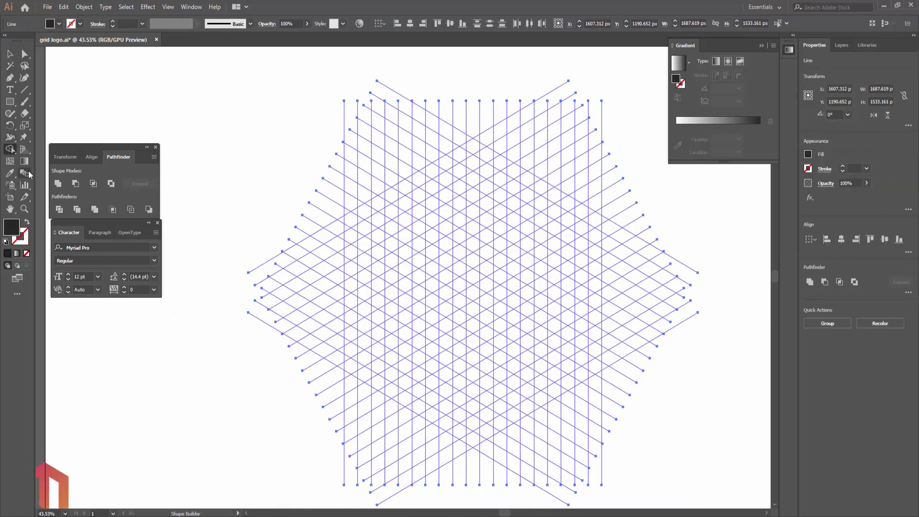
click(59, 24)
click(75, 26)
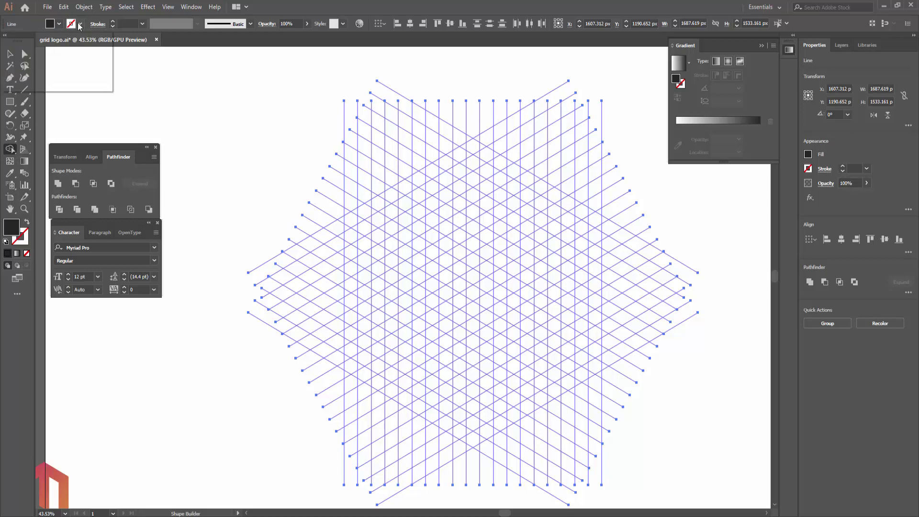
key(Escape)
Step: Merge grid cells into the left, right, top-left and bottom-right edges of a closed hexagon ring
drag(520, 342, 492, 344)
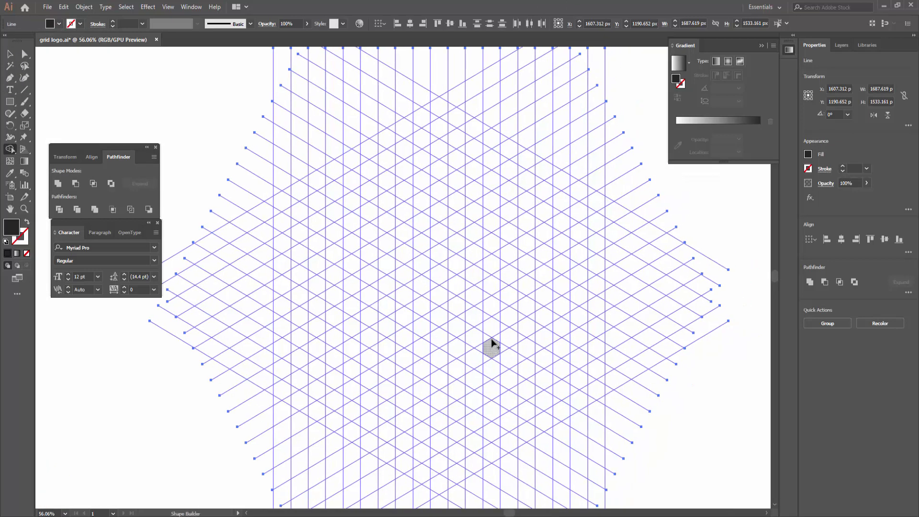
drag(440, 328, 378, 313)
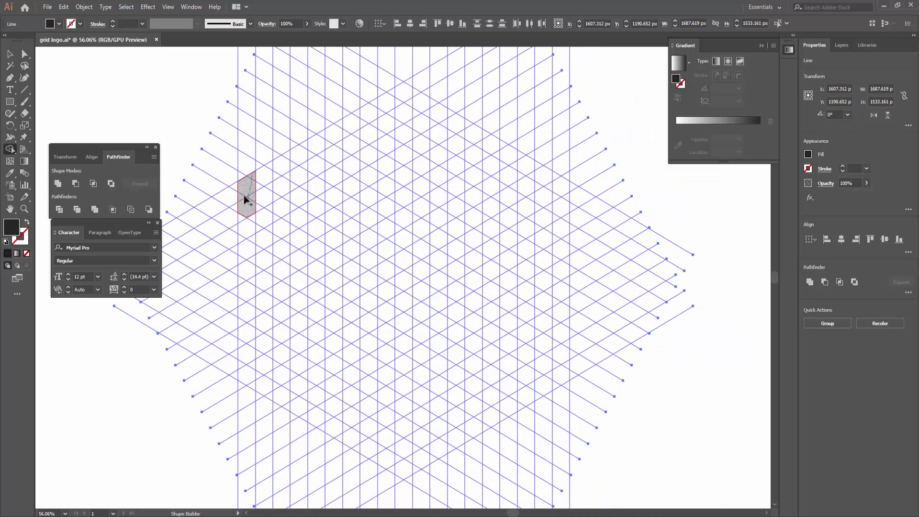
mouse_move(245, 198)
mouse_down()
mouse_move(252, 369)
mouse_move(402, 470)
mouse_up()
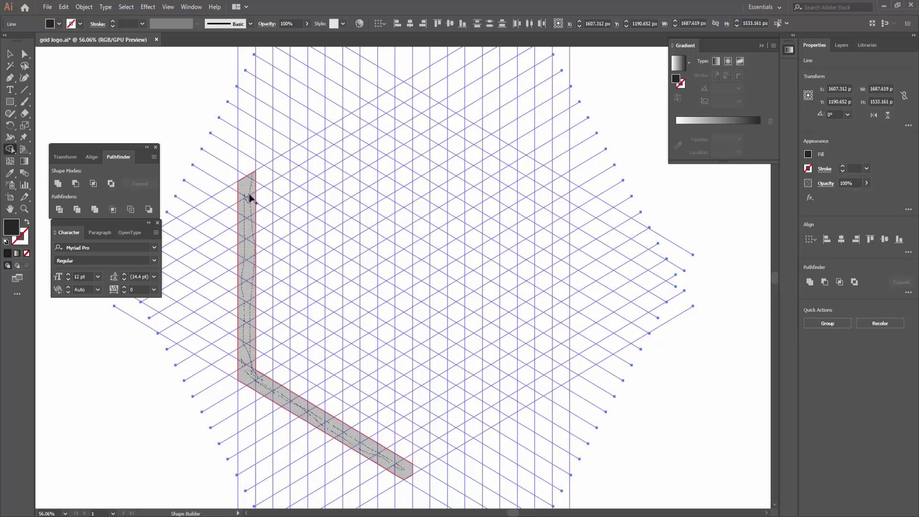
drag(249, 197, 248, 185)
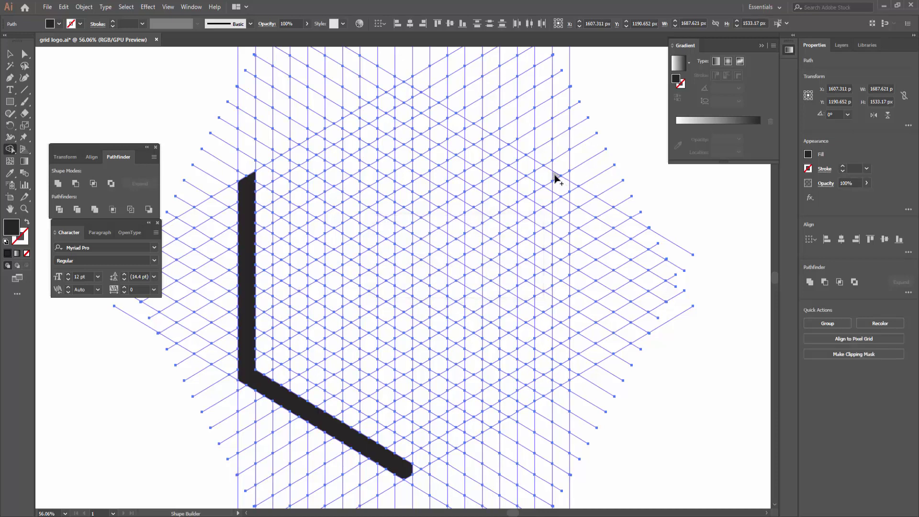
drag(556, 178, 566, 257)
drag(558, 214, 555, 243)
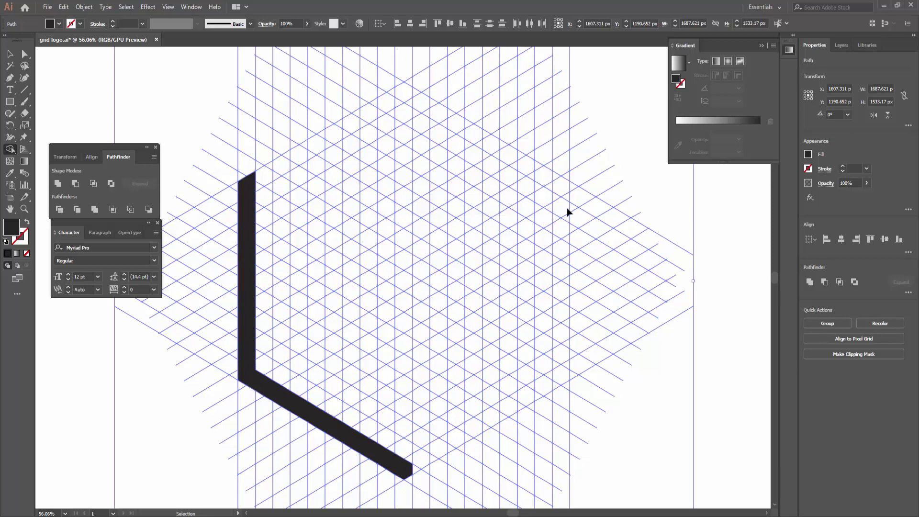
drag(567, 190, 557, 383)
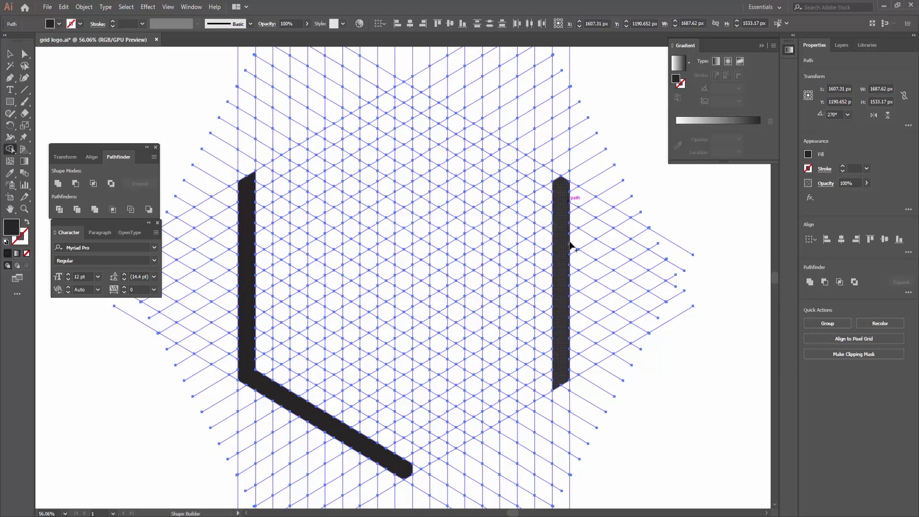
mouse_move(558, 178)
mouse_down()
mouse_move(560, 200)
mouse_move(407, 94)
mouse_up()
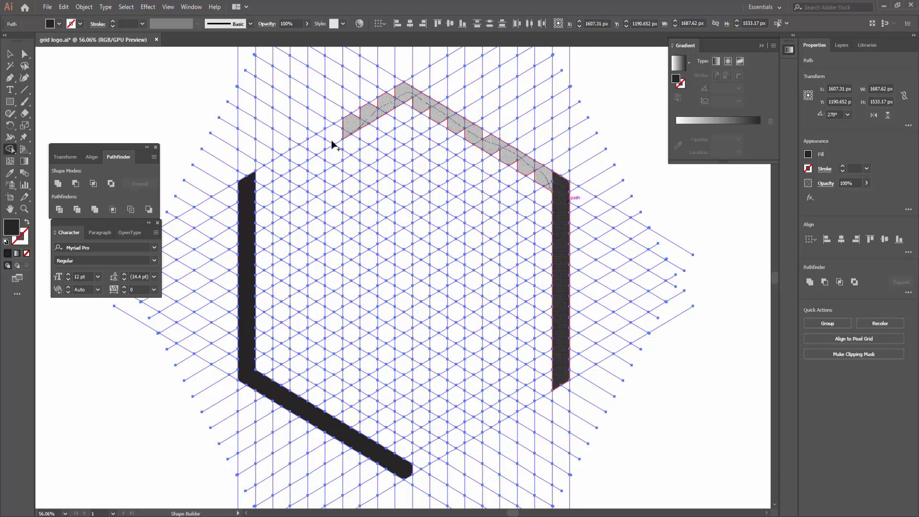
drag(407, 95, 261, 177)
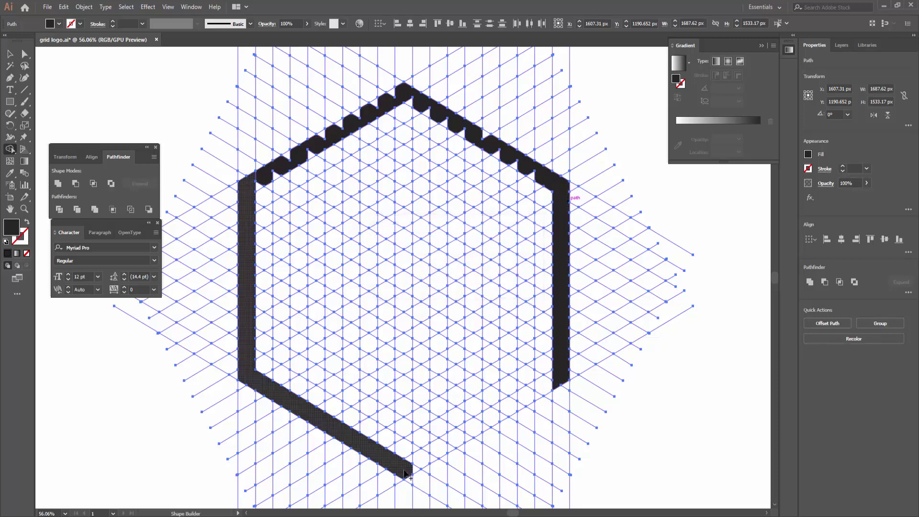
mouse_move(407, 471)
mouse_down()
mouse_move(558, 378)
mouse_move(404, 454)
mouse_up()
Step: Smooth the hexagon's stepped edges by merging the notches along bottom-right, top-right and top-left
click(570, 410)
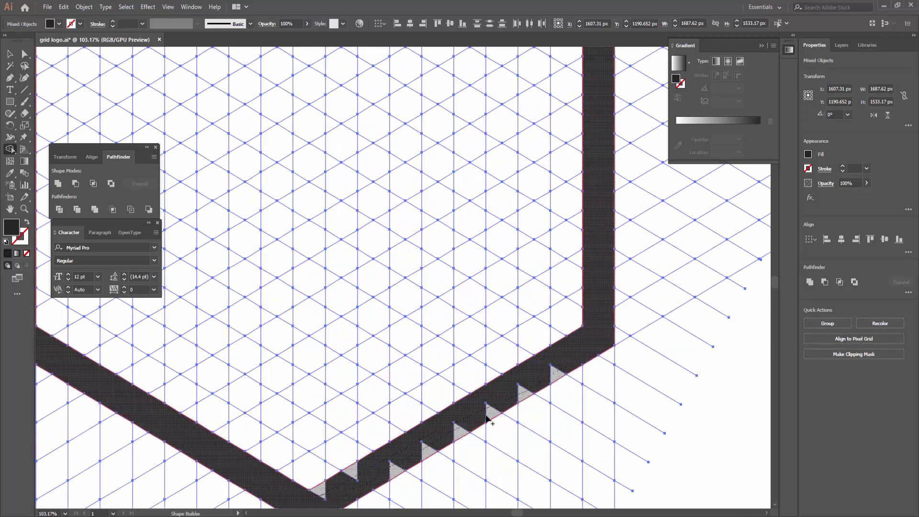
drag(487, 419, 488, 420)
scroll(630, 345, down, 3)
mouse_move(585, 111)
mouse_down()
mouse_move(507, 62)
mouse_move(552, 129)
mouse_up()
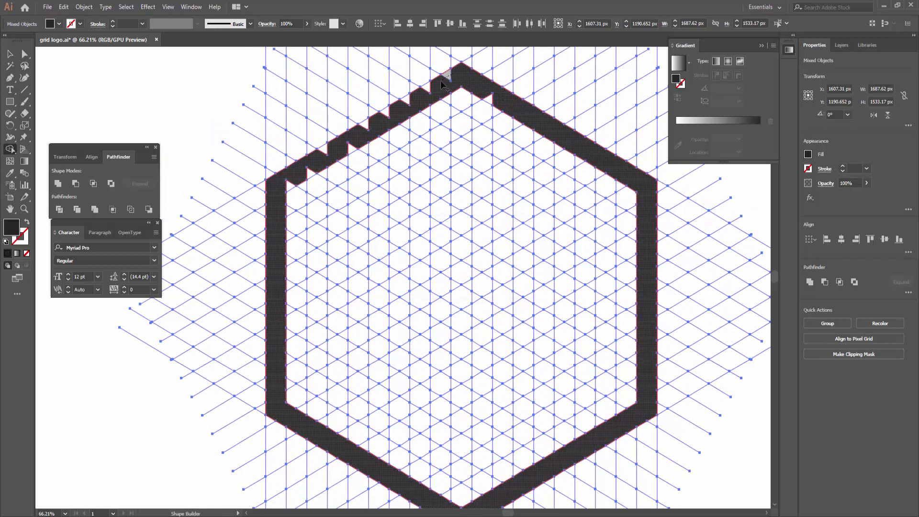
mouse_move(470, 87)
mouse_down()
mouse_move(439, 89)
mouse_move(364, 130)
mouse_up()
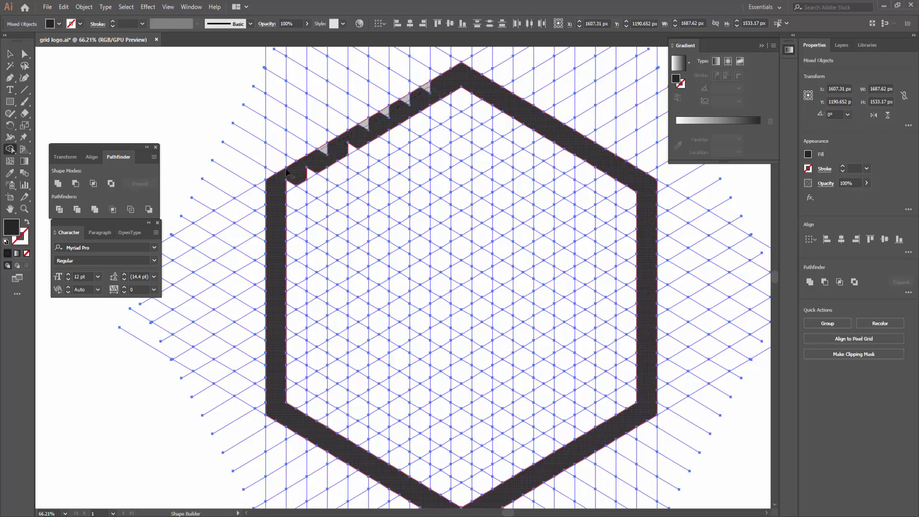
drag(286, 172, 284, 187)
alt+scroll(478, 344, down, 1)
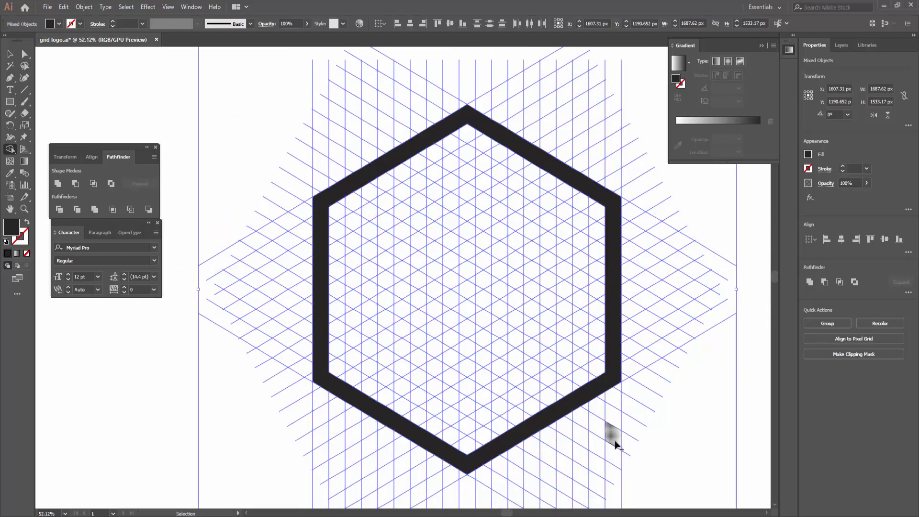
Step: Undo the hexagon back to the bare isometric grid
key(ctrl+z)
key(ctrl+z)
key(ctrl+z)
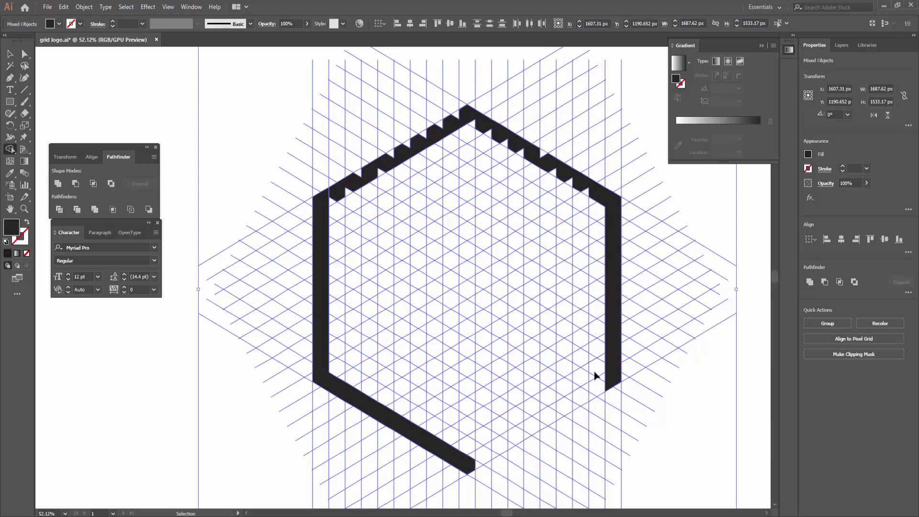
key(ctrl+z)
key(ctrl+z)
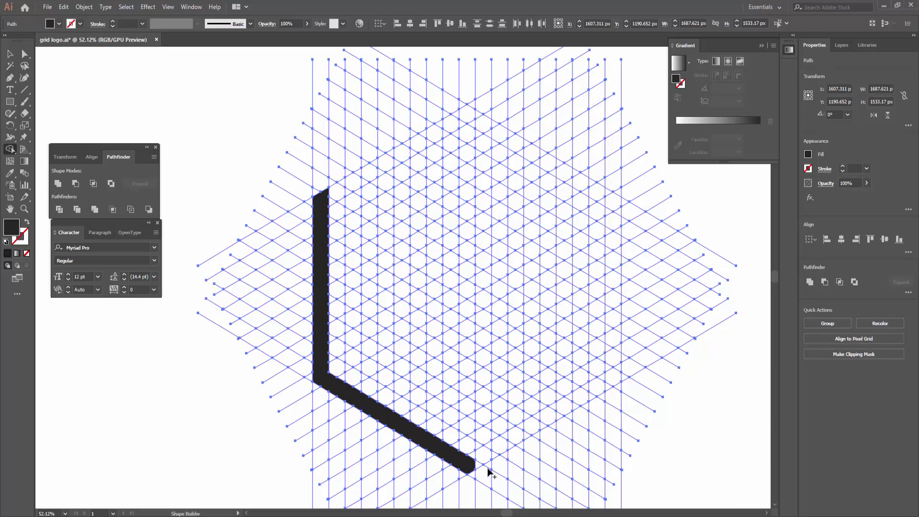
key(ctrl+z)
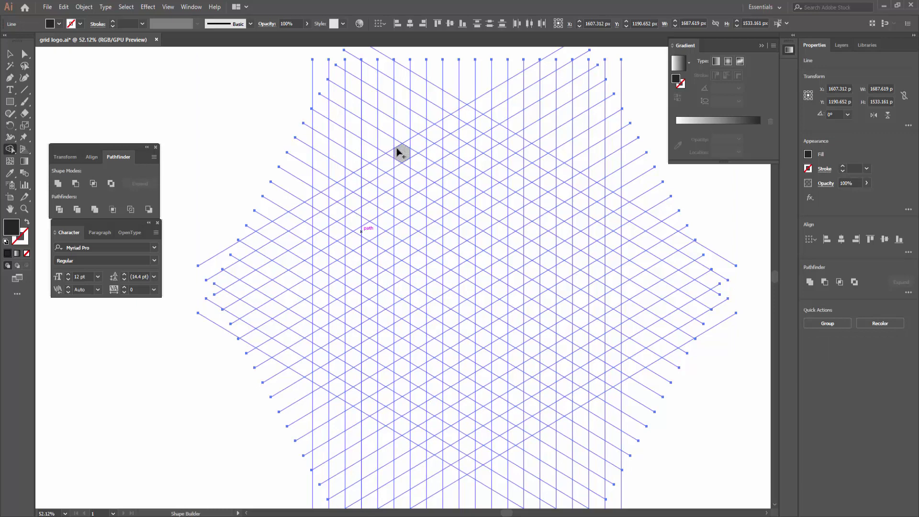
Step: Merge grid cells into a black angular S with top, middle and lower strokes
drag(401, 155, 327, 200)
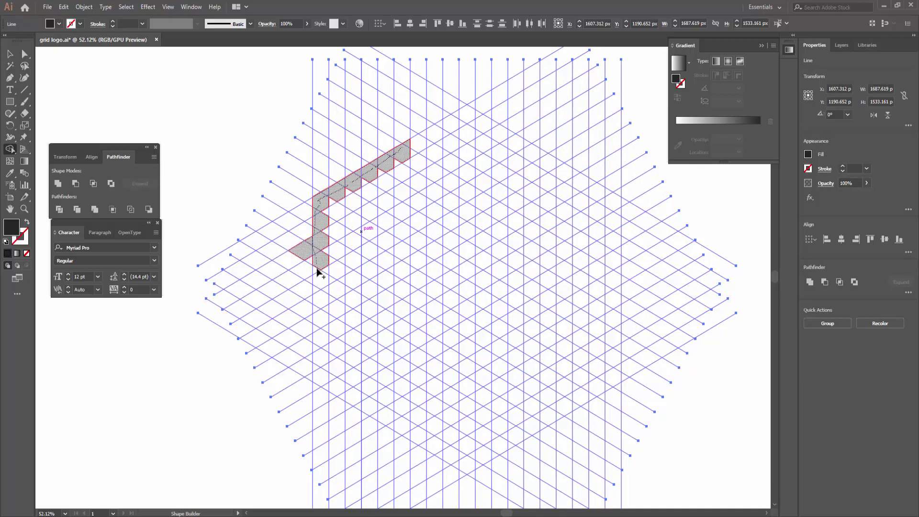
drag(315, 239, 318, 266)
drag(396, 164, 319, 263)
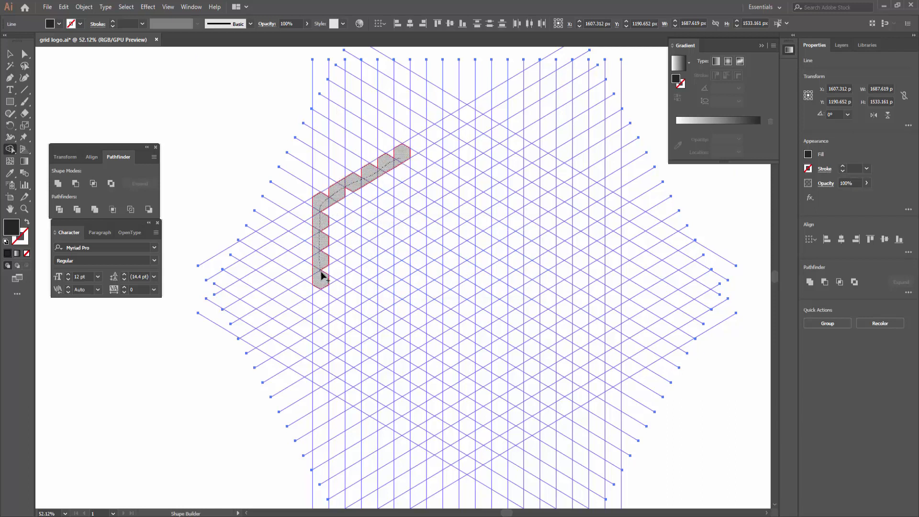
drag(324, 276, 390, 257)
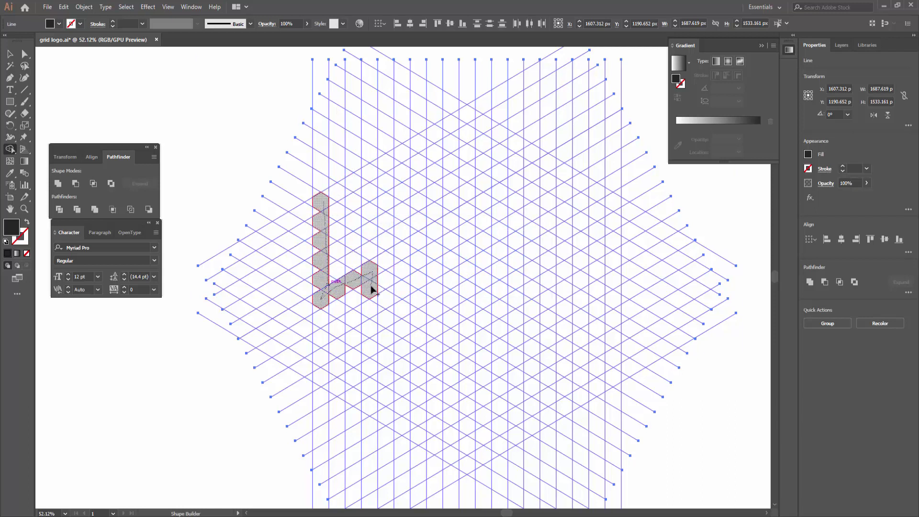
mouse_move(319, 201)
mouse_down()
mouse_move(327, 382)
mouse_move(335, 273)
mouse_move(385, 385)
mouse_up()
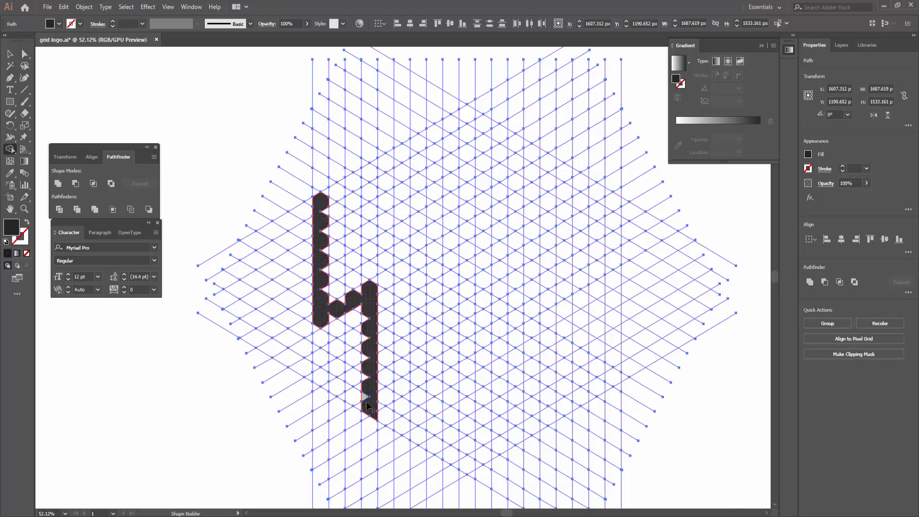
mouse_move(321, 196)
mouse_down()
mouse_move(391, 168)
mouse_move(358, 251)
mouse_up()
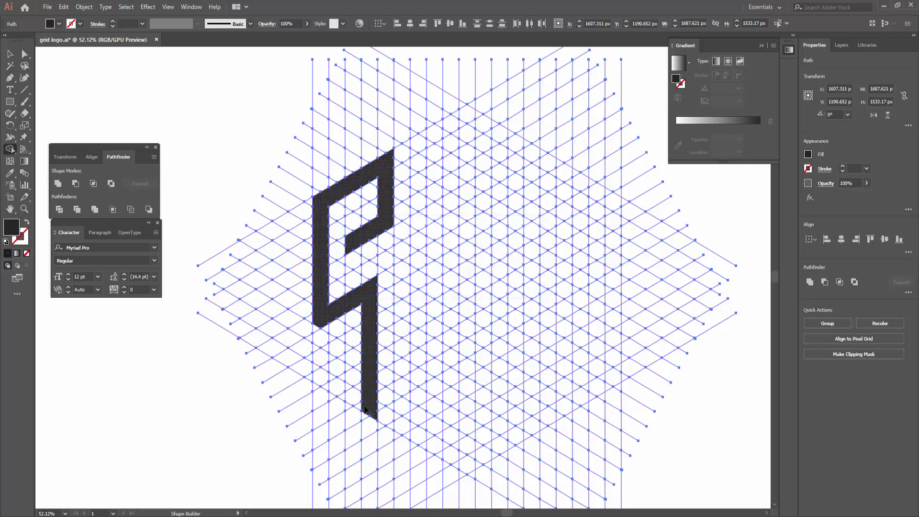
mouse_move(366, 416)
mouse_down()
mouse_move(321, 388)
mouse_move(318, 369)
mouse_up()
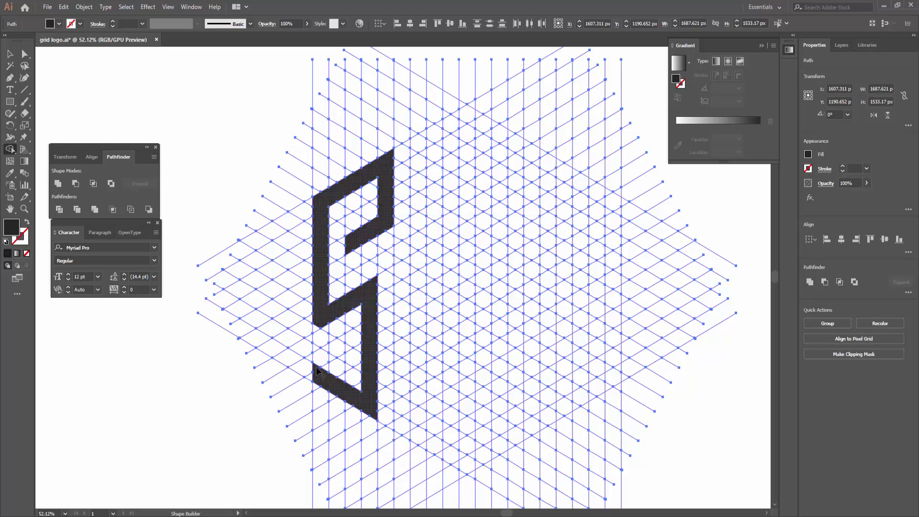
click(323, 370)
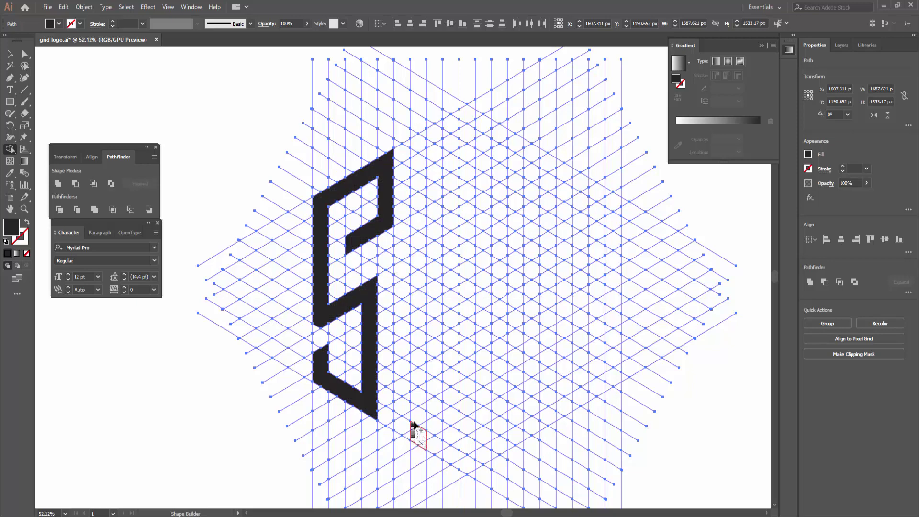
Step: Build a solid black vertical bar from the column of cells beside the S
drag(414, 424, 418, 190)
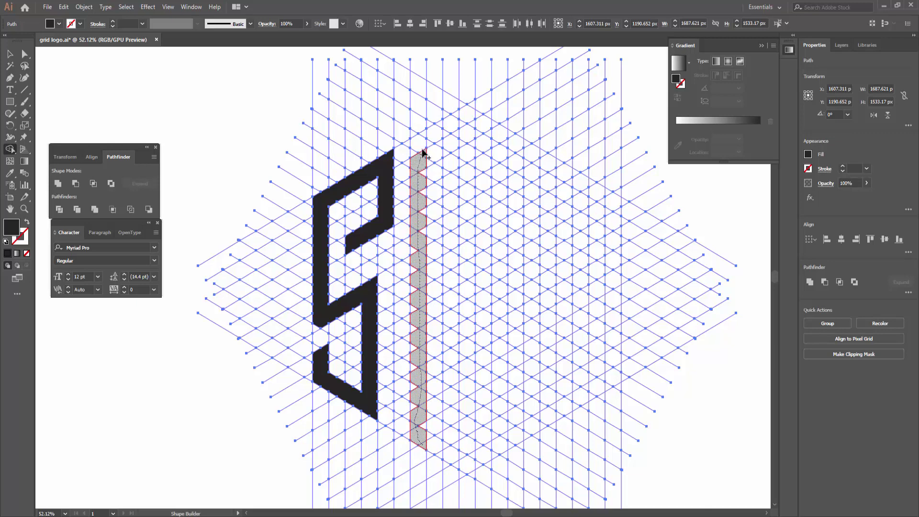
drag(423, 145, 421, 140)
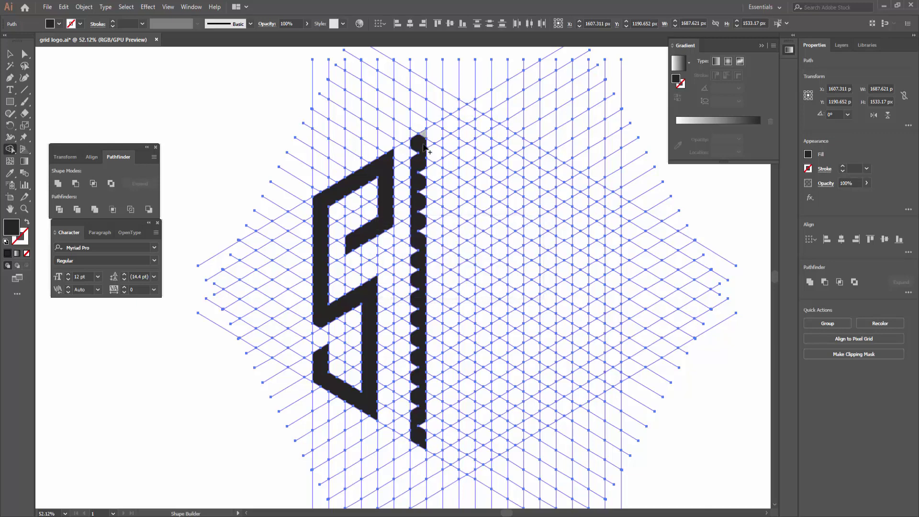
drag(428, 318, 435, 431)
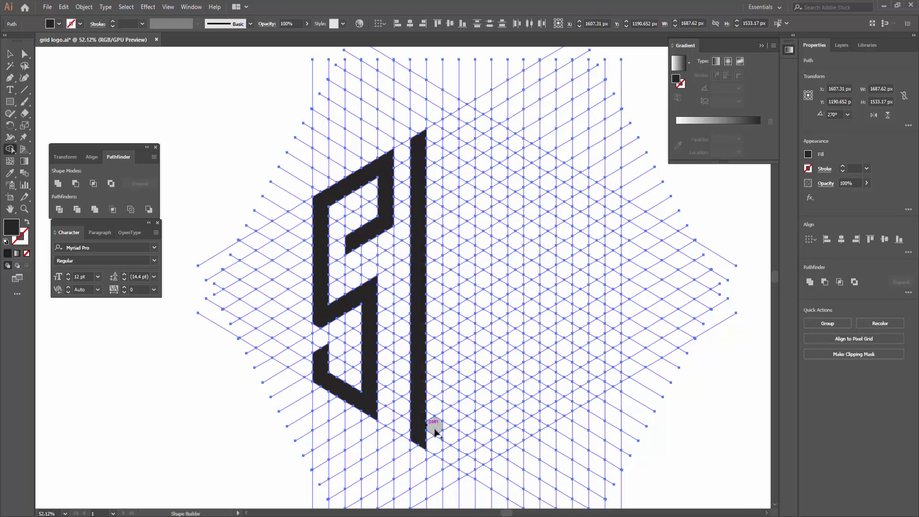
drag(500, 134, 515, 440)
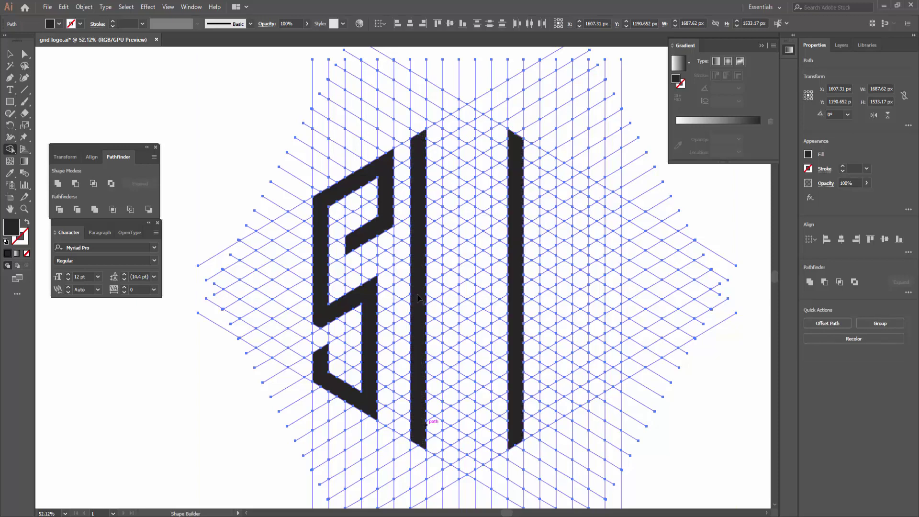
Step: Draw and undo stray lines, restore the grid, and reselect the isometric grid
key(v)
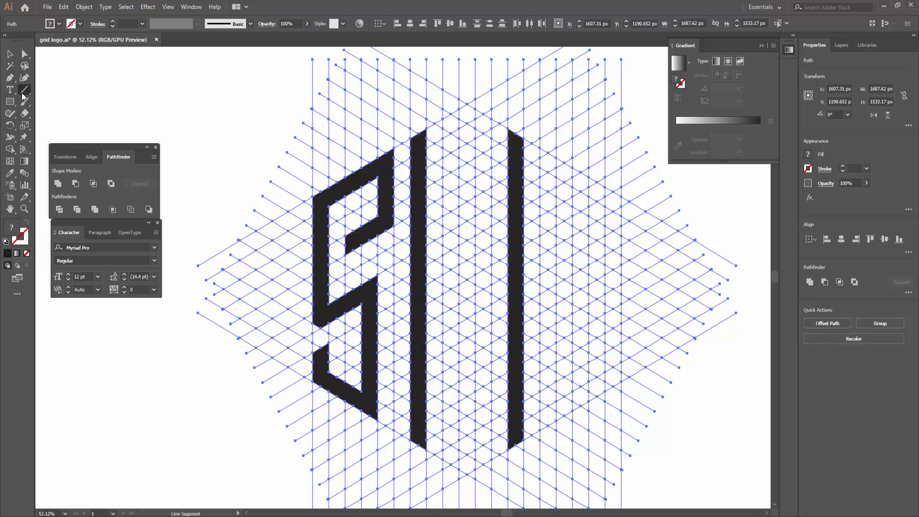
click(24, 89)
key(ctrl+3)
drag(244, 288, 766, 288)
drag(662, 397, 535, 314)
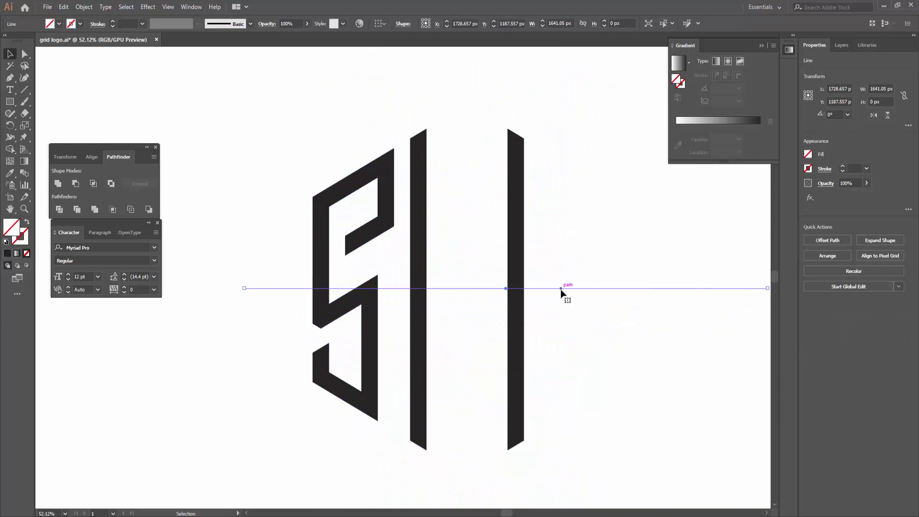
key(ctrl+alt+3)
key(v)
click(484, 269)
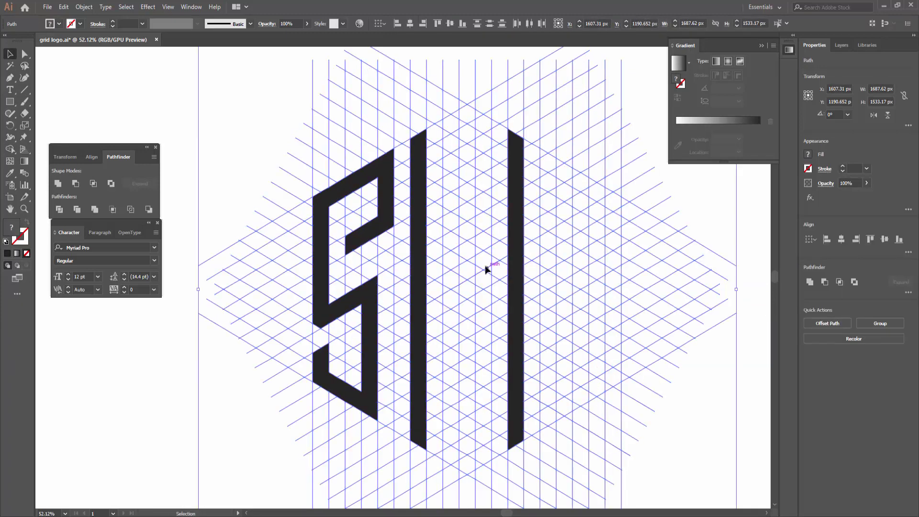
key(a)
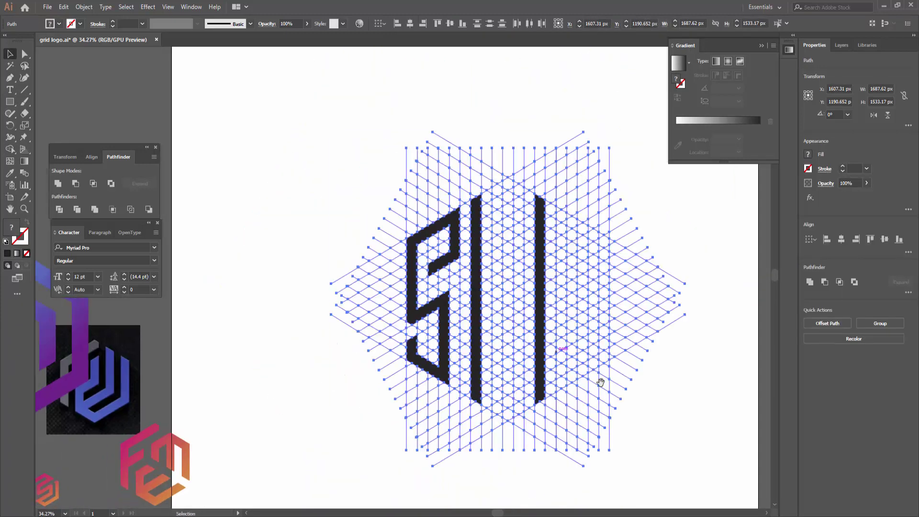
key(v)
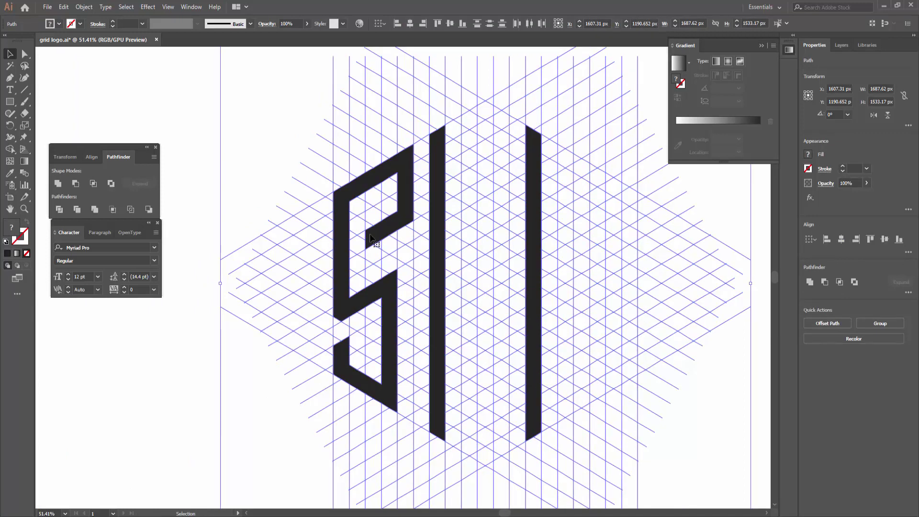
Step: Build a black diagonal crossbar between the two bars to form the H, then clear the grid
key(shift+m)
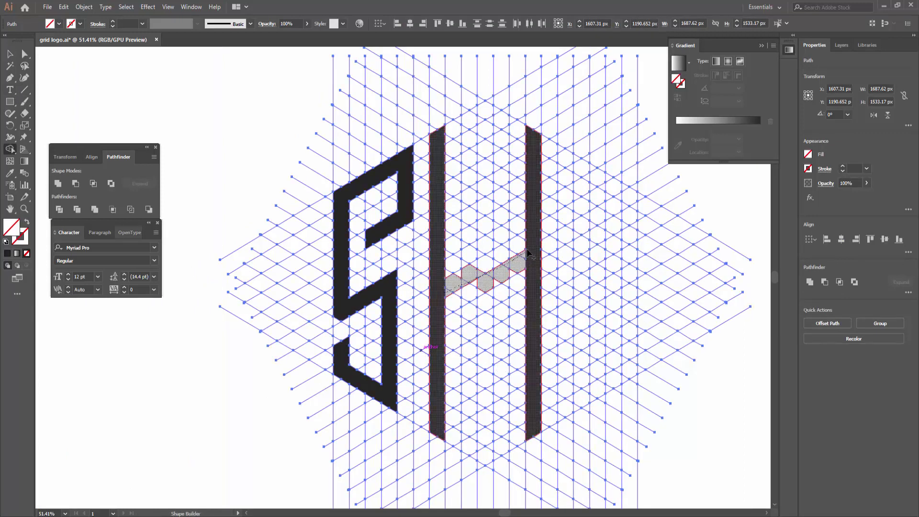
mouse_move(526, 258)
mouse_down()
mouse_move(436, 310)
mouse_move(445, 313)
mouse_up()
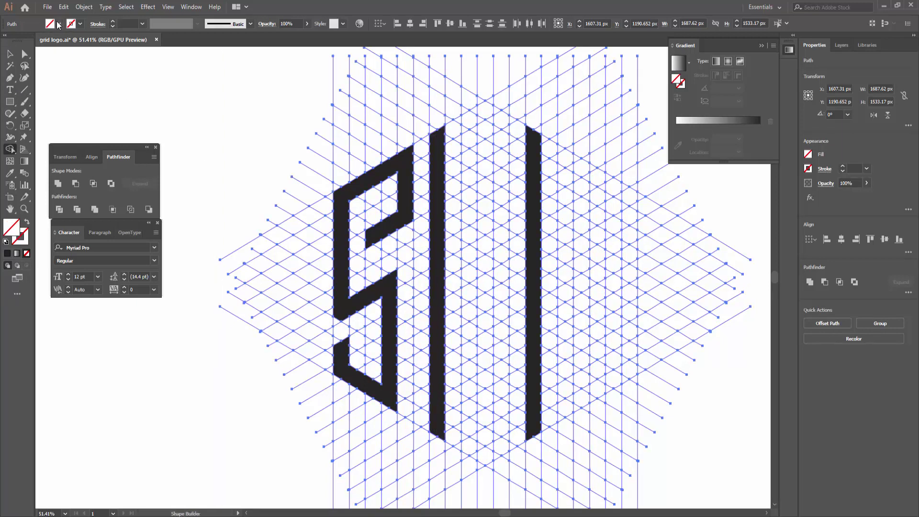
click(58, 25)
click(26, 37)
drag(437, 311, 527, 268)
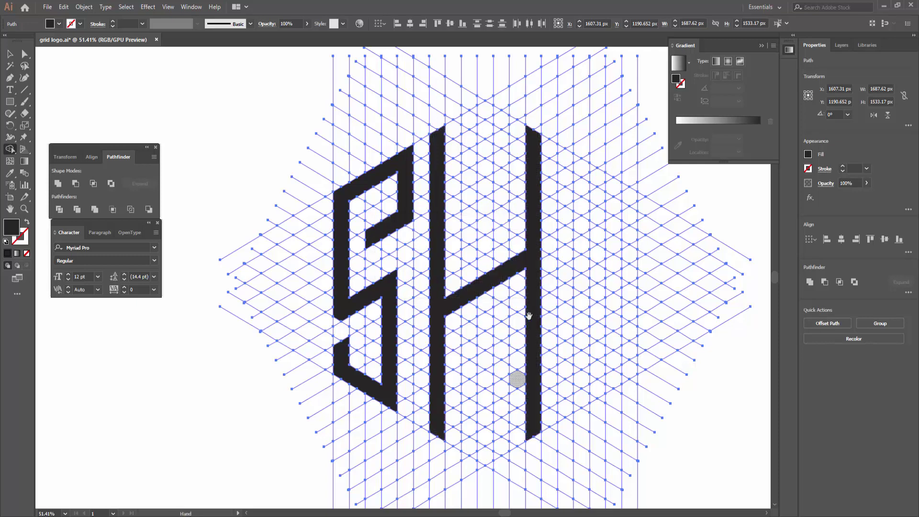
scroll(529, 316, up, 2)
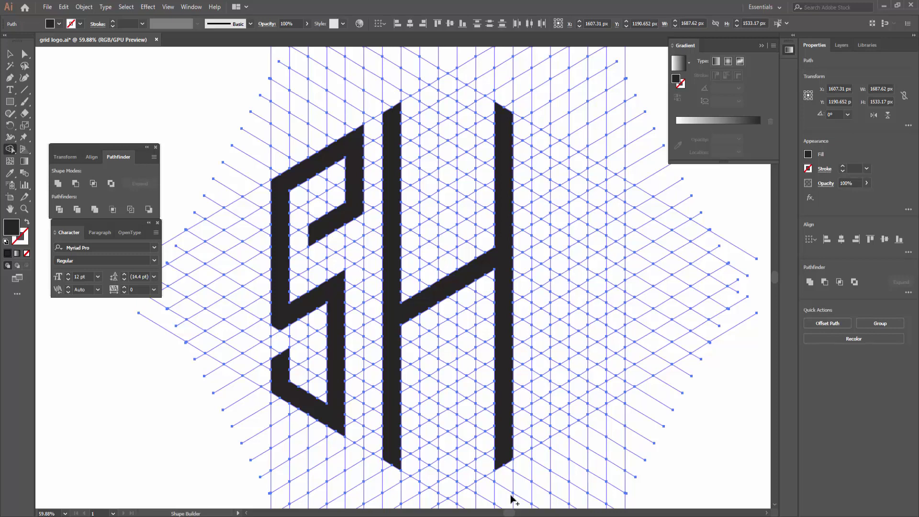
key(v)
key(Delete)
Step: Place a copy of the S right of the H and rotate it 180°
click(333, 225)
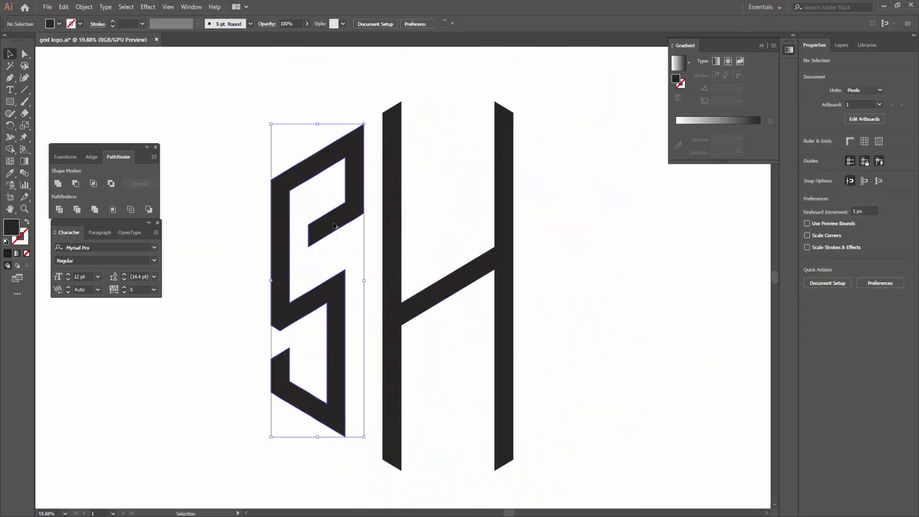
drag(335, 229, 577, 231)
right_click(578, 235)
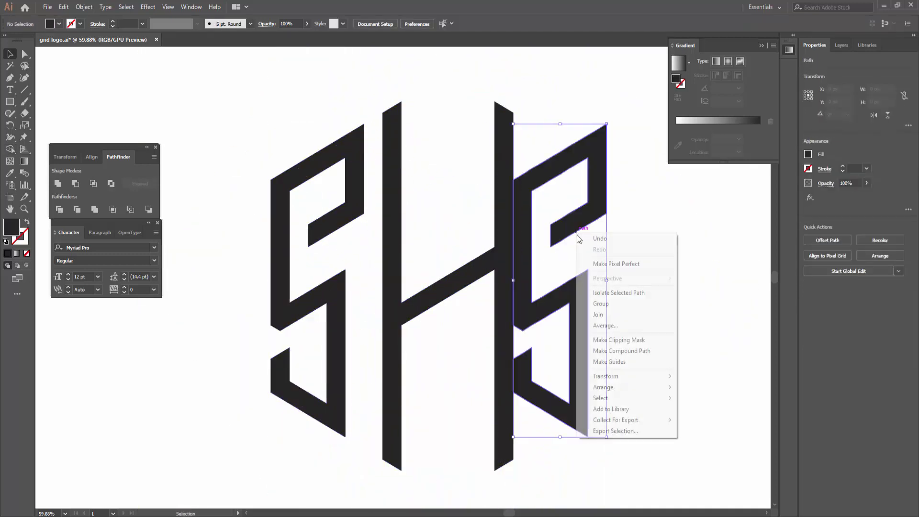
click(728, 402)
key(Return)
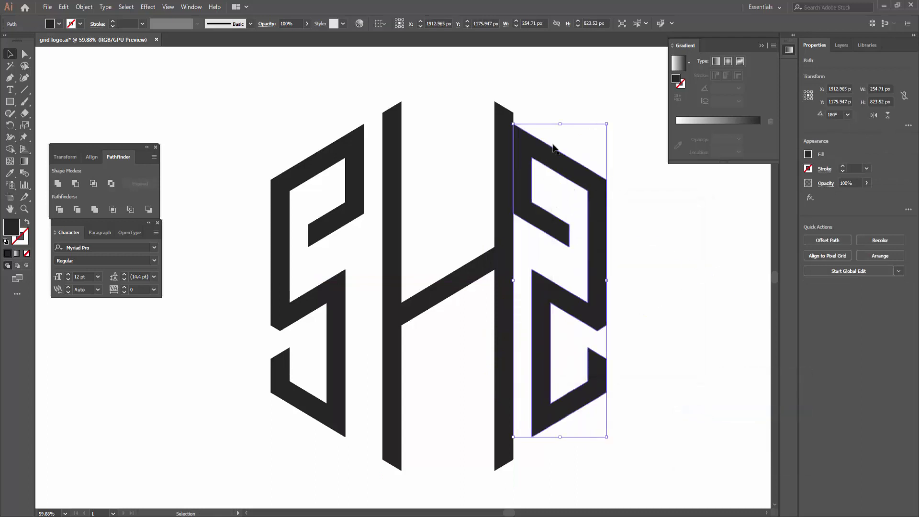
click(588, 183)
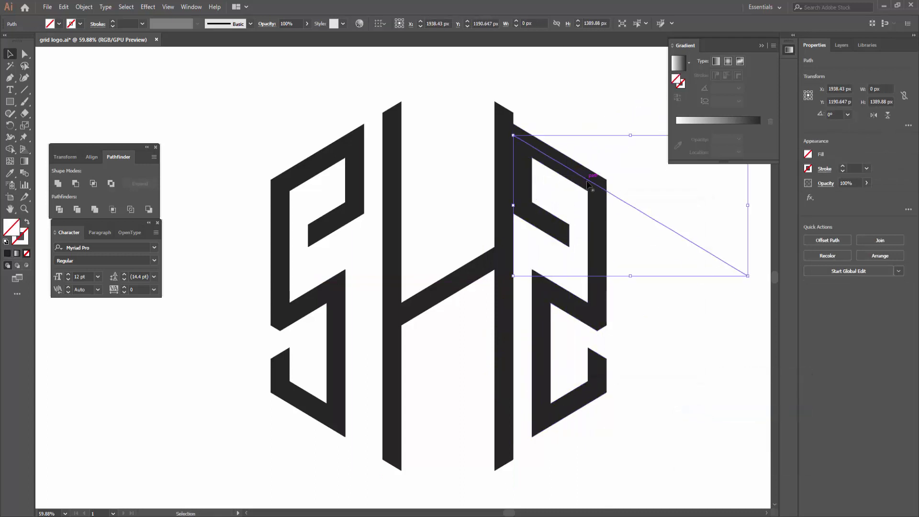
drag(587, 184, 615, 183)
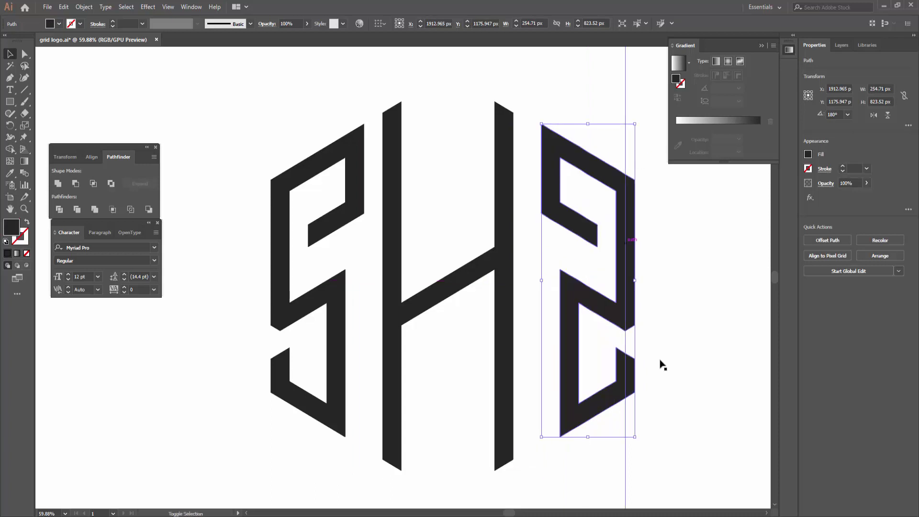
Step: Align the rotated S snugly beside the H
click(662, 365)
scroll(636, 450, down, 1)
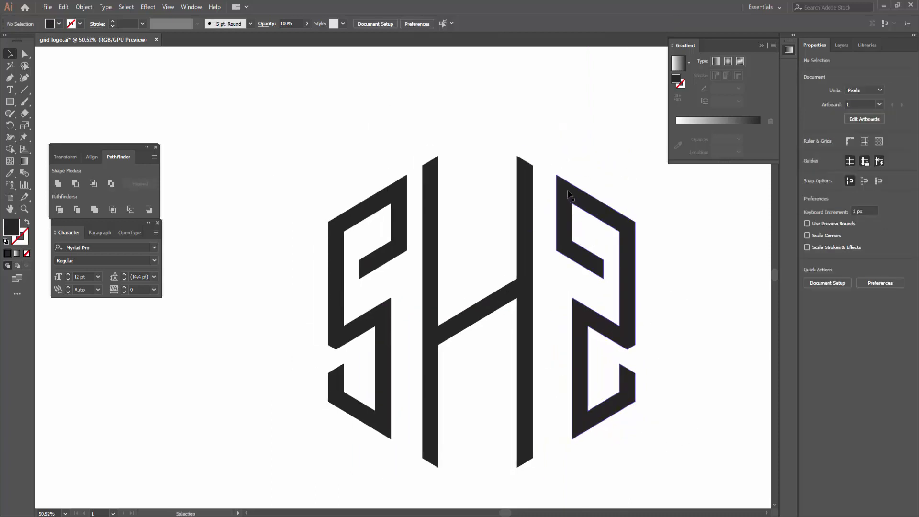
drag(568, 194, 567, 191)
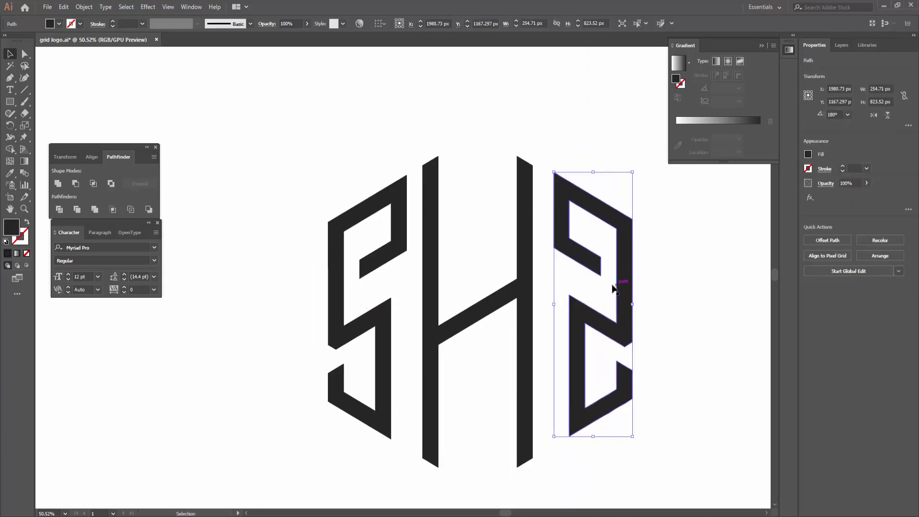
drag(612, 288, 614, 285)
key(Left)
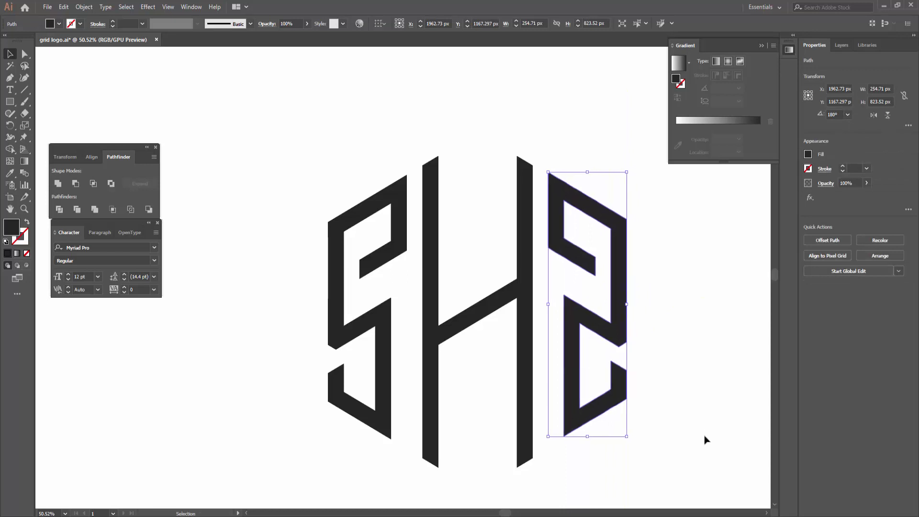
click(609, 424)
Step: Delete the stray thin vertical line left over from the grid
scroll(640, 450, down, 1)
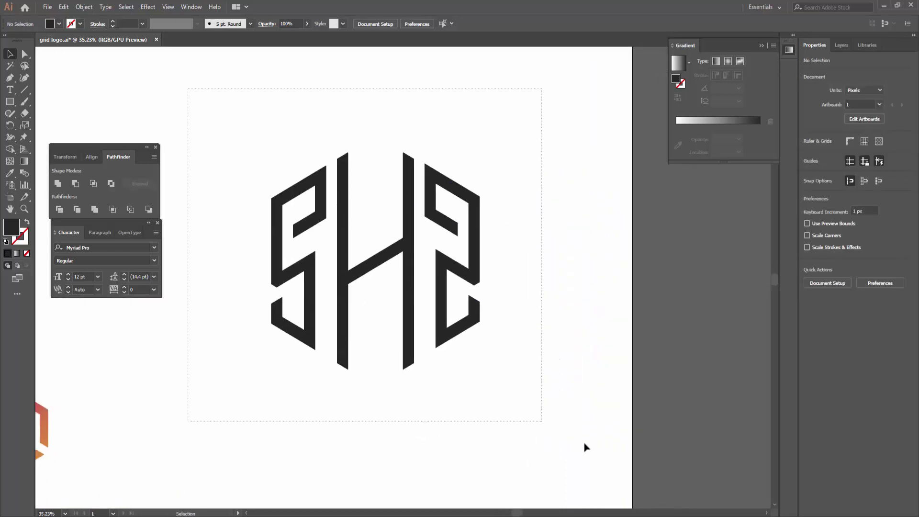
key(ctrl+alt+3)
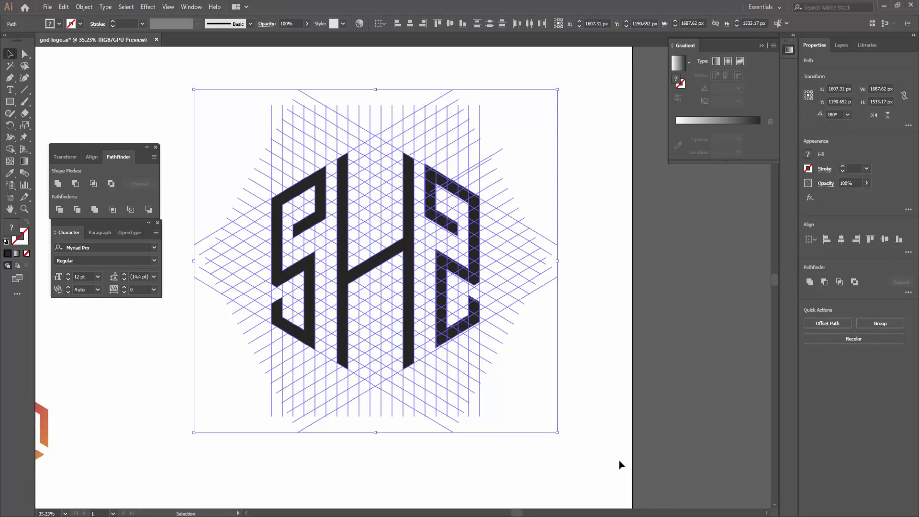
scroll(461, 334, up, 2)
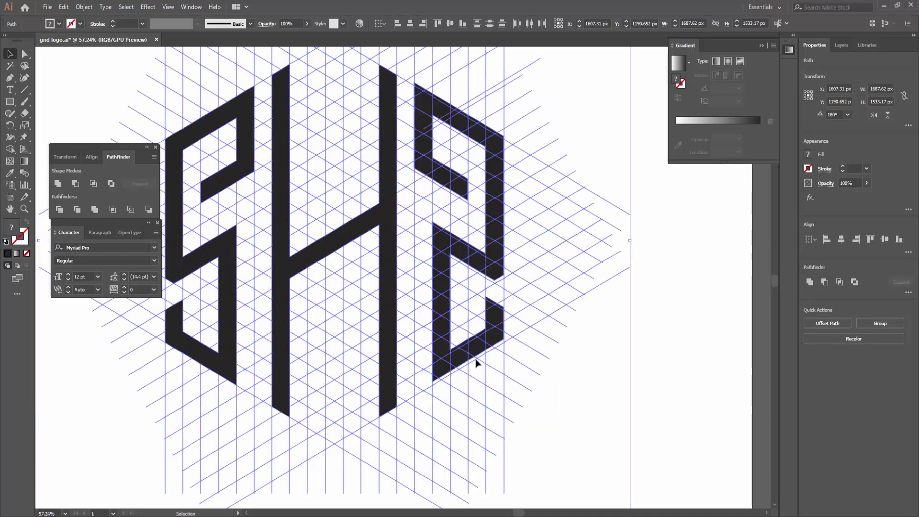
key(ctrl+3)
drag(395, 266, 493, 346)
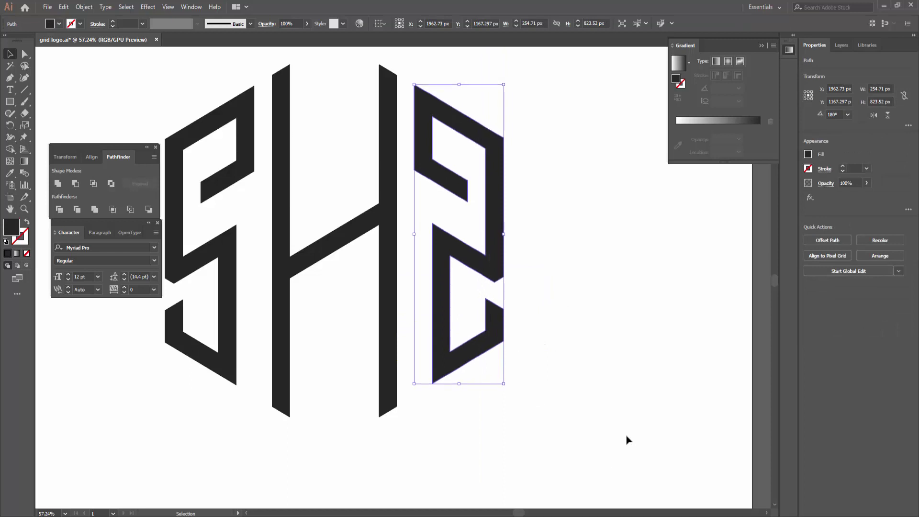
key(Delete)
Step: Clear the monogram and grid, then move the FEM logo onto the artboard
scroll(576, 462, down, 2)
key(ctrl+alt+3)
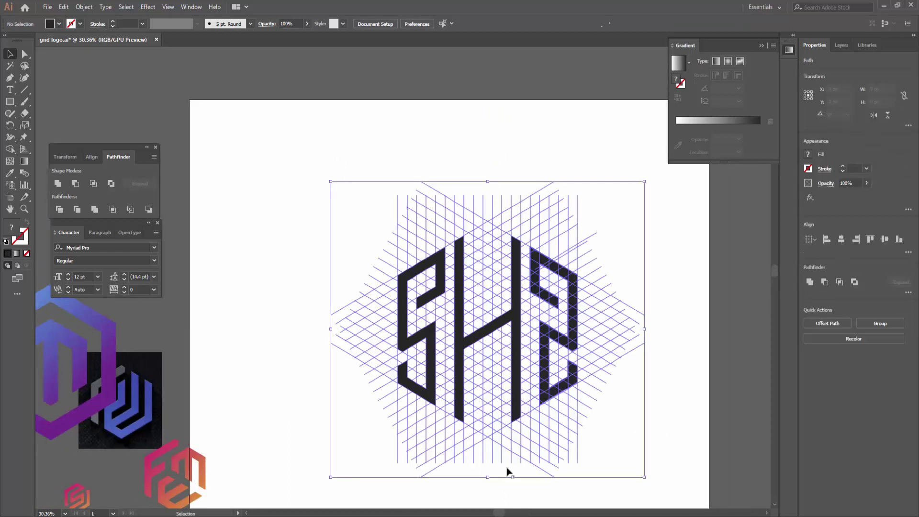
key(Delete)
drag(288, 453, 403, 353)
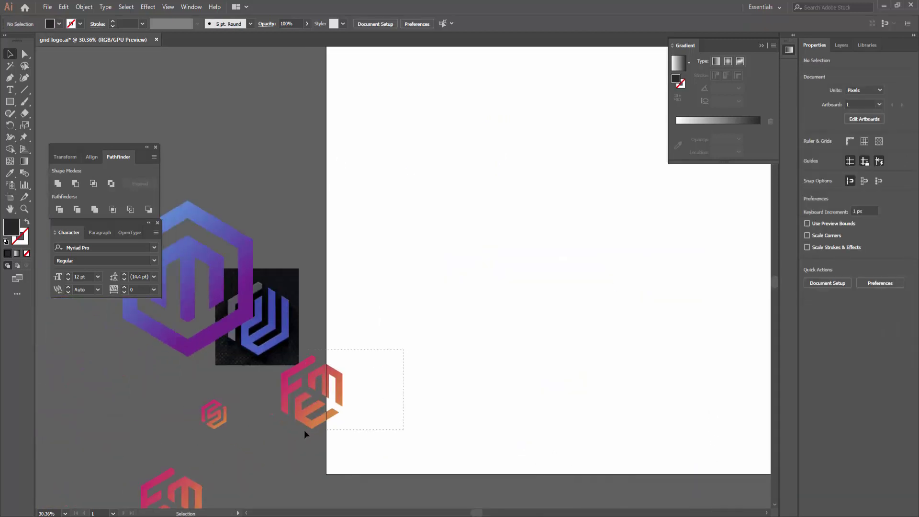
drag(306, 434, 307, 436)
drag(337, 373, 428, 280)
click(484, 392)
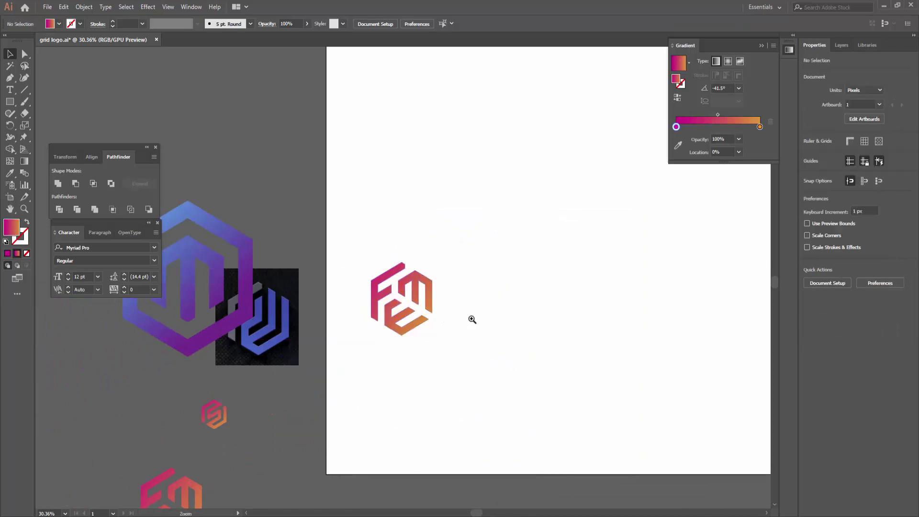
mouse_move(471, 319)
mouse_down()
mouse_move(514, 331)
mouse_move(448, 504)
mouse_up()
key(alt+Tab)
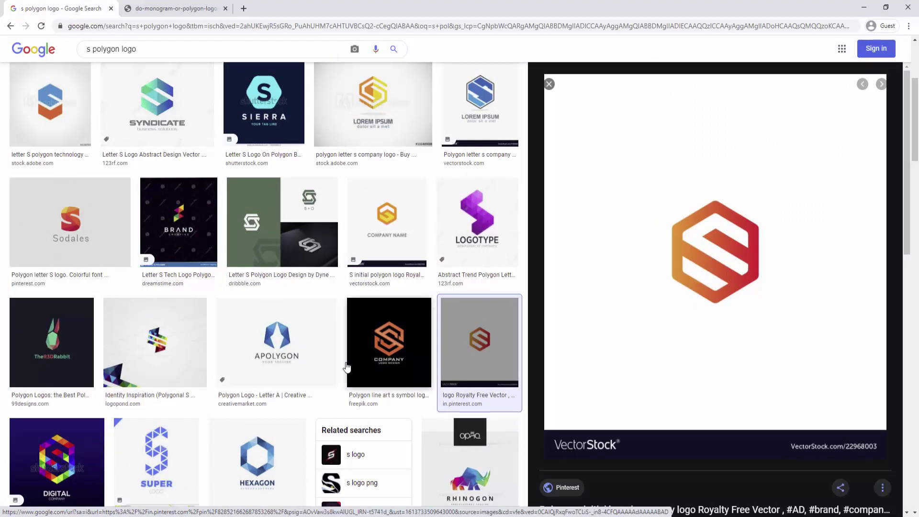
Step: Browse the polygon S logo results, previewing the line-art and geometric S images
click(374, 345)
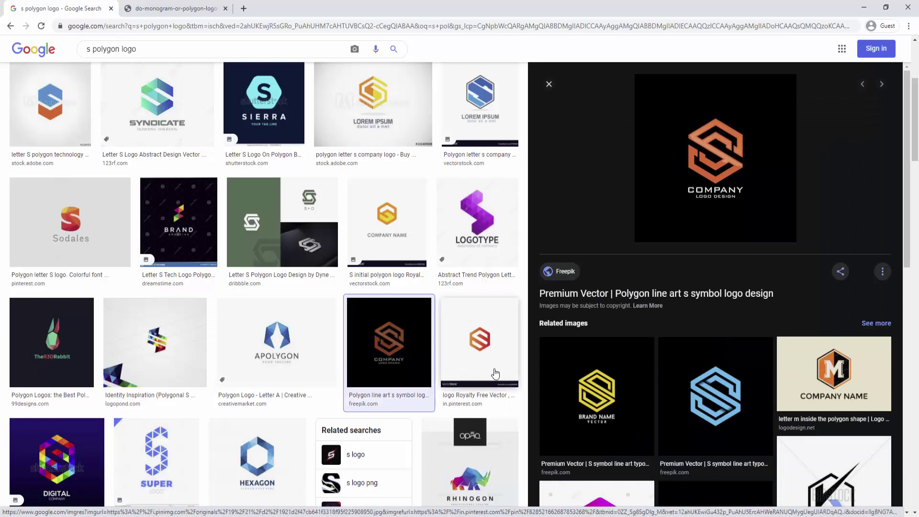
scroll(733, 390, down, 1)
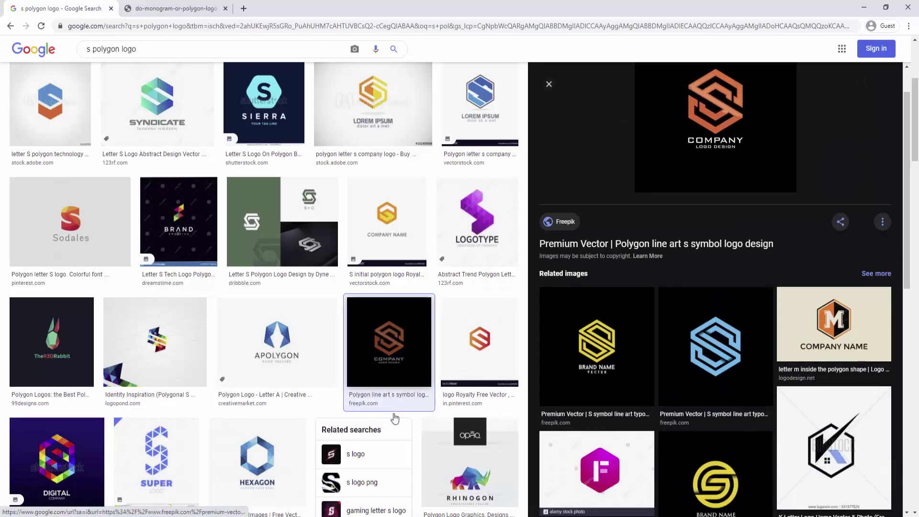
scroll(397, 416, down, 2)
scroll(466, 403, up, 4)
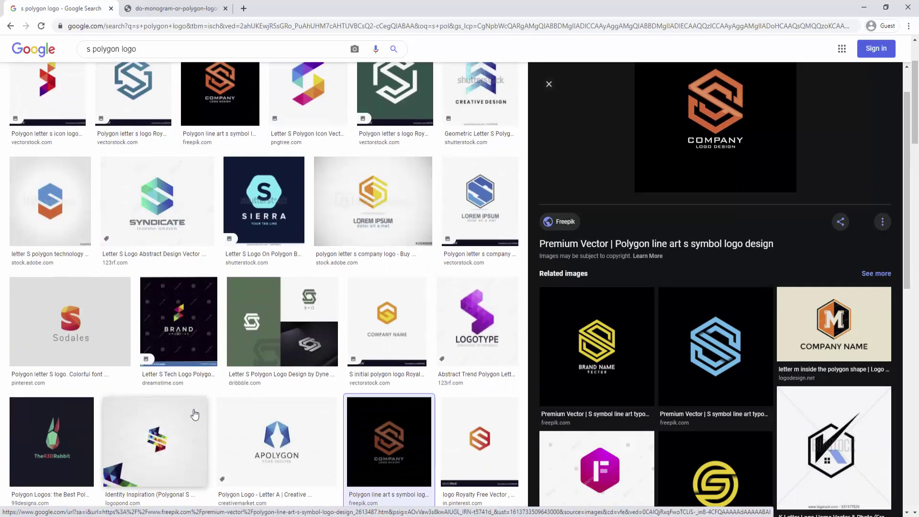
scroll(244, 409, down, 3)
scroll(243, 409, down, 6)
scroll(243, 409, down, 3)
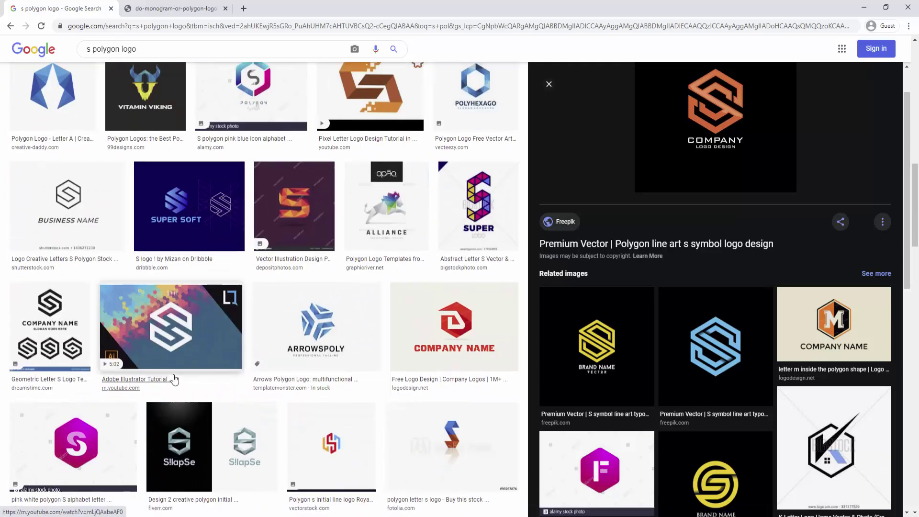
click(50, 330)
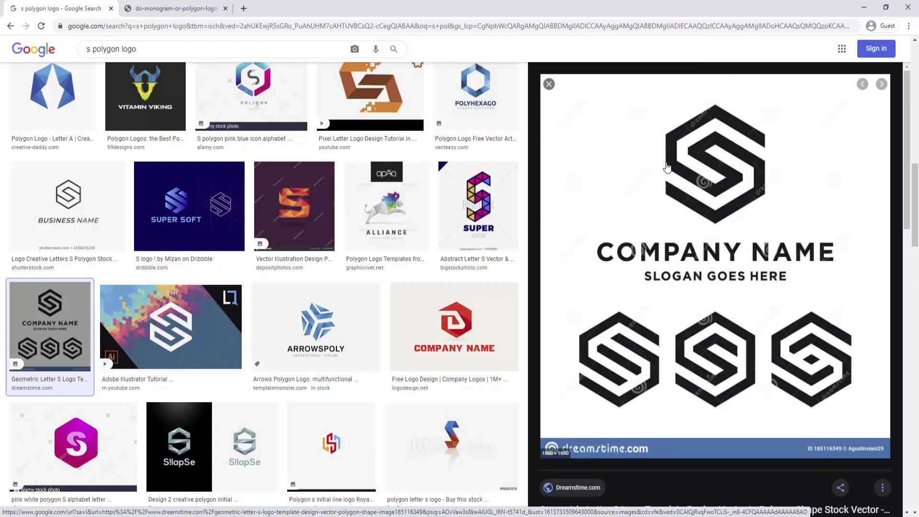
scroll(455, 267, down, 6)
scroll(453, 268, down, 1)
scroll(450, 272, down, 1)
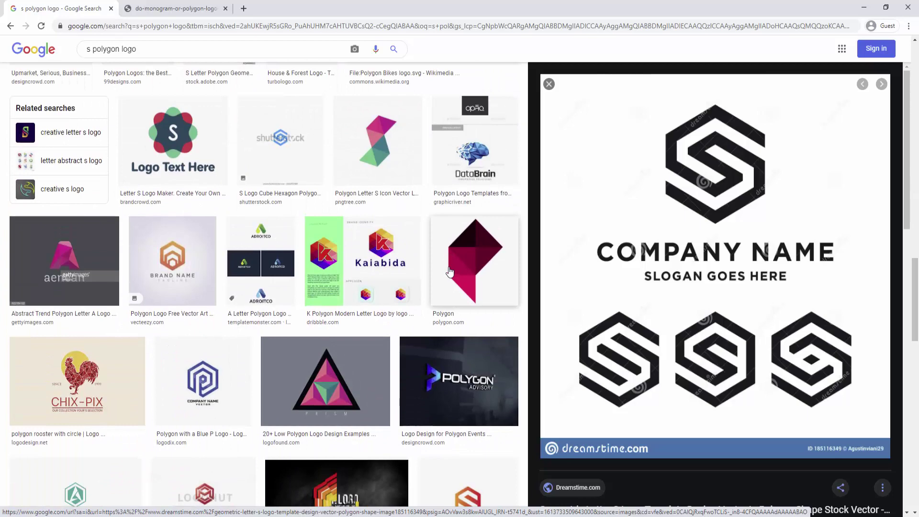
scroll(288, 192, up, 1)
scroll(227, 117, up, 3)
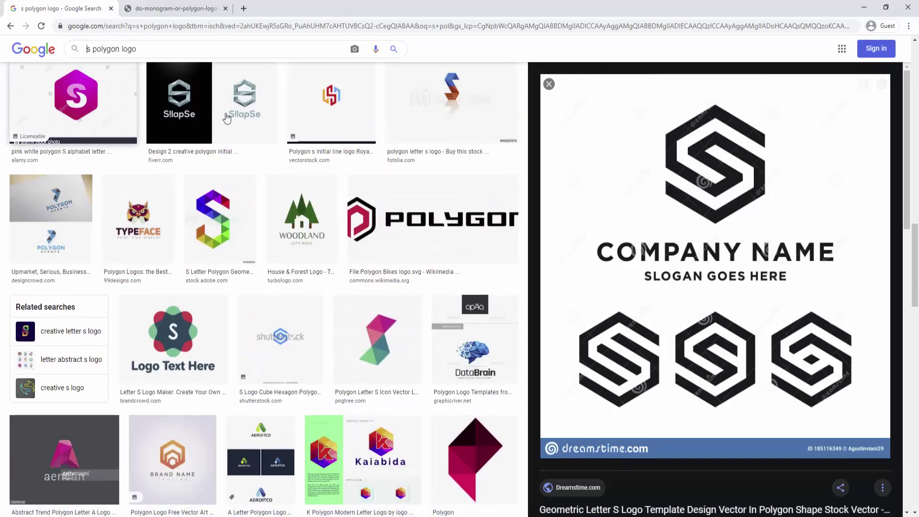
Step: Search 'shs polygon logo' and preview the Strong Hand Shield logo
text(hs)
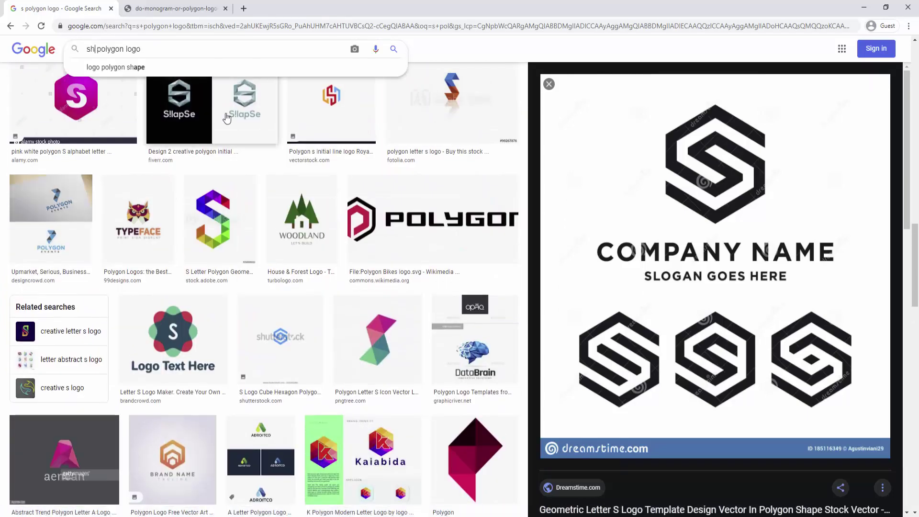
key(Return)
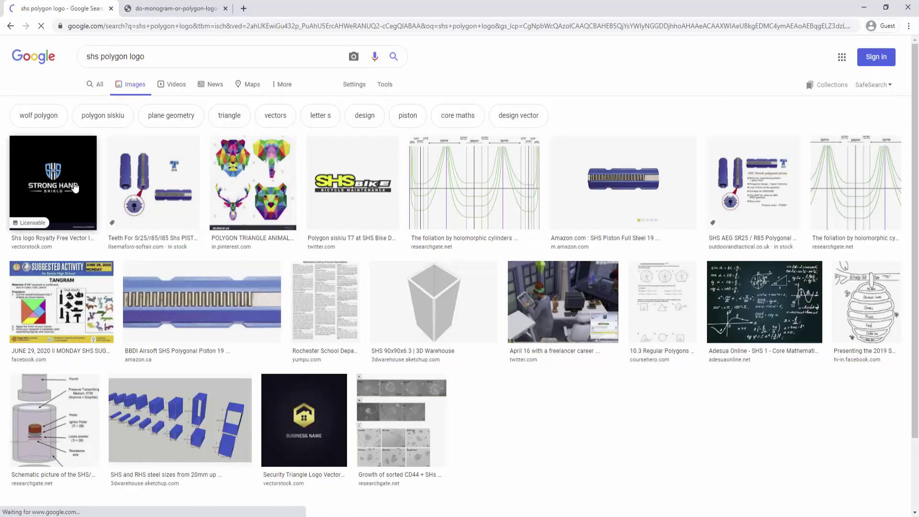
click(53, 182)
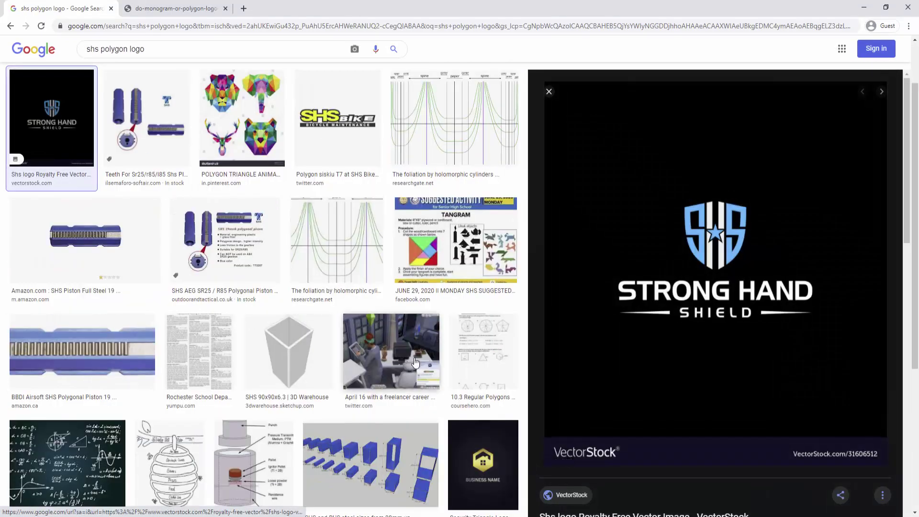
scroll(466, 361, down, 2)
scroll(470, 365, down, 3)
scroll(408, 392, up, 6)
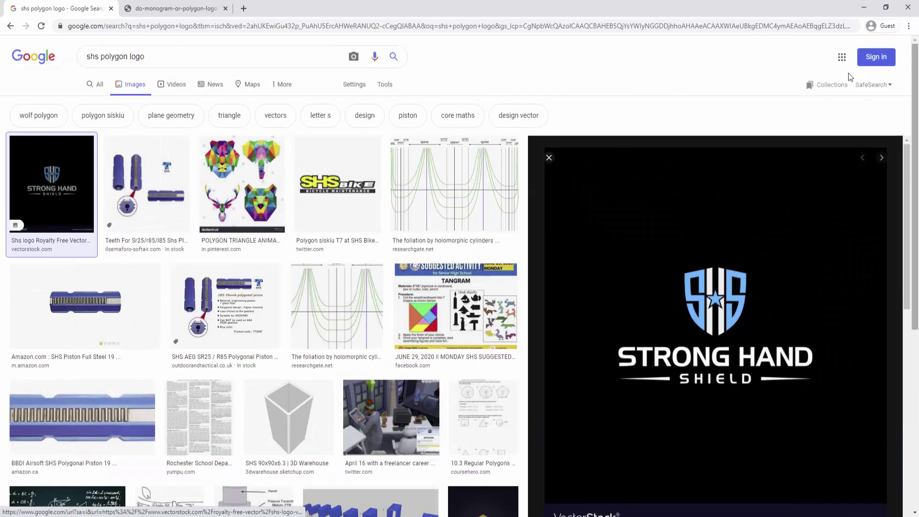
Step: Search Google Images for 'asa polygon logo'
drag(50, 62, 30, 67)
text(as)
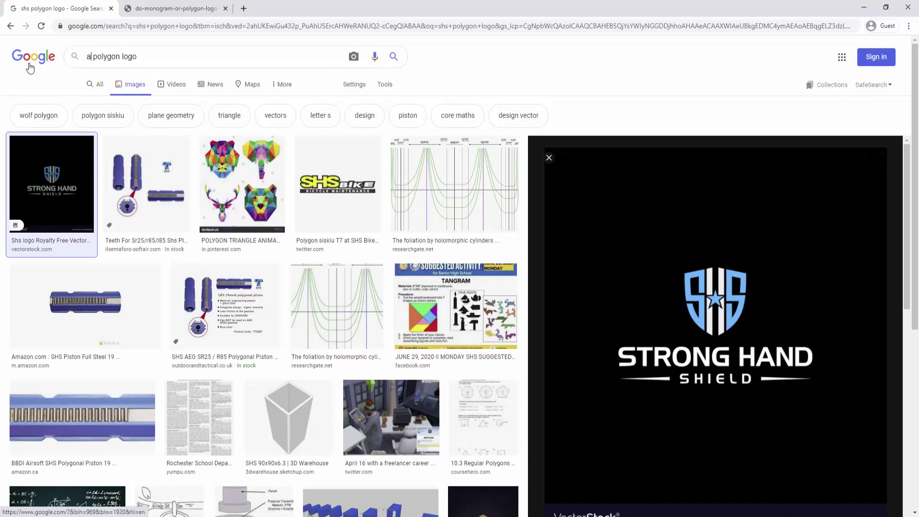
text(a)
key(Return)
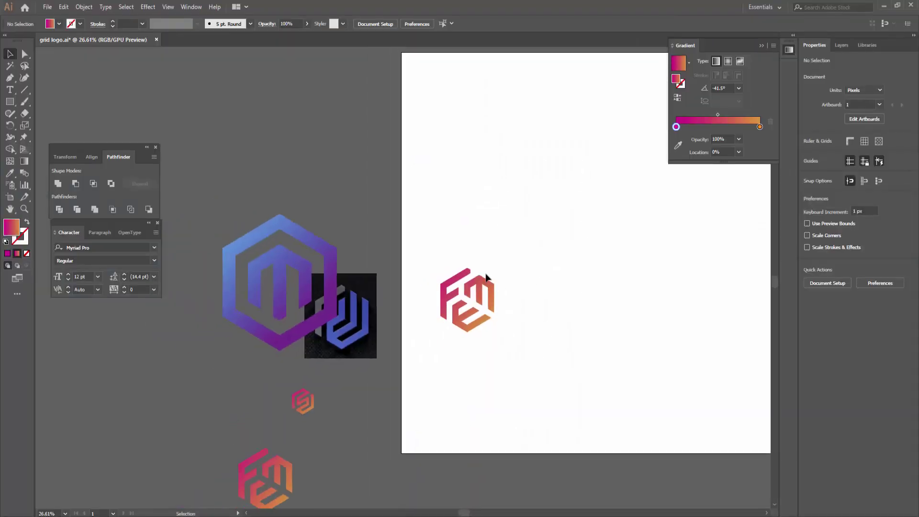
Step: Drag the dark logo image from the pasteboard onto the artboard, positioned up and left
scroll(636, 305, up, 2)
scroll(483, 273, up, 2)
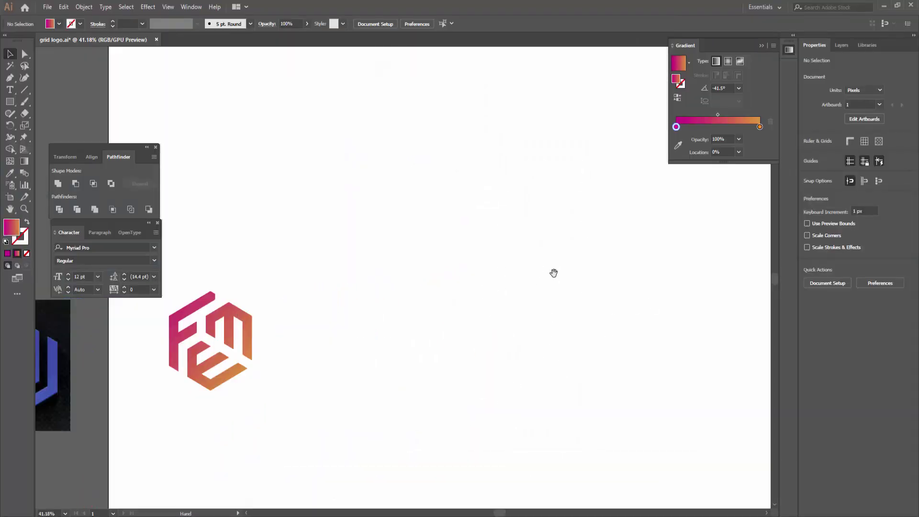
drag(453, 472, 582, 458)
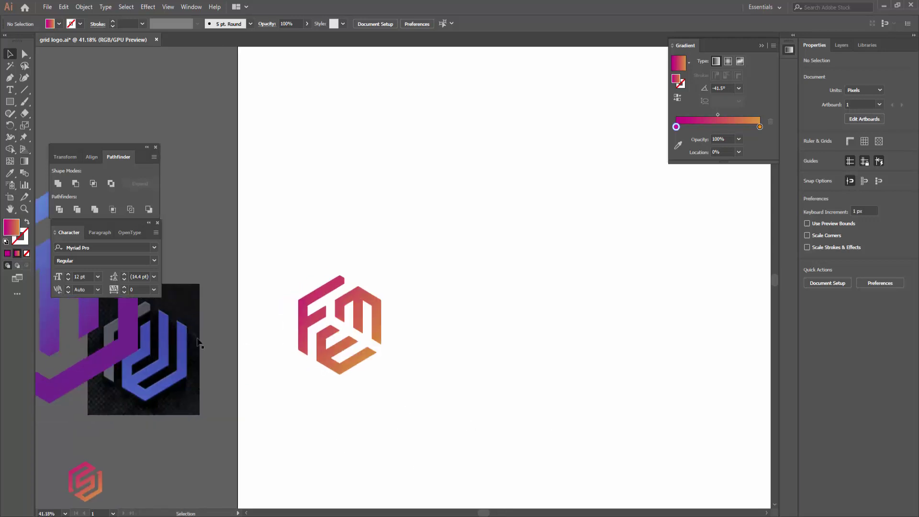
drag(143, 351, 467, 292)
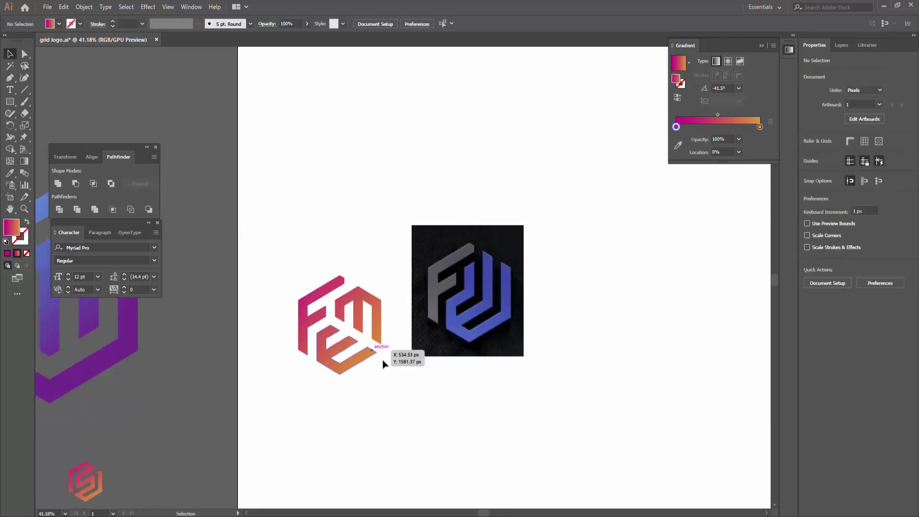
scroll(383, 356, up, 1)
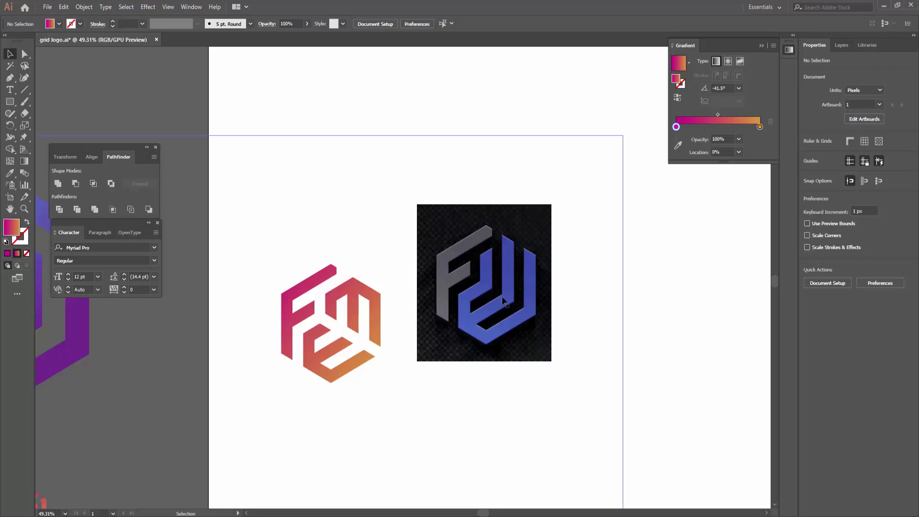
drag(503, 326, 481, 223)
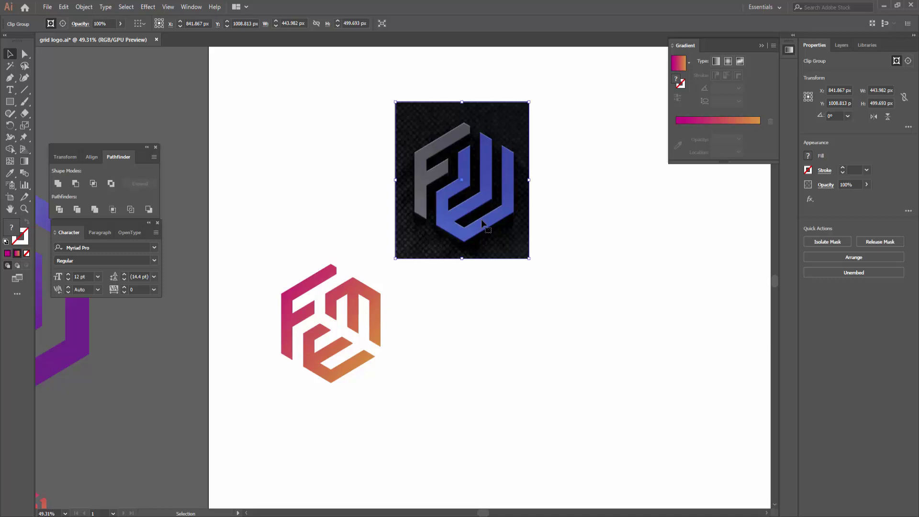
scroll(505, 193, up, 1)
scroll(505, 194, up, 1)
scroll(494, 167, right, 3)
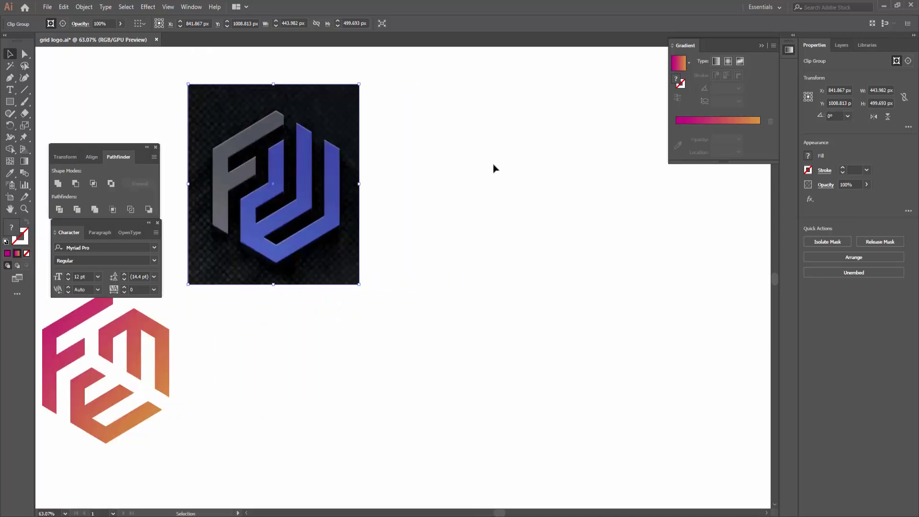
click(24, 90)
Step: Pan to the bare isometric grid and activate Shape Builder
drag(70, 367, 450, 368)
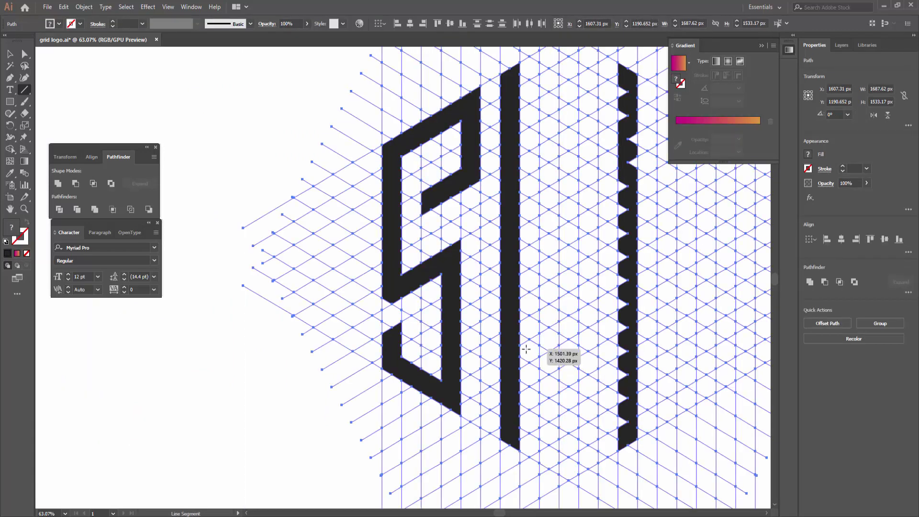
key(shift+m)
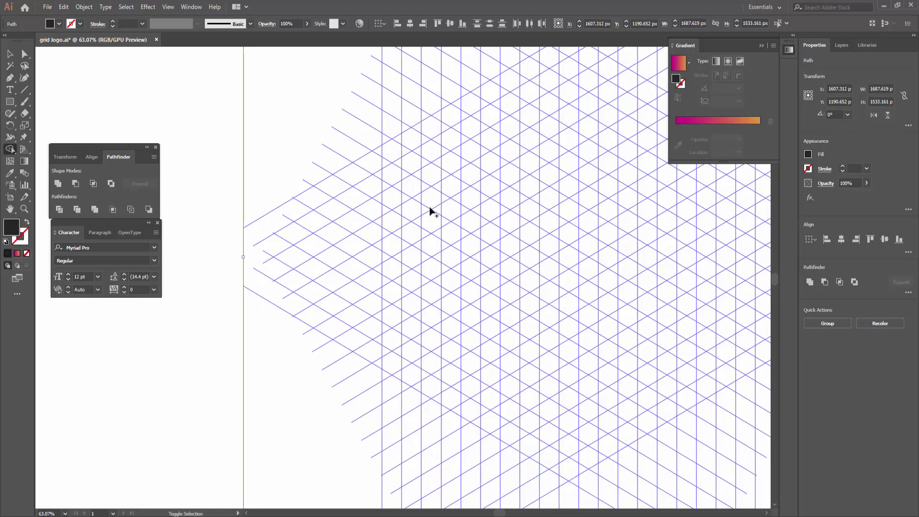
Step: Shape-build the first letter's left leg, top diagonal and right leg from grid cells
scroll(412, 372, down, 3)
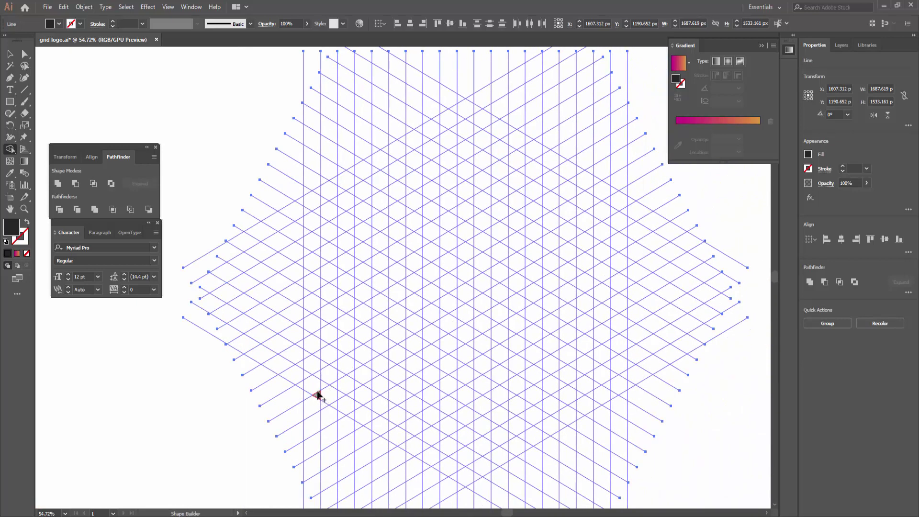
mouse_move(318, 395)
mouse_down()
mouse_move(314, 206)
mouse_move(308, 249)
mouse_up()
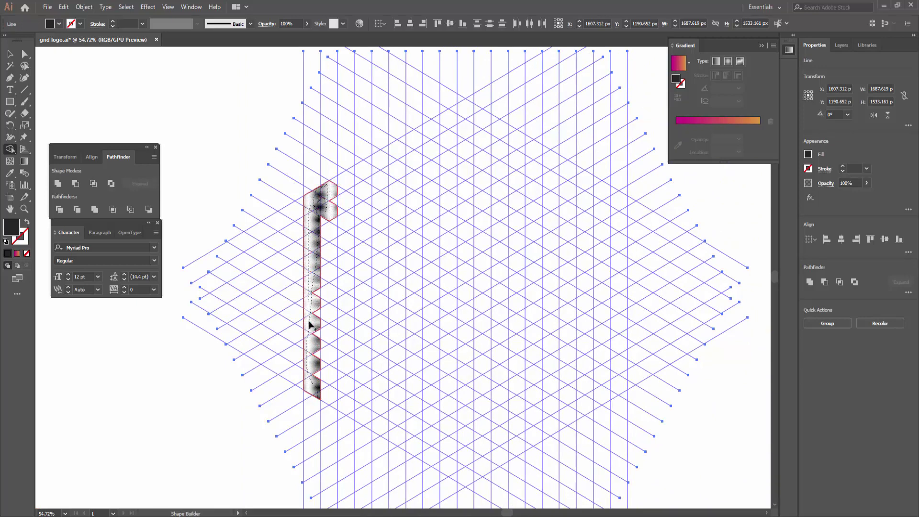
drag(316, 374, 332, 385)
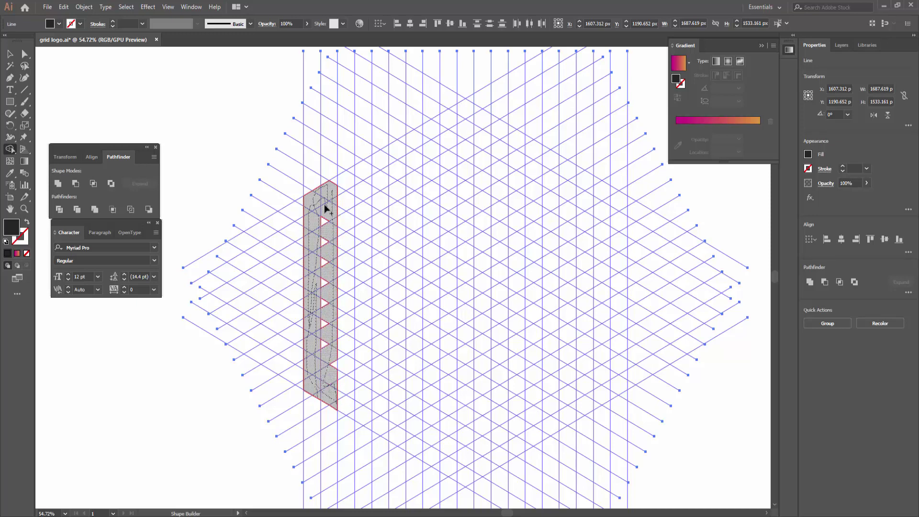
drag(334, 330, 324, 201)
mouse_move(322, 236)
mouse_down()
mouse_move(318, 194)
mouse_move(308, 383)
mouse_move(343, 182)
mouse_move(346, 211)
mouse_up()
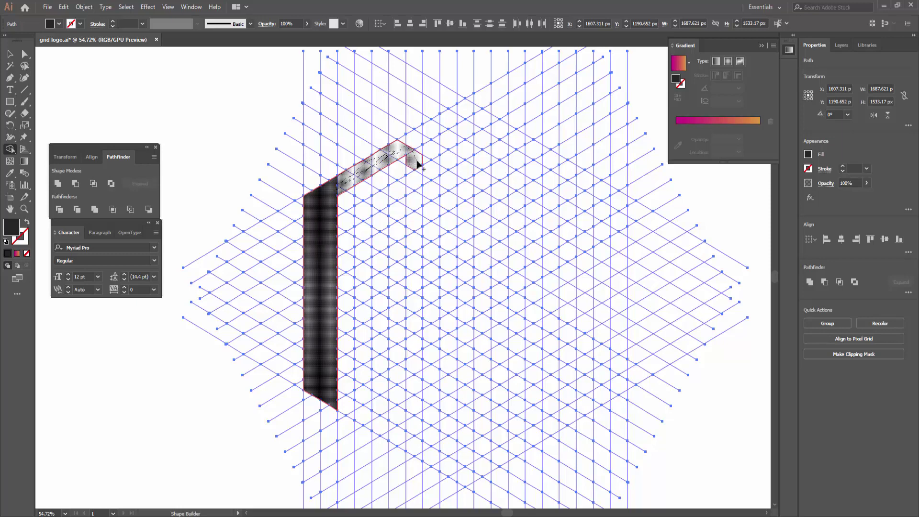
mouse_move(346, 211)
mouse_down()
mouse_move(426, 160)
mouse_move(409, 277)
mouse_move(416, 452)
mouse_up()
drag(397, 411, 410, 145)
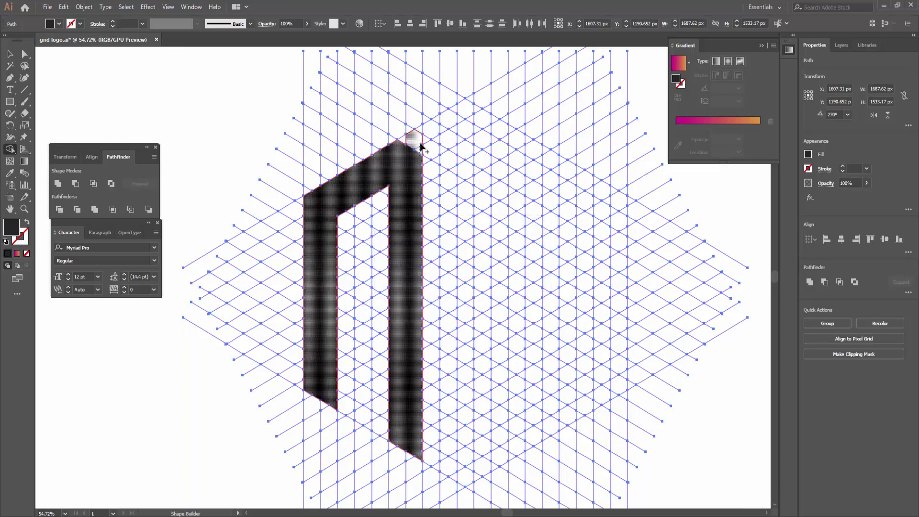
Step: Build the second letter's legs and diagonal, then add crossbars making both letters A
scroll(536, 457, right, 2)
mouse_move(555, 189)
mouse_down()
mouse_move(570, 250)
mouse_move(564, 424)
mouse_up()
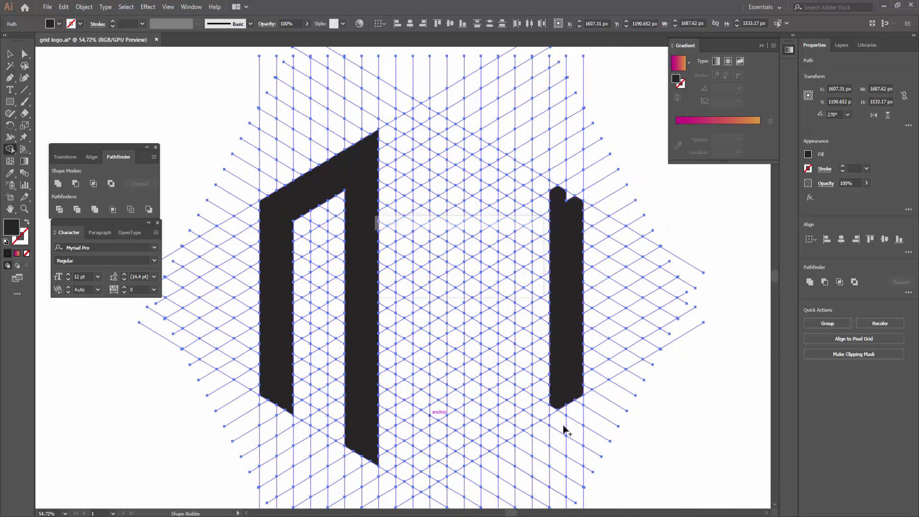
drag(550, 187, 491, 174)
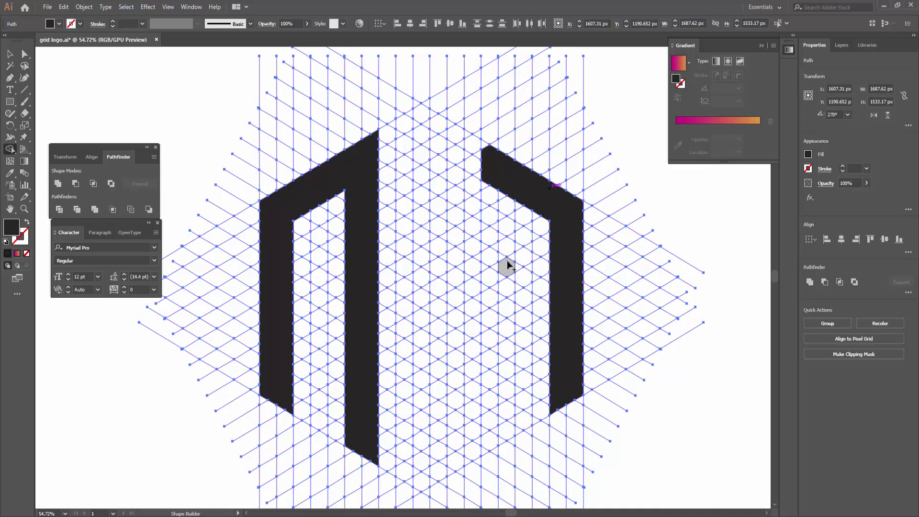
drag(492, 258, 490, 447)
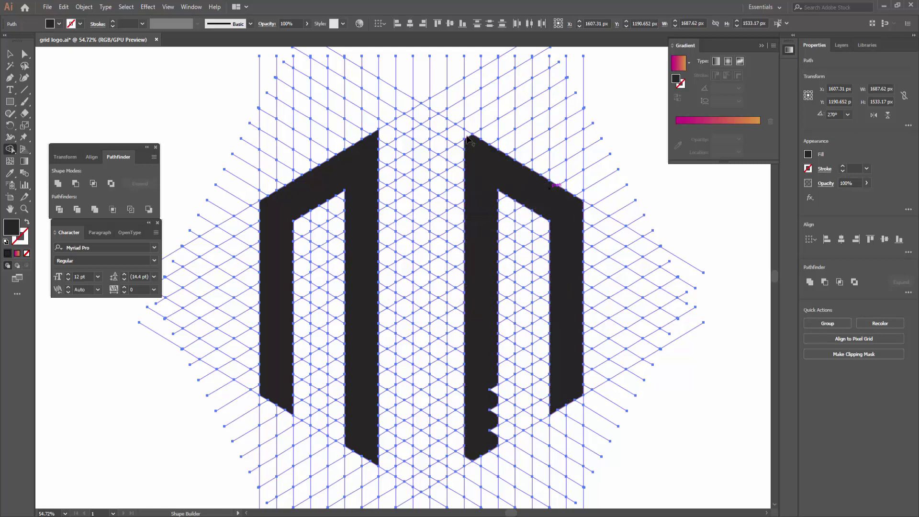
drag(301, 287, 341, 279)
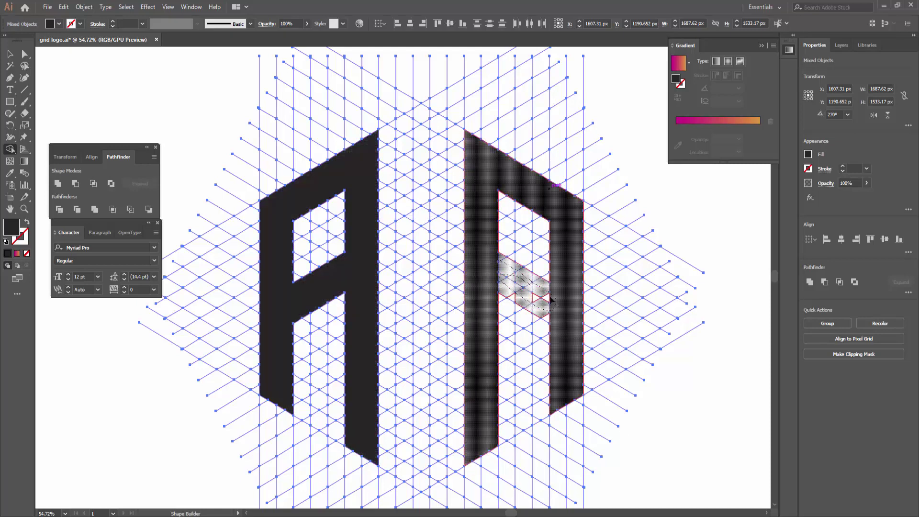
drag(514, 282, 565, 306)
Step: Merge the central I column between the A's, deselect, and hide the construction grid
drag(420, 116, 433, 484)
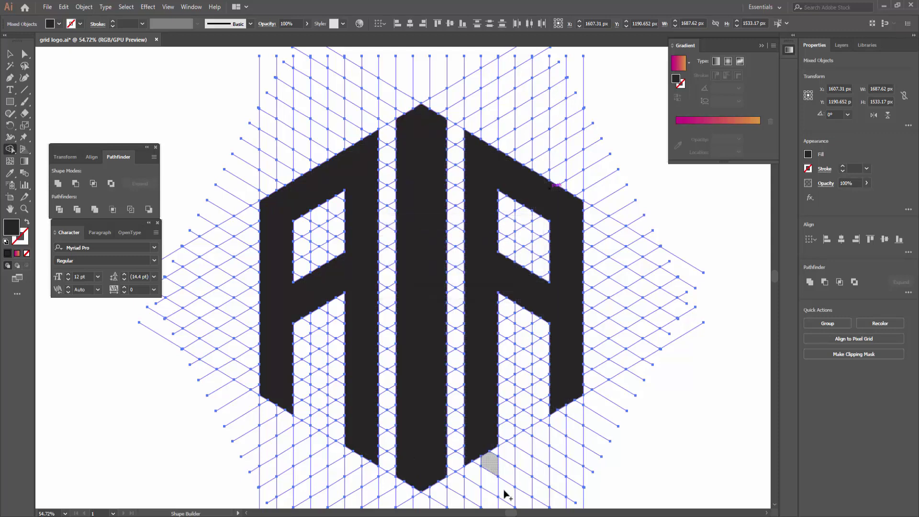
key(ctrl+shift+a)
key(ctrl+semicolon)
ctrl+alt+click(632, 335)
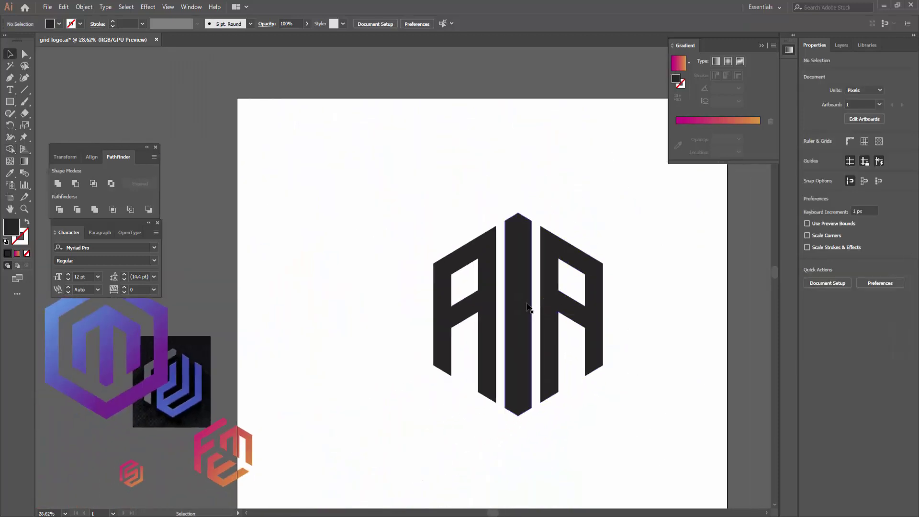
Step: Select the AIA monogram's central I column with the Selection tool and zoom out
key(v)
click(506, 322)
scroll(580, 336, up, 1)
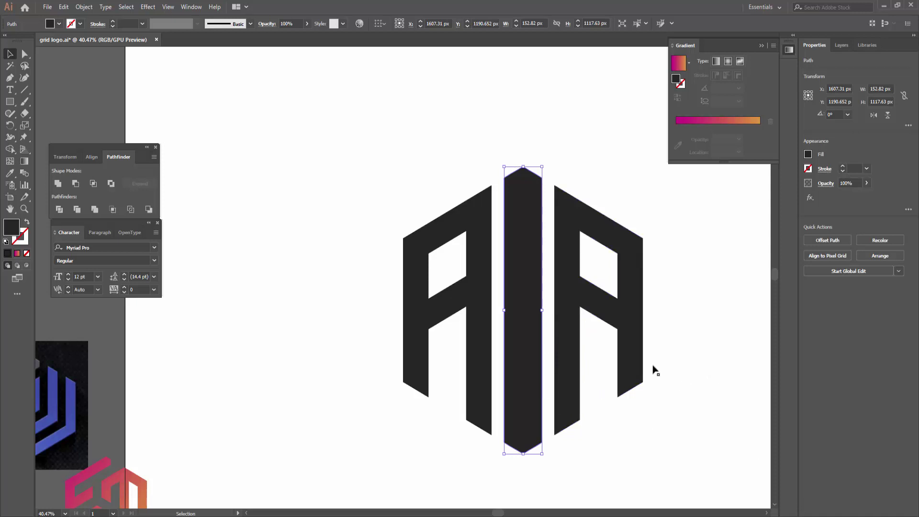
scroll(439, 196, down, 4)
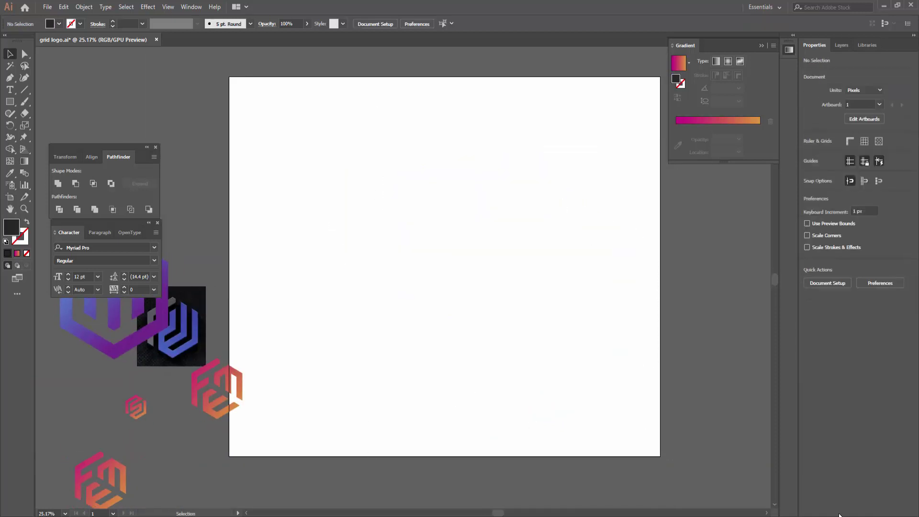